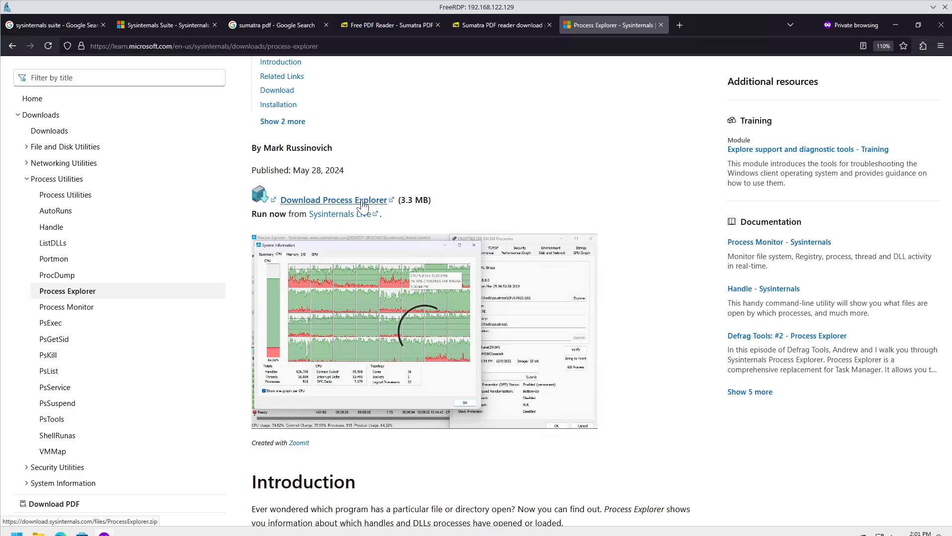
Step: Download the Sysinternals Suite from its Microsoft Learn page and save the SysinternalsSuite zip in Downloads
click(22, 24)
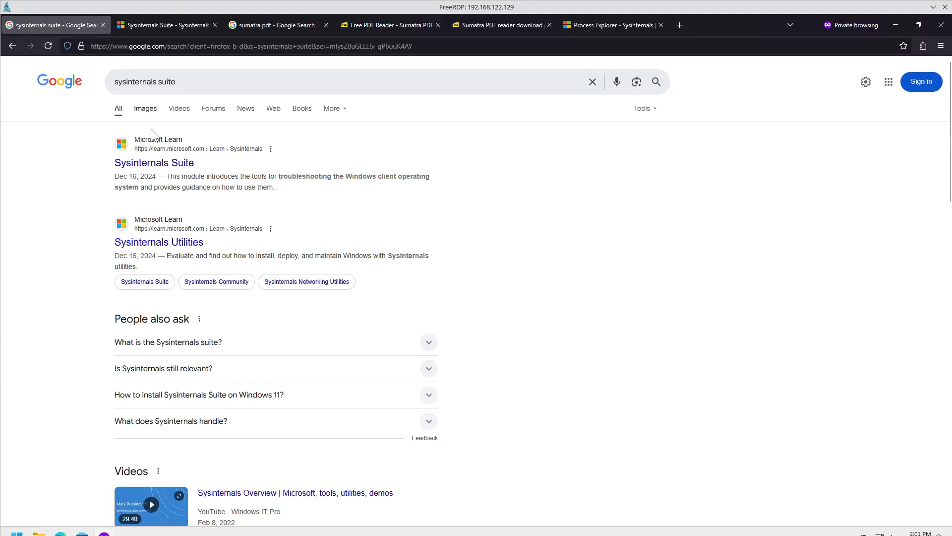
click(162, 28)
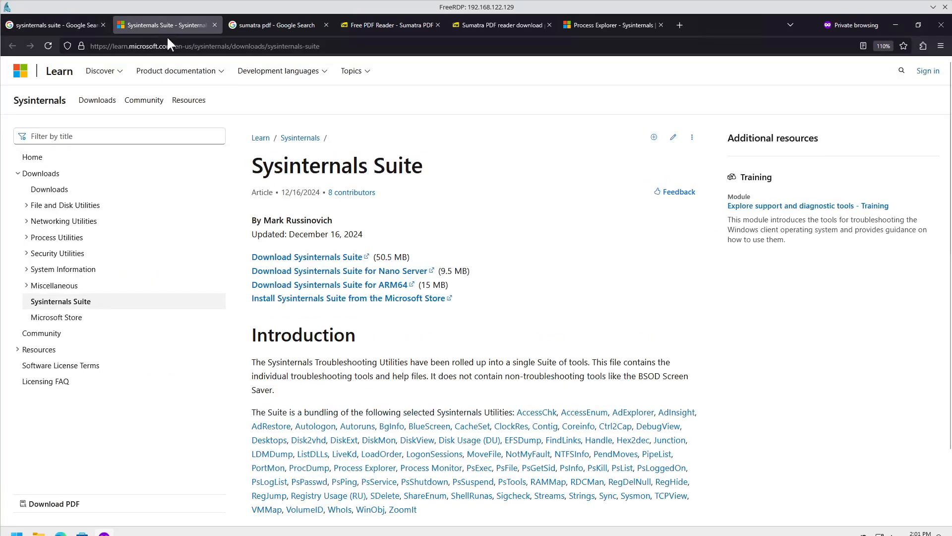
click(337, 262)
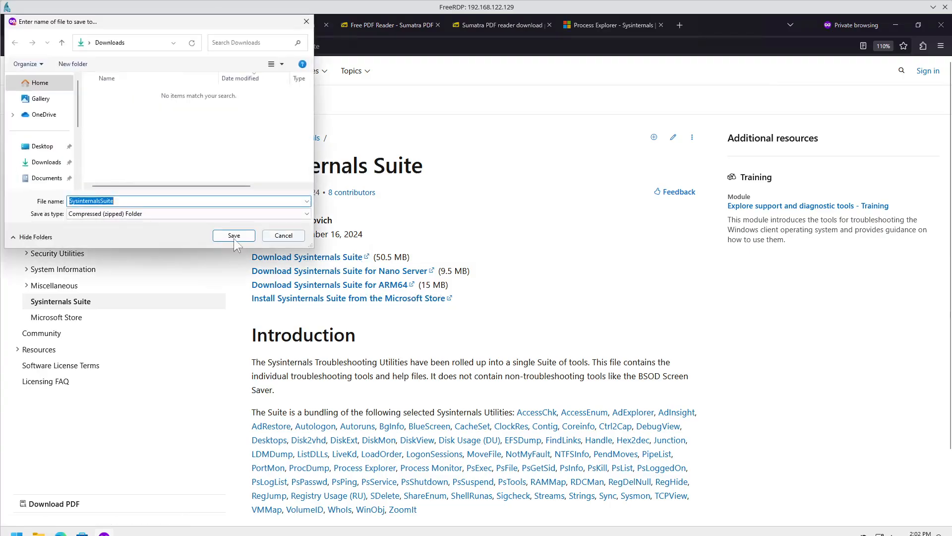
click(241, 239)
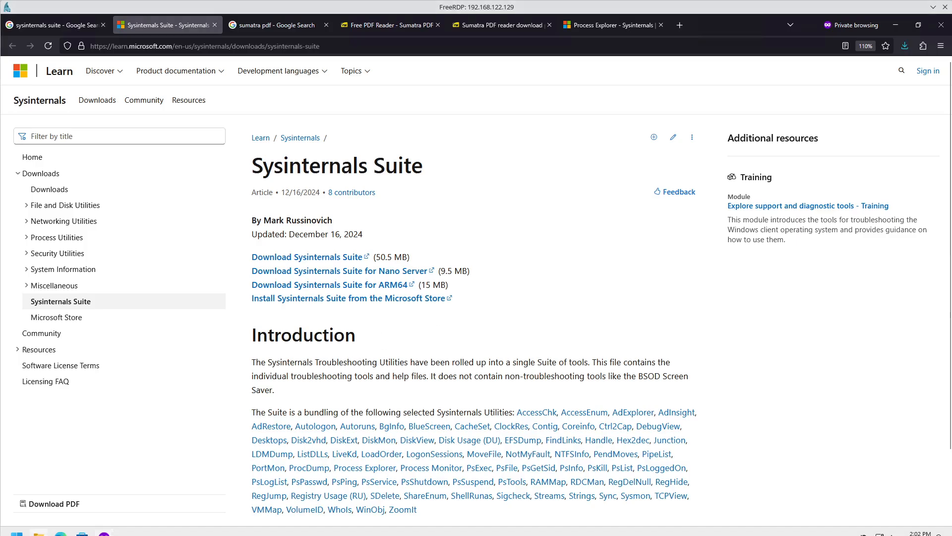
Step: Switch to File Explorer and open the Downloads folder under C:\Users\admin
click(39, 533)
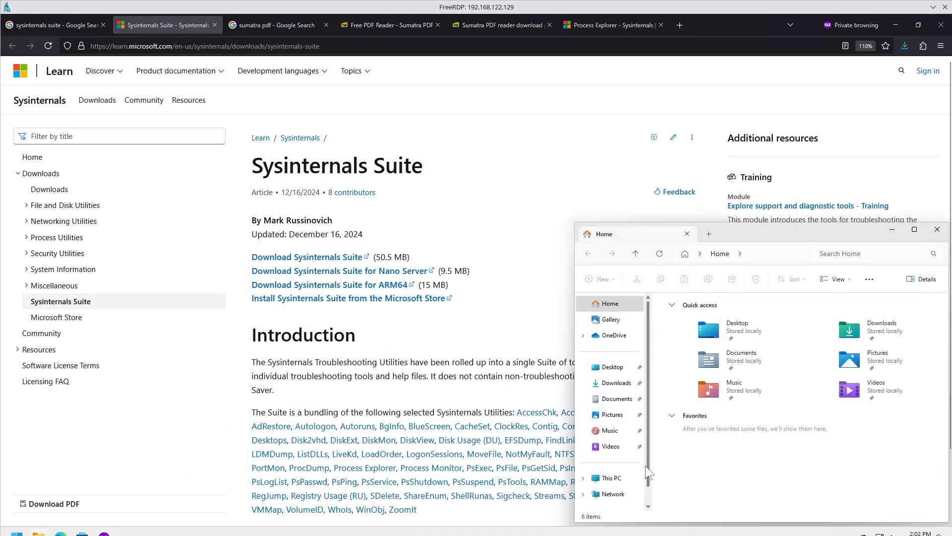
drag(646, 466, 641, 489)
click(626, 460)
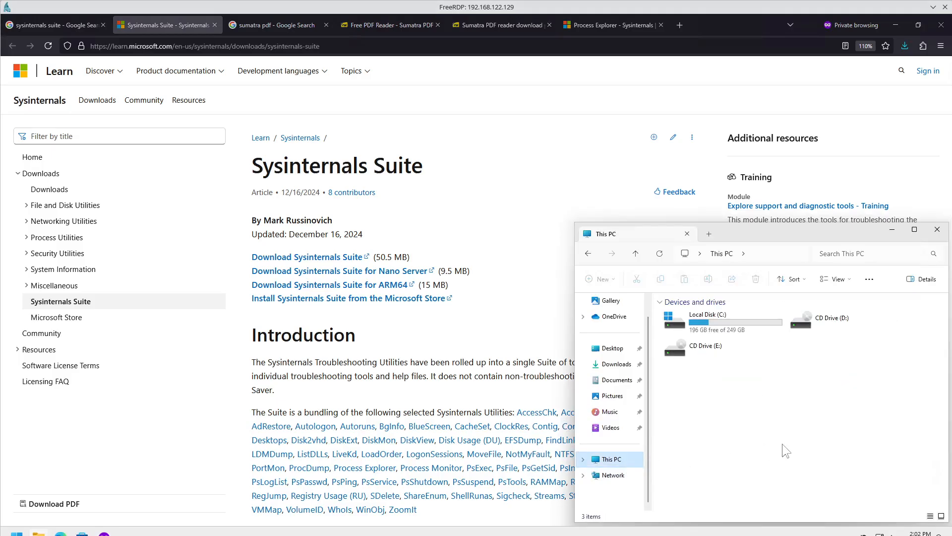
double_click(730, 326)
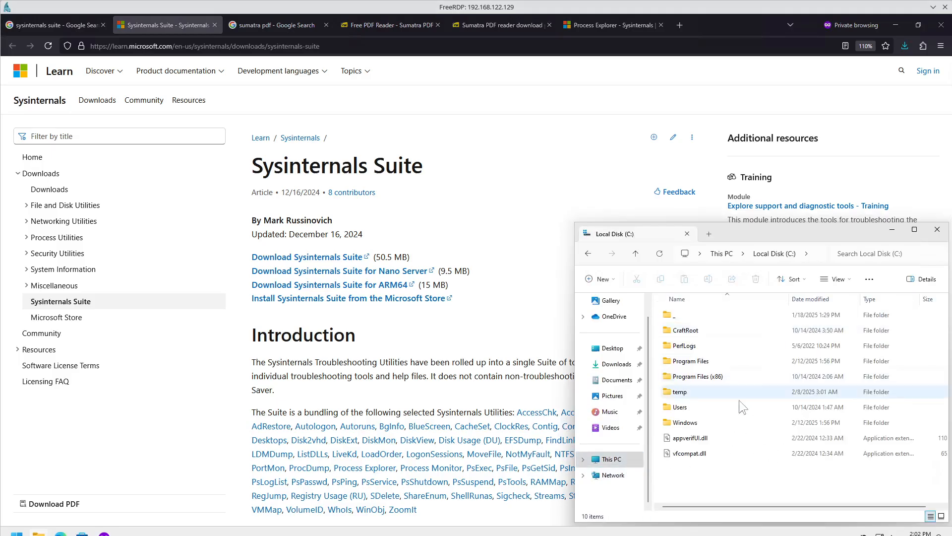
double_click(690, 409)
double_click(697, 315)
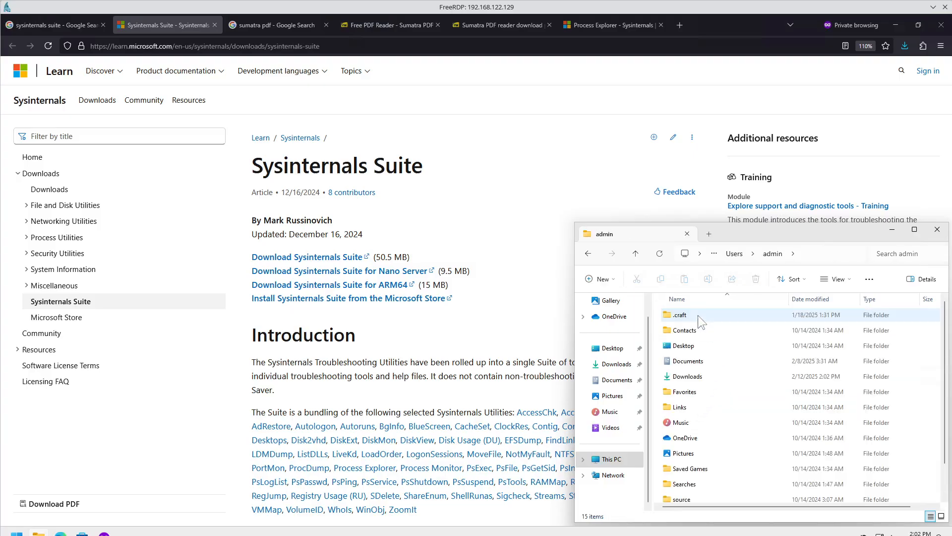
double_click(692, 376)
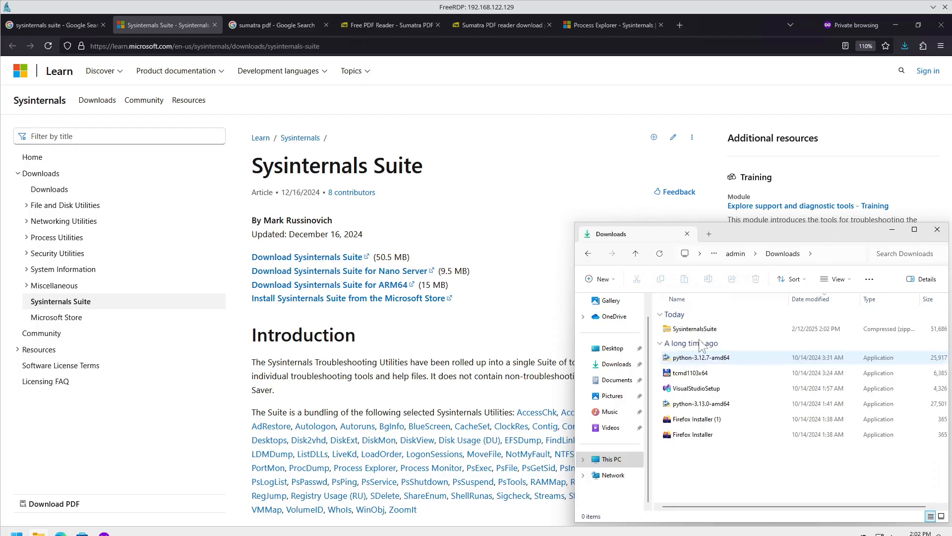
Step: Extract the SysinternalsSuite zip into a SysinternalsSuite folder within Downloads
click(698, 329)
right_click(698, 328)
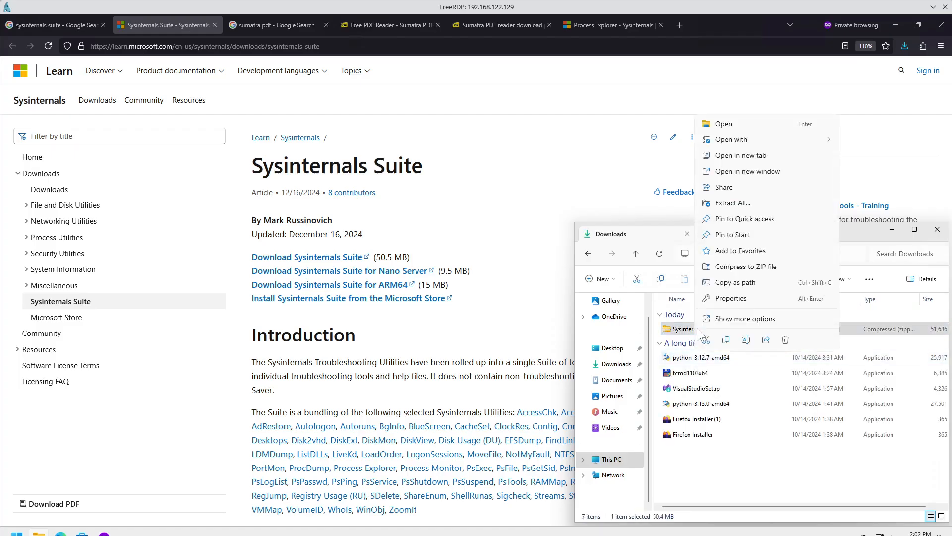
click(732, 203)
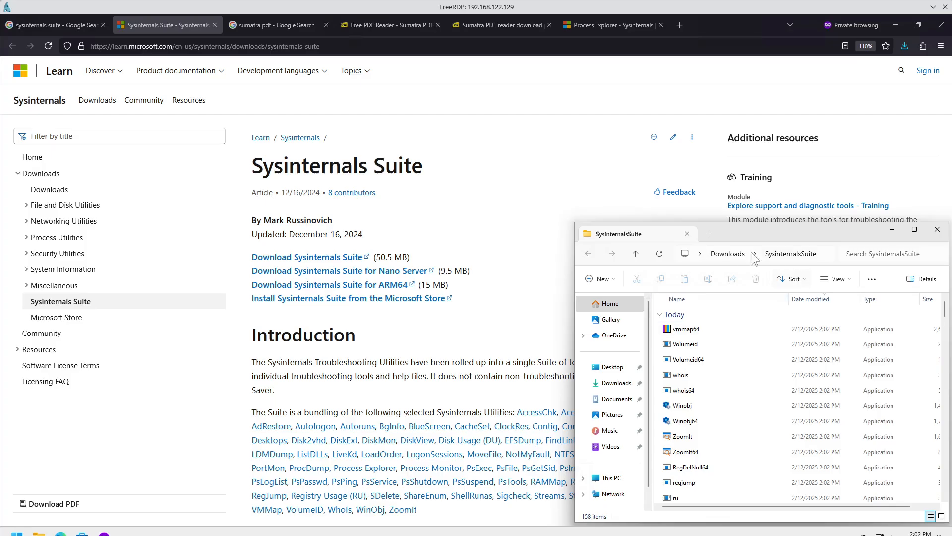
Step: Move the extracted SysinternalsSuite folder from Downloads to C:\temp\bin
click(728, 249)
right_click(686, 343)
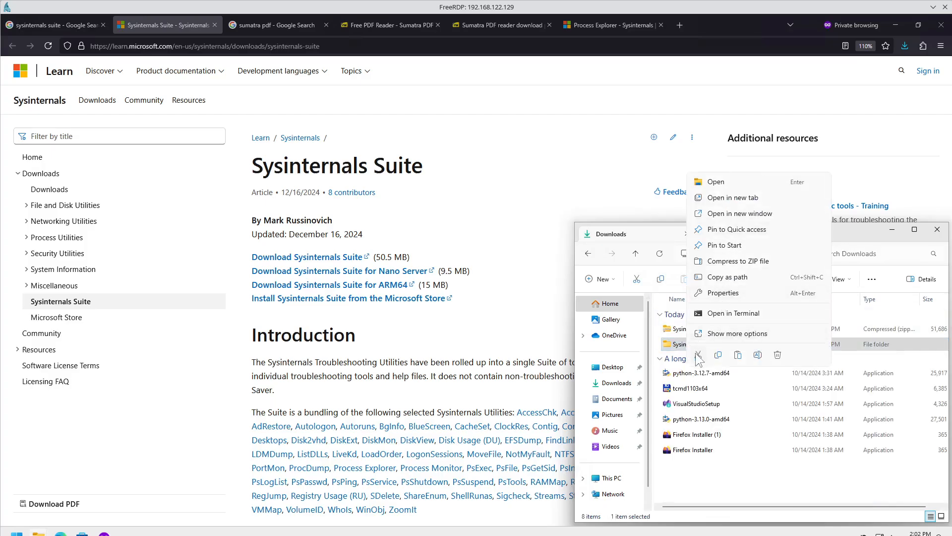
click(697, 354)
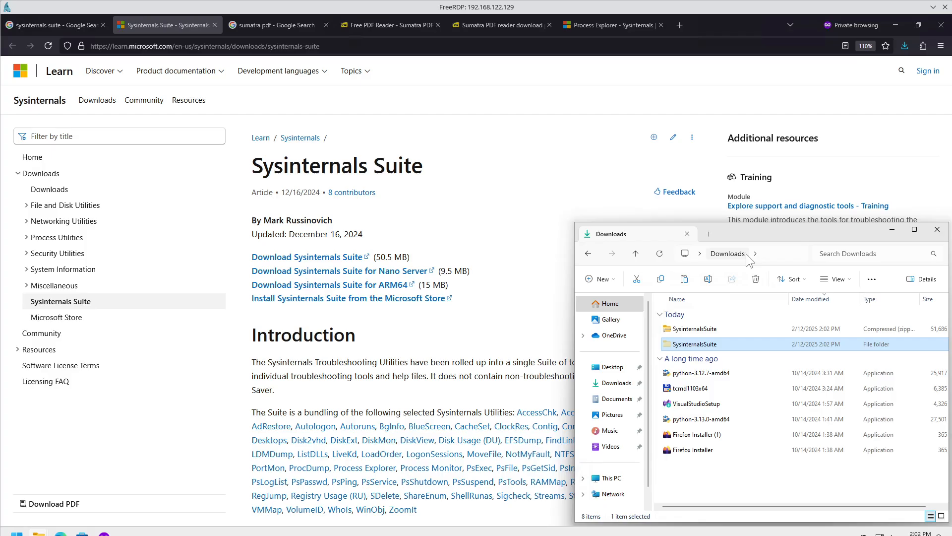
click(889, 233)
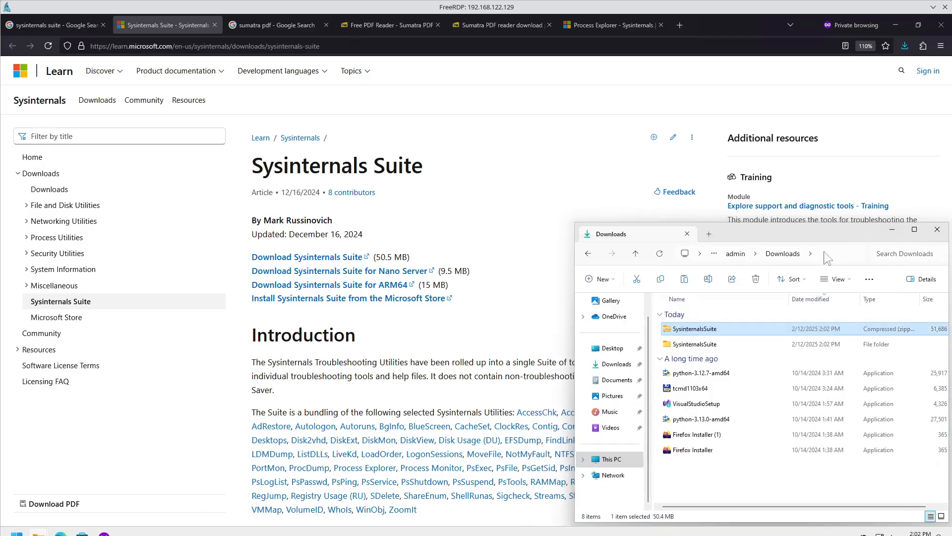
click(623, 465)
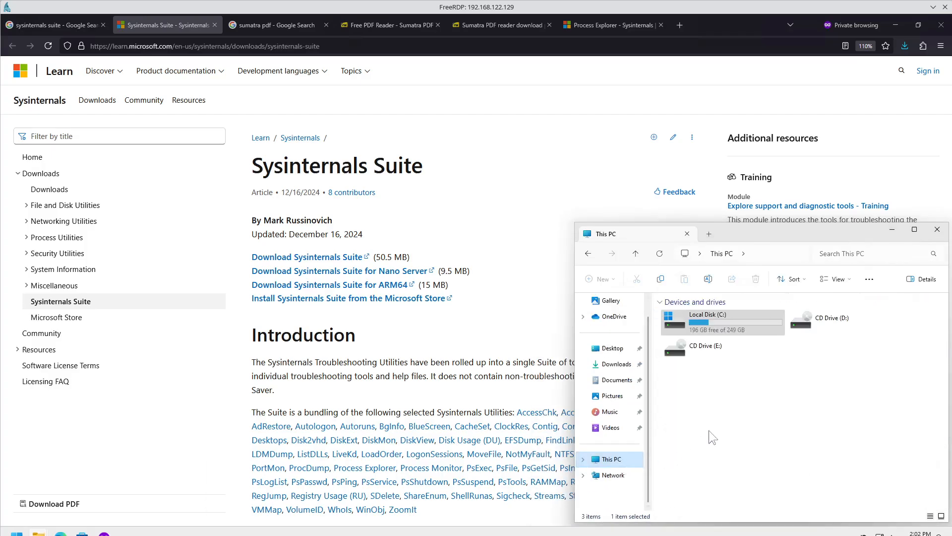
double_click(716, 323)
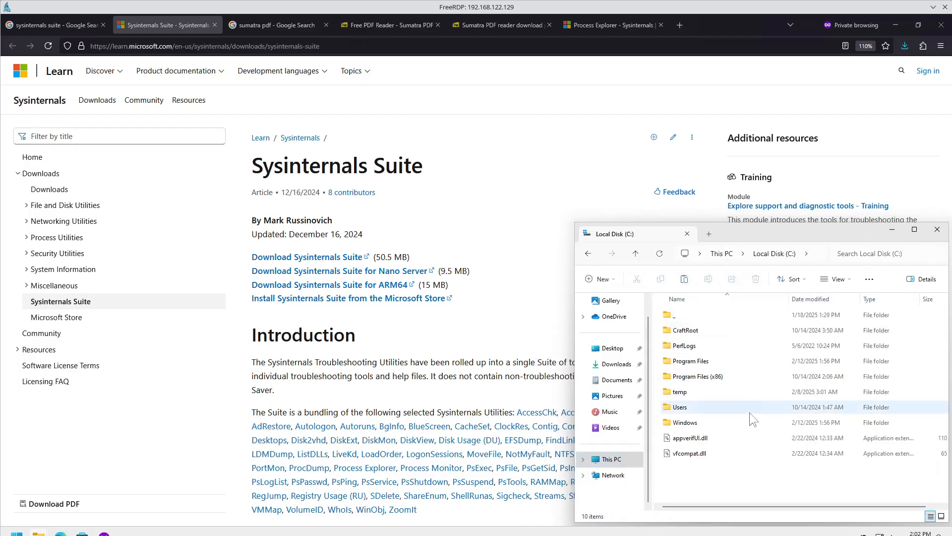
double_click(689, 390)
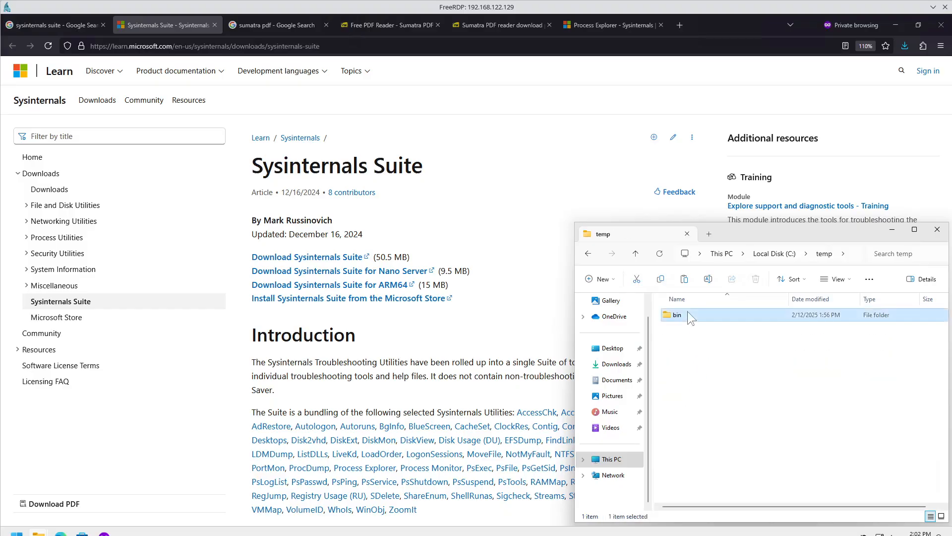
double_click(687, 312)
key(ctrl+v)
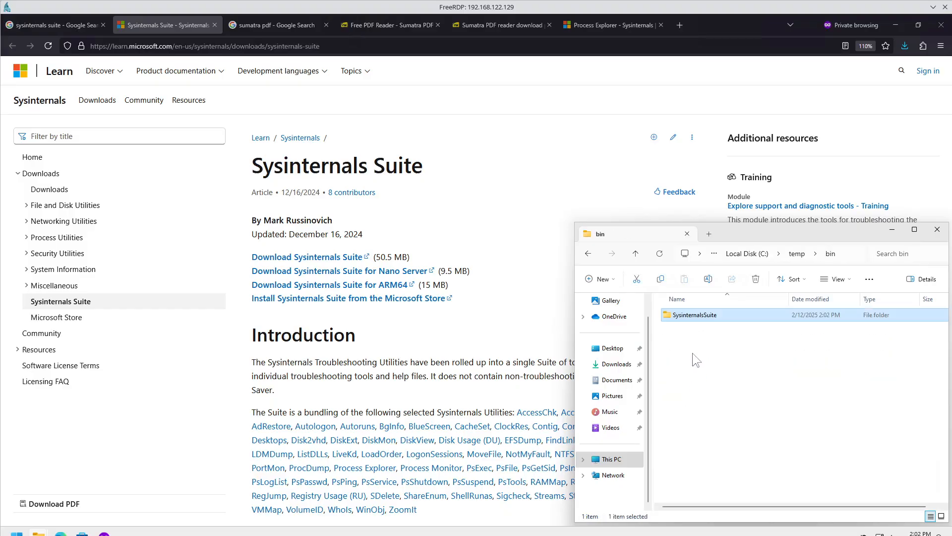
Step: Open the SysinternalsSuite folder in C:\temp\bin and snap its window to half of the screen
double_click(699, 317)
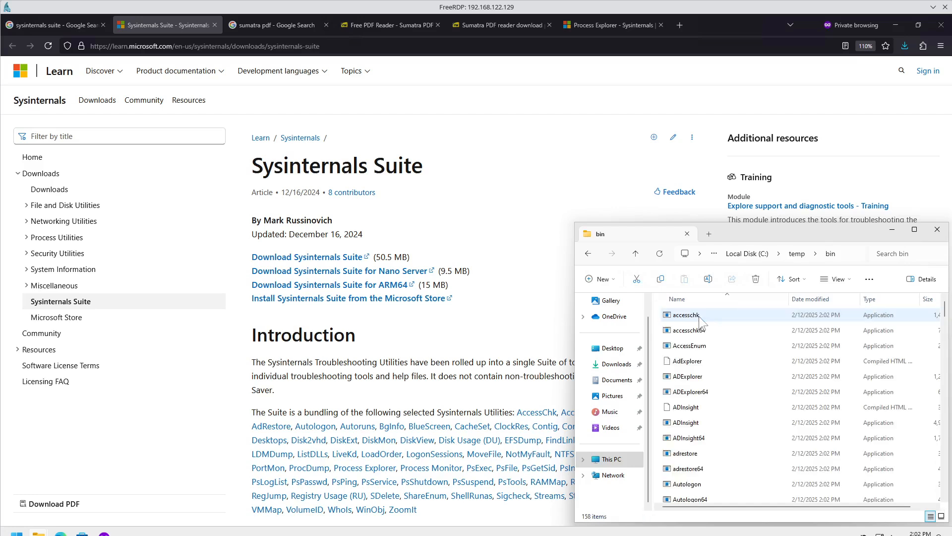
key(super+Right)
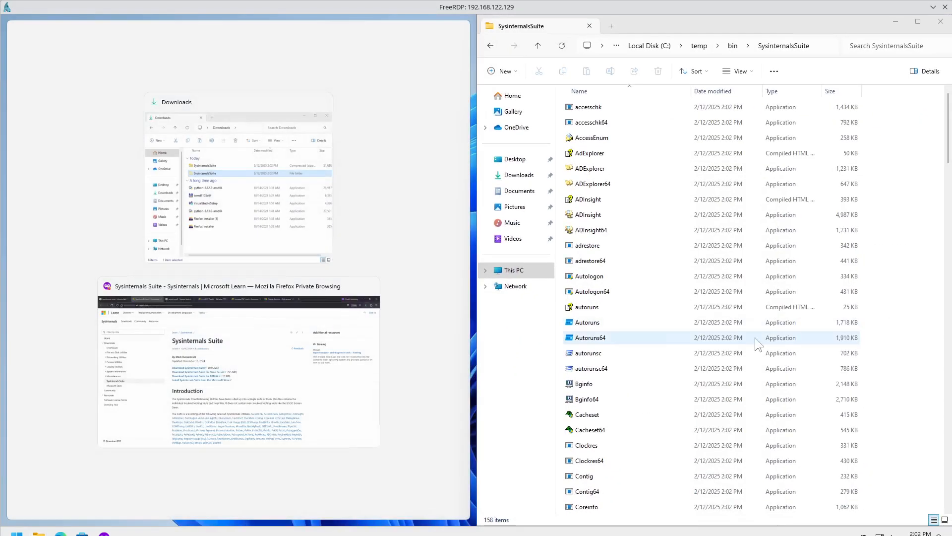
click(672, 243)
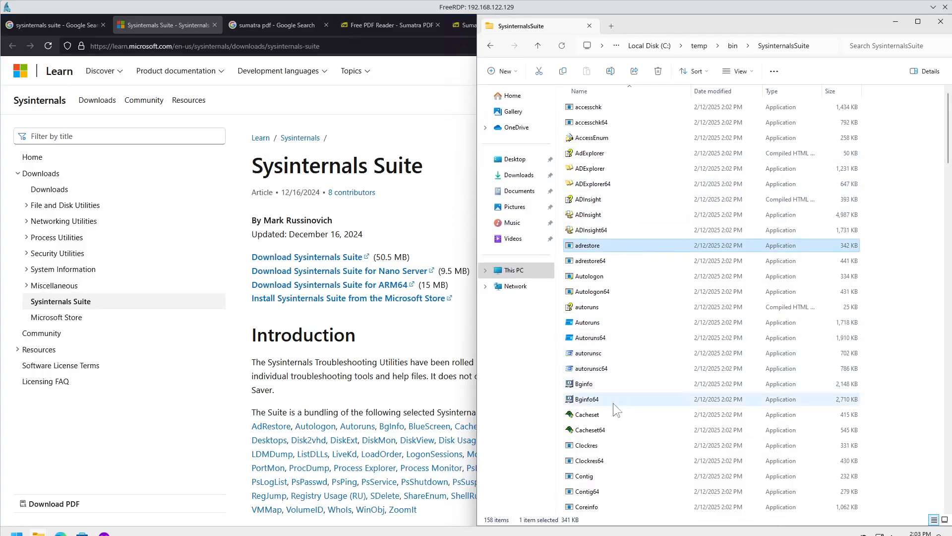
scroll(617, 428, down, 3)
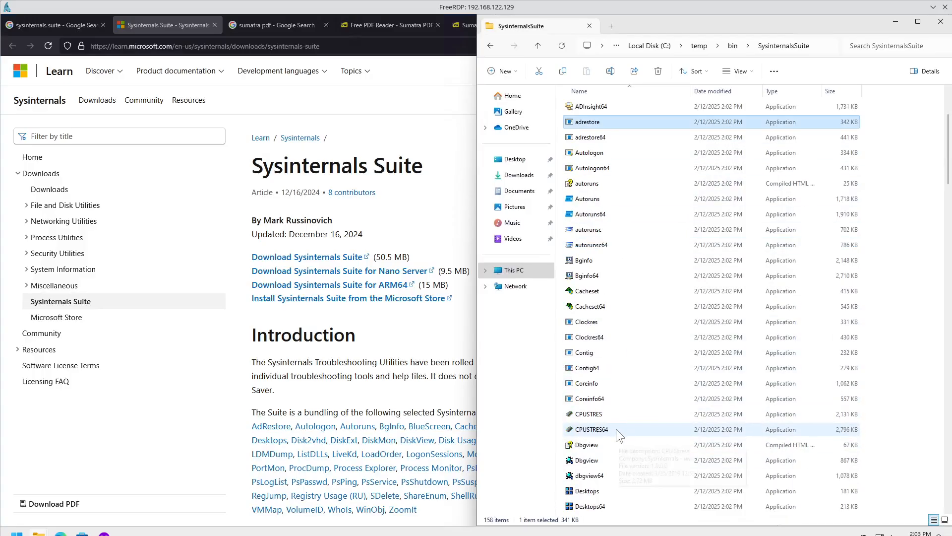
click(601, 323)
click(602, 396)
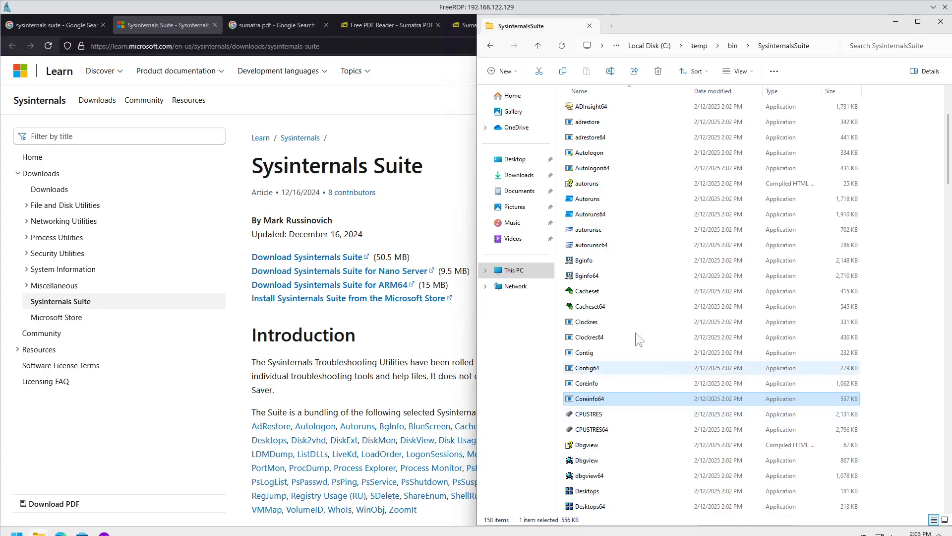
click(632, 322)
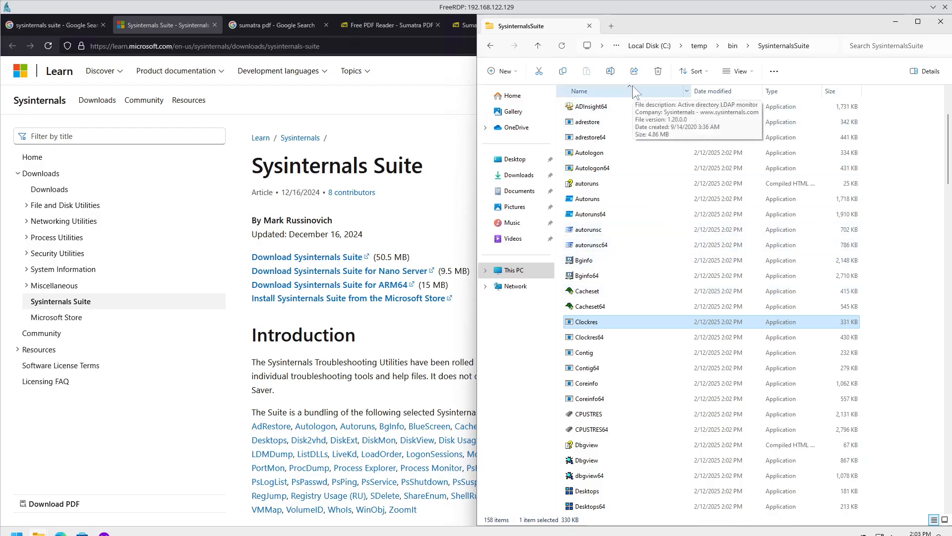
Step: Find the procexp application in the SysinternalsSuite folder, launch it, and maximize the Process Explorer window
click(609, 138)
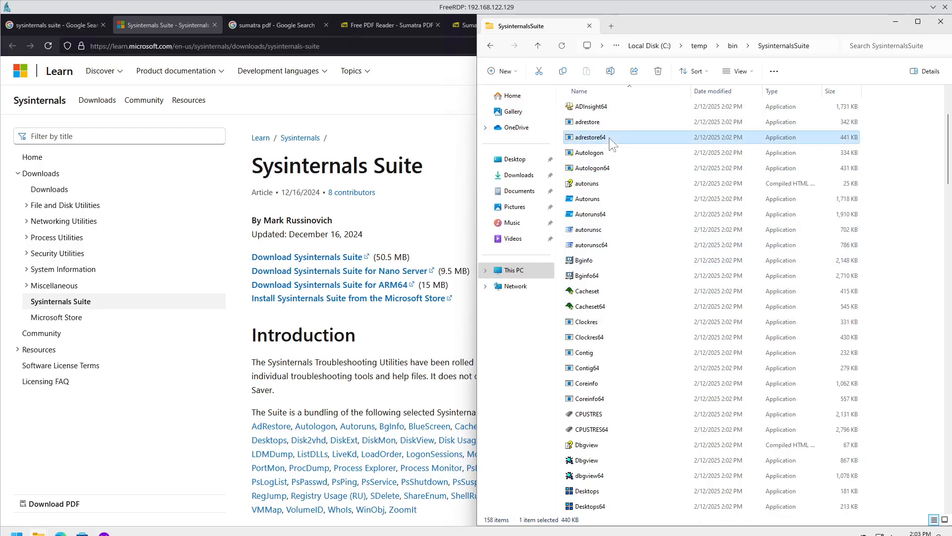
text(proc)
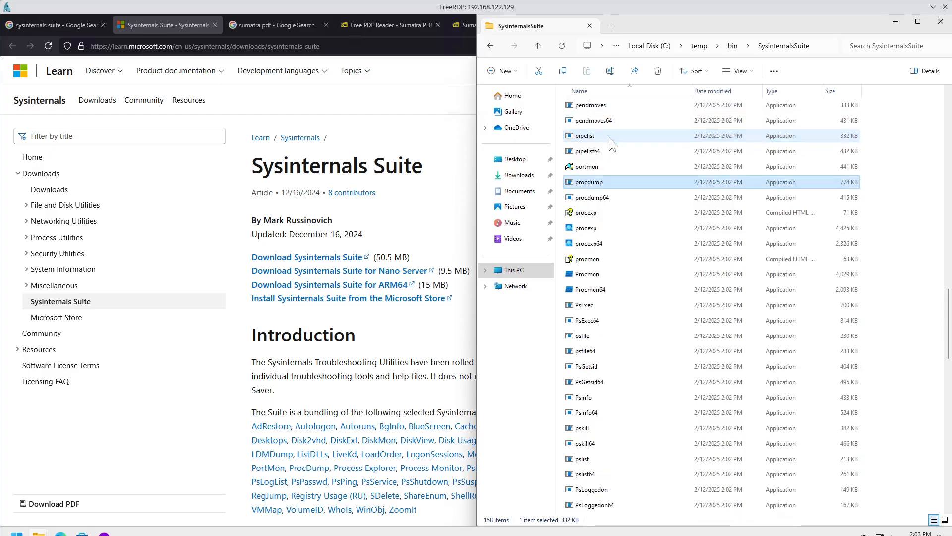
click(587, 230)
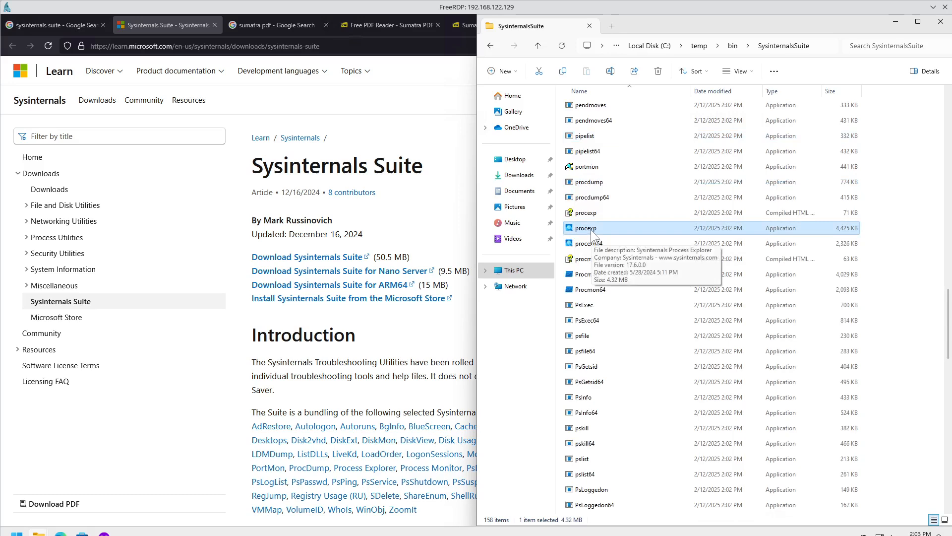
double_click(591, 230)
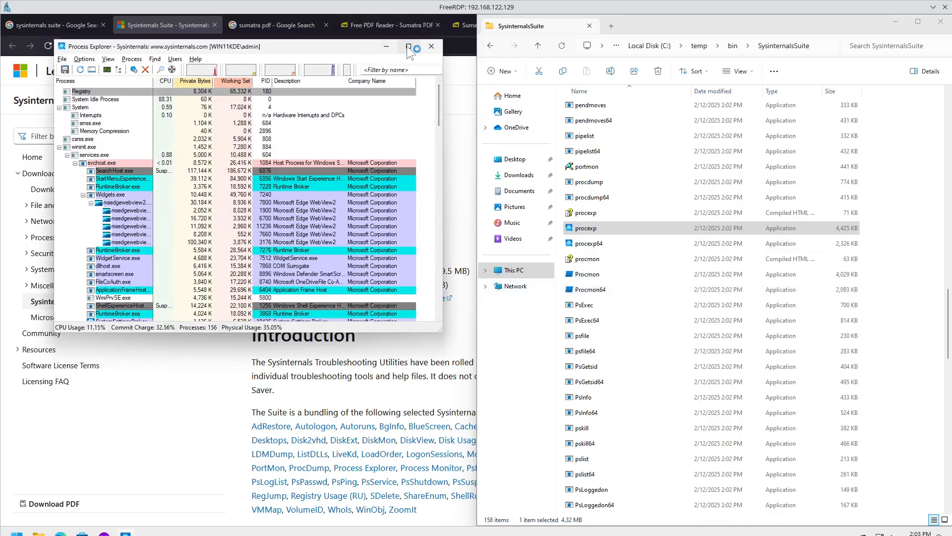
double_click(362, 55)
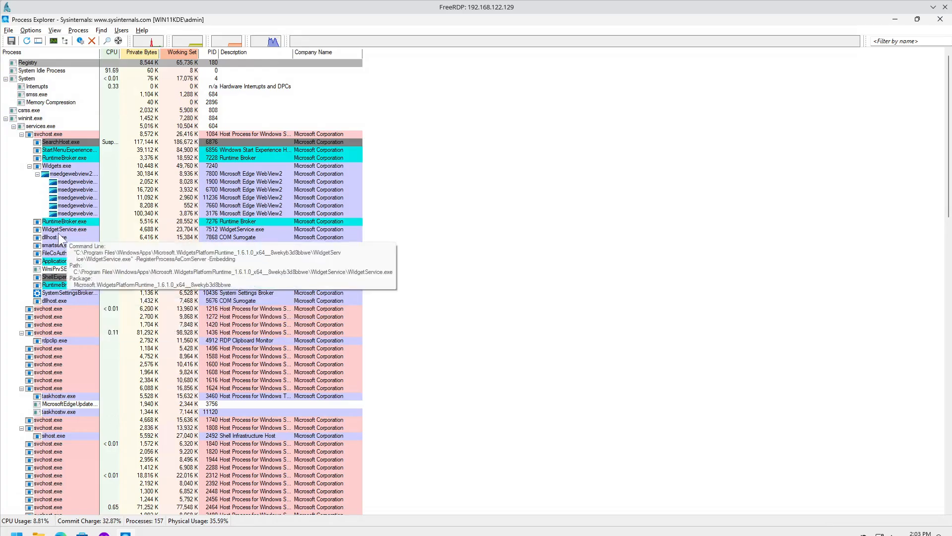
Step: Inspect the command line and path details of svchost.exe, SearchHost.exe, wininit.exe and RuntimeBroker.exe in the process tree
click(60, 142)
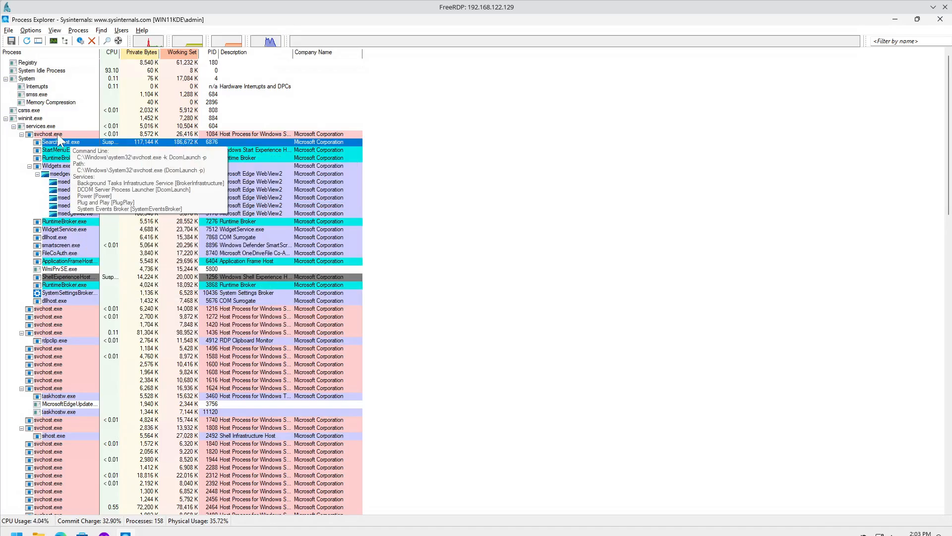
click(46, 134)
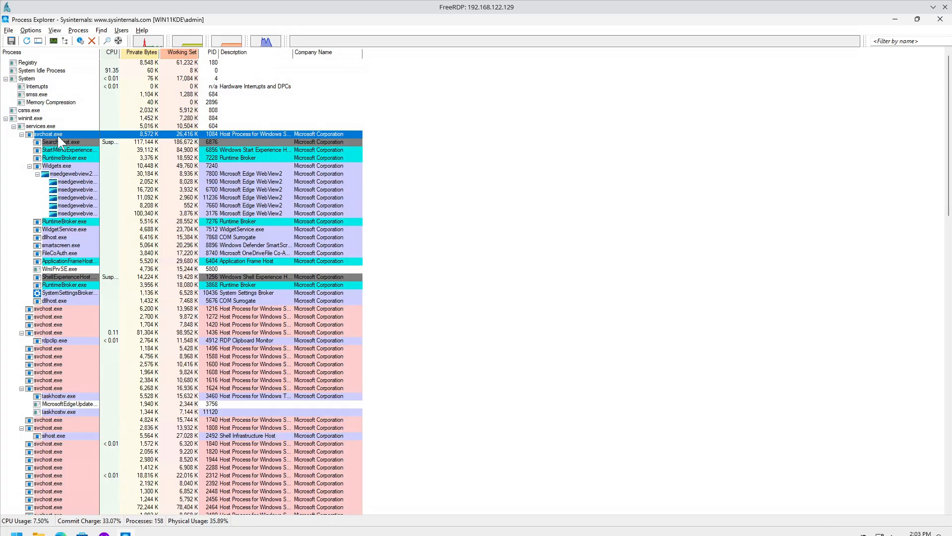
mouse_move(60, 149)
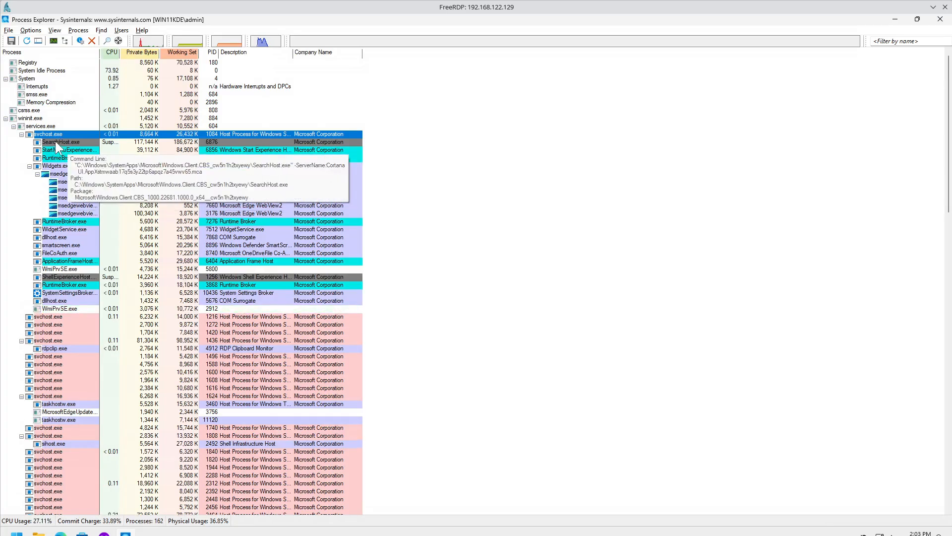
click(57, 141)
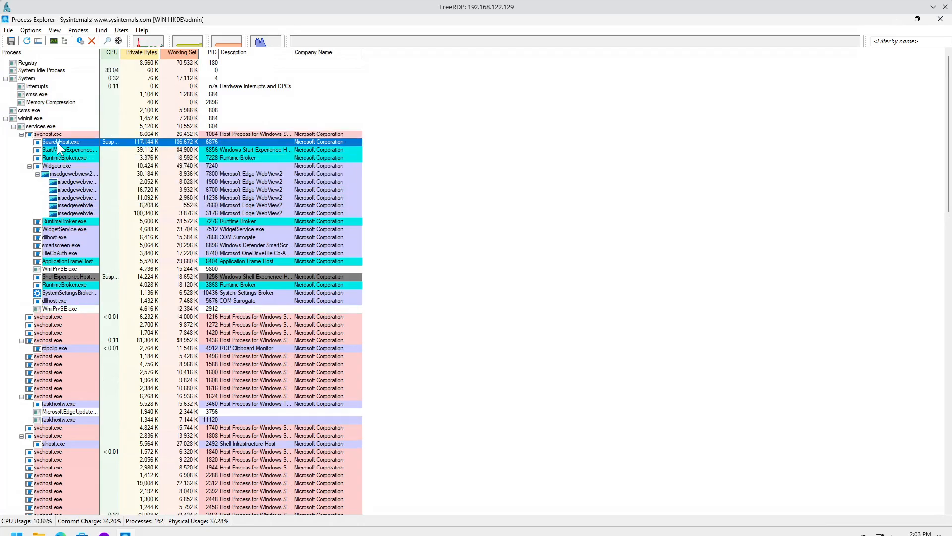
mouse_move(26, 119)
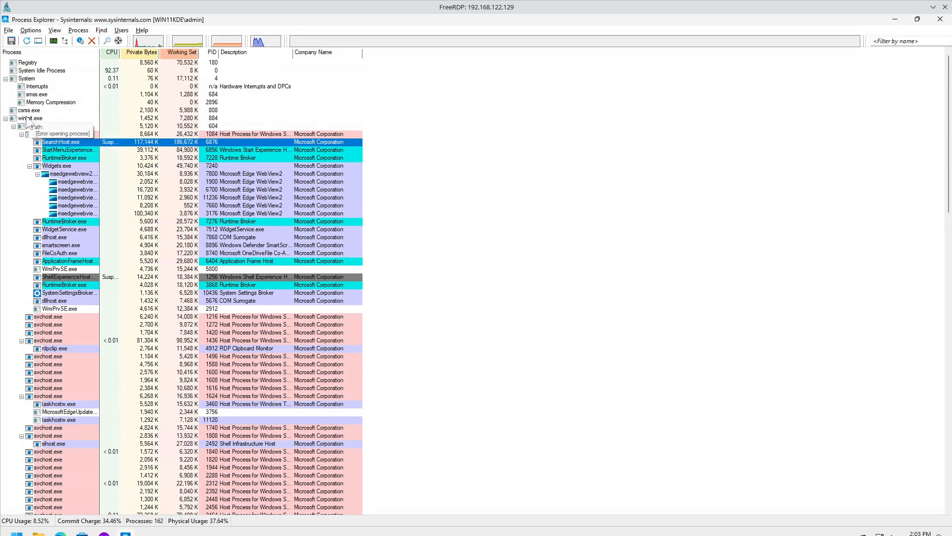
mouse_move(53, 223)
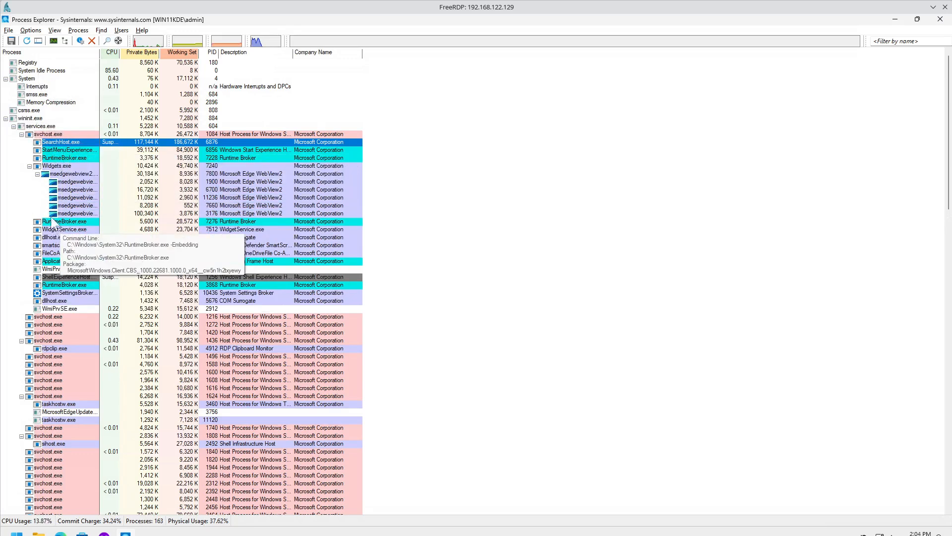
Step: Collapse and re-expand the wininit.exe tree, and inspect the details of firefox.exe, svchost.exe, SearchHost.exe, Widgets.exe and its msedgewebview2 child processes
click(5, 118)
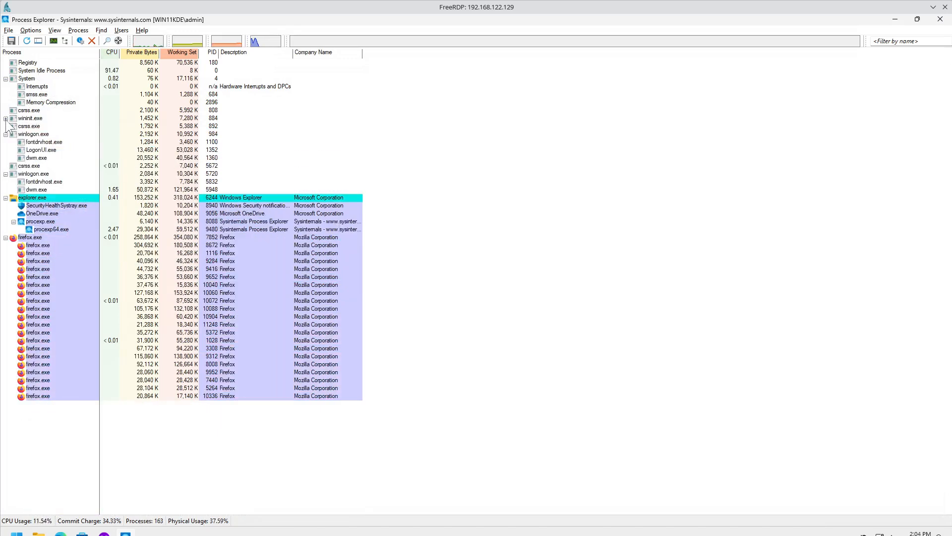
click(35, 237)
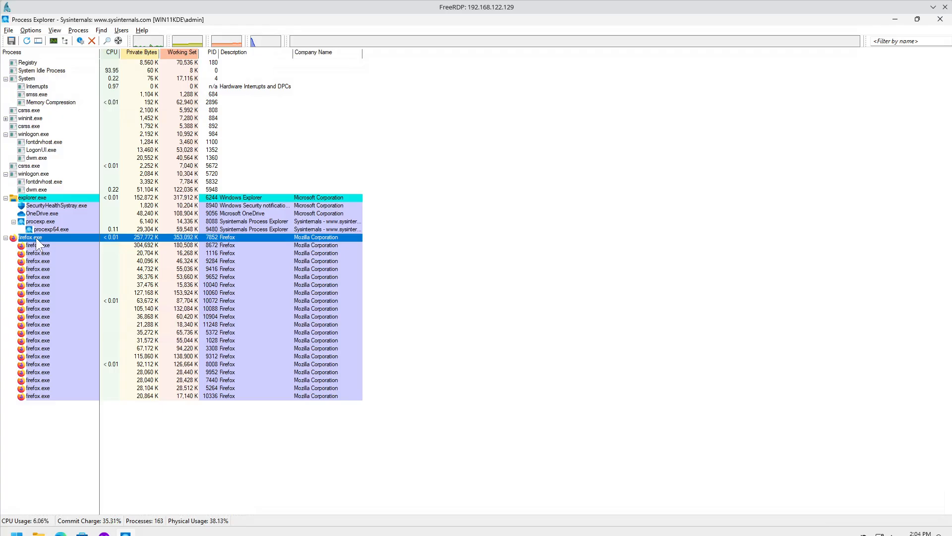
click(5, 119)
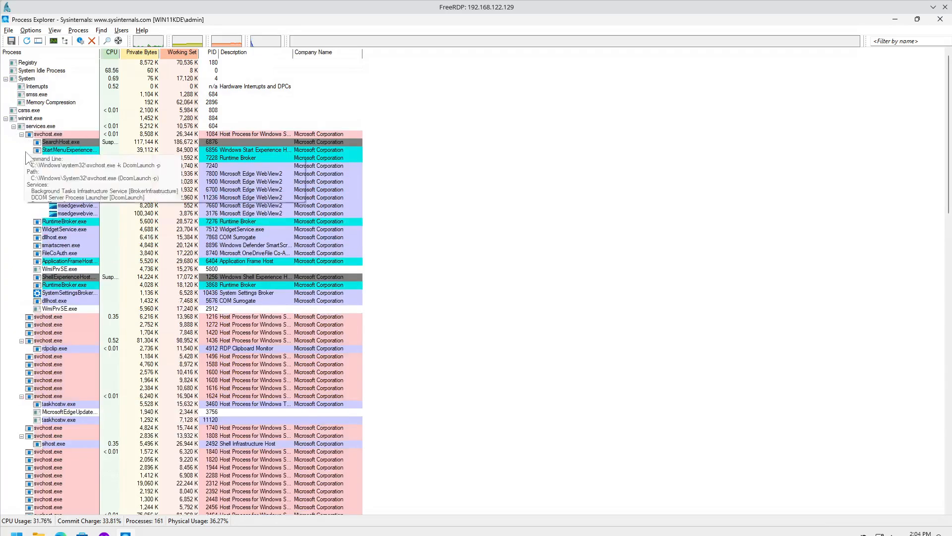
click(37, 127)
click(45, 133)
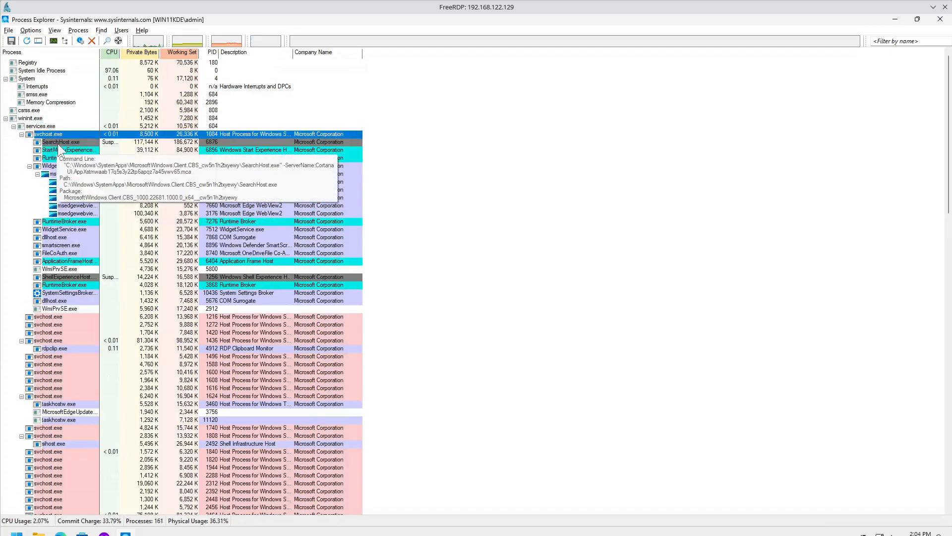
click(57, 144)
click(58, 166)
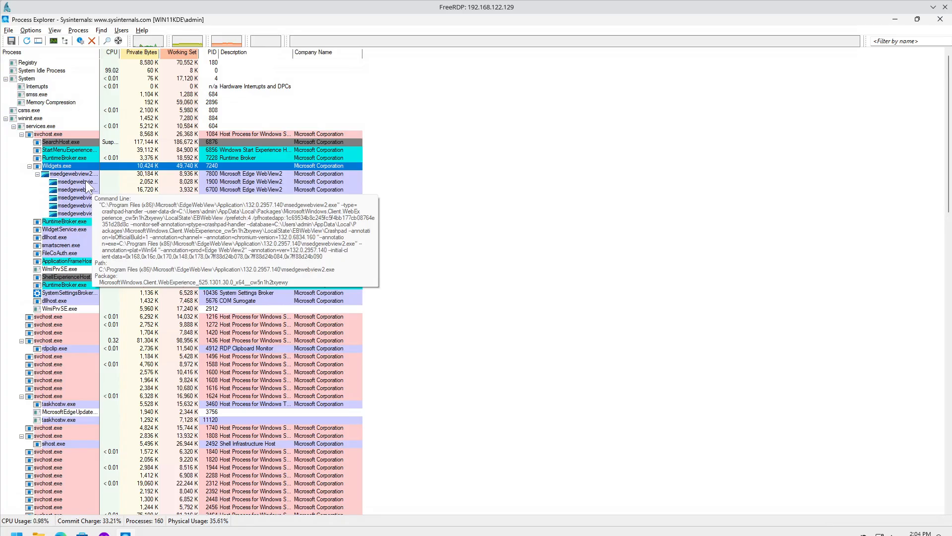
Step: Examine the image properties of wininit.exe, including its path, parent and user, and close its properties
click(31, 119)
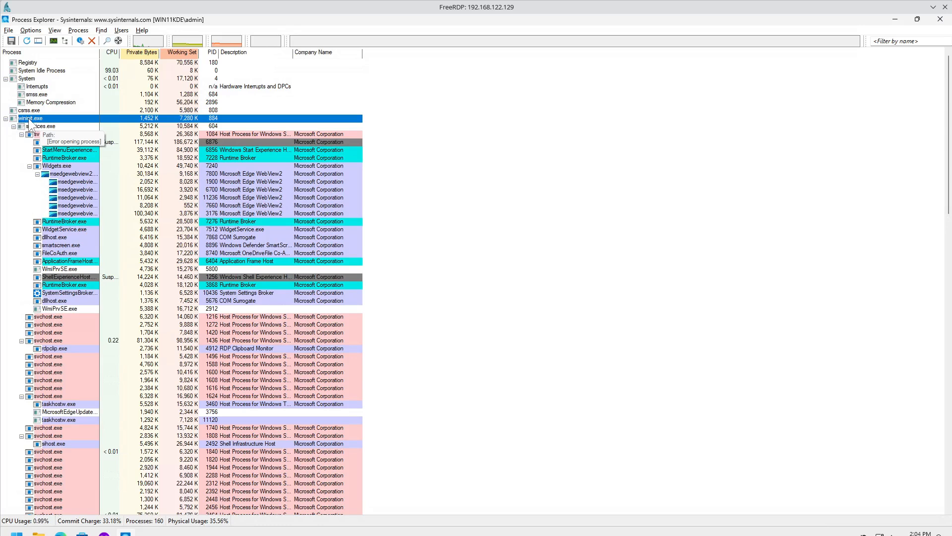
right_click(29, 119)
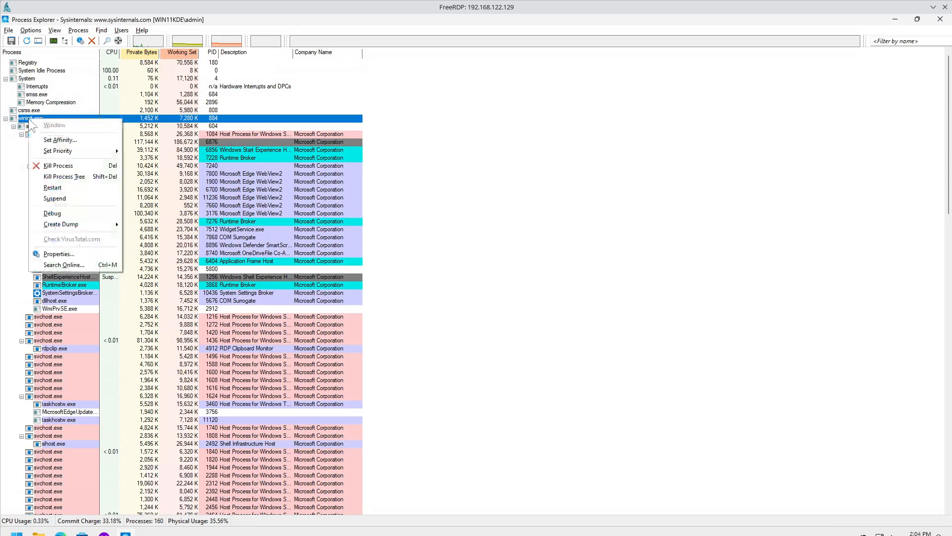
click(82, 253)
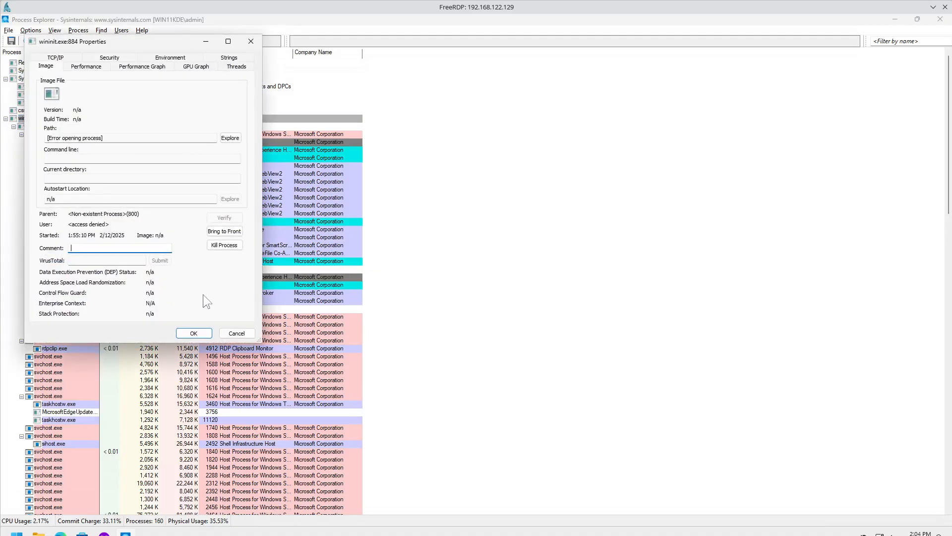
click(256, 44)
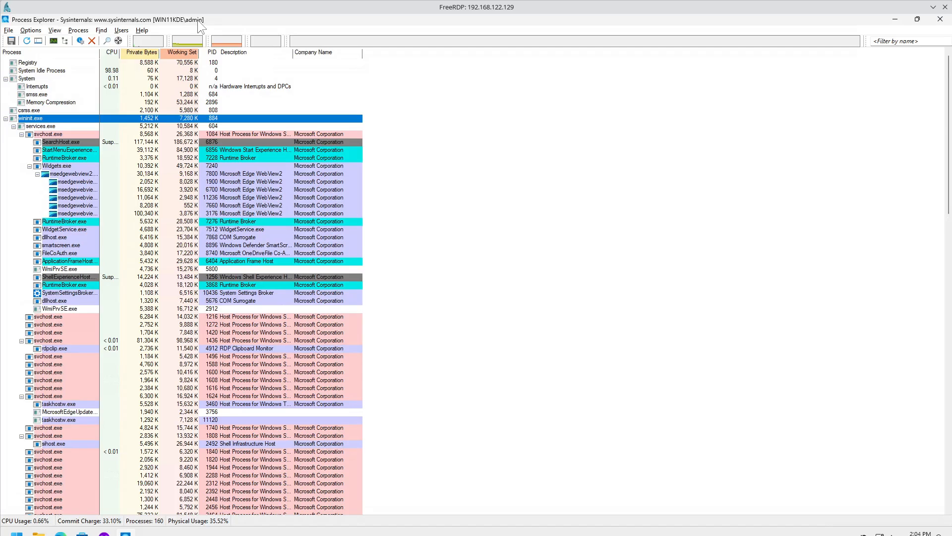
Step: Close Process Explorer and relaunch procexp from the SysinternalsSuite folder as administrator, allowing it to make changes to the device
click(945, 23)
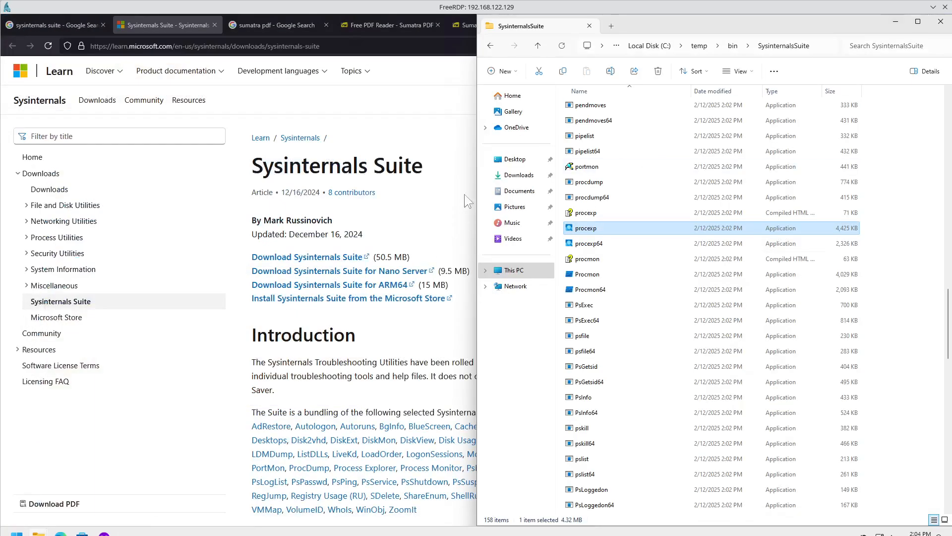
right_click(596, 228)
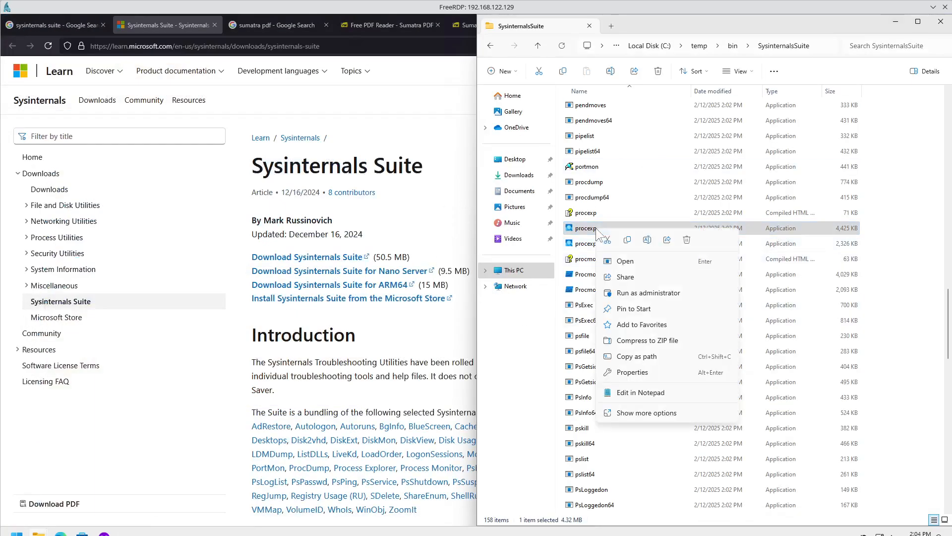
click(639, 297)
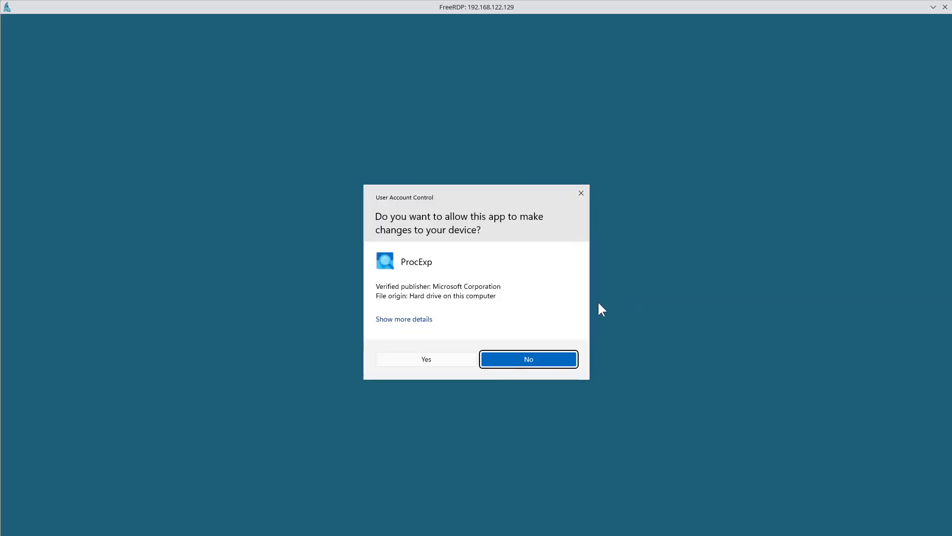
click(455, 359)
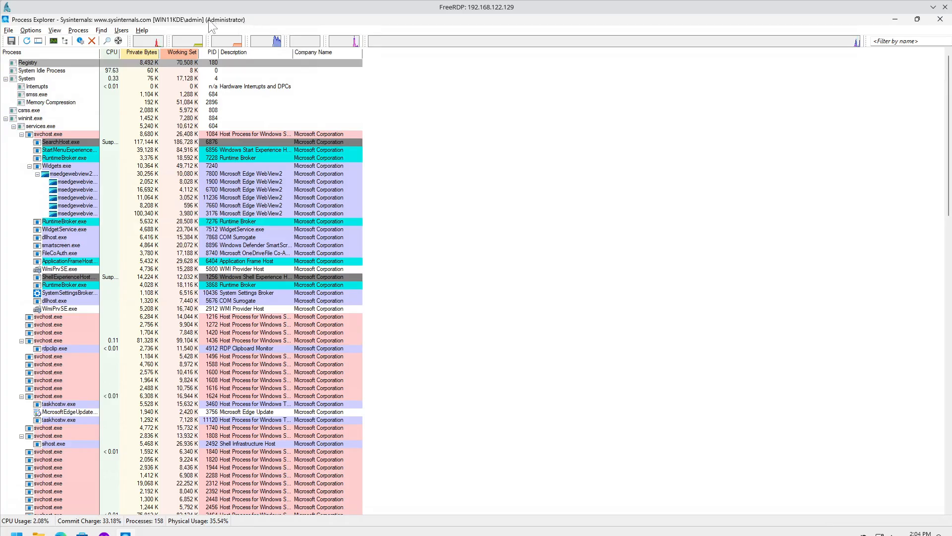
Step: Close the open Process Explorer windows and start procexp again with administrator rights, approving the User Account Control request
click(940, 19)
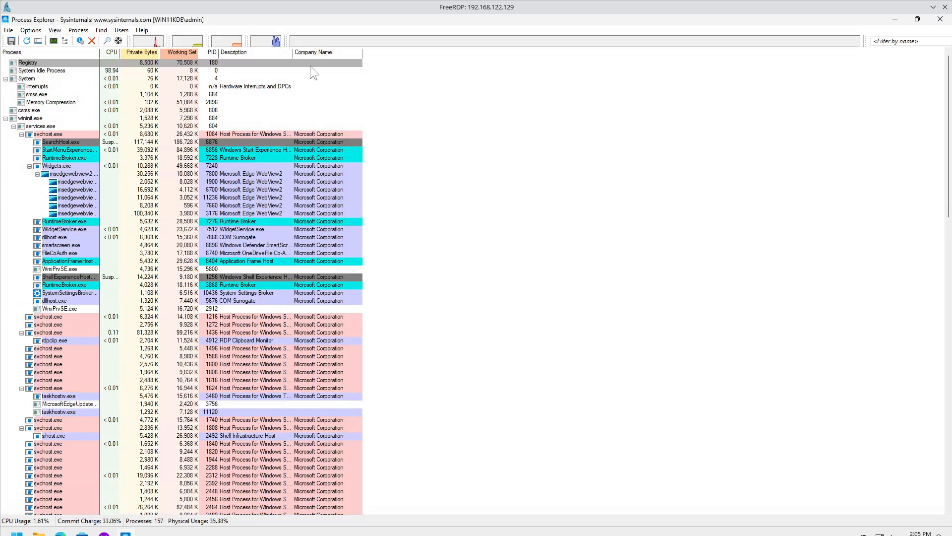
click(941, 19)
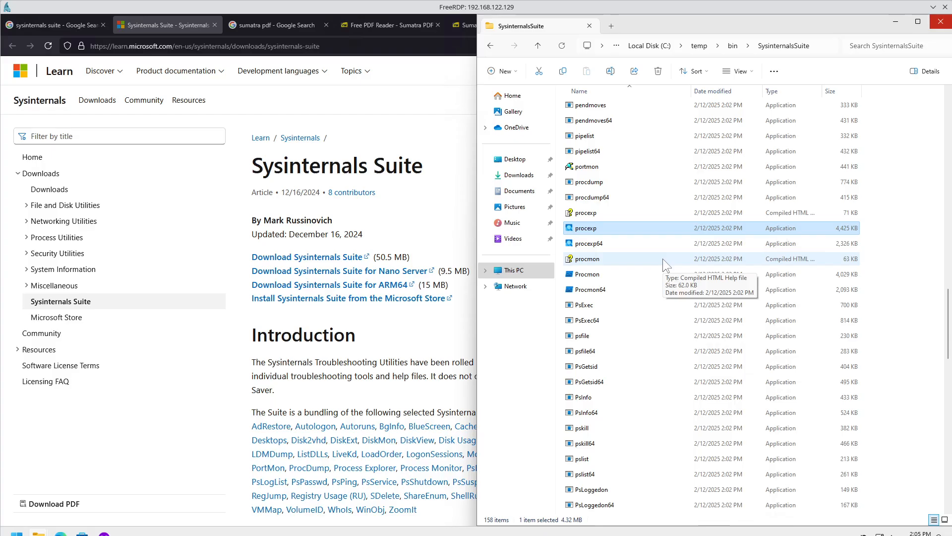
right_click(589, 229)
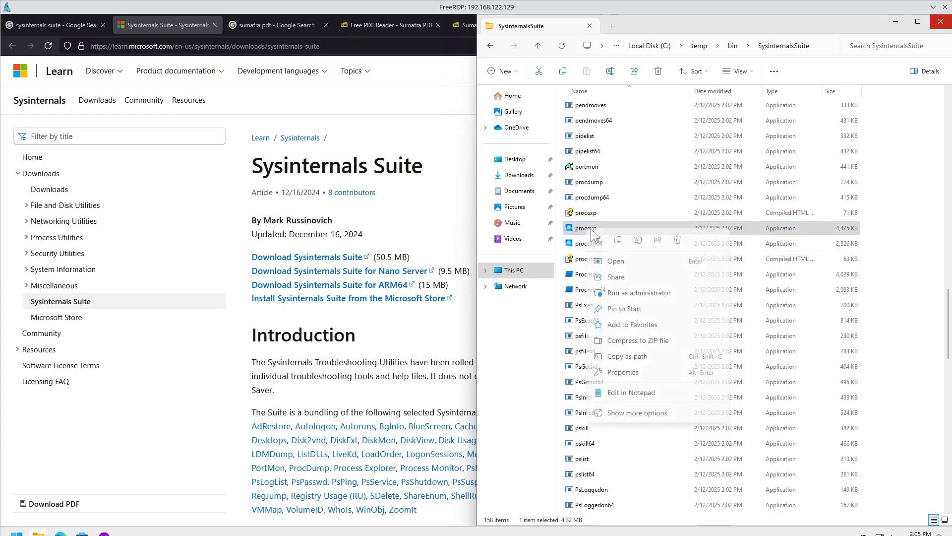
click(629, 293)
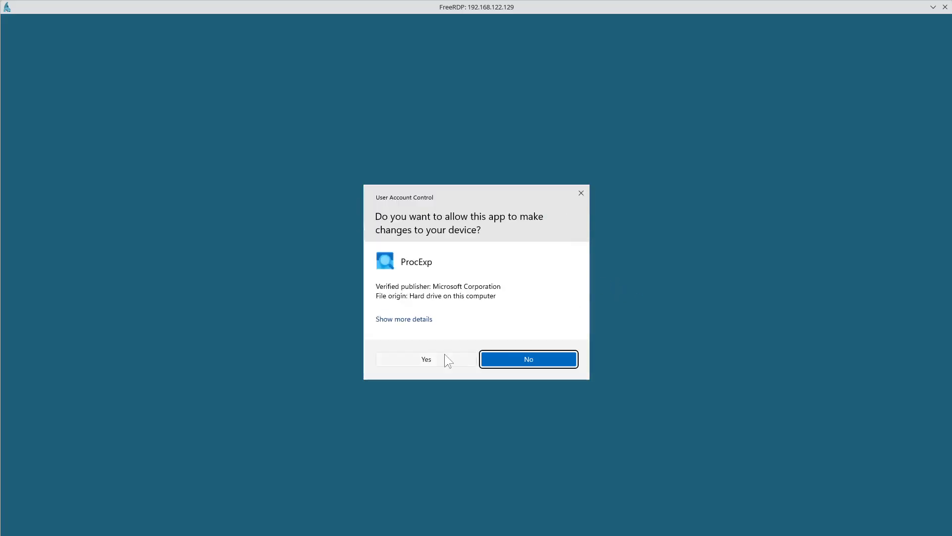
click(444, 356)
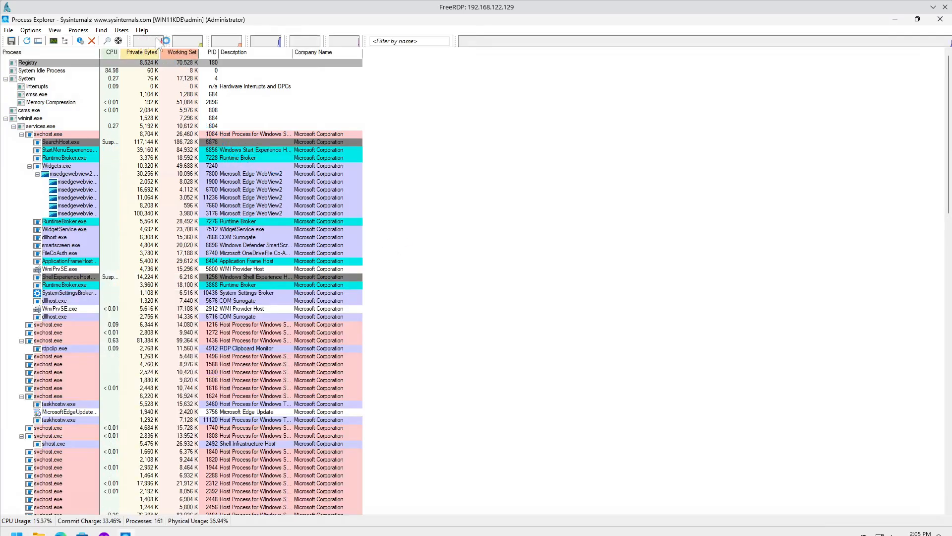
Step: Open the properties of wininit.exe in the elevated Process Explorer and review its image, performance, disk and network, and strings information
click(34, 119)
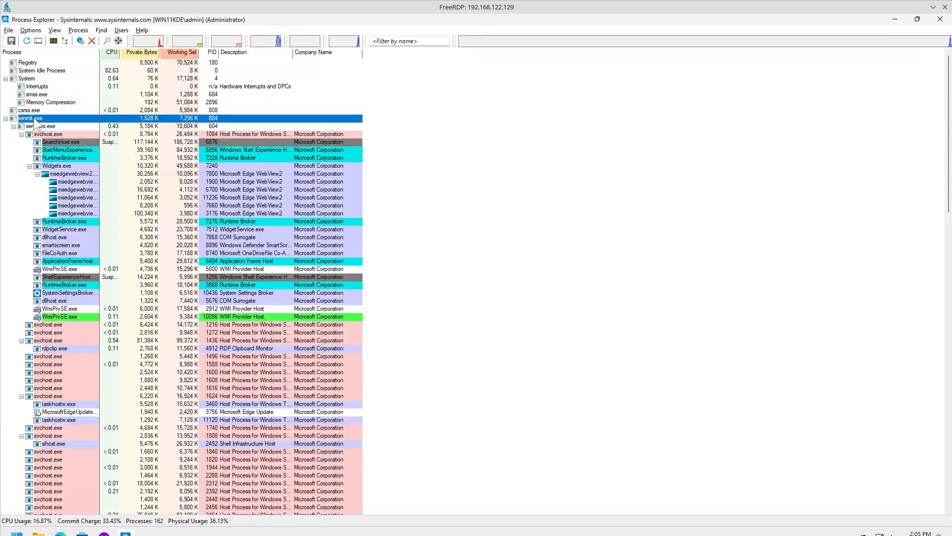
right_click(34, 119)
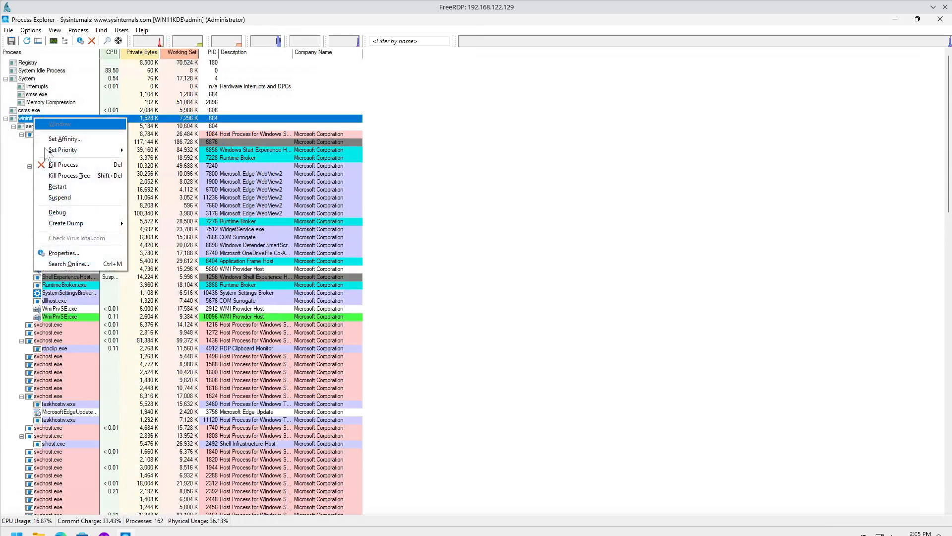
click(73, 250)
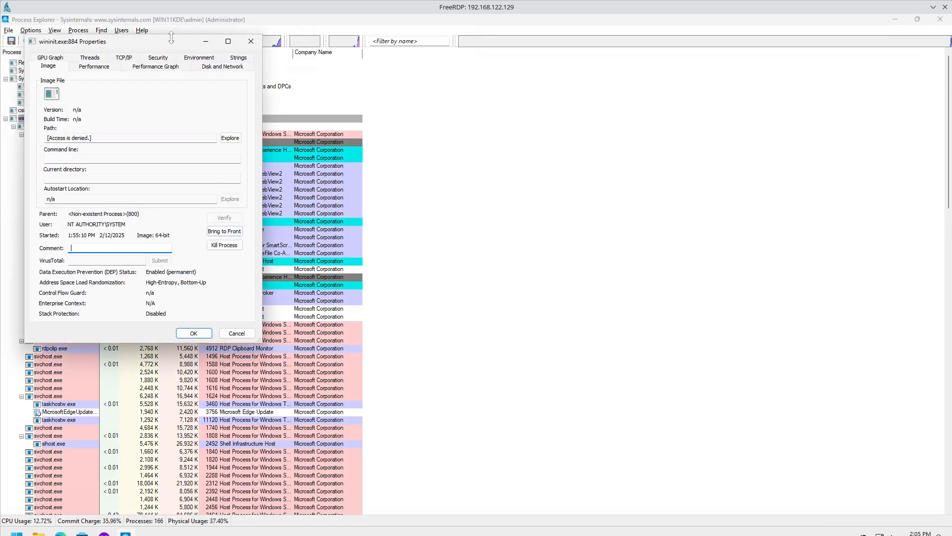
drag(174, 44, 493, 110)
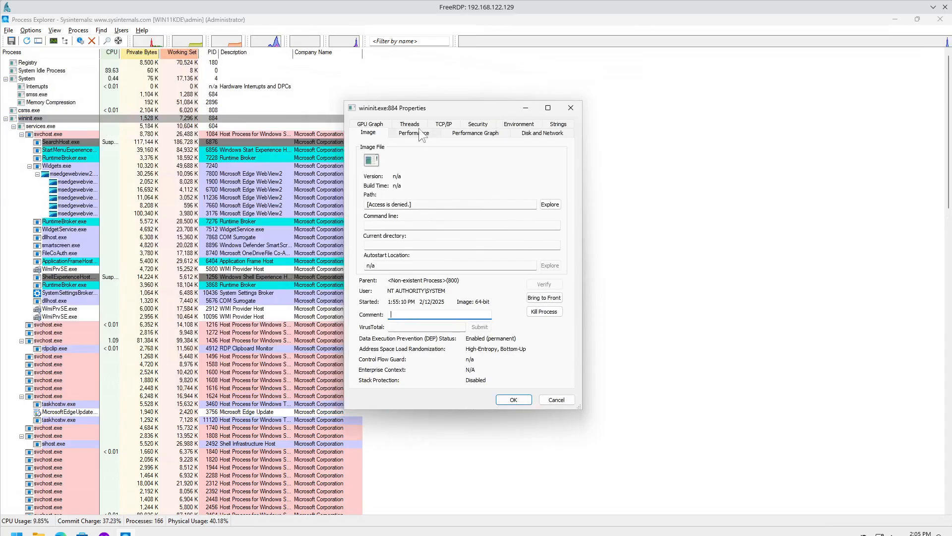
click(466, 134)
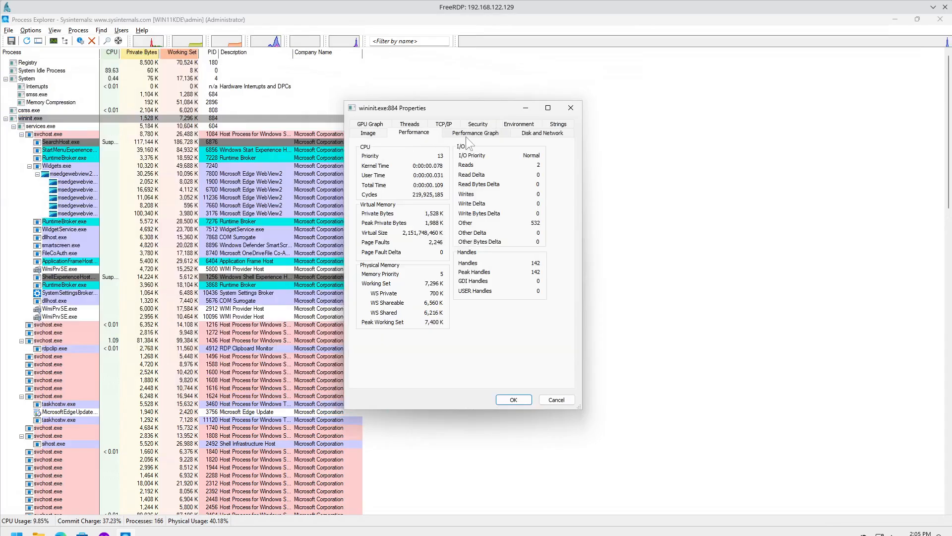
click(534, 133)
click(562, 123)
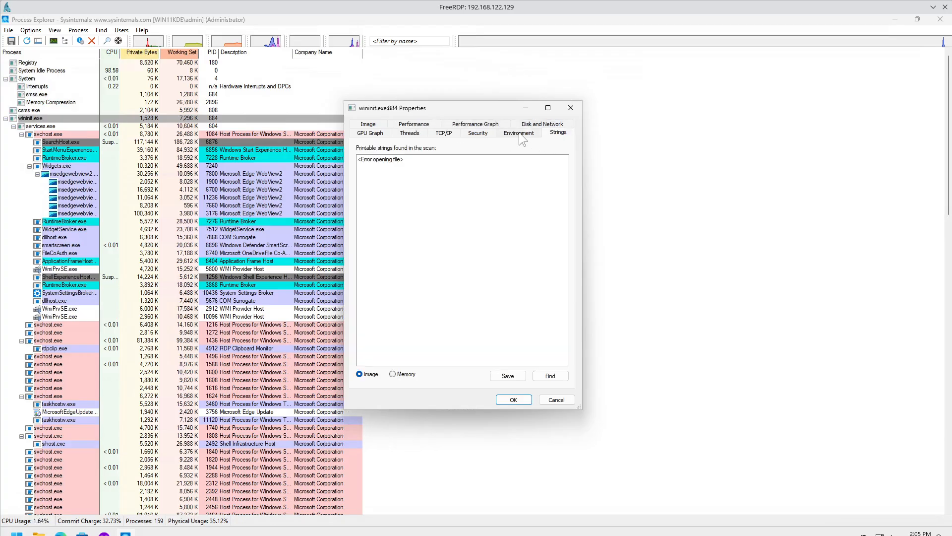
drag(358, 160, 409, 159)
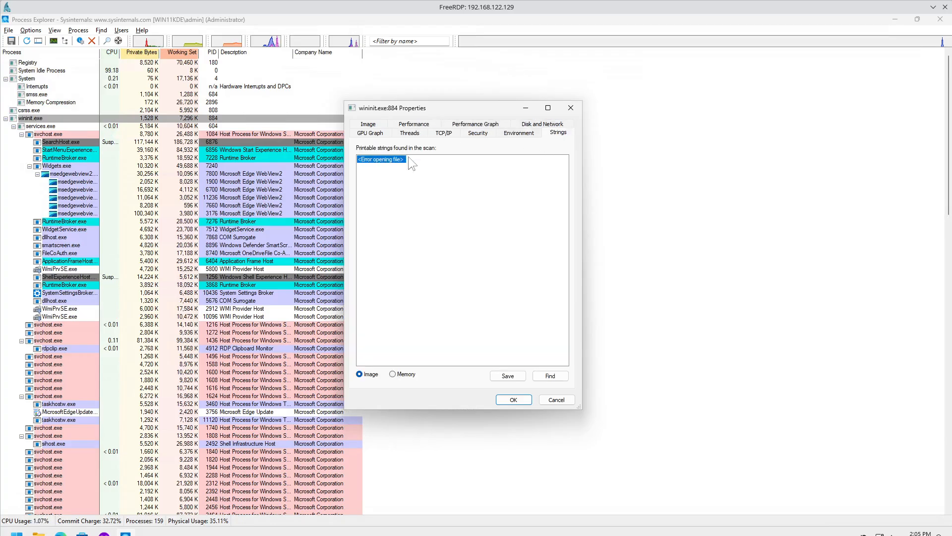
Step: Review the environment, security, TCP/IP, threads, GPU and image information of wininit.exe, and close its properties
click(507, 135)
click(477, 136)
click(441, 133)
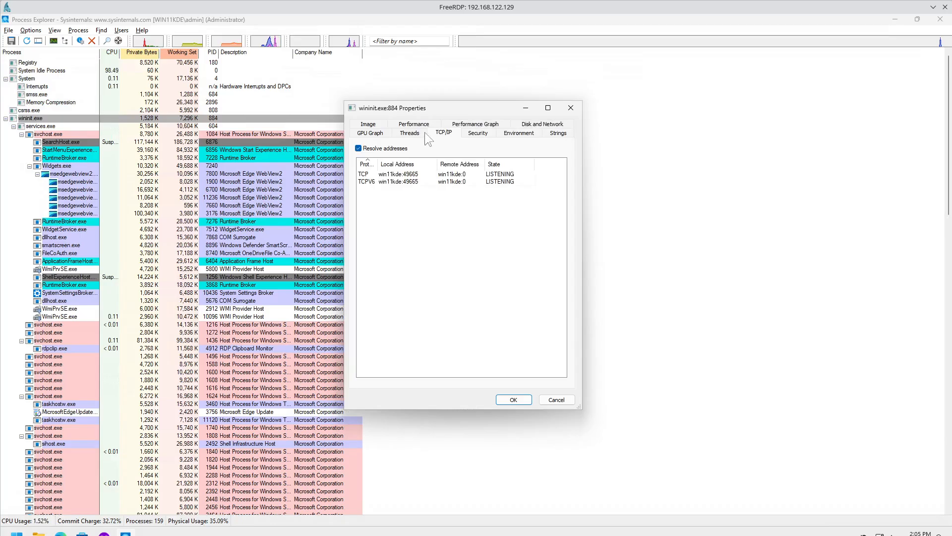
click(408, 134)
click(469, 291)
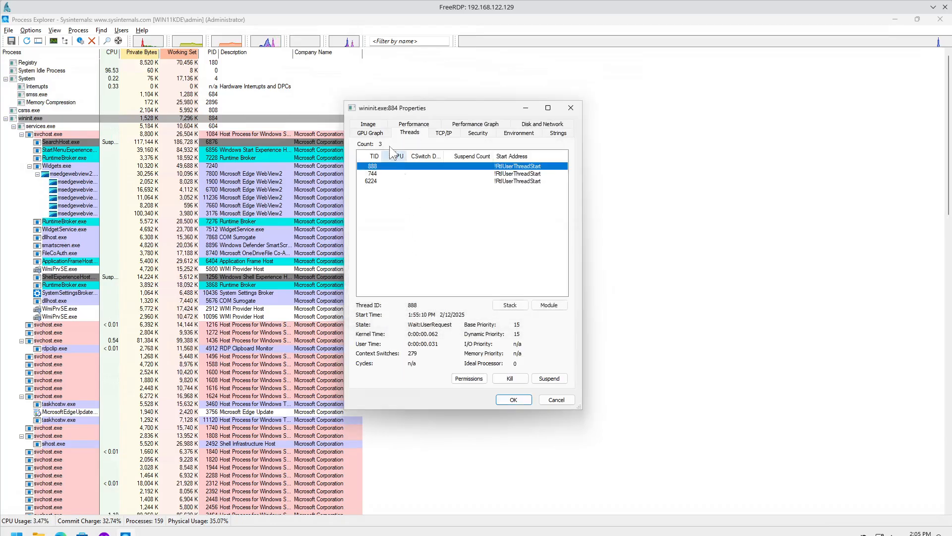
click(377, 131)
click(380, 121)
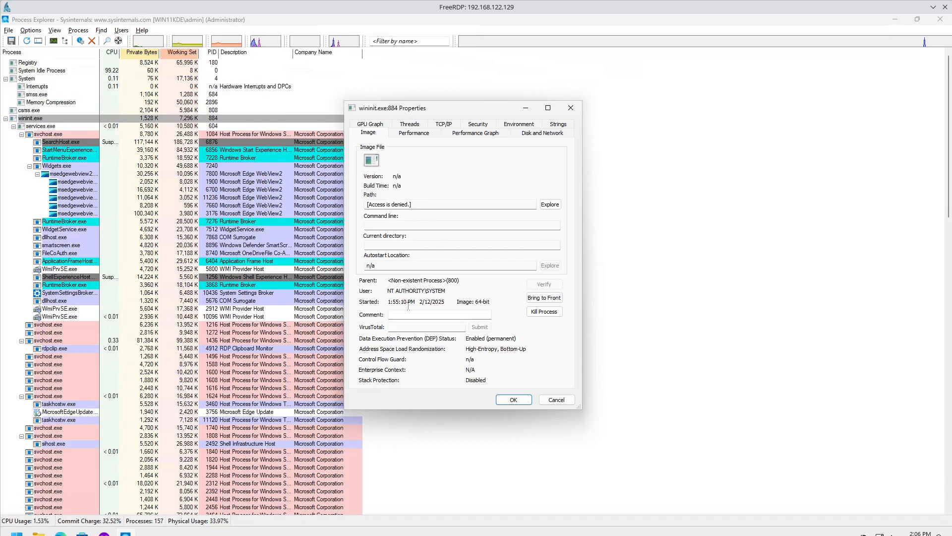
click(571, 107)
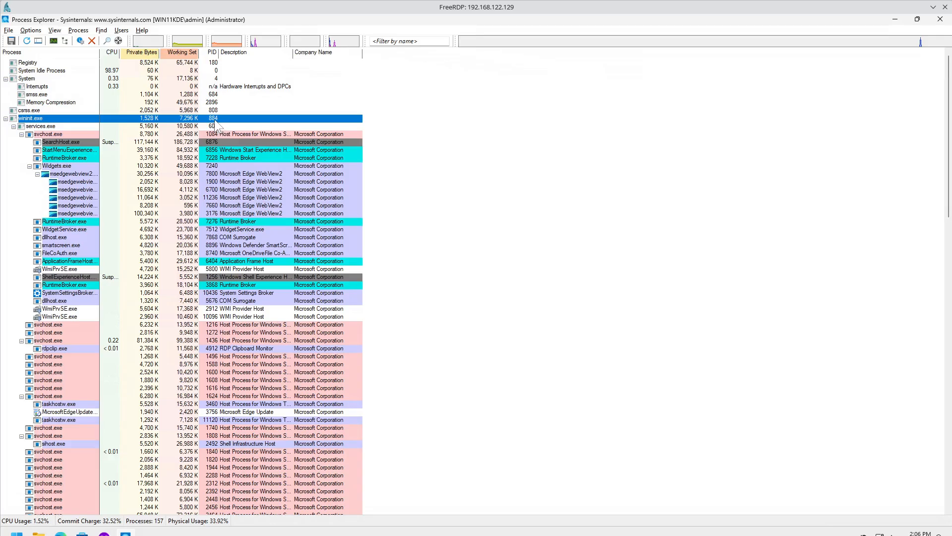
Step: Check the parent process ID in the wininit.exe properties, and sort the process list by PID to look for that parent
right_click(40, 119)
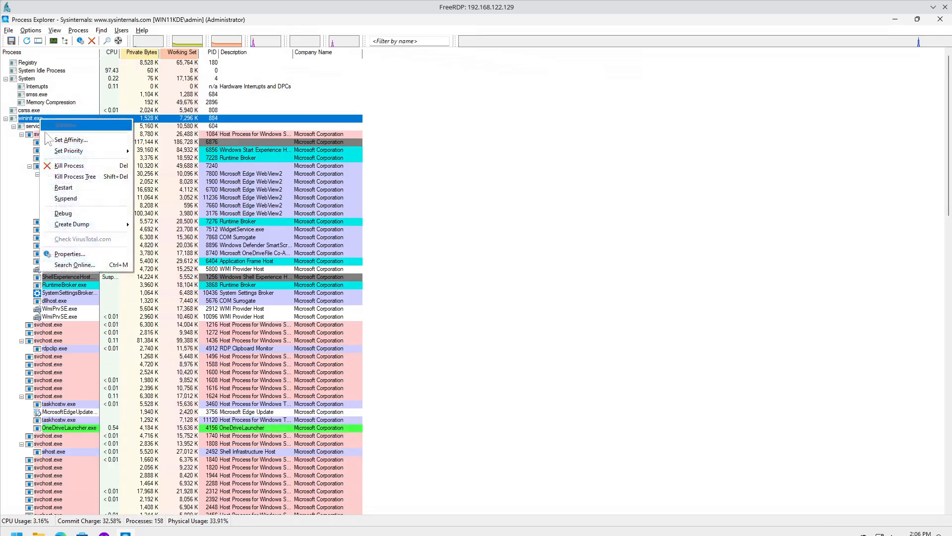
click(68, 255)
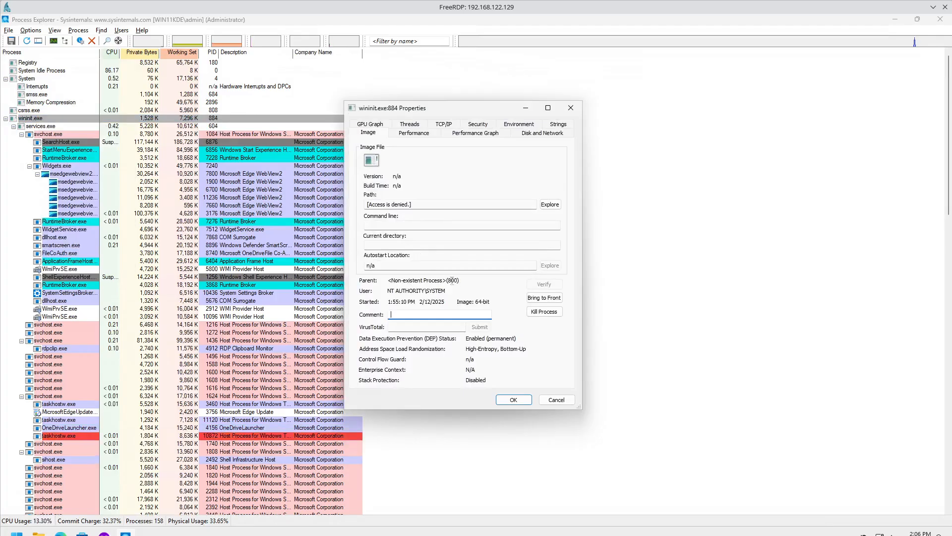
double_click(451, 280)
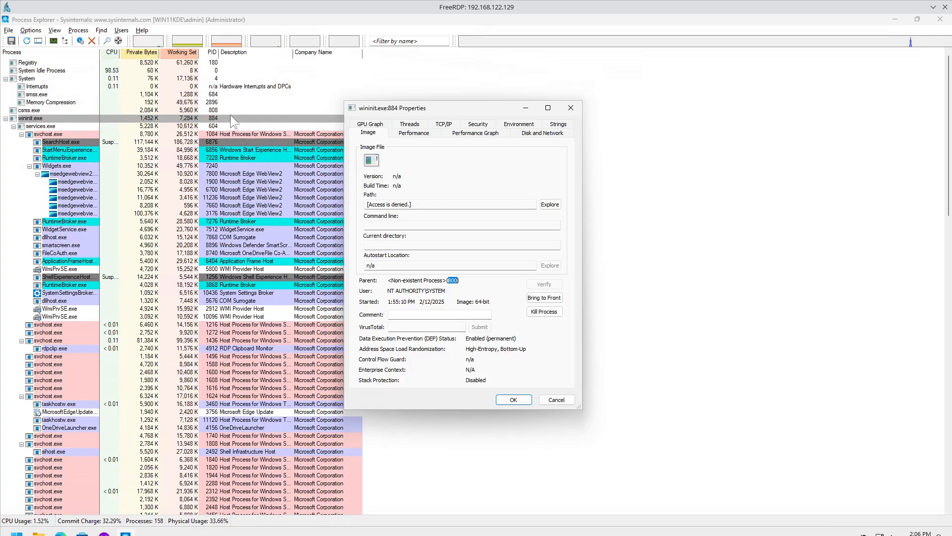
click(571, 108)
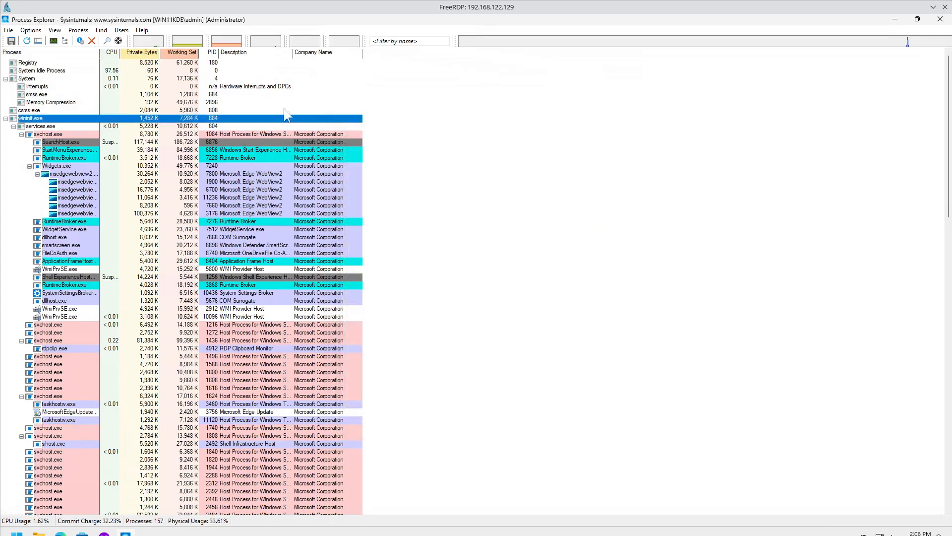
click(212, 52)
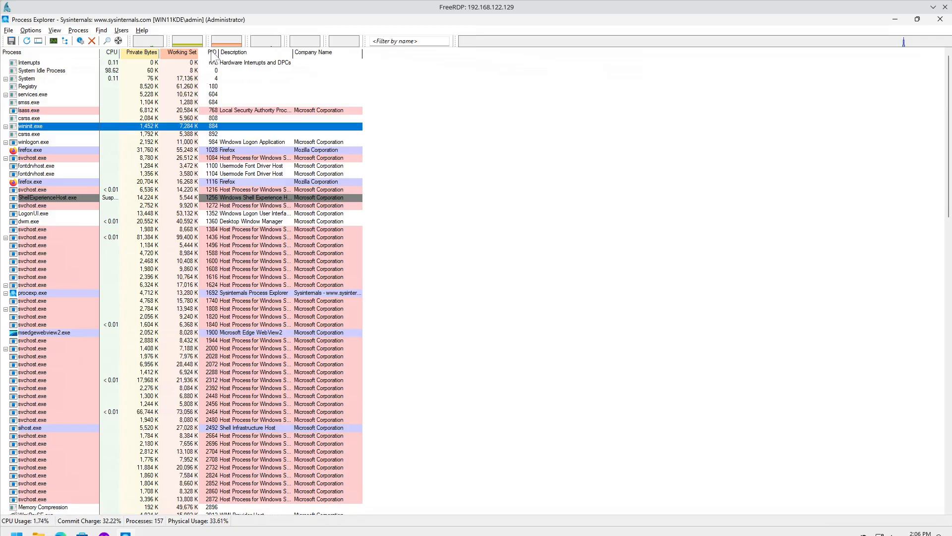
click(211, 113)
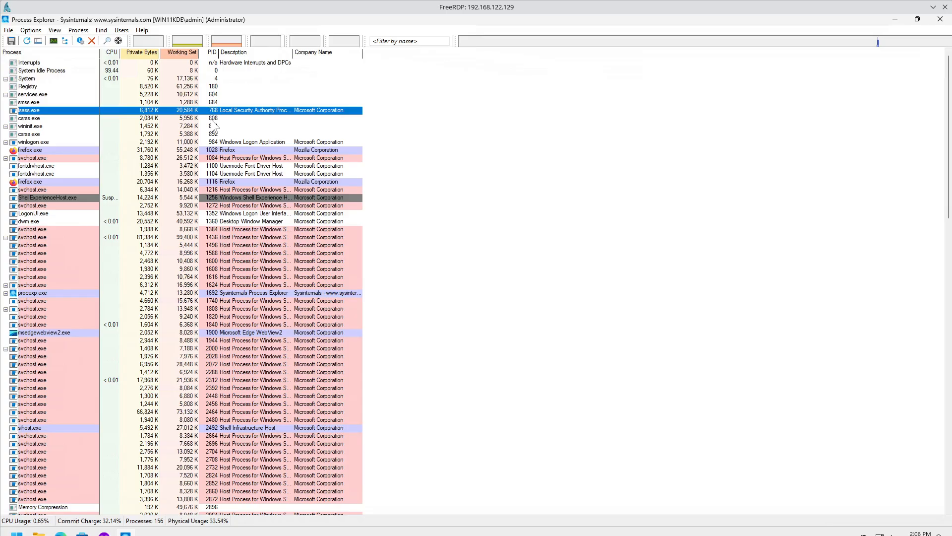
Step: Look through the PID-sorted process list for the parent process of wininit.exe
click(218, 150)
scroll(237, 213, down, 16)
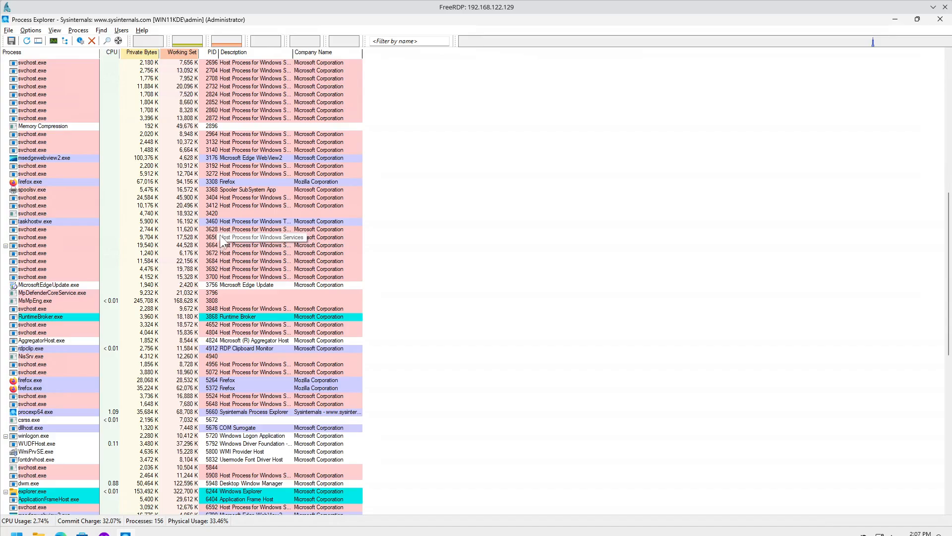
scroll(223, 170, up, 6)
scroll(223, 170, up, 10)
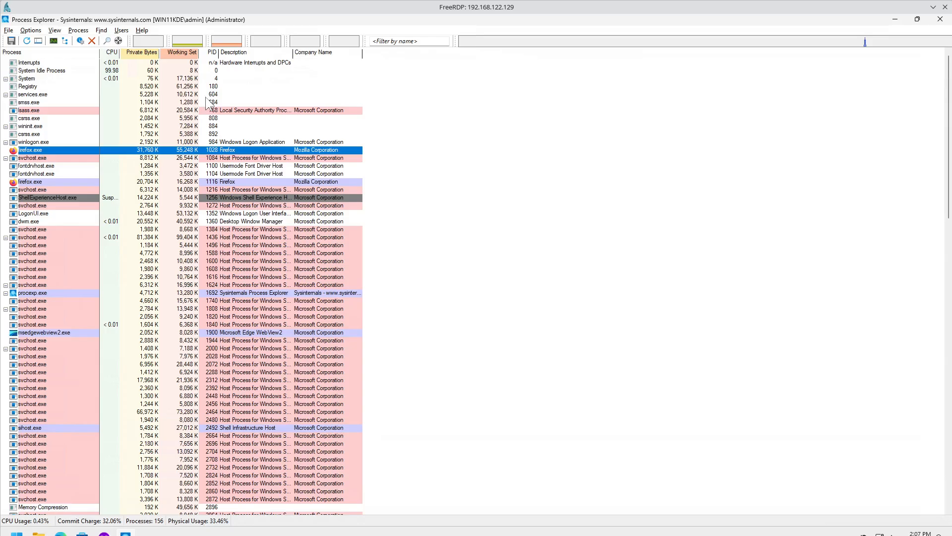
Step: Cycle the sorting by process name back to the process tree, and widen the Process column to show the full names
click(39, 53)
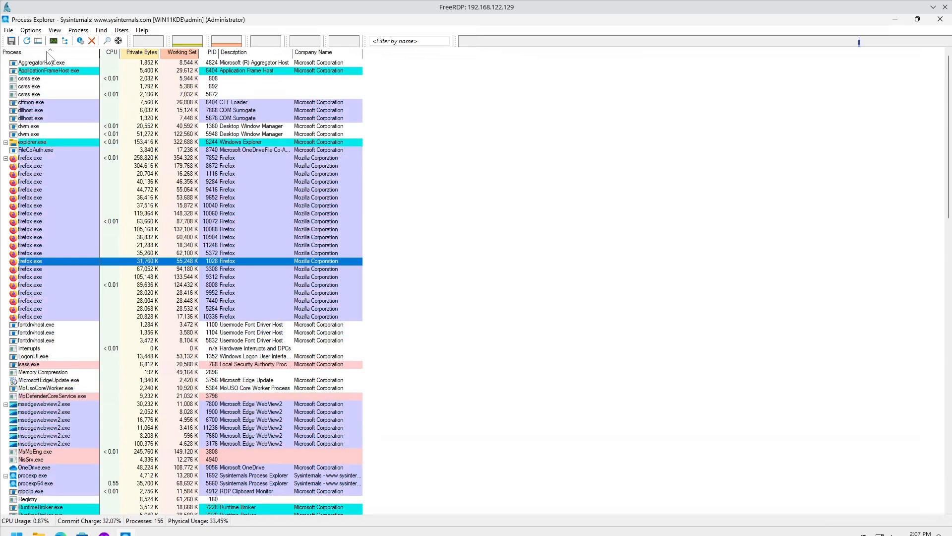
click(48, 52)
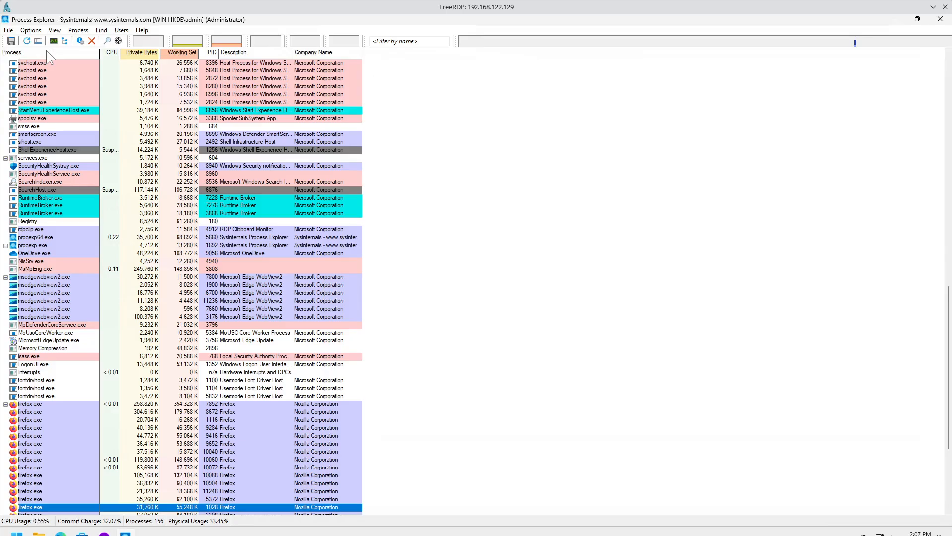
click(47, 51)
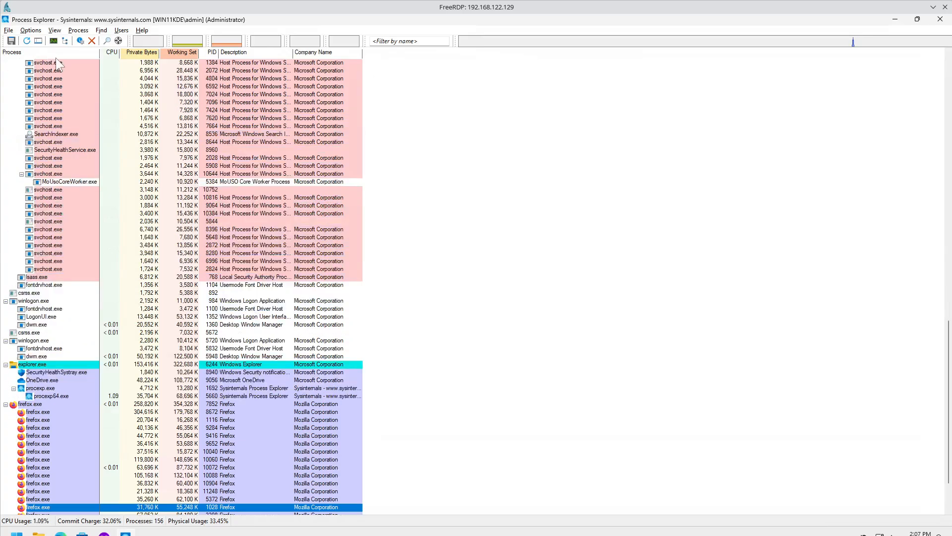
mouse_move(58, 187)
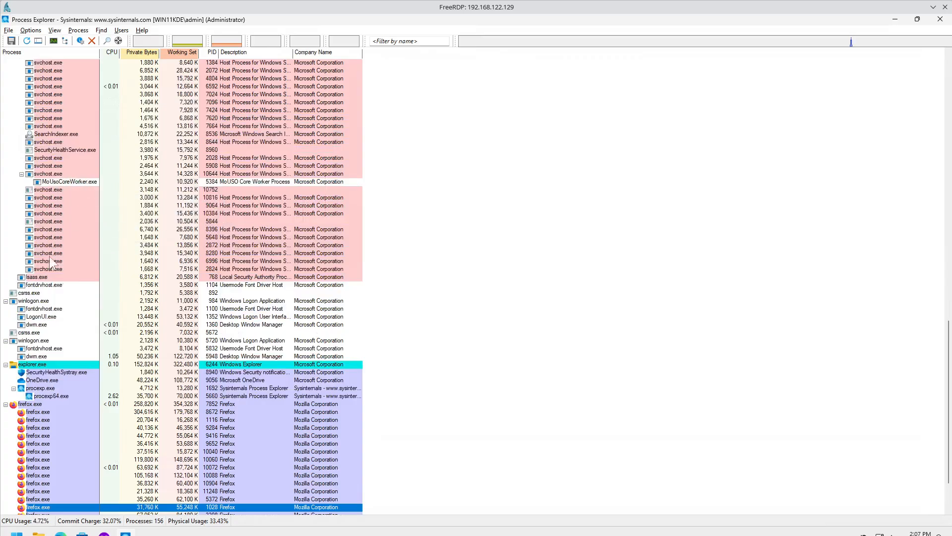
mouse_move(72, 117)
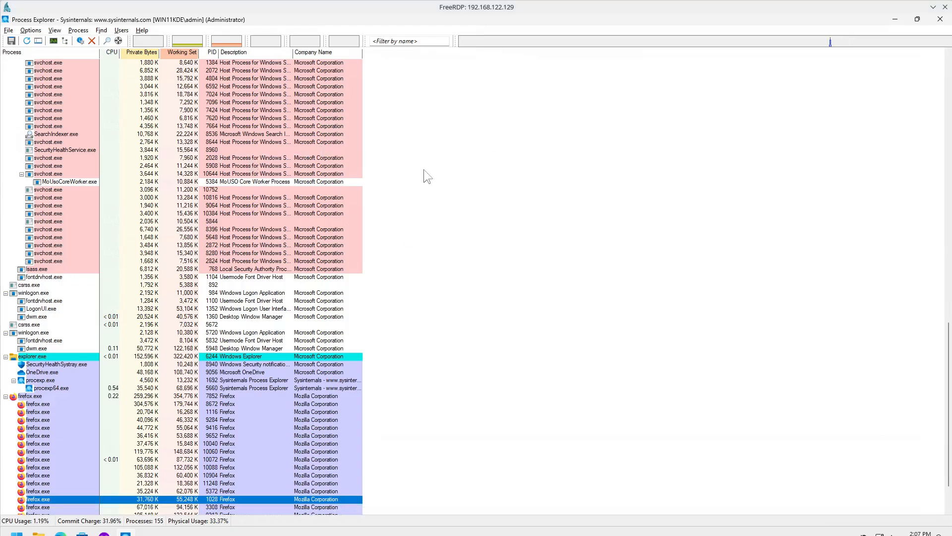
scroll(435, 171, up, 19)
scroll(387, 162, up, 12)
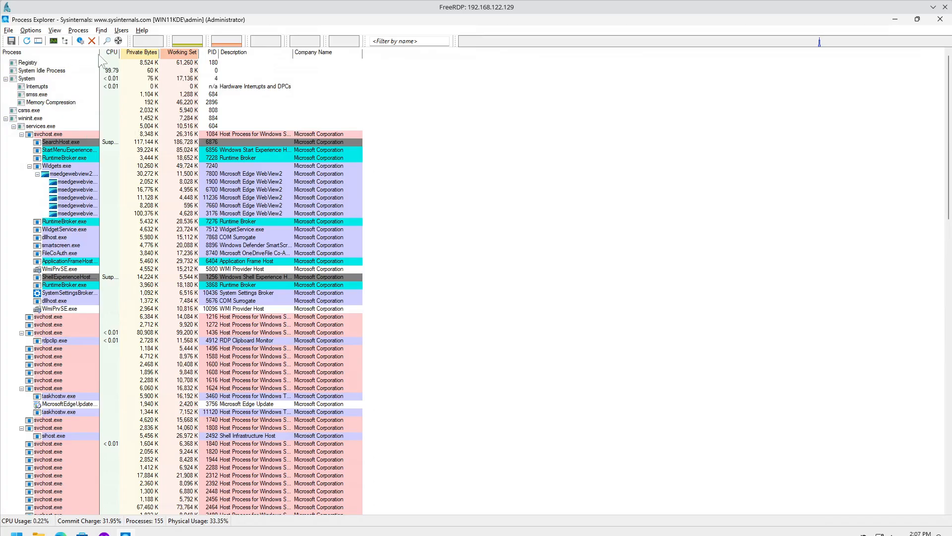
drag(128, 52, 131, 52)
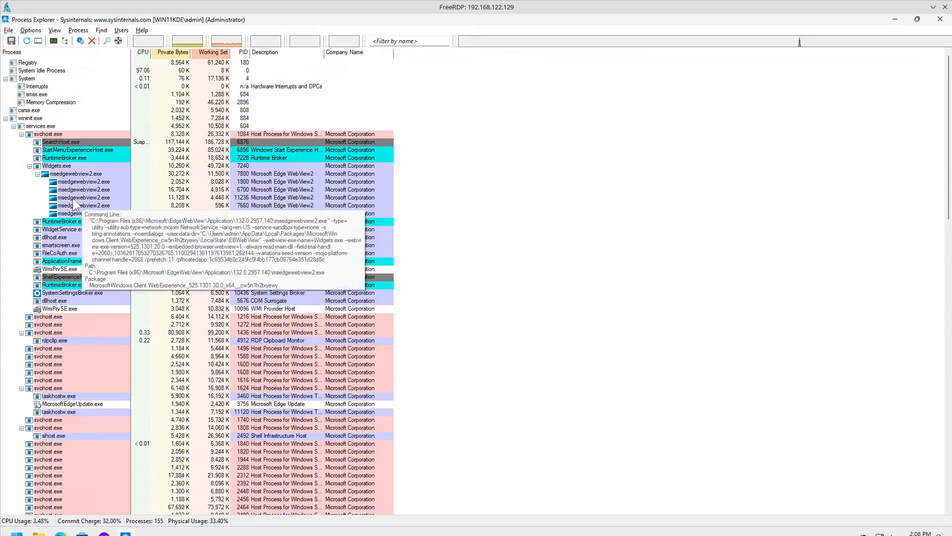
Step: Inspect the Memory Compression, Interrupts, System, Registry and System Idle Process entries in the process tree
click(55, 103)
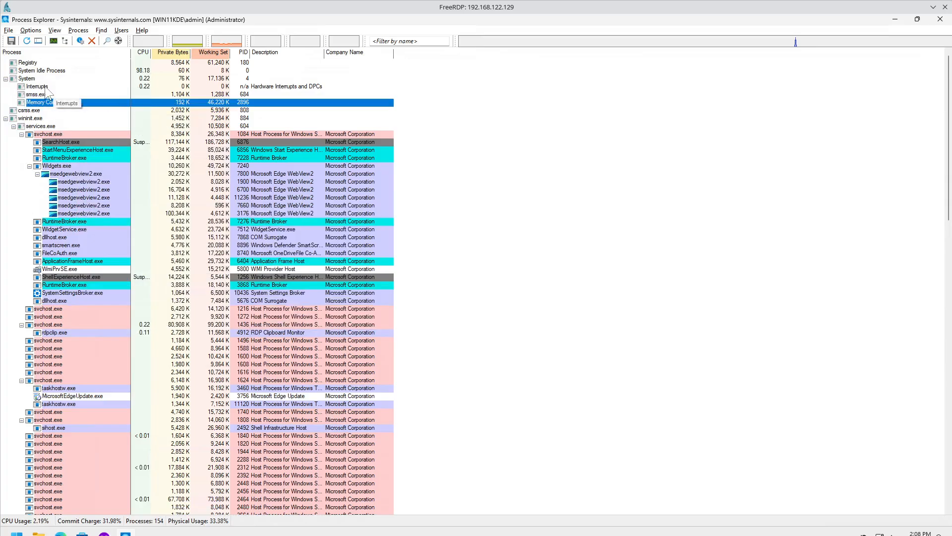
click(54, 87)
click(40, 78)
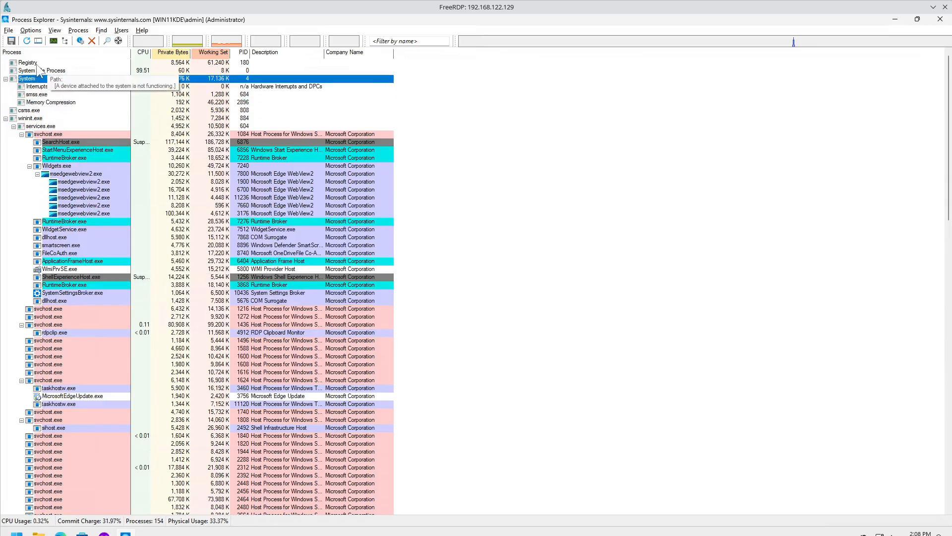
click(42, 65)
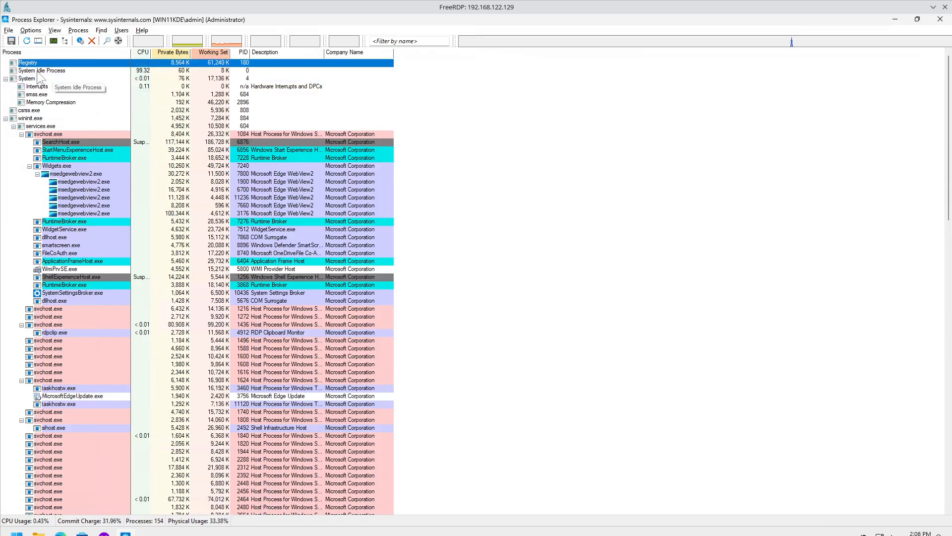
click(37, 72)
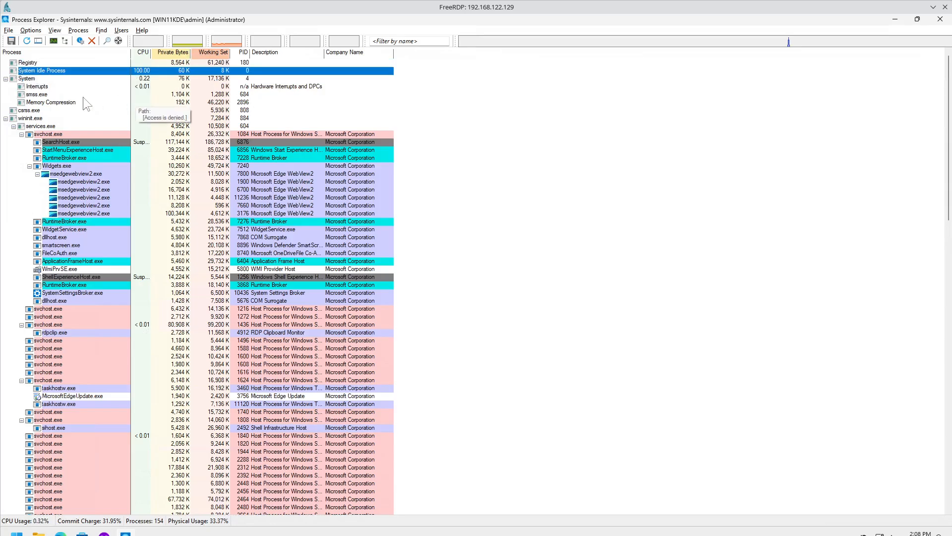
click(55, 103)
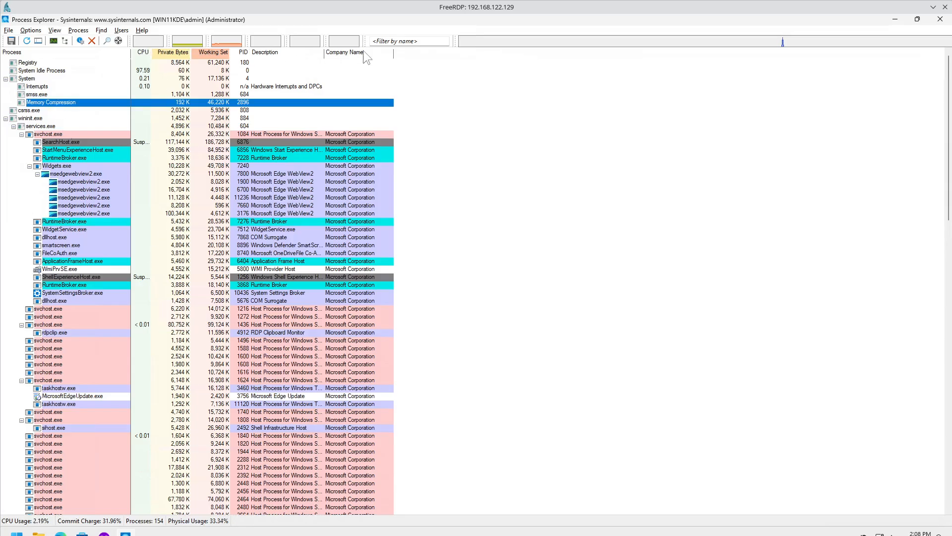
Step: Sort the process list in turn by CPU, Private Bytes, Working Set, PID, Description and Company Name
click(143, 52)
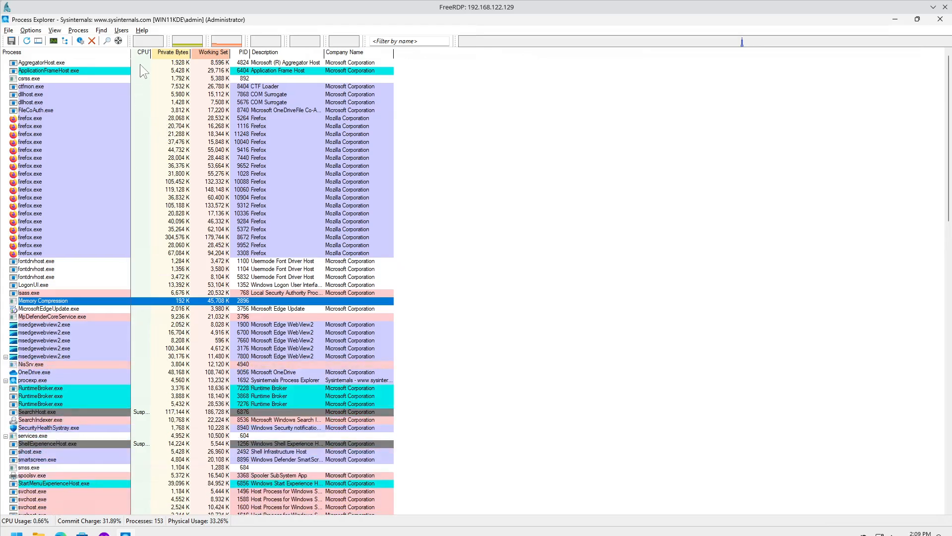
click(156, 73)
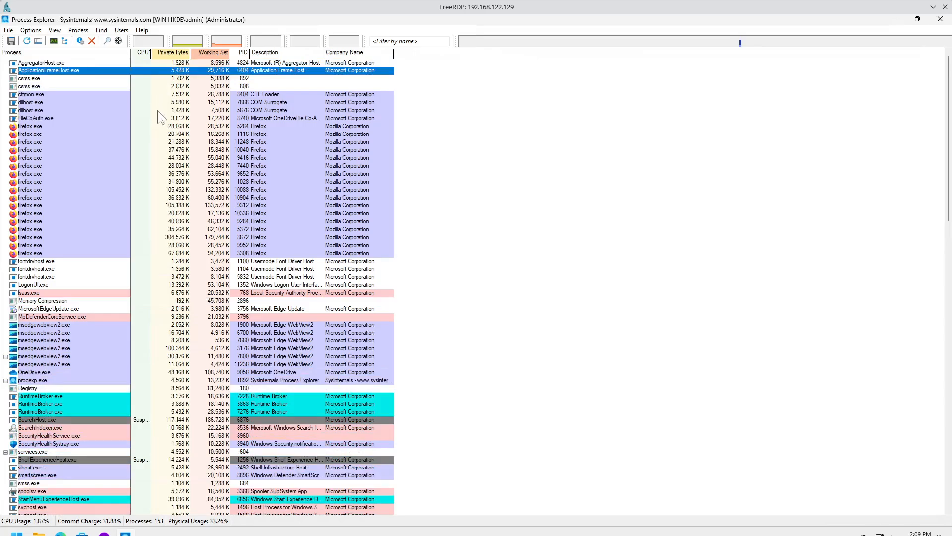
click(177, 53)
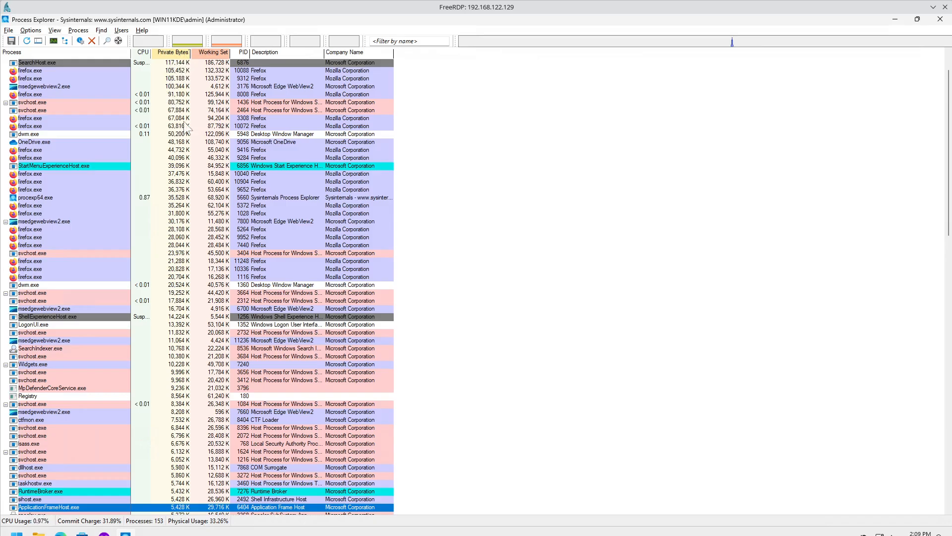
click(211, 52)
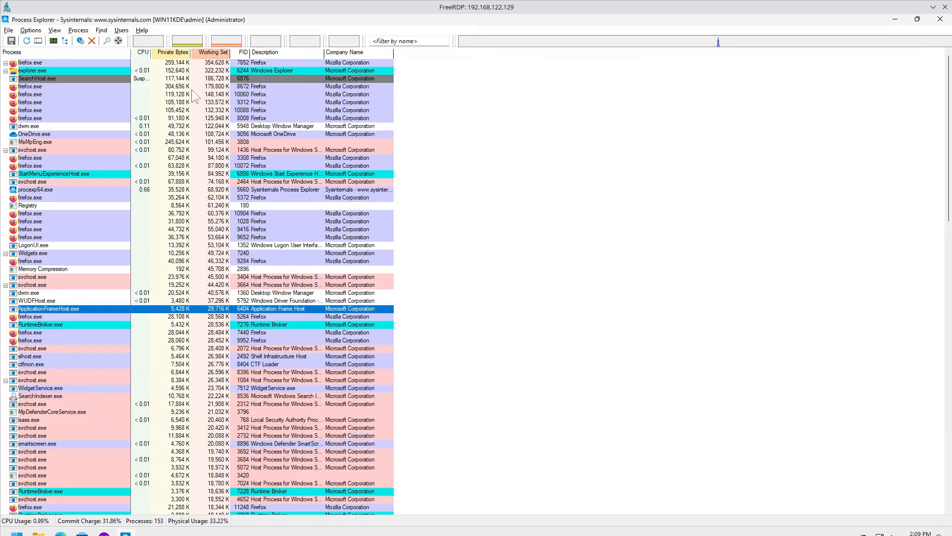
click(243, 52)
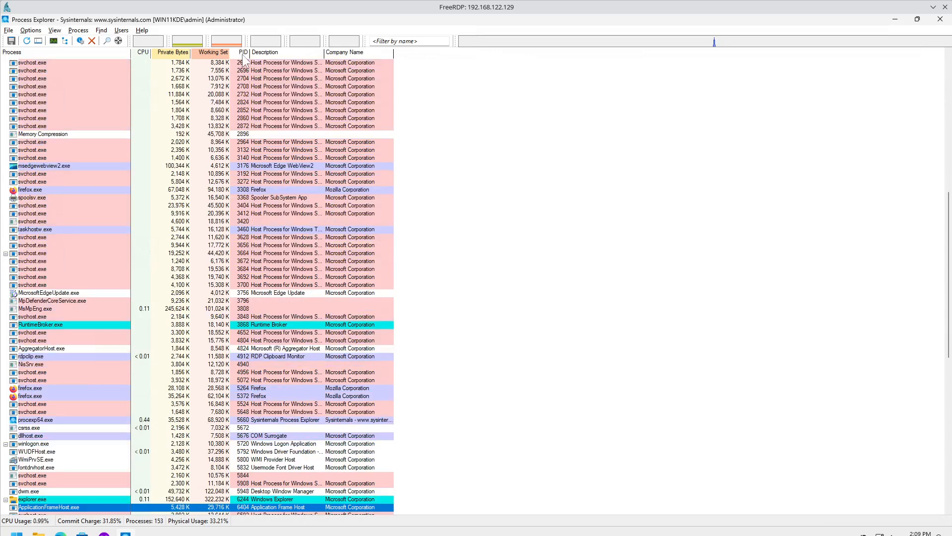
click(276, 52)
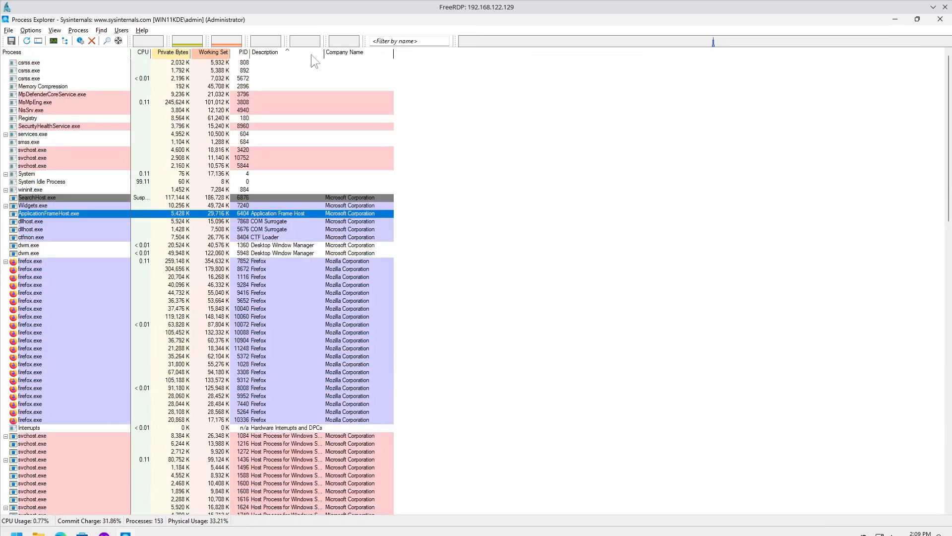
click(350, 54)
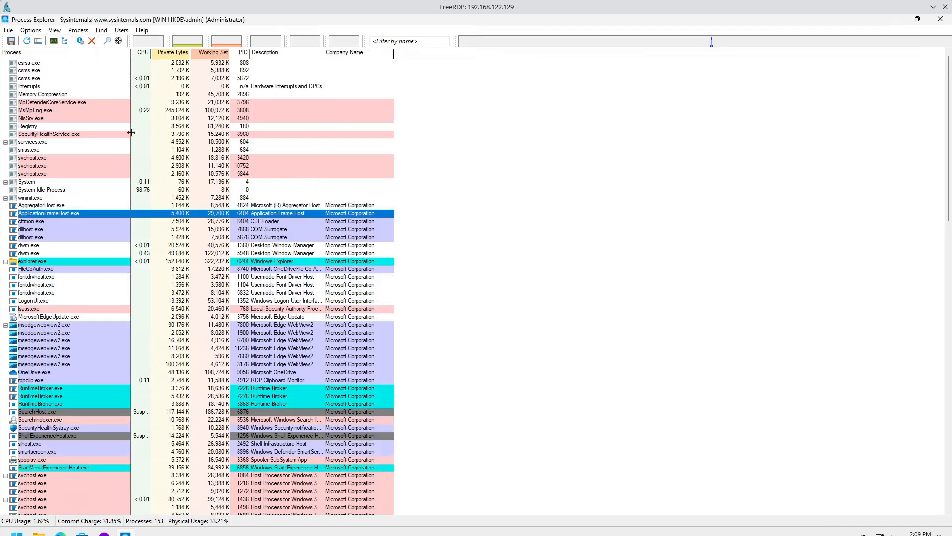
Step: Add the Image Path and Command Line columns to the process list and remove the Description column
right_click(404, 51)
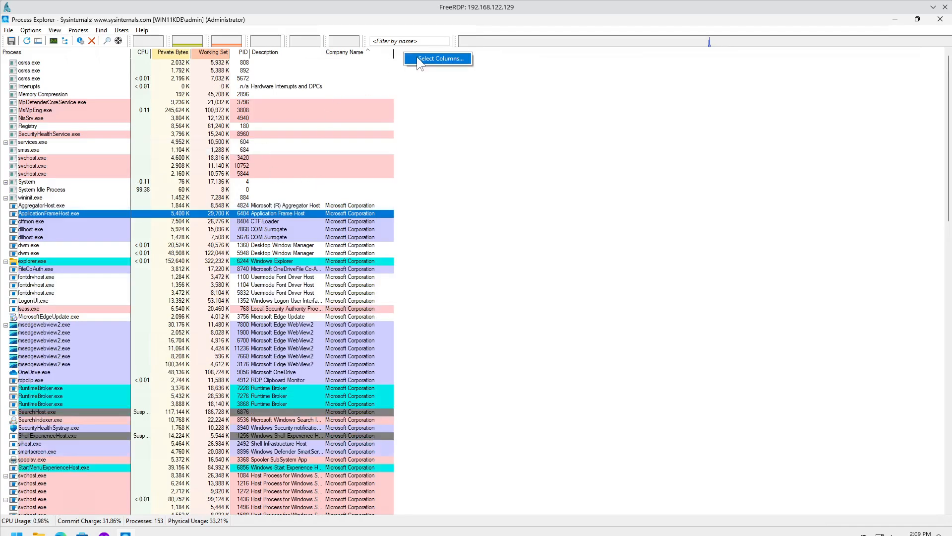
click(511, 126)
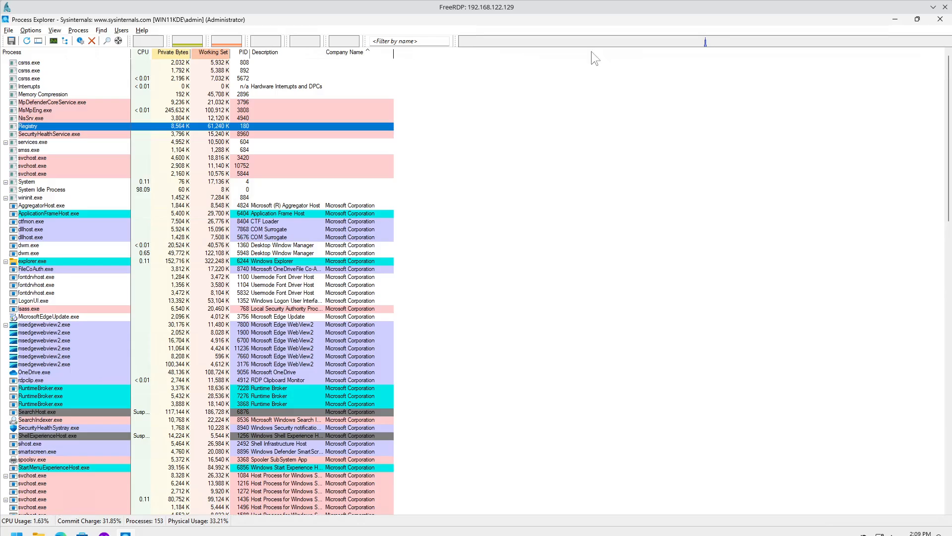
right_click(375, 54)
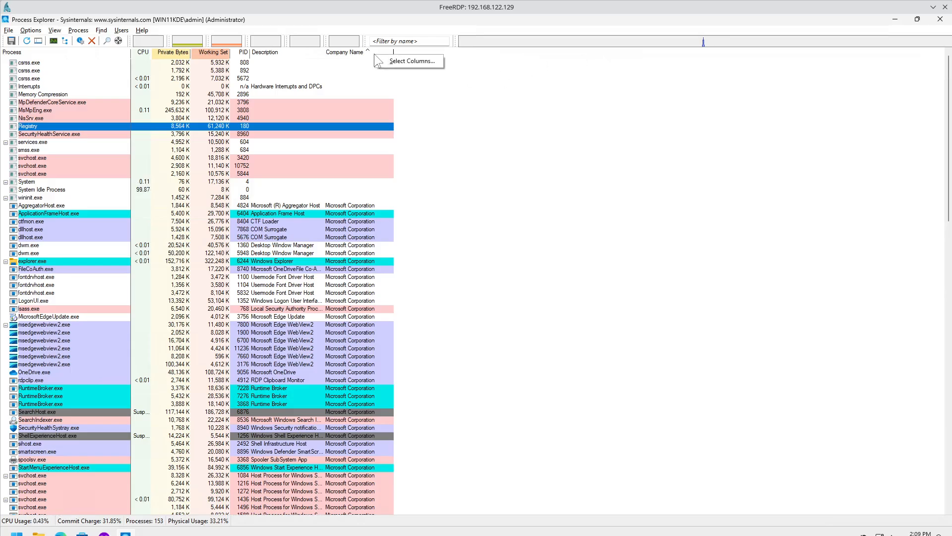
click(403, 60)
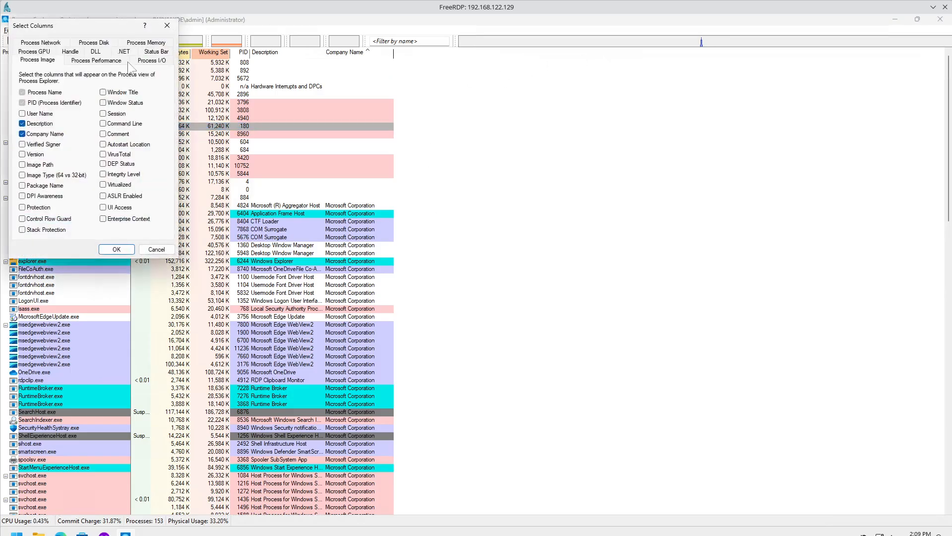
drag(116, 26, 552, 156)
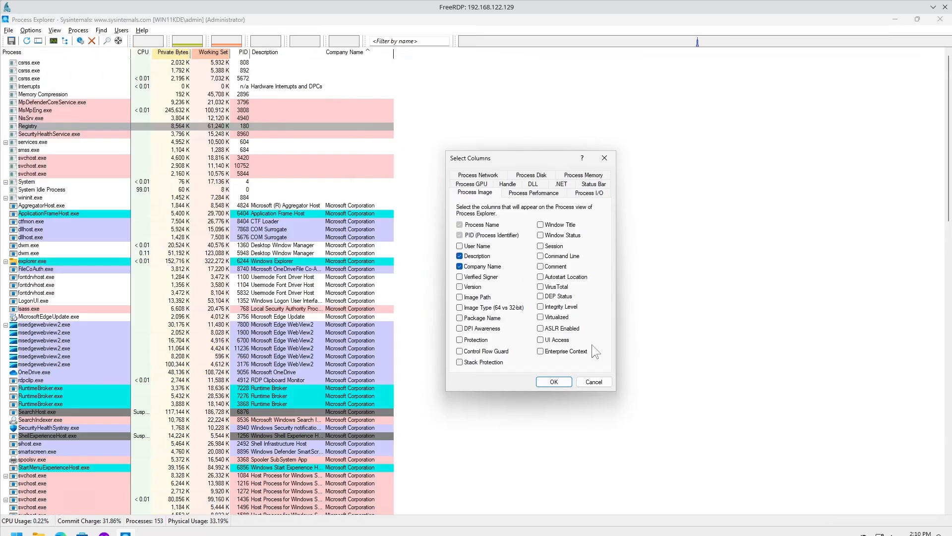
click(479, 298)
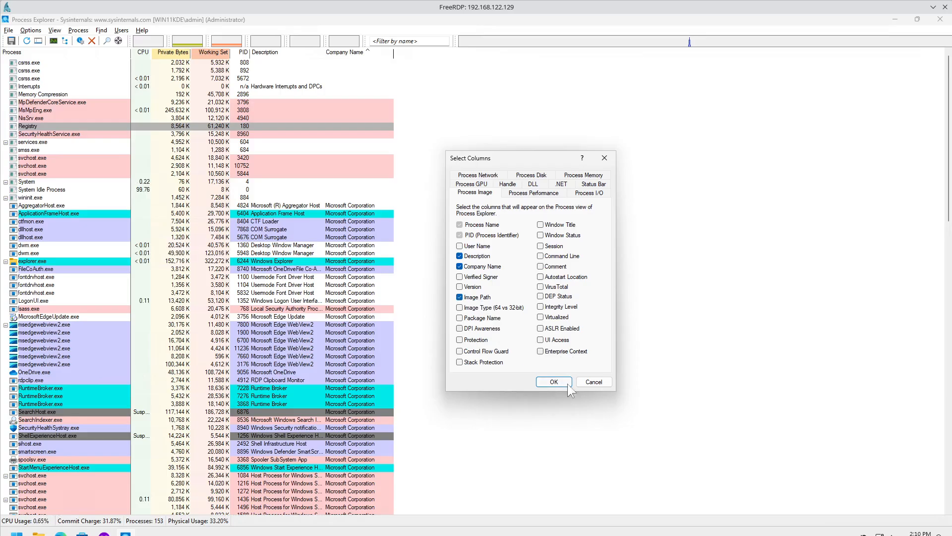
click(554, 257)
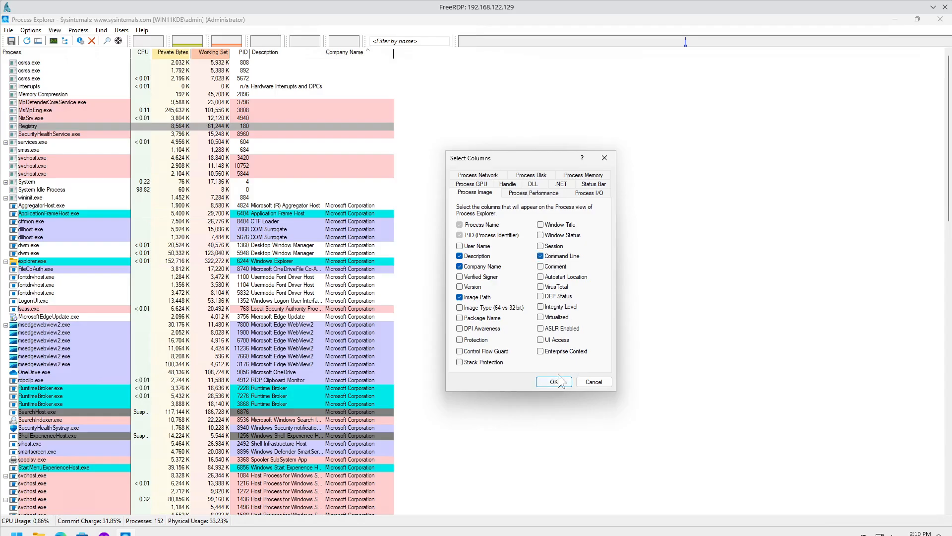
click(459, 256)
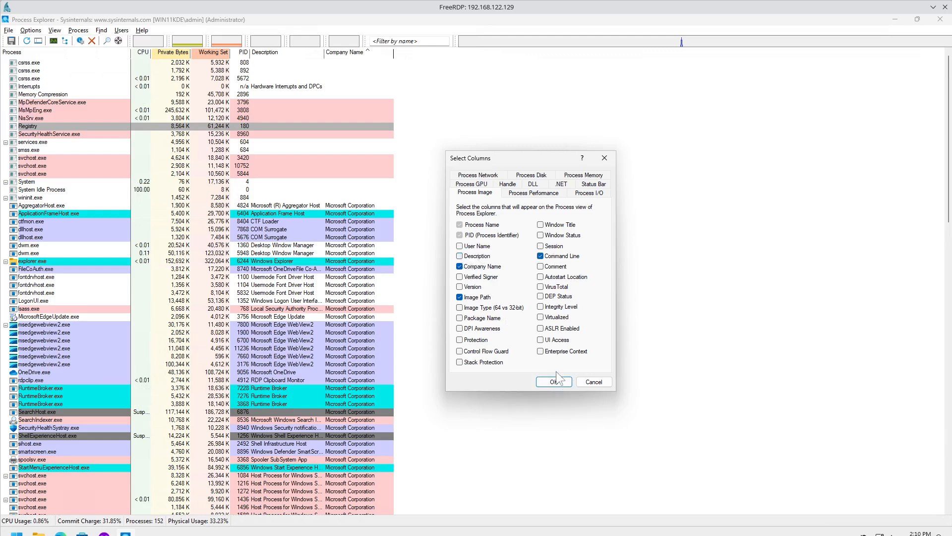
click(556, 381)
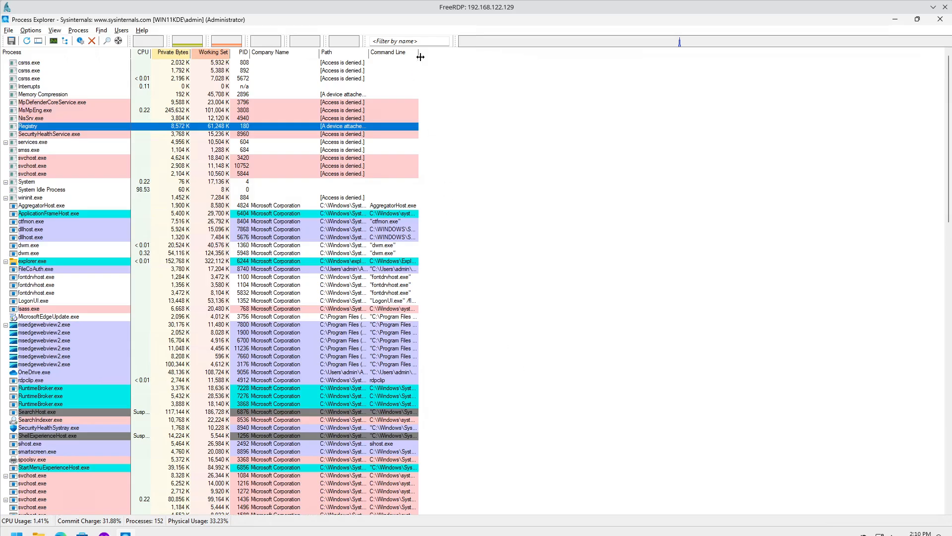
Step: Widen the Command Line and Path columns and review the paths and command lines of the listed processes
double_click(419, 54)
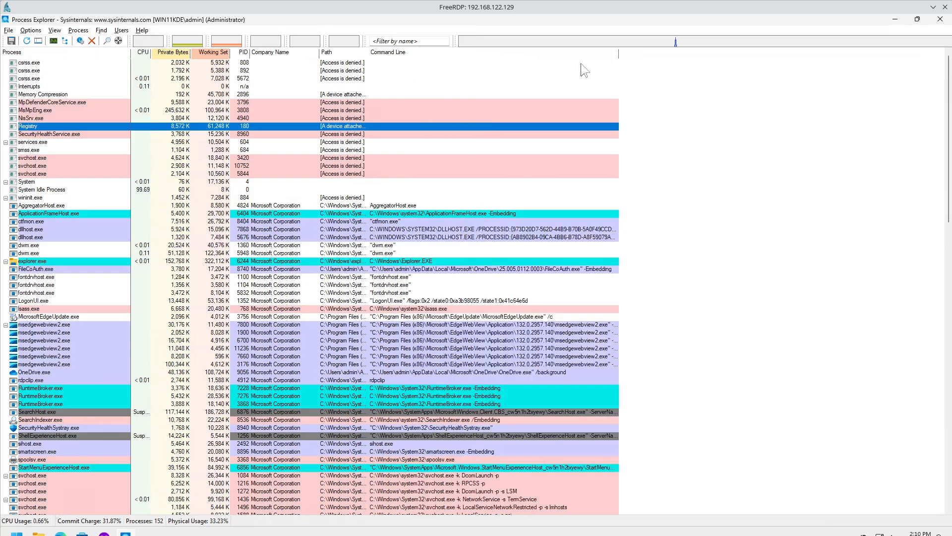
drag(616, 55, 720, 56)
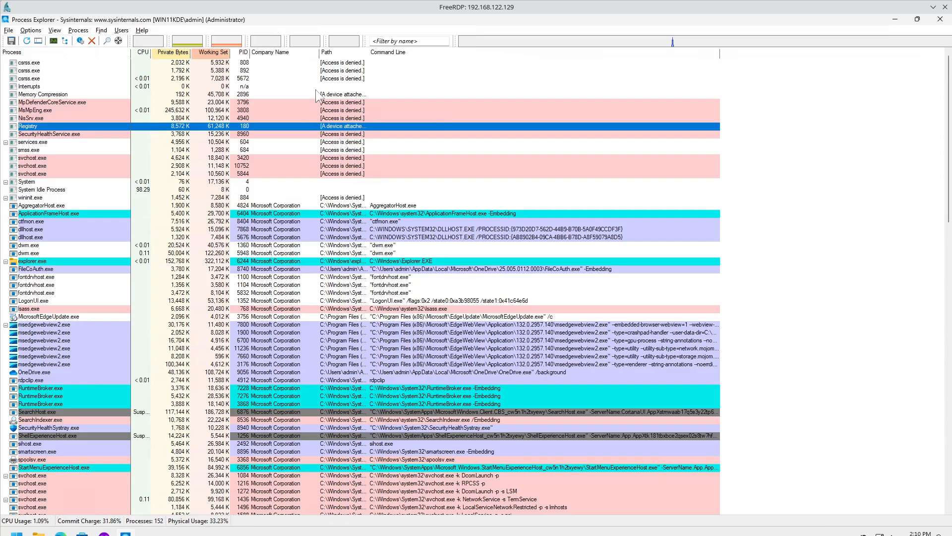
drag(366, 52, 460, 52)
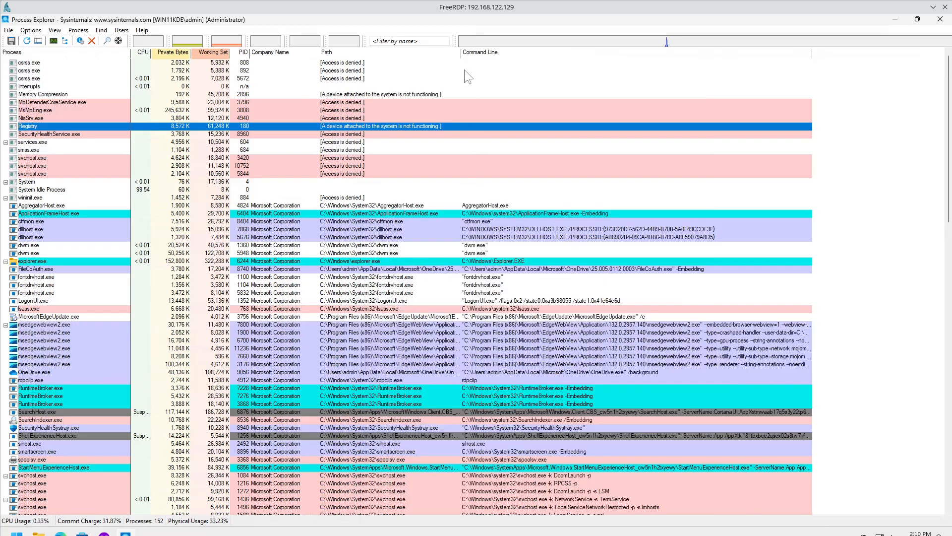
drag(461, 53, 556, 57)
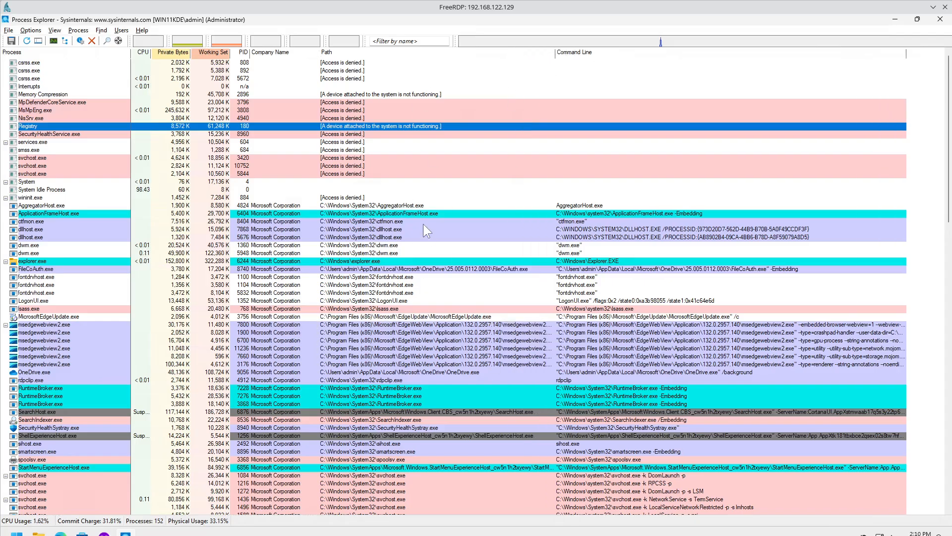
scroll(290, 206, down, 20)
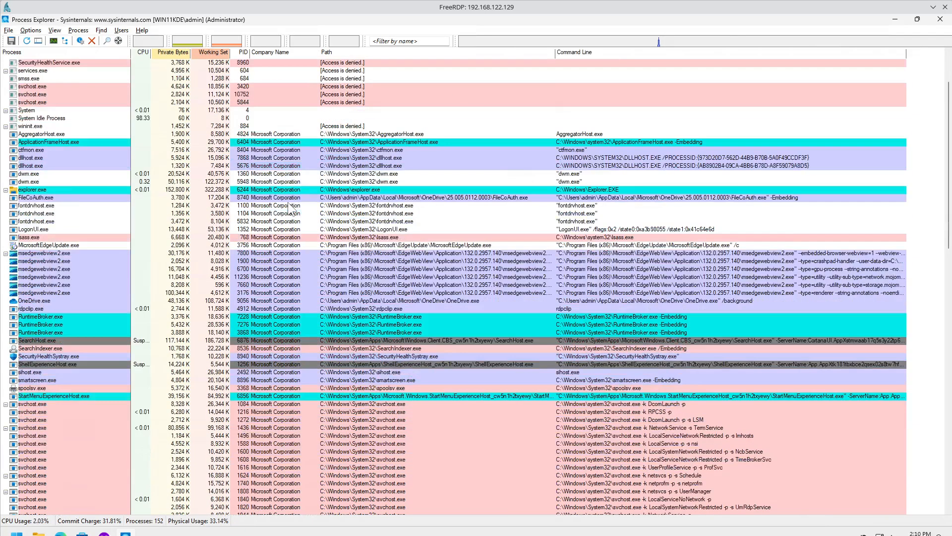
Step: Examine the processes grouped by company name, including the ctfmon.exe and smss.exe entries and their paths
scroll(288, 204, down, 8)
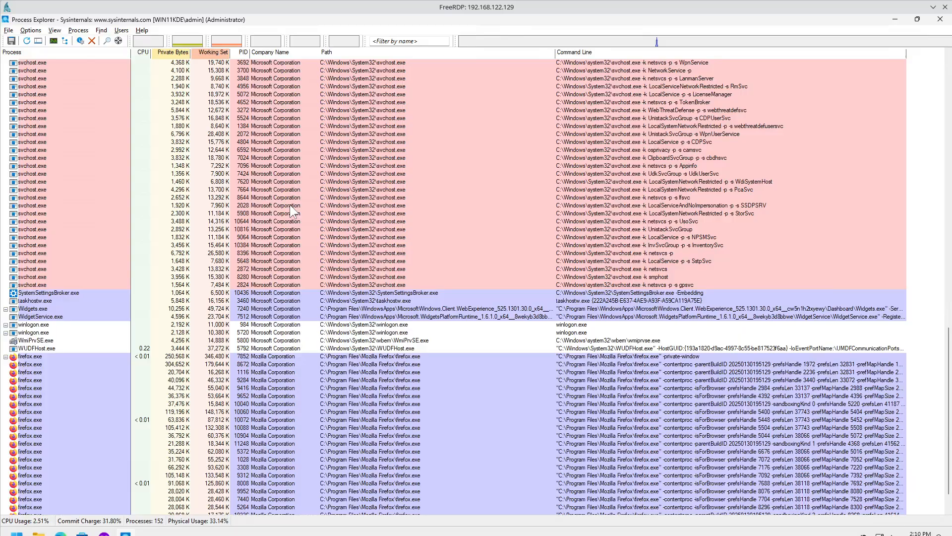
scroll(291, 204, up, 20)
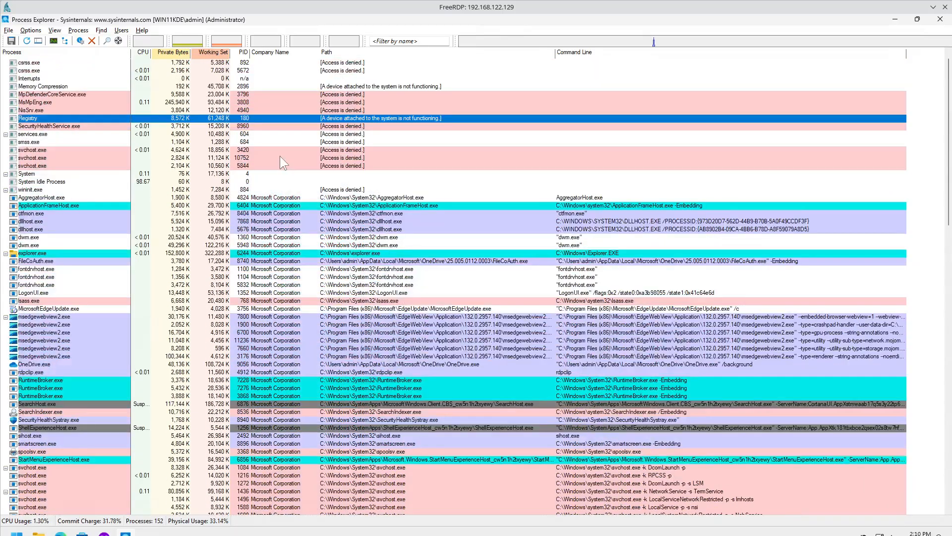
click(285, 215)
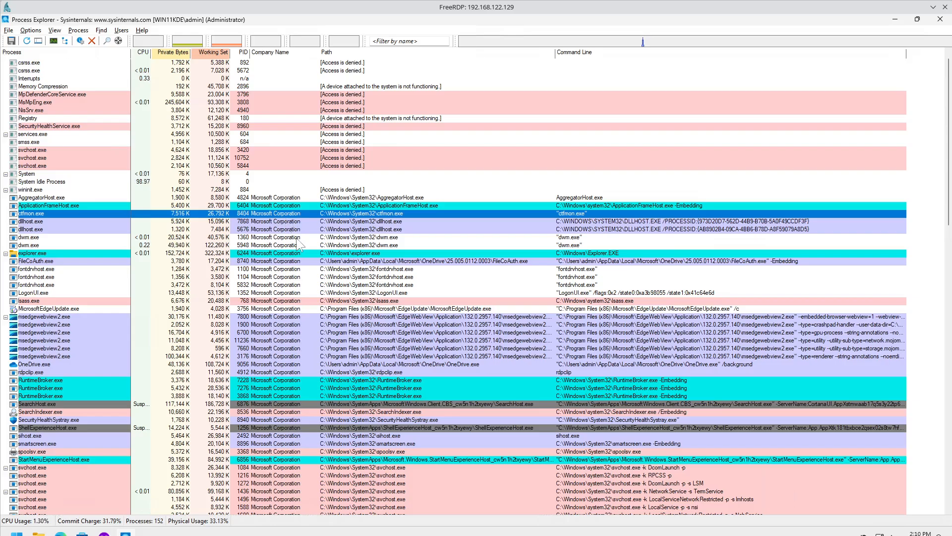
click(32, 143)
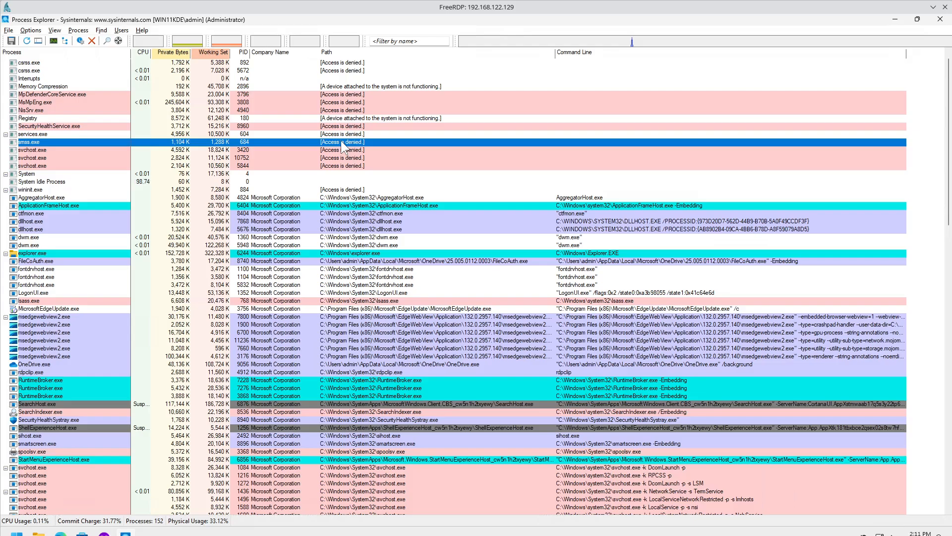
Step: Sort the process list by Path and inspect the MicrosoftEdgeUpdate.exe and parent firefox.exe entries
key(Right)
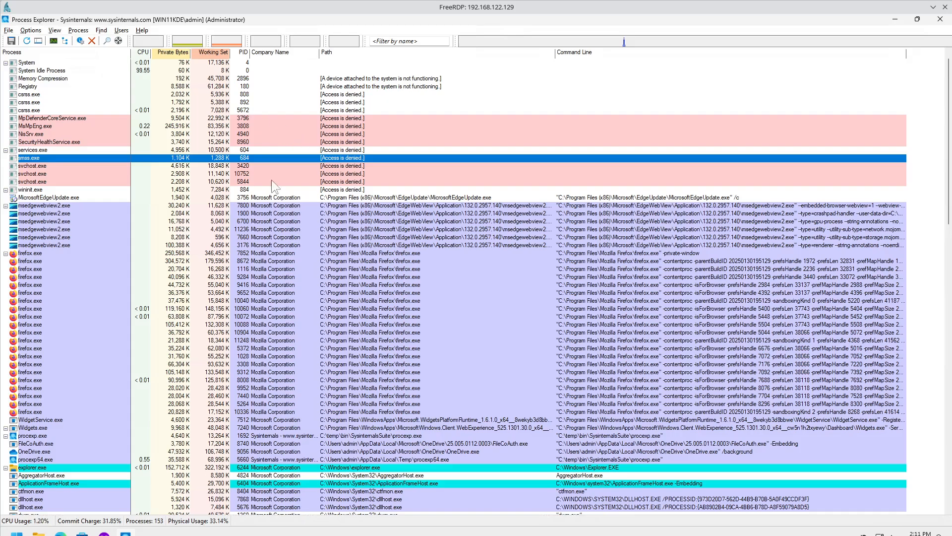
click(247, 198)
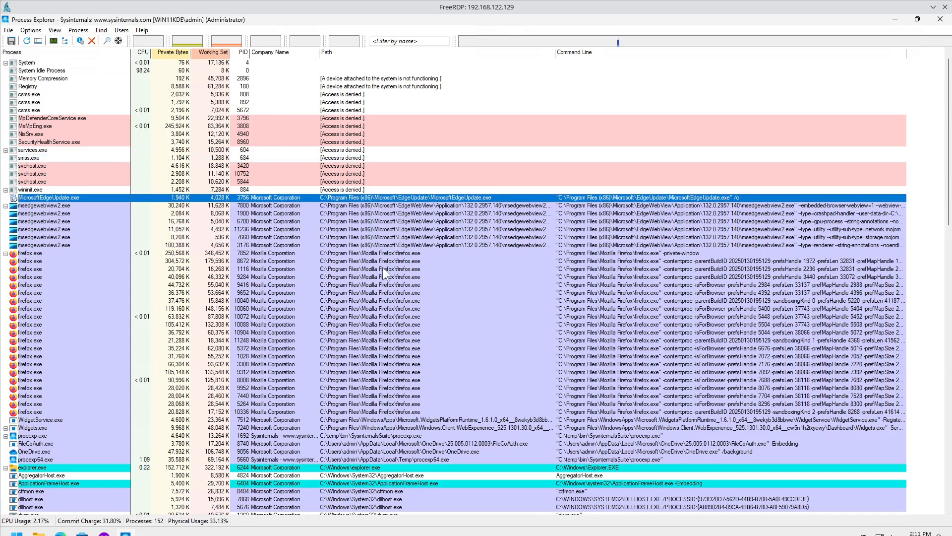
click(373, 254)
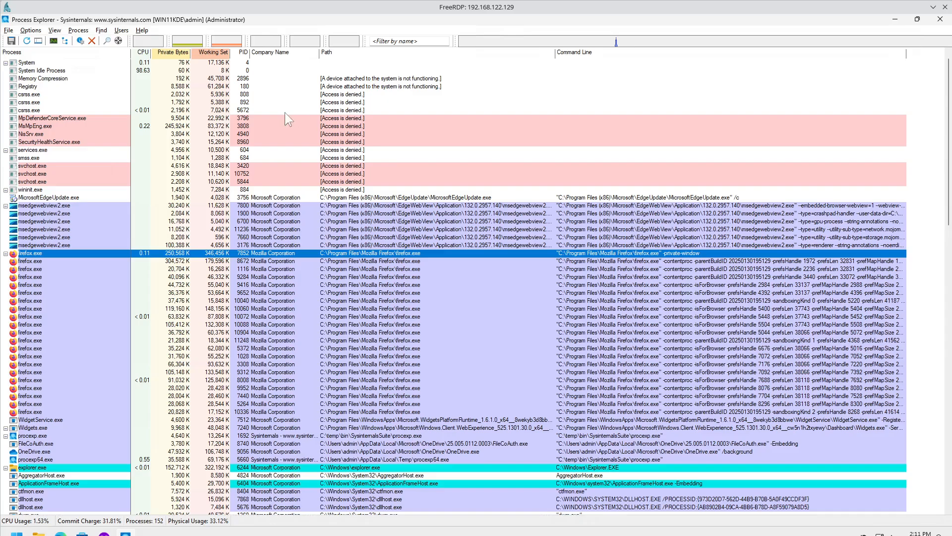
Step: Reverse the Path sort order and review the processes running from the Windows, user and Program Files folders
click(358, 50)
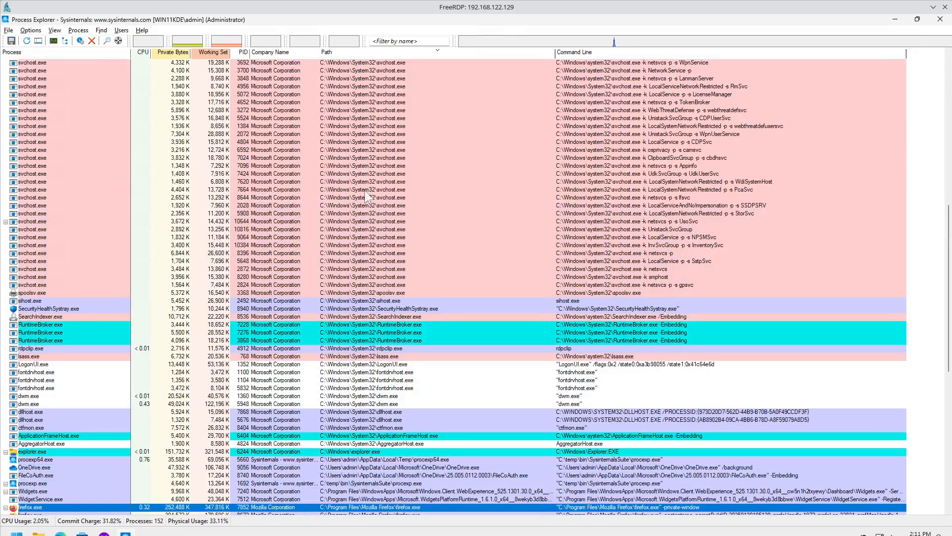
scroll(372, 210, up, 15)
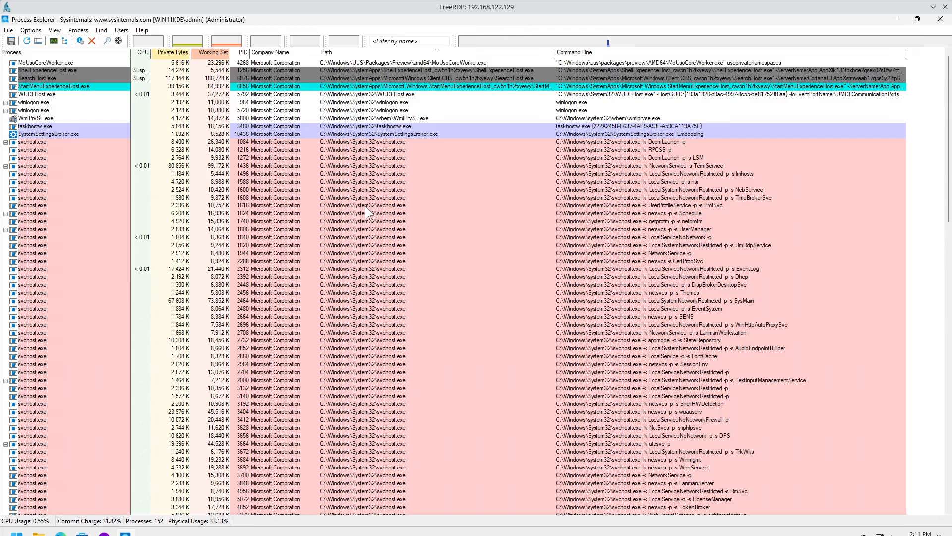
scroll(379, 236, down, 20)
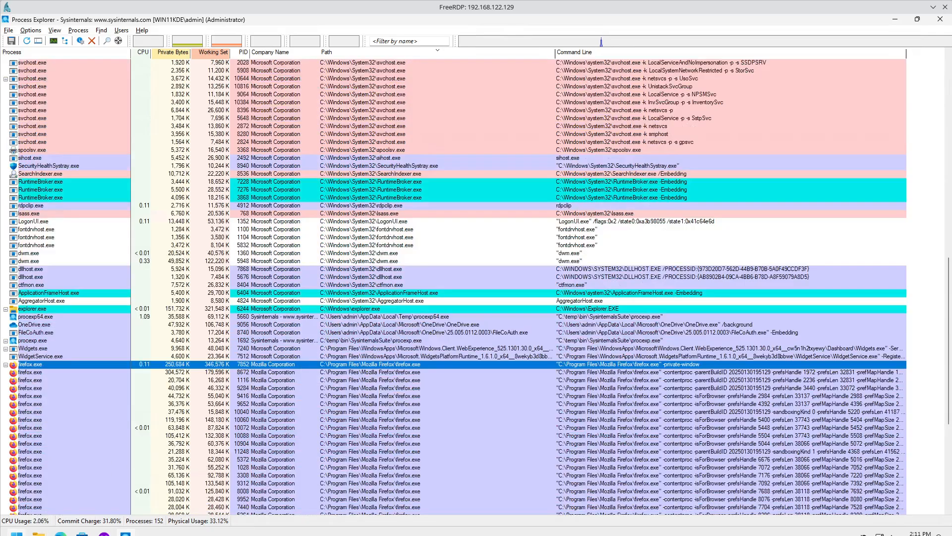
Step: Open the Installed apps page of Windows Settings and maximize its window
right_click(28, 533)
click(63, 257)
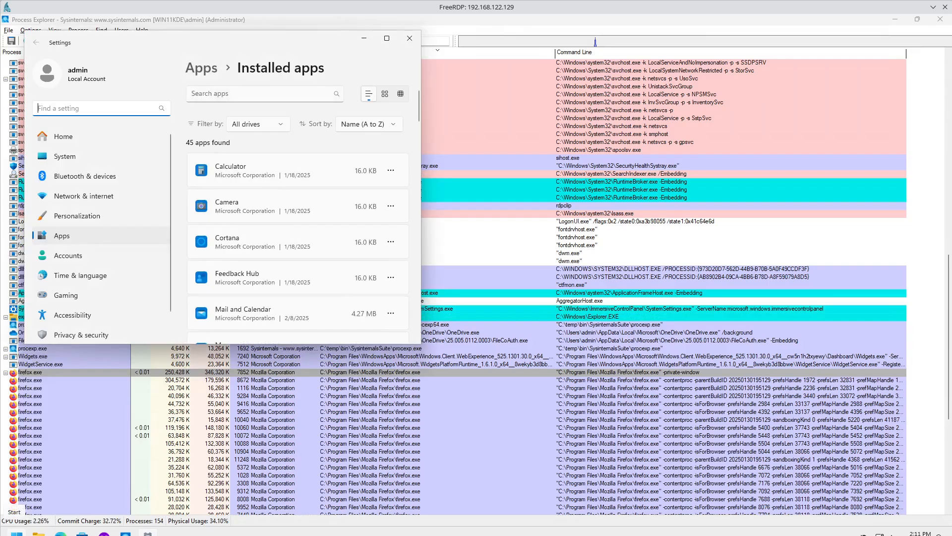
right_click(16, 533)
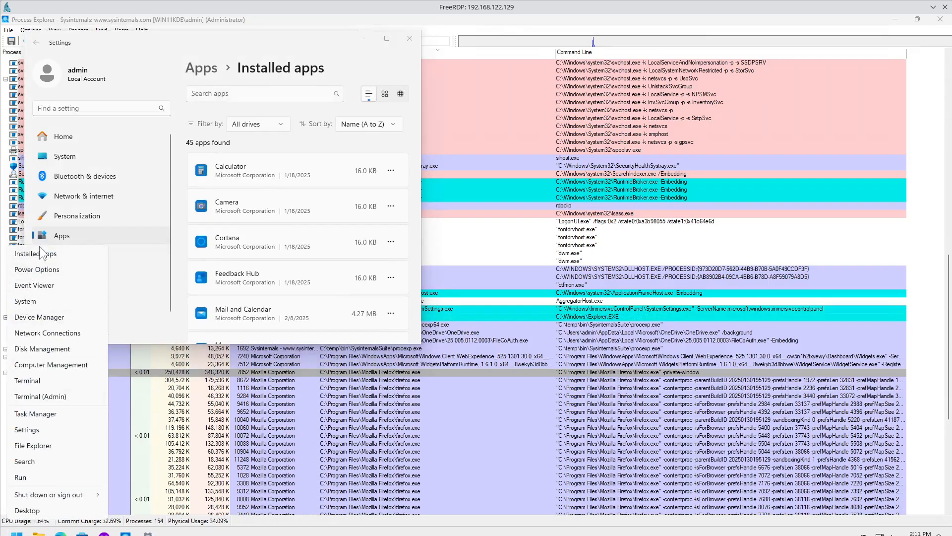
click(212, 36)
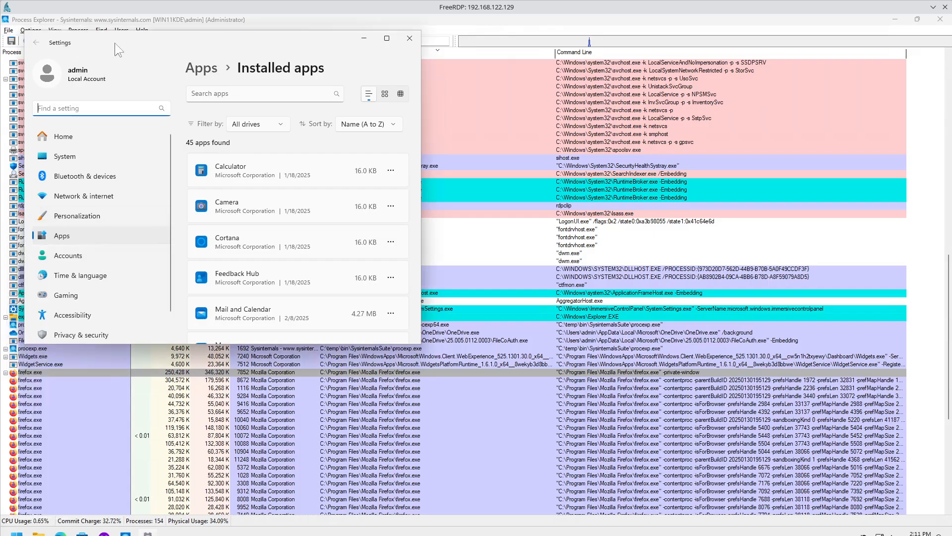
double_click(173, 41)
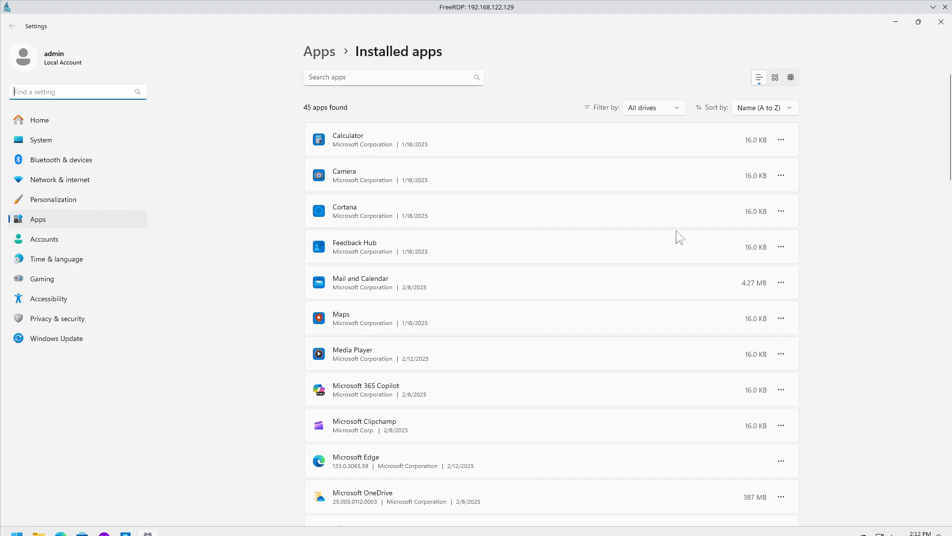
Step: Uninstall Cortana from the installed apps
click(780, 210)
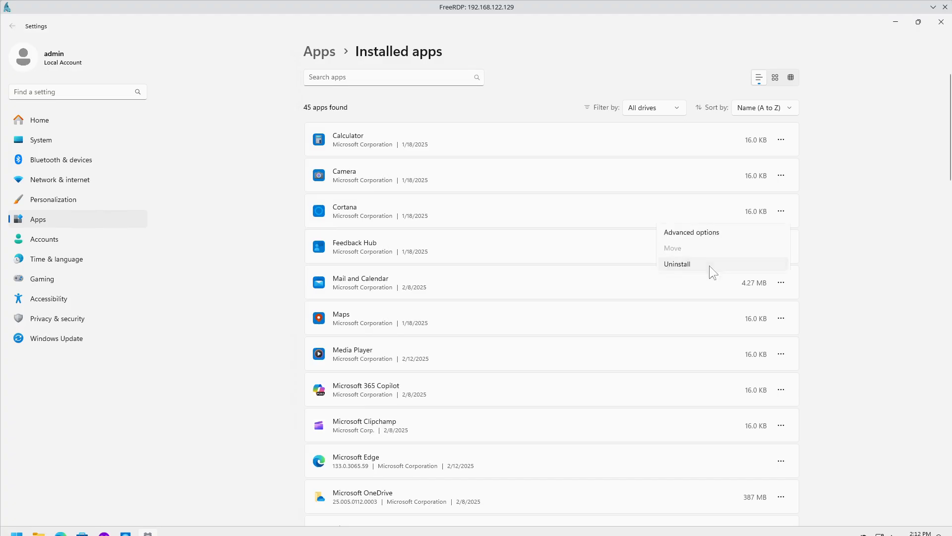
click(708, 266)
click(748, 266)
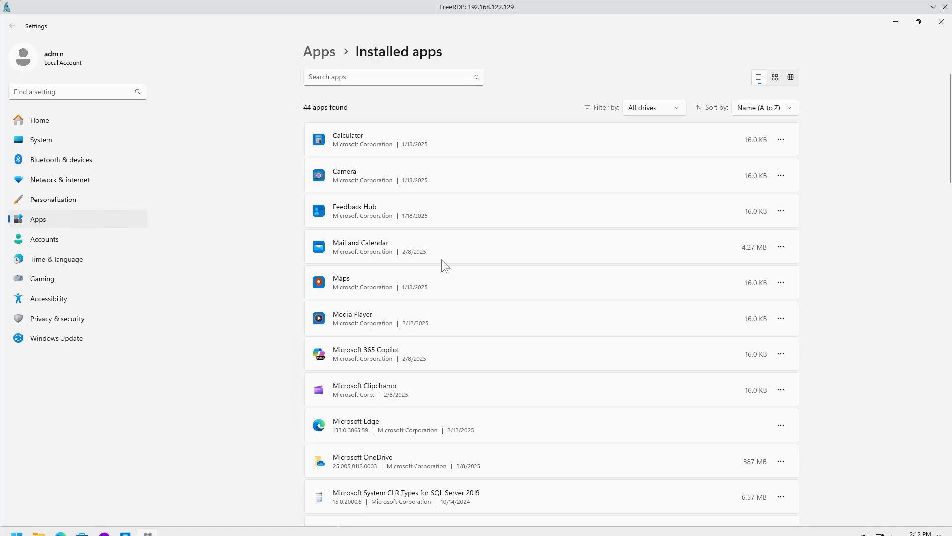
Step: Uninstall Microsoft 365 Copilot from the installed apps
scroll(430, 285, down, 3)
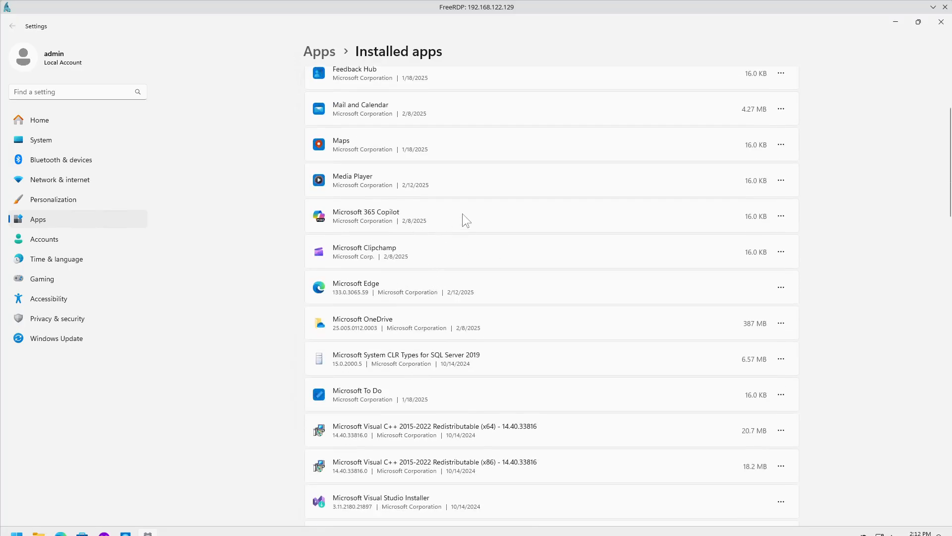
click(780, 216)
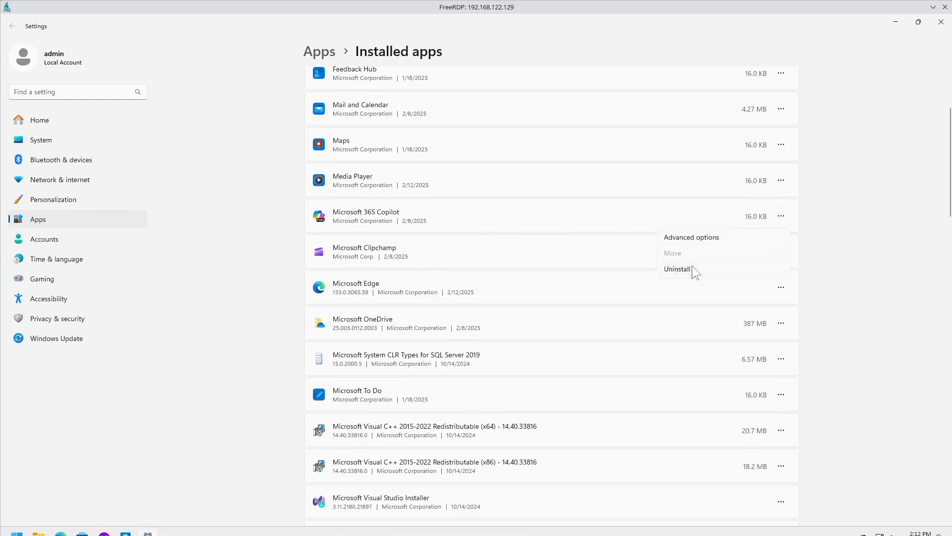
click(692, 267)
click(751, 267)
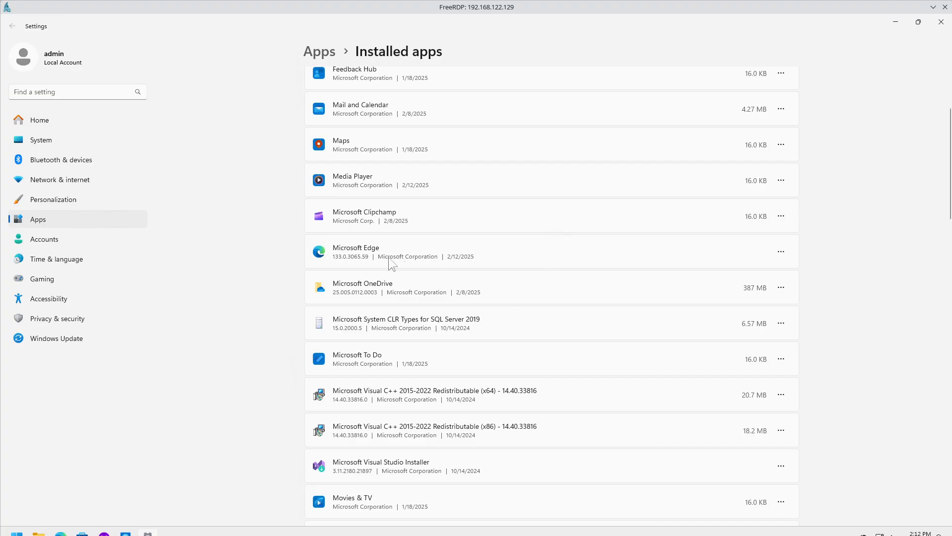
Step: Review the remaining installed apps through to the end of the list for unneeded software, and close Settings
scroll(424, 302, down, 3)
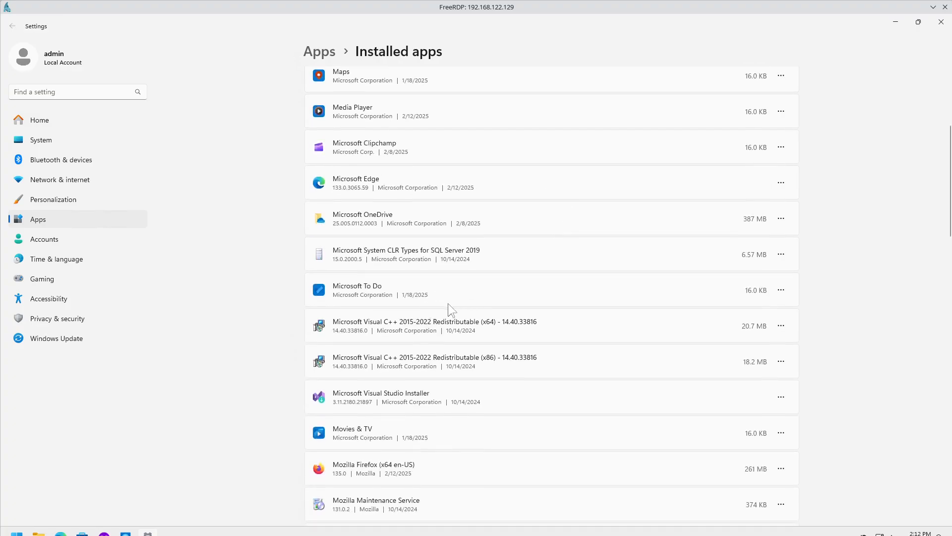
scroll(430, 305, down, 3)
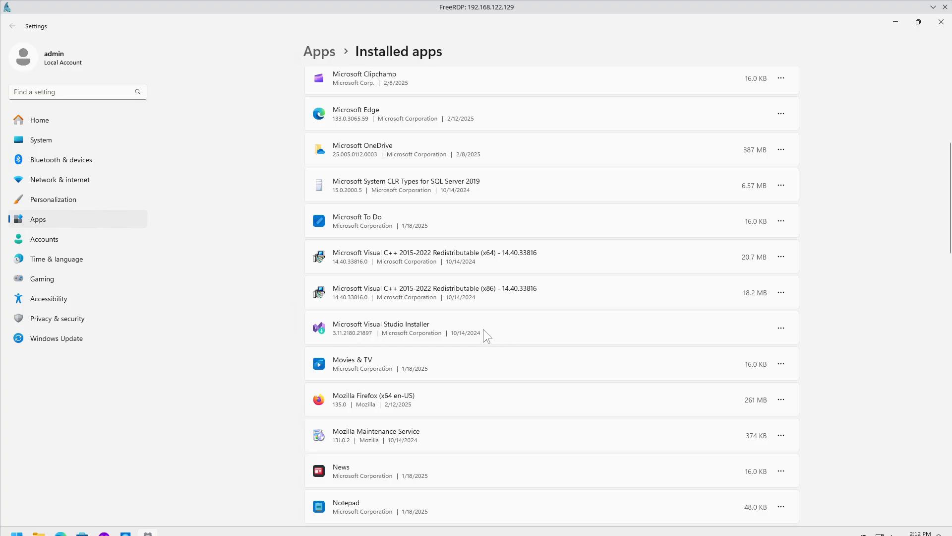
scroll(505, 324, down, 5)
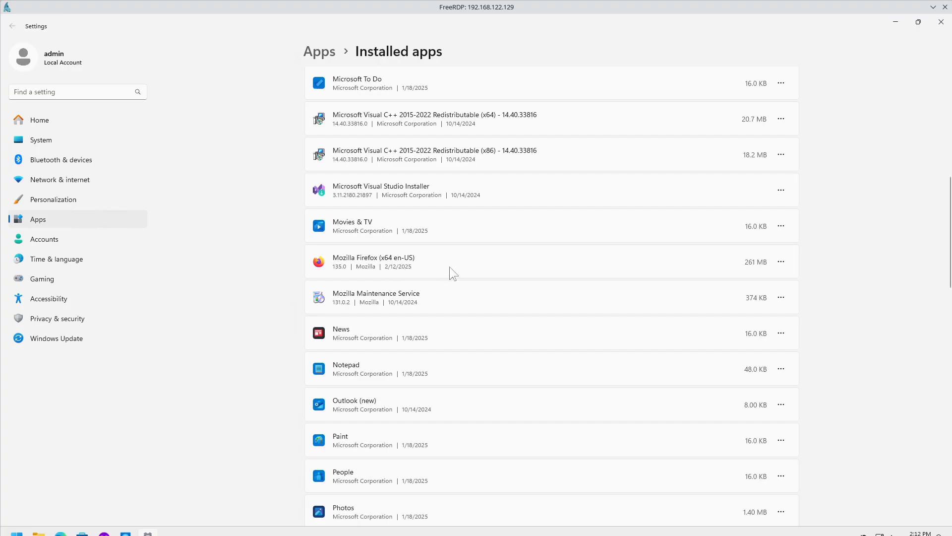
scroll(443, 349, down, 5)
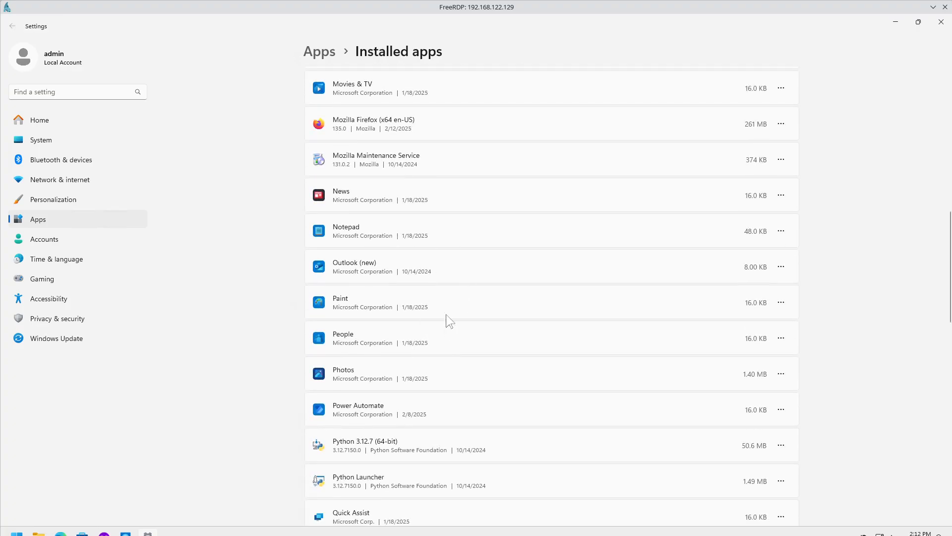
scroll(506, 438, down, 5)
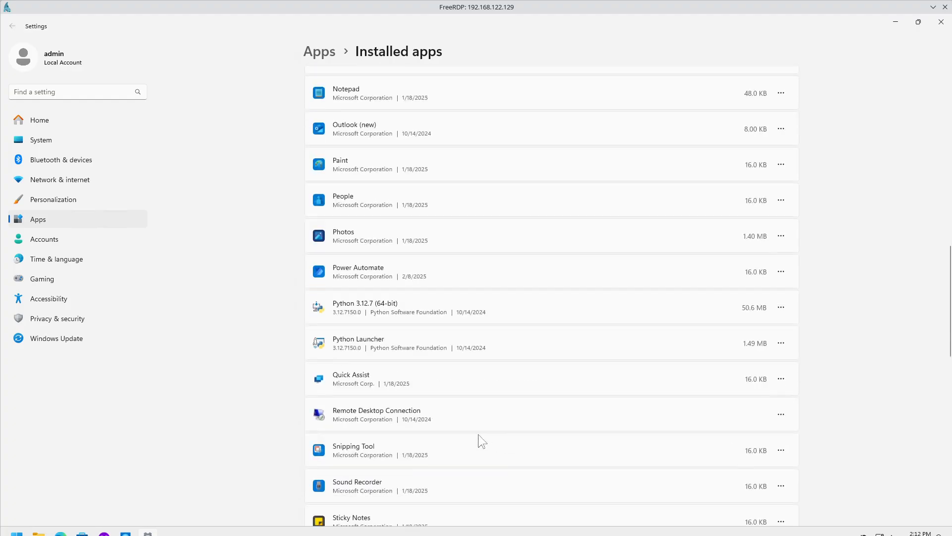
scroll(445, 476, down, 5)
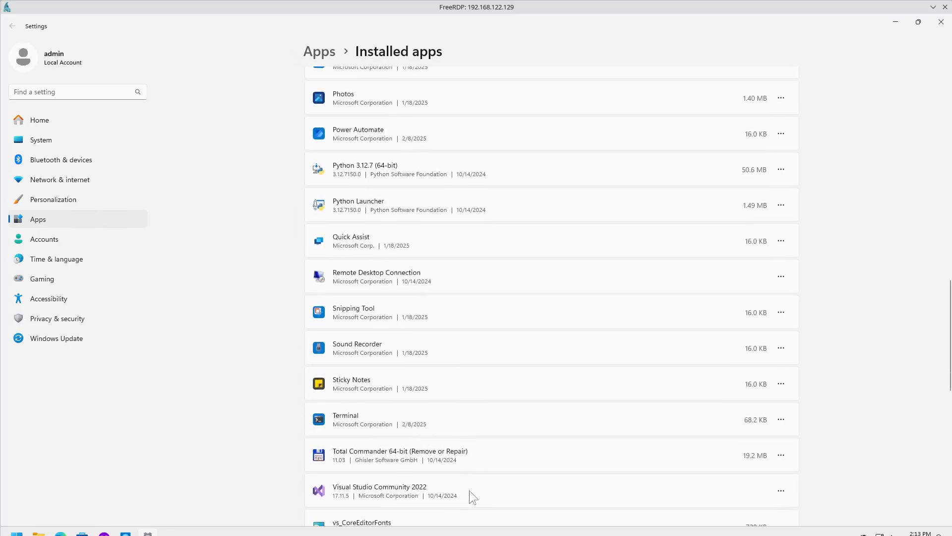
scroll(517, 474, down, 5)
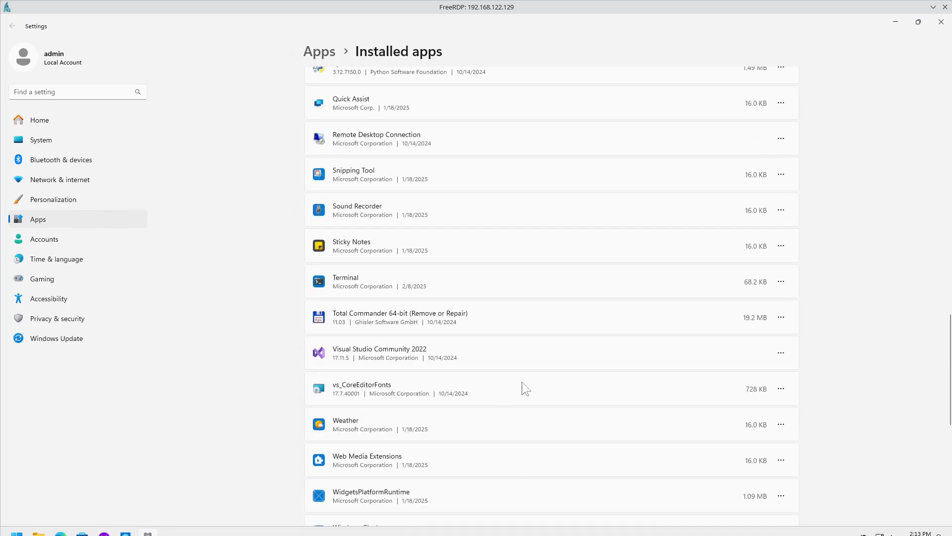
scroll(513, 414, down, 5)
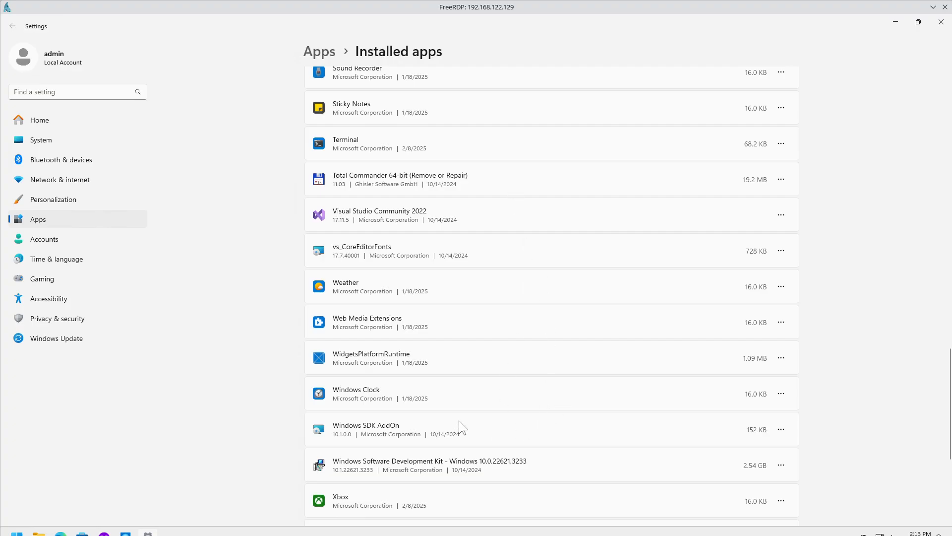
scroll(531, 426, down, 7)
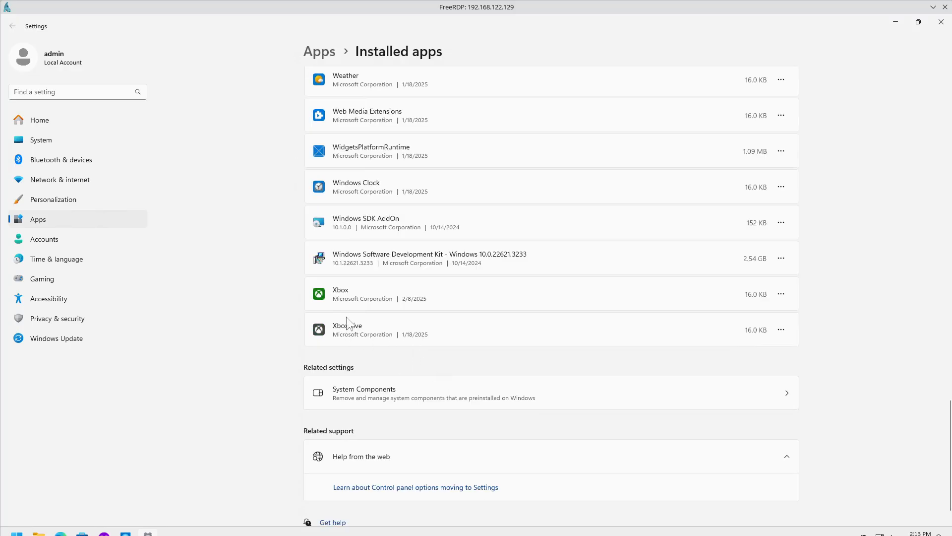
scroll(471, 283, up, 20)
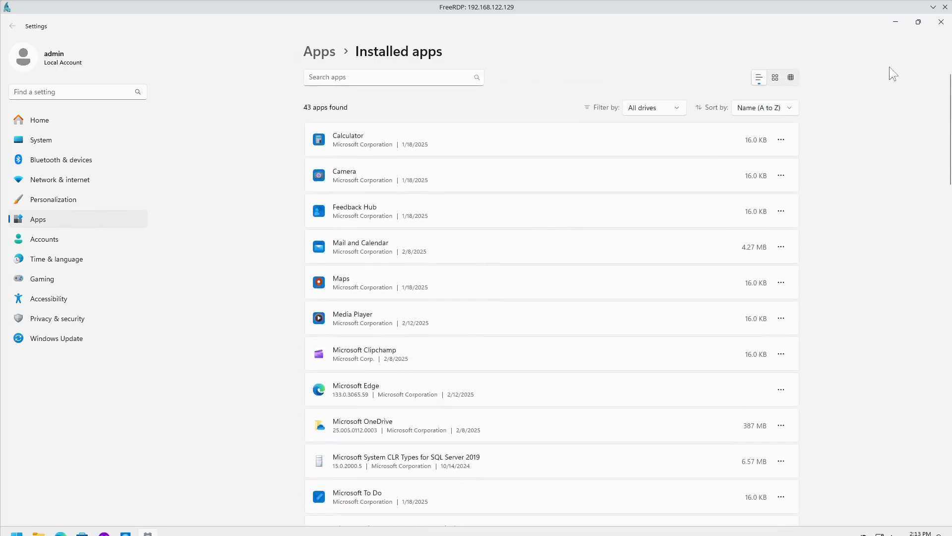
click(942, 22)
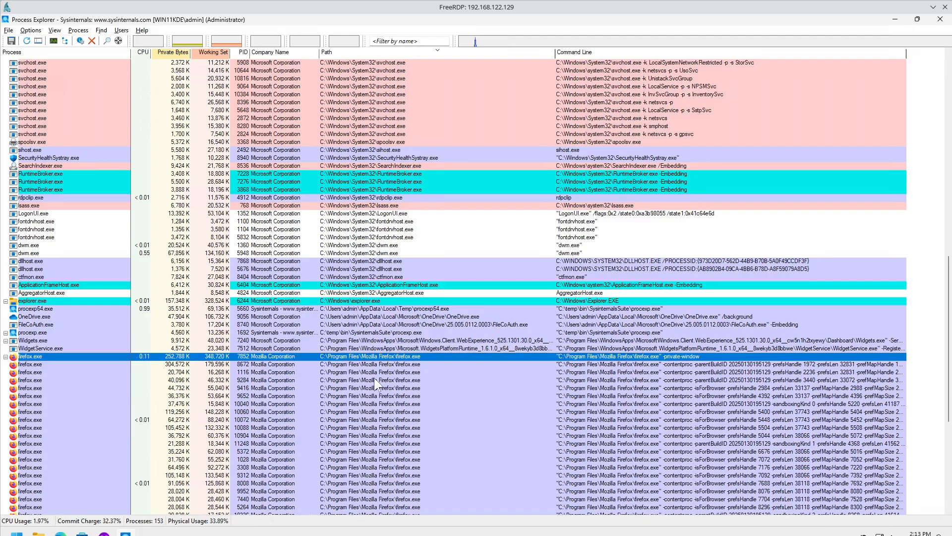
Step: Inspect the procexp.exe, firefox.exe and msedgewebview2.exe entries in Process Explorer and review the svchost.exe paths and command lines
click(292, 332)
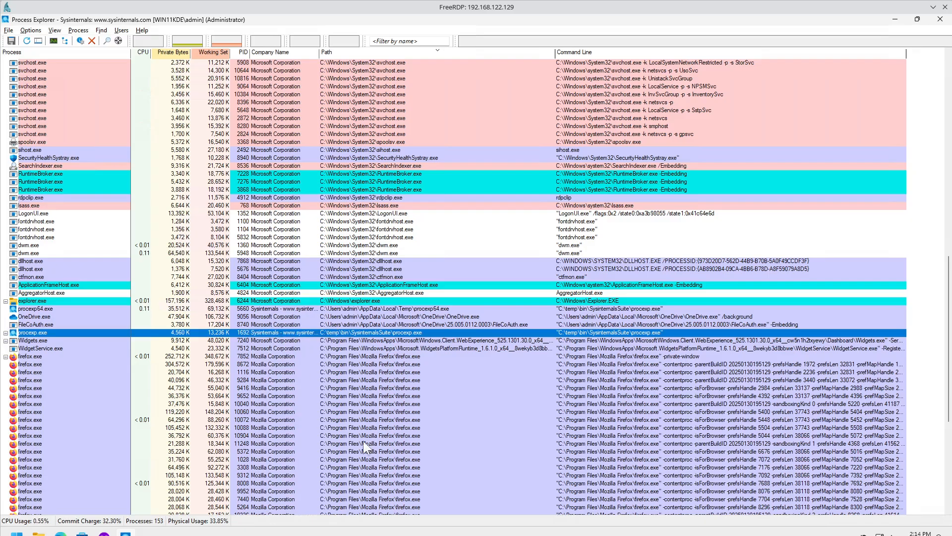
click(305, 388)
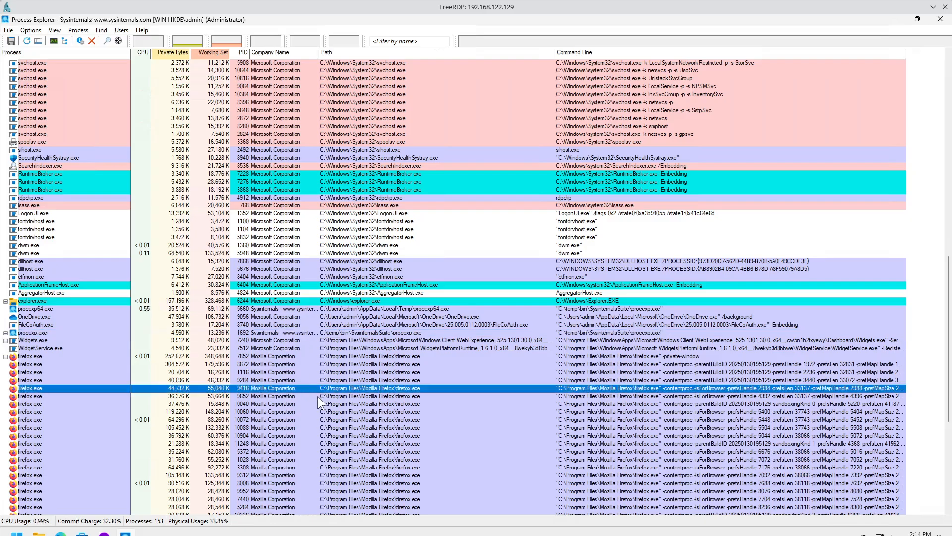
scroll(317, 395, down, 6)
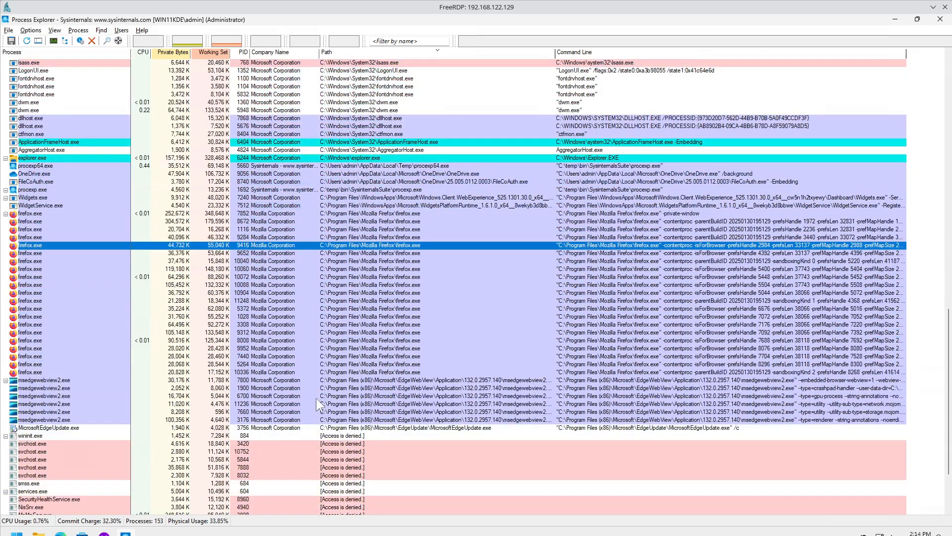
click(387, 381)
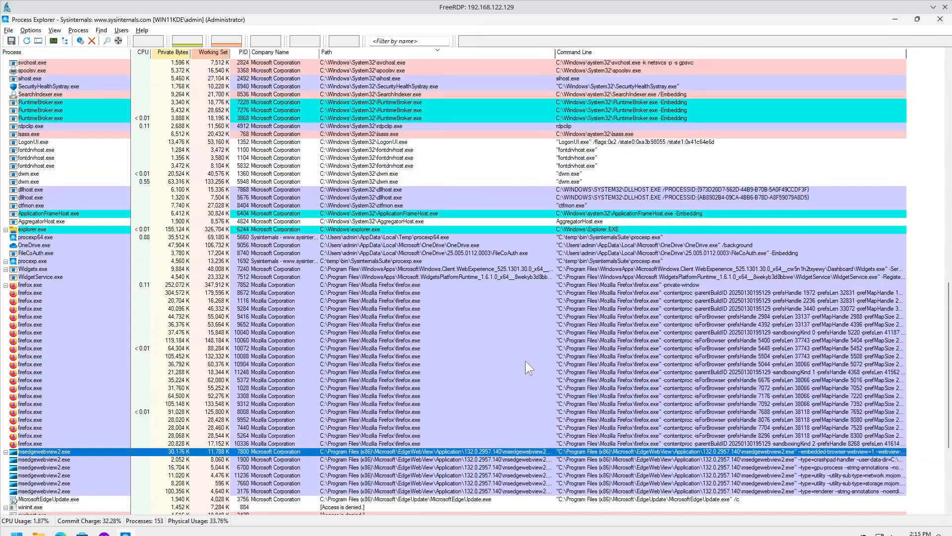
scroll(524, 367, up, 18)
scroll(513, 361, up, 6)
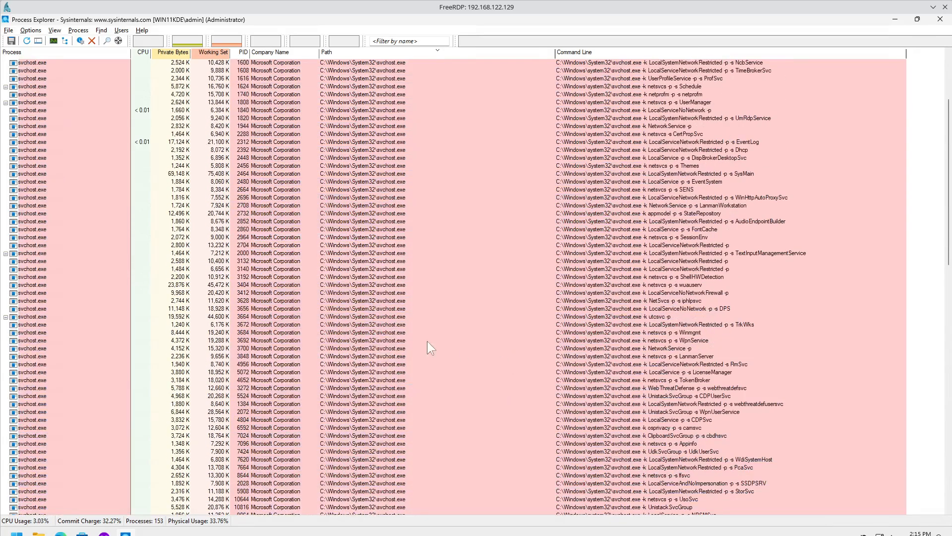
Step: Inspect the svchost.exe entries running wuauserv and DcomLaunch in the process list
click(45, 287)
scroll(258, 298, up, 5)
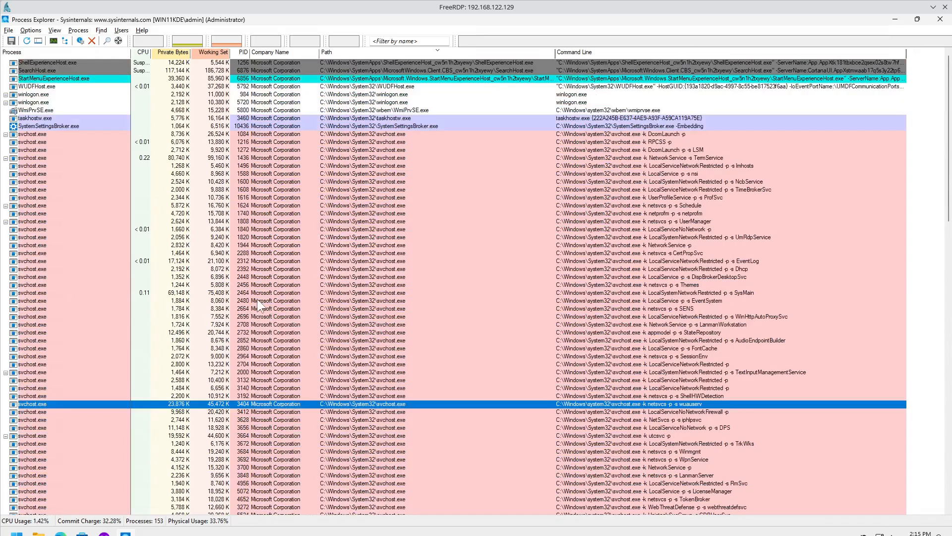
click(41, 135)
mouse_move(41, 136)
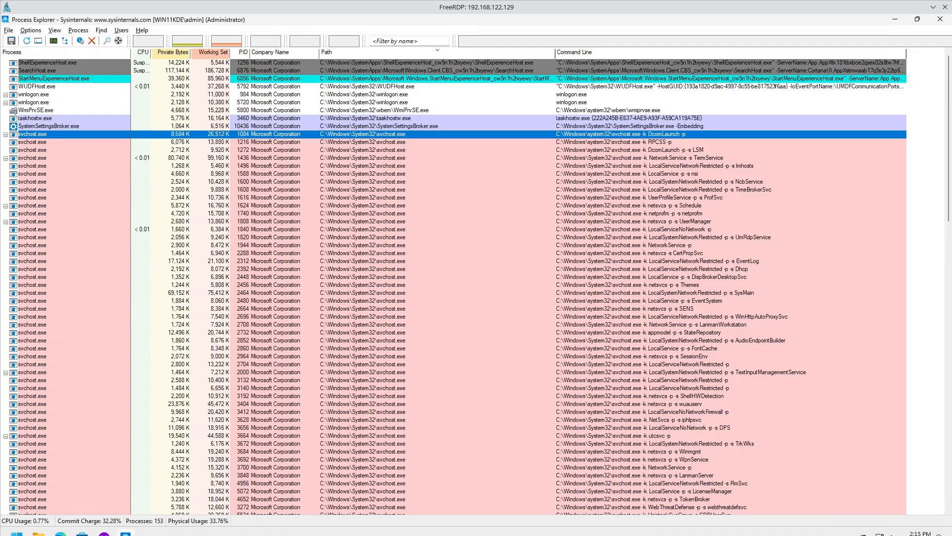
Step: Switch to Task Manager, maximize it and inspect the AarSvc_5d2cb and AppReadiness entries in its services list with the Name column widened
right_click(218, 531)
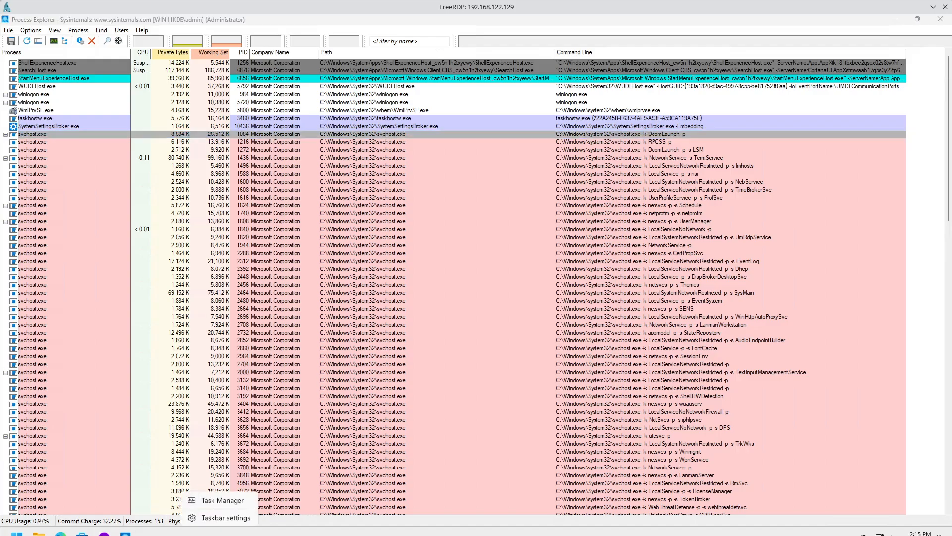
click(222, 500)
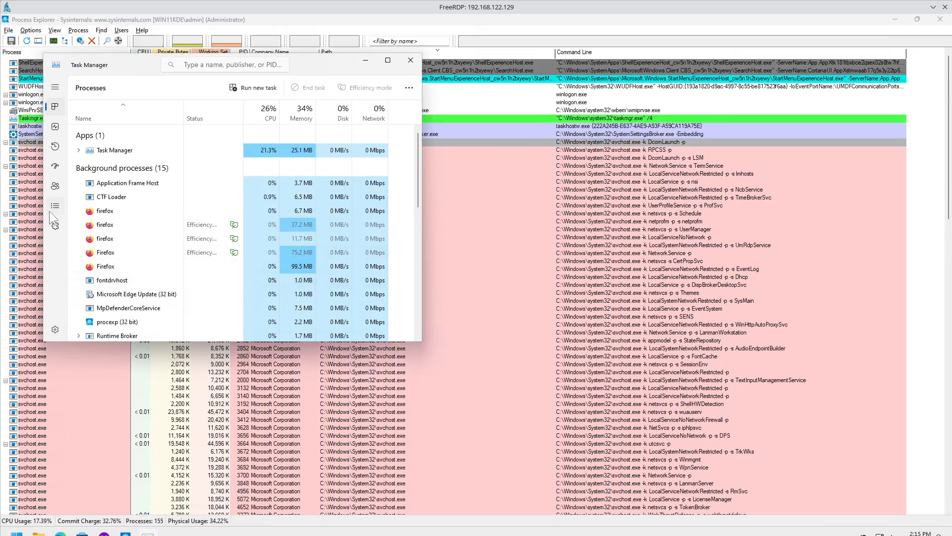
click(55, 225)
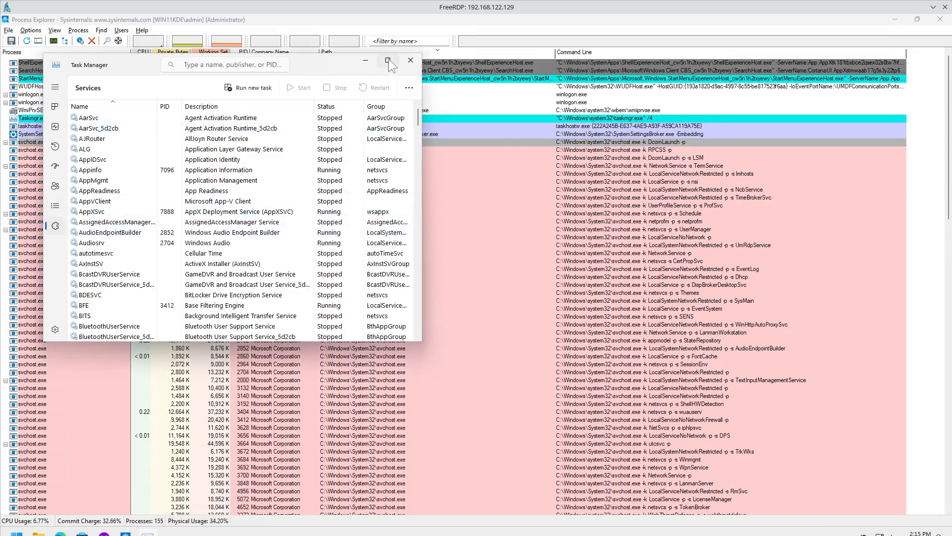
click(388, 60)
drag(115, 63, 191, 63)
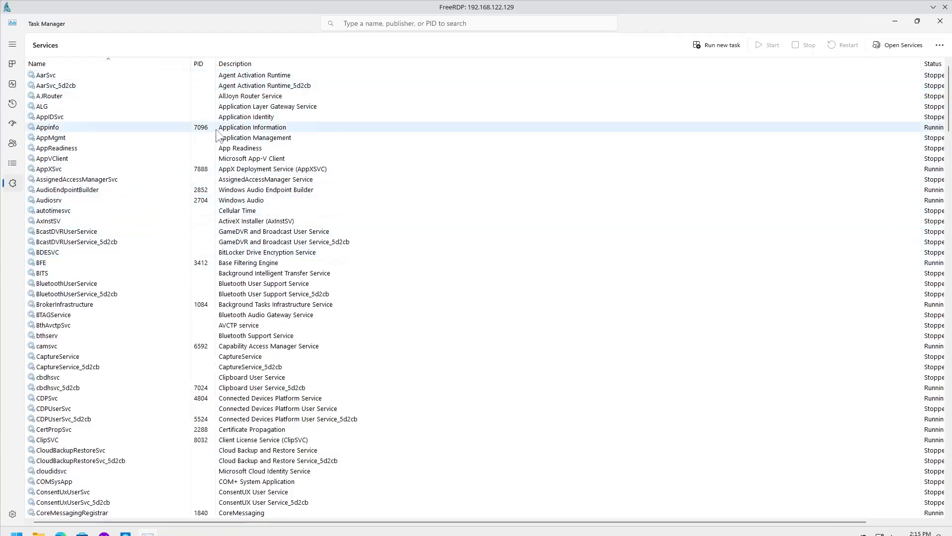
click(90, 85)
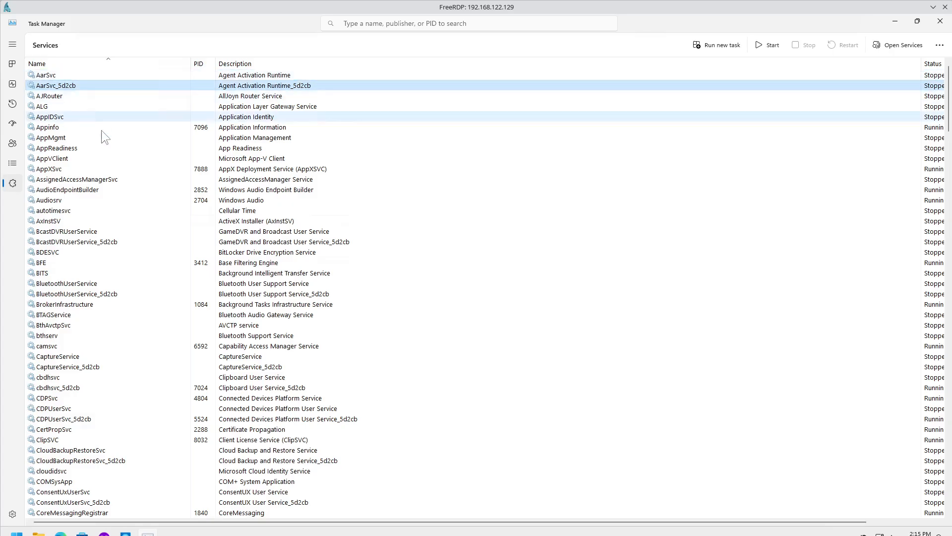
click(106, 147)
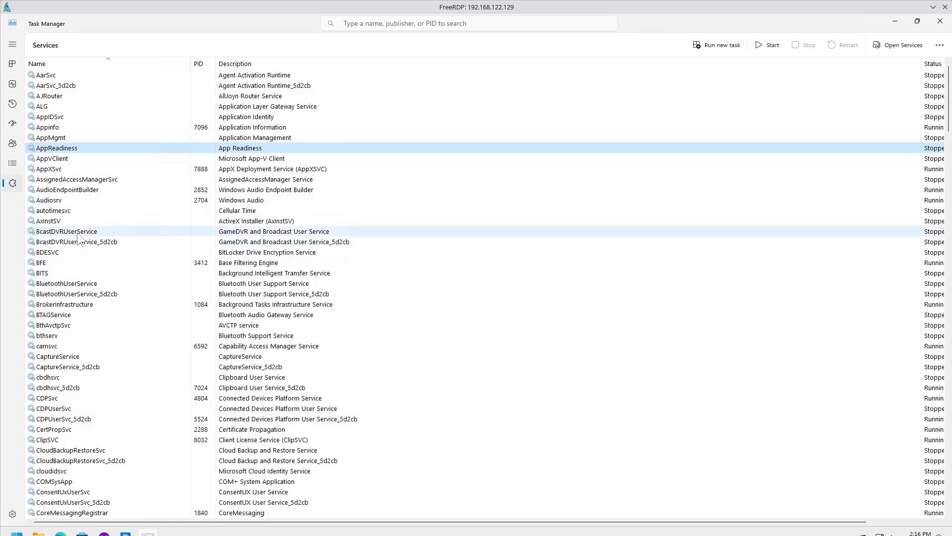
Step: Open the Services console from Task Manager, close it, and reopen it by running services.msc
click(898, 45)
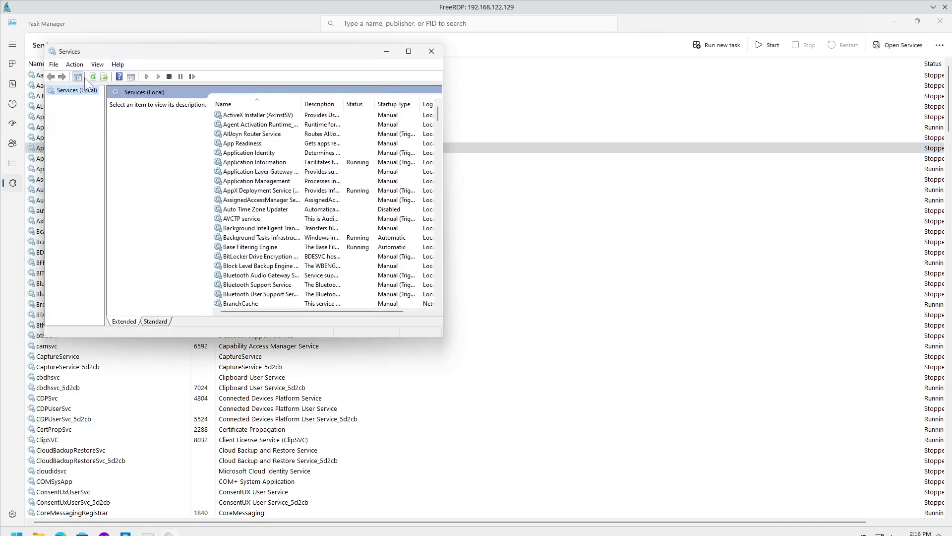
click(438, 52)
right_click(16, 532)
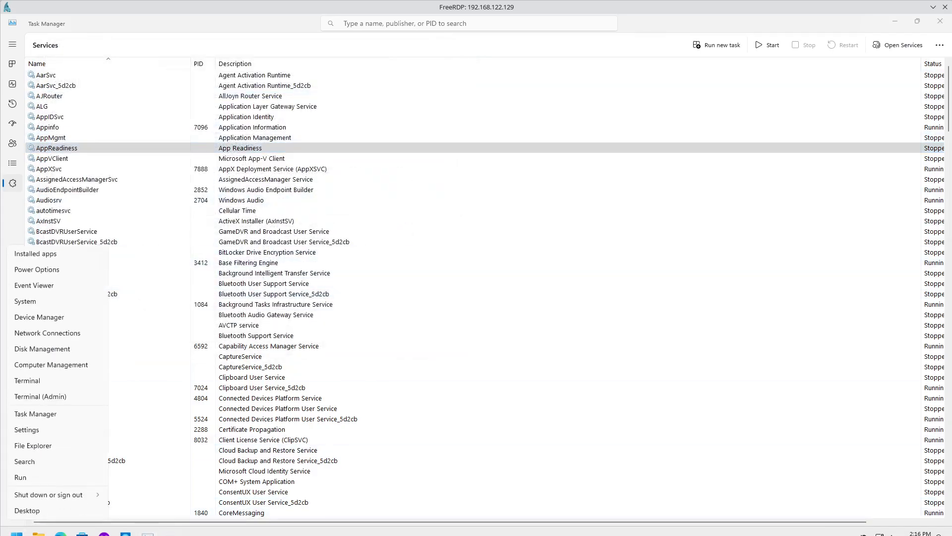
click(34, 475)
text(ser)
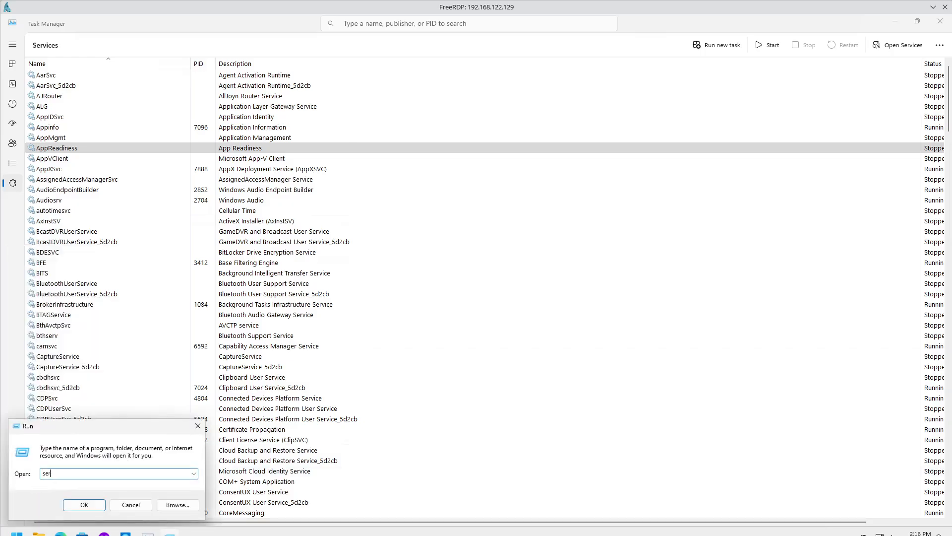
text(vices.msc)
key(Return)
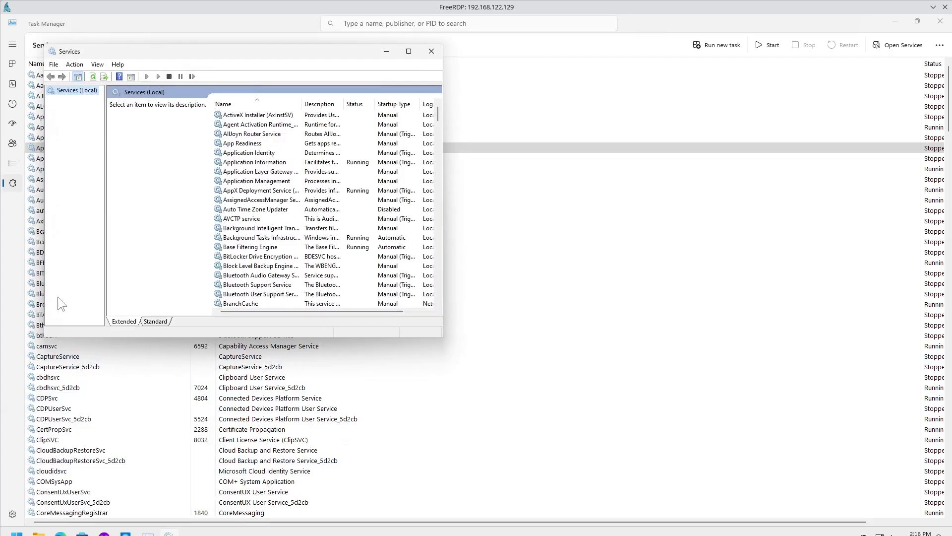
Step: Hide the console tree, select the AssignedAccessManager Service and maximize the Services window
click(77, 76)
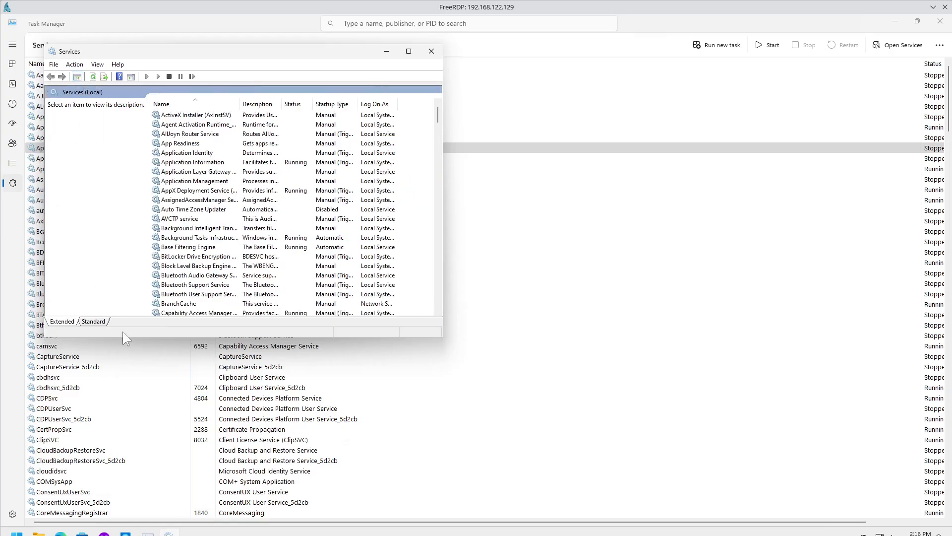
click(219, 200)
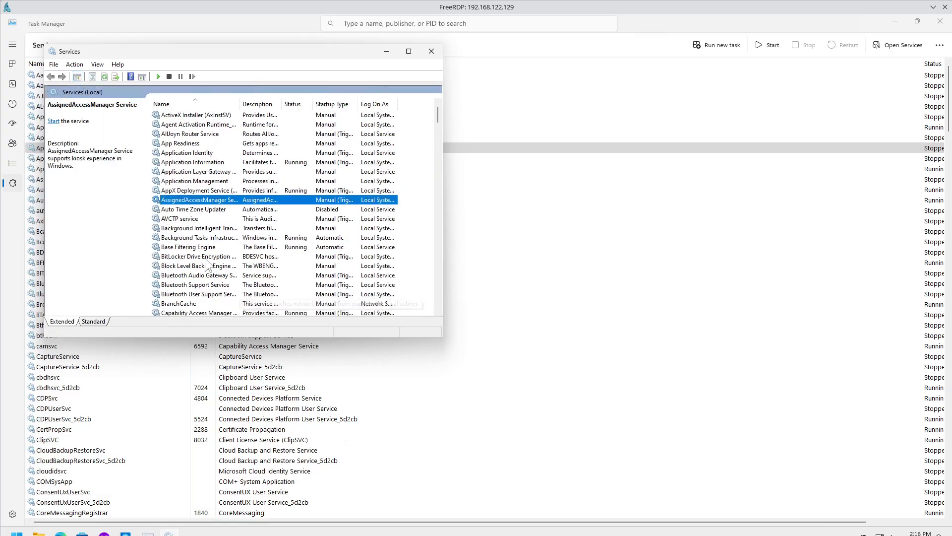
click(408, 51)
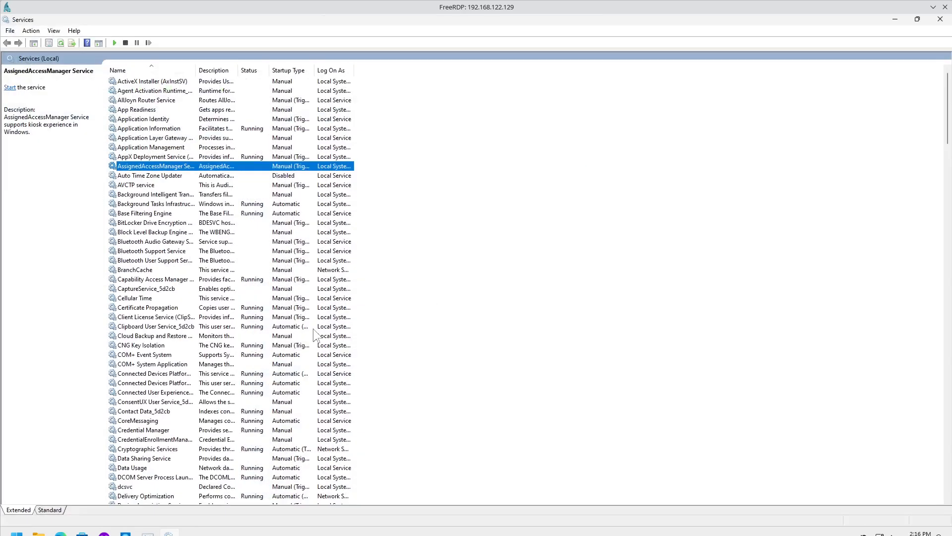
Step: Find the Workstation service to read its description, and widen the Name column
click(179, 365)
text(work)
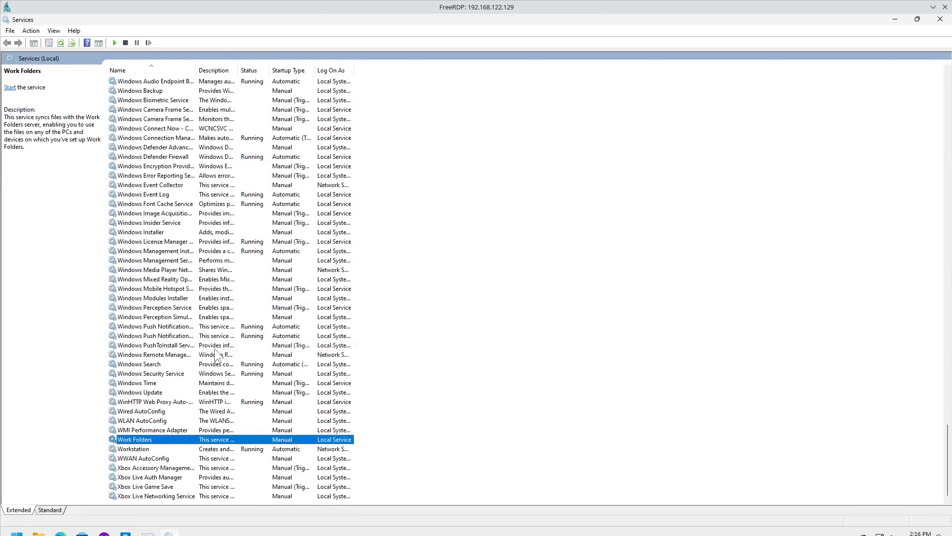
click(163, 448)
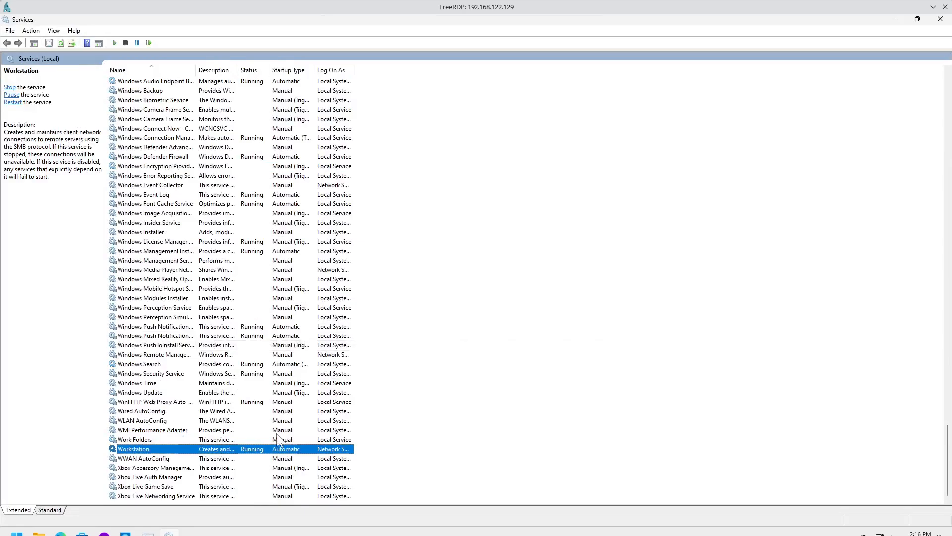
drag(196, 68, 214, 67)
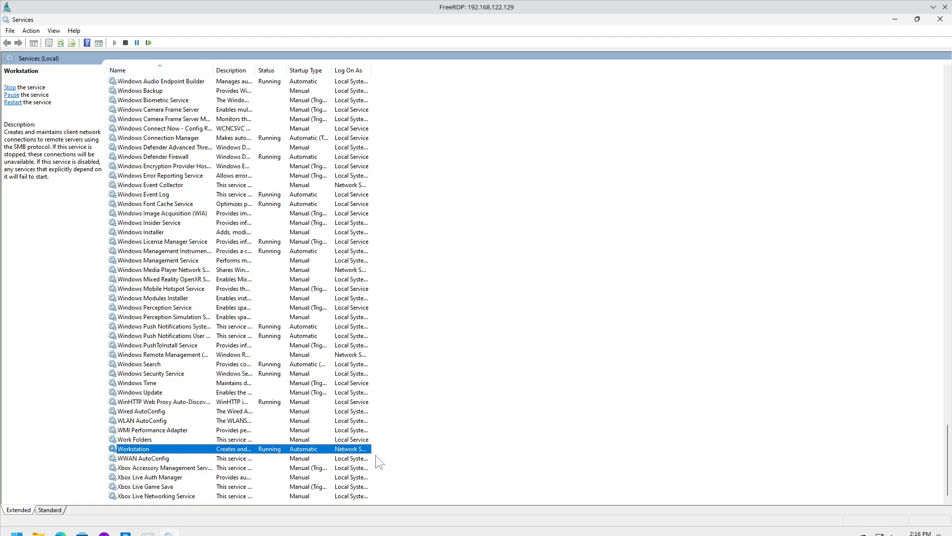
Step: Find the Server service in the list and read its description
click(167, 363)
key(s)
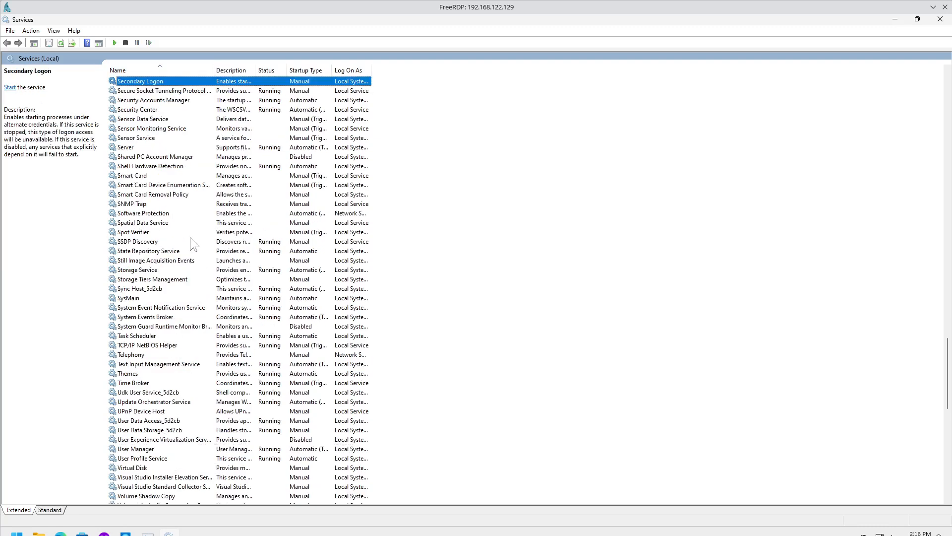
click(132, 148)
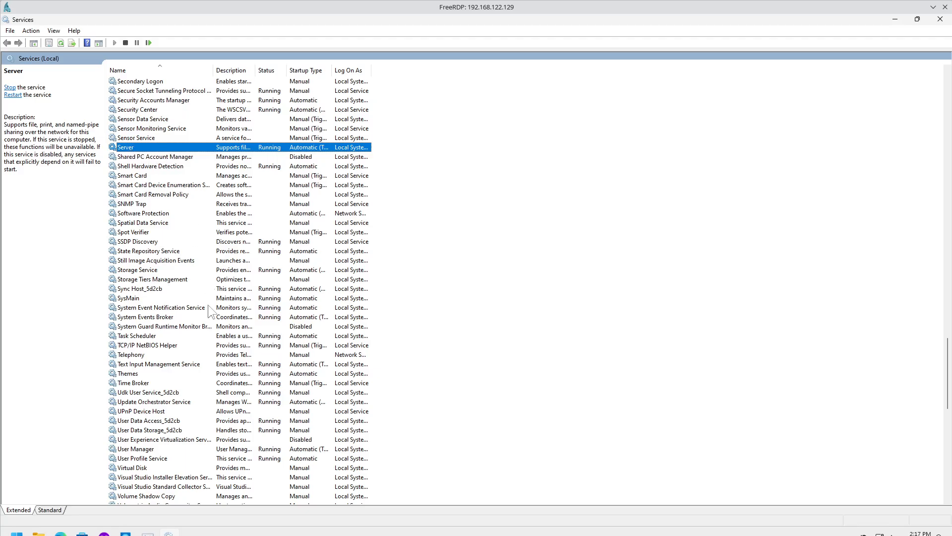
Step: Locate the Windows Update service near the end of the list and open its properties
scroll(204, 309, down, 4)
scroll(204, 310, down, 14)
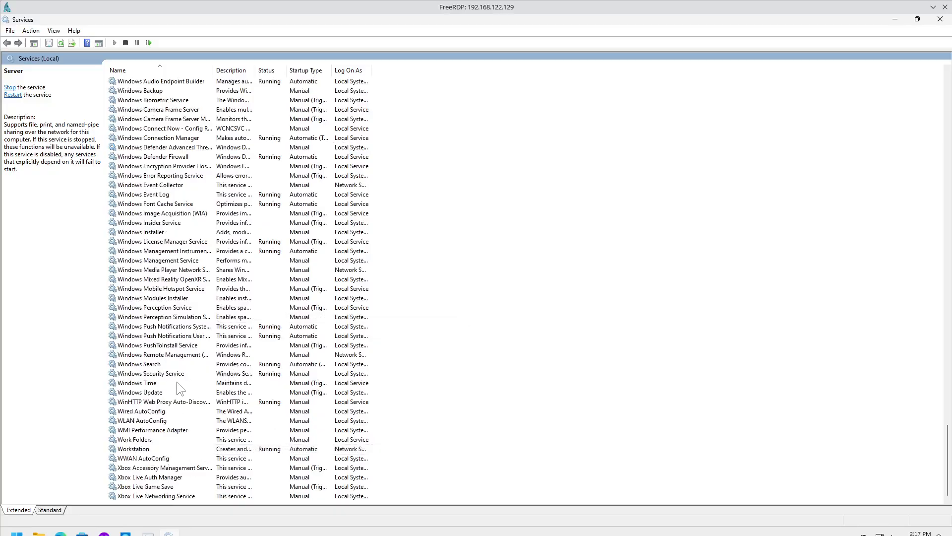
click(154, 393)
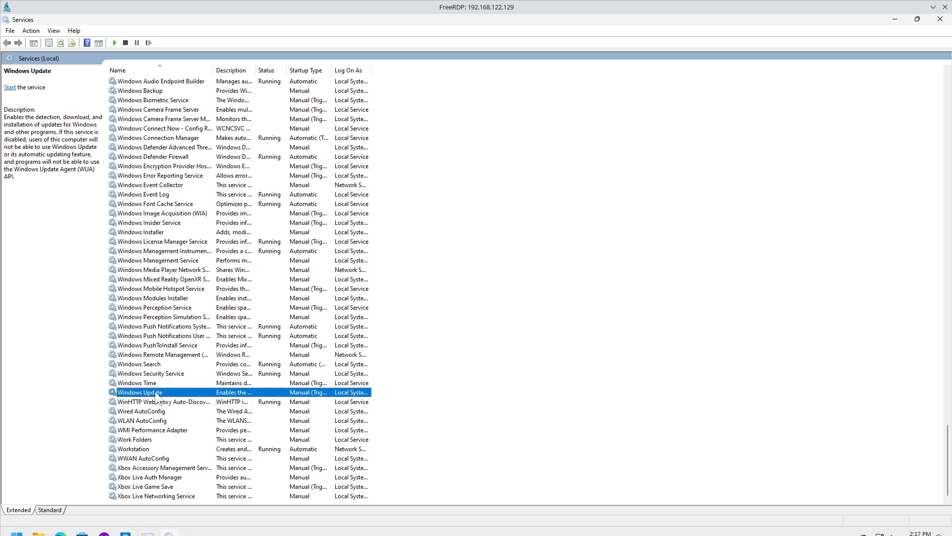
right_click(145, 391)
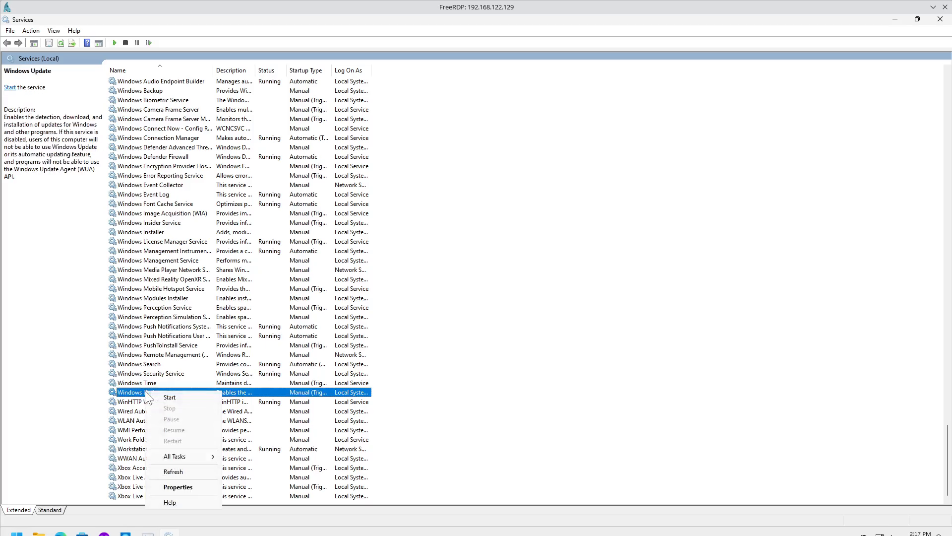
click(188, 488)
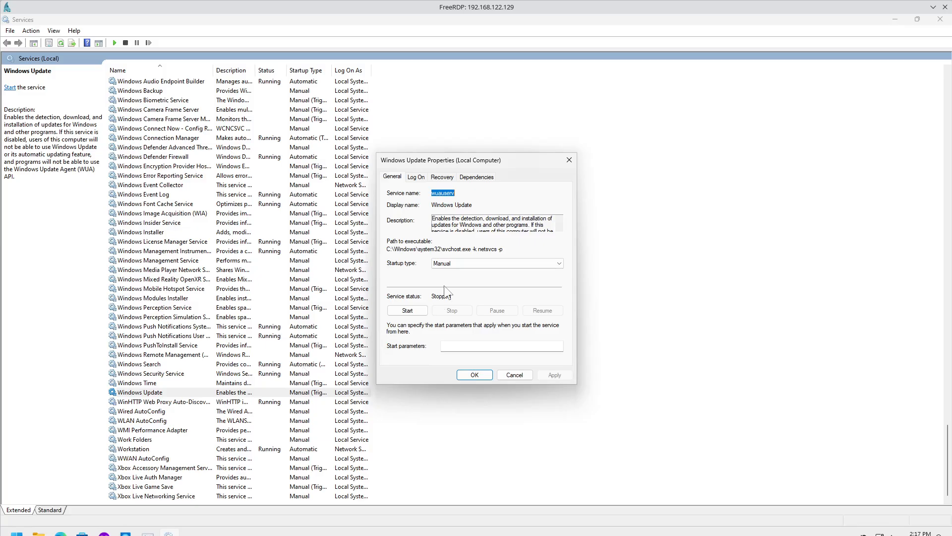
Step: Examine Windows Update's service name, display name, description, and executable path with its parameters, and close the properties
click(451, 192)
double_click(445, 193)
drag(432, 205, 475, 207)
drag(435, 217, 544, 235)
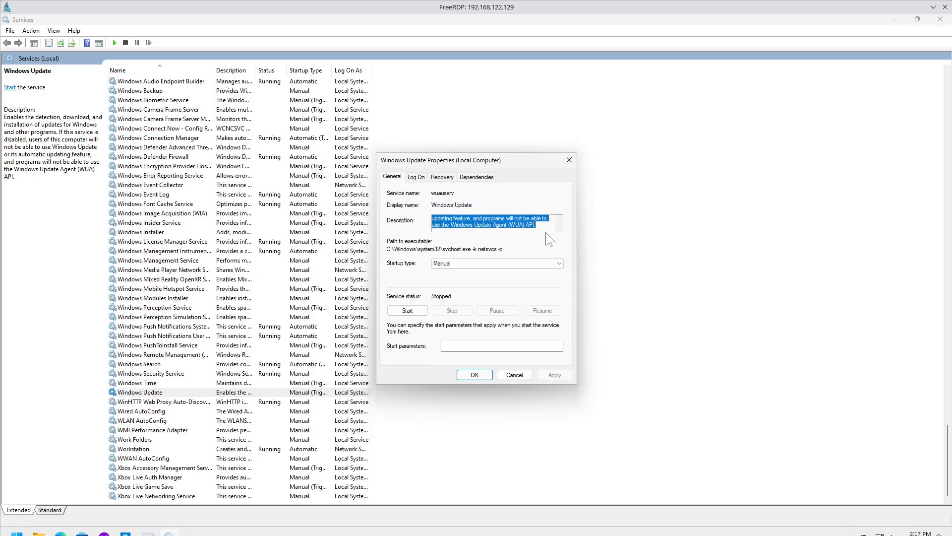
scroll(544, 228, up, 3)
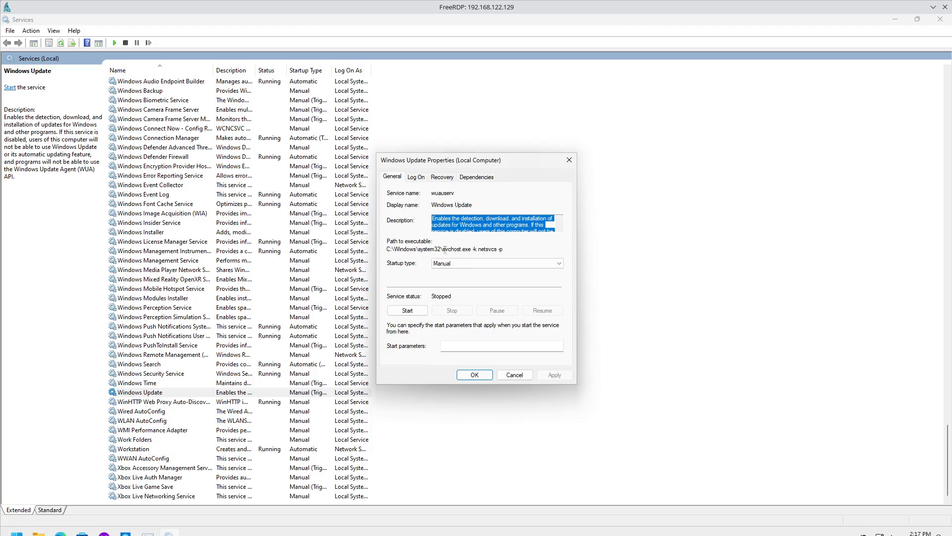
drag(442, 249, 386, 249)
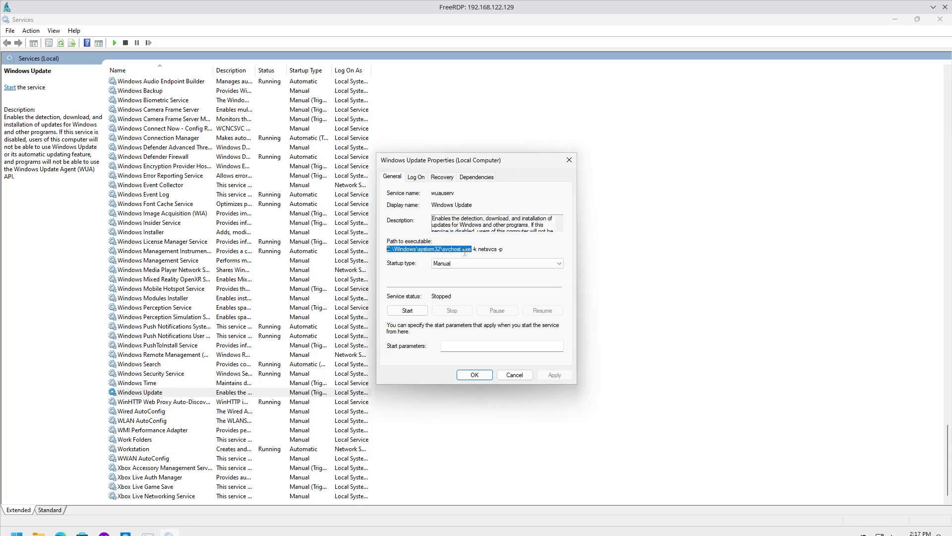
drag(473, 249, 504, 250)
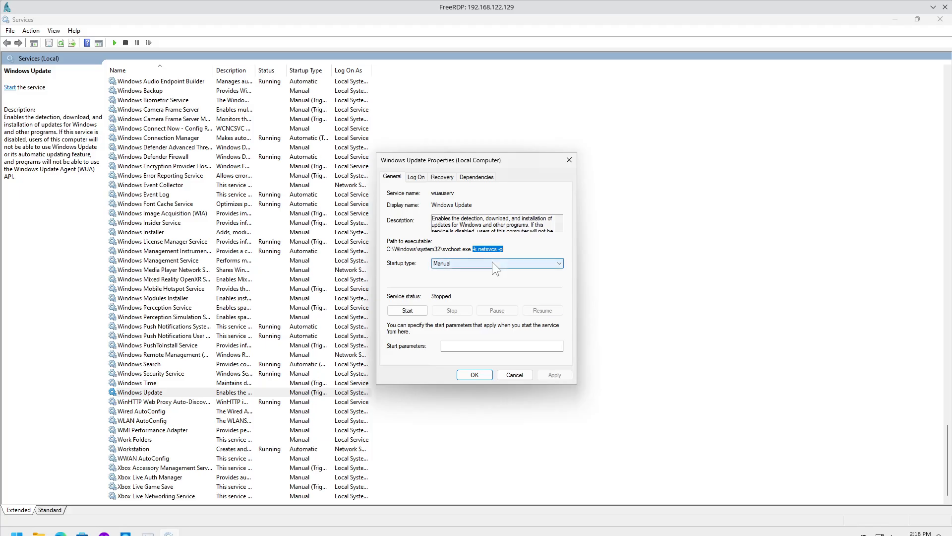
click(569, 159)
Step: Open the Windows Time service's properties, examine its path to executable, and close them
right_click(159, 383)
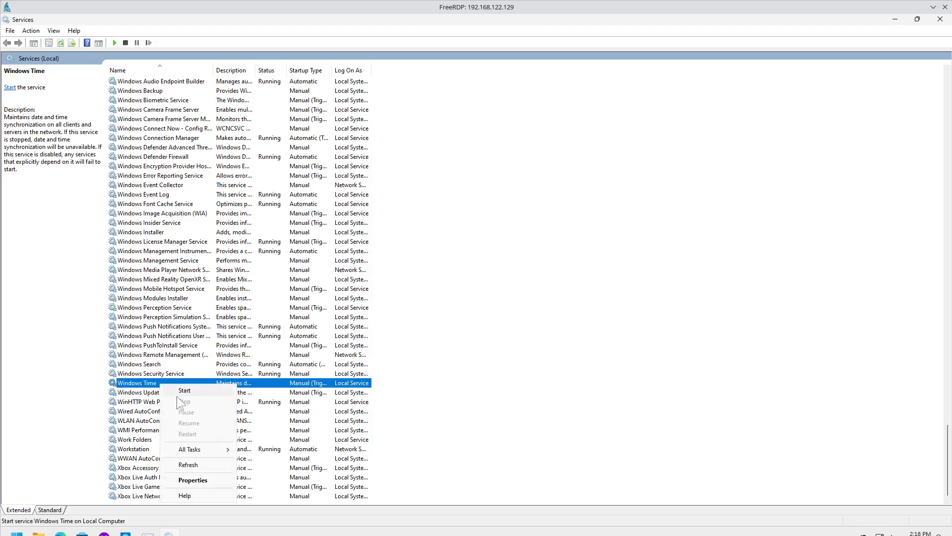
click(193, 479)
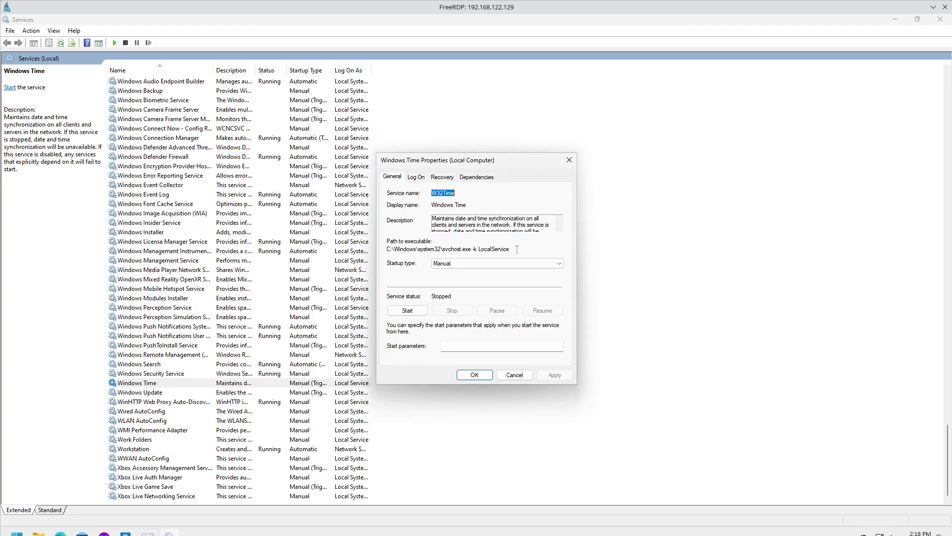
drag(511, 249, 432, 253)
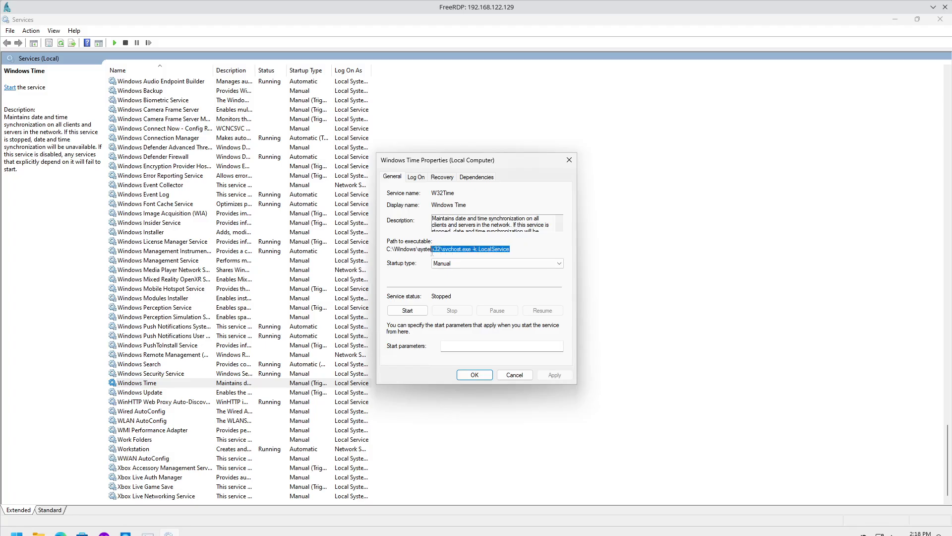
click(570, 160)
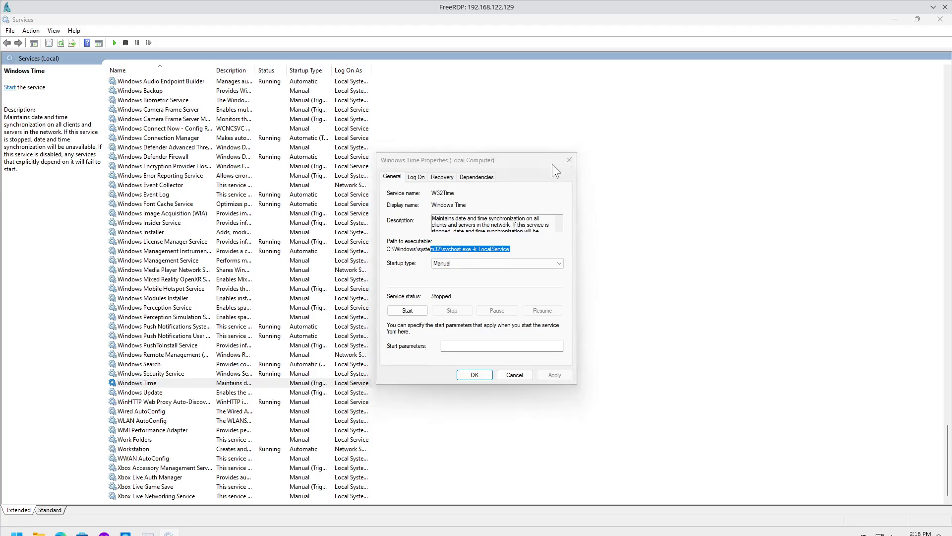
Step: View the Windows Modules Installer service's properties, including its executable path, and close them
right_click(186, 299)
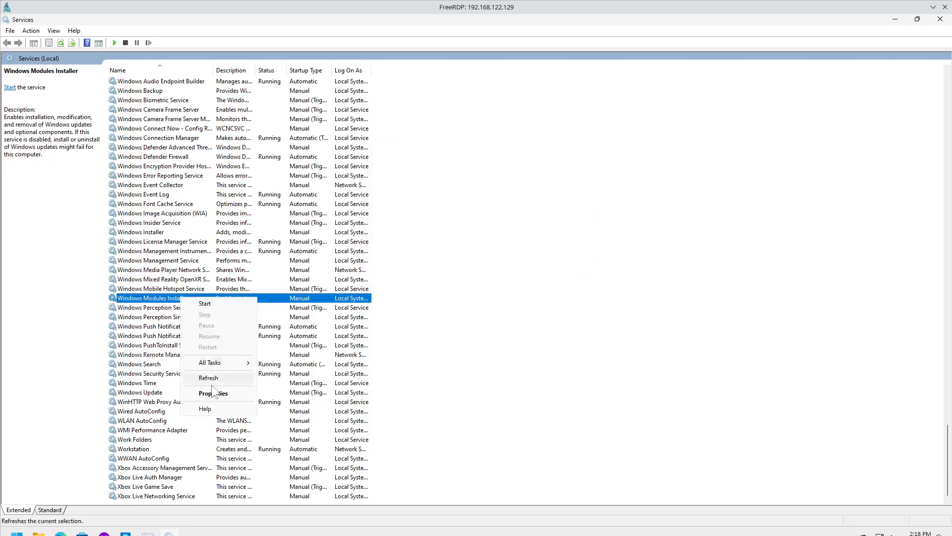
click(205, 390)
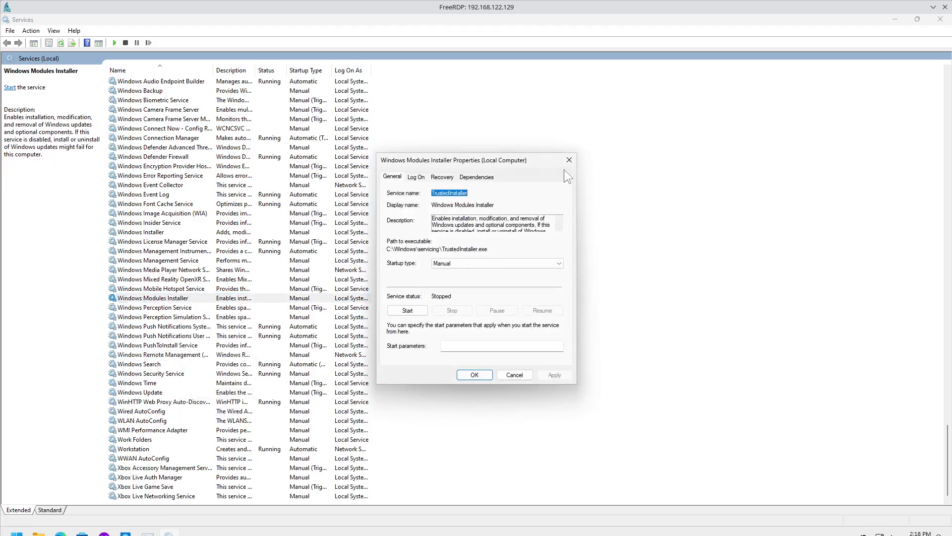
click(568, 160)
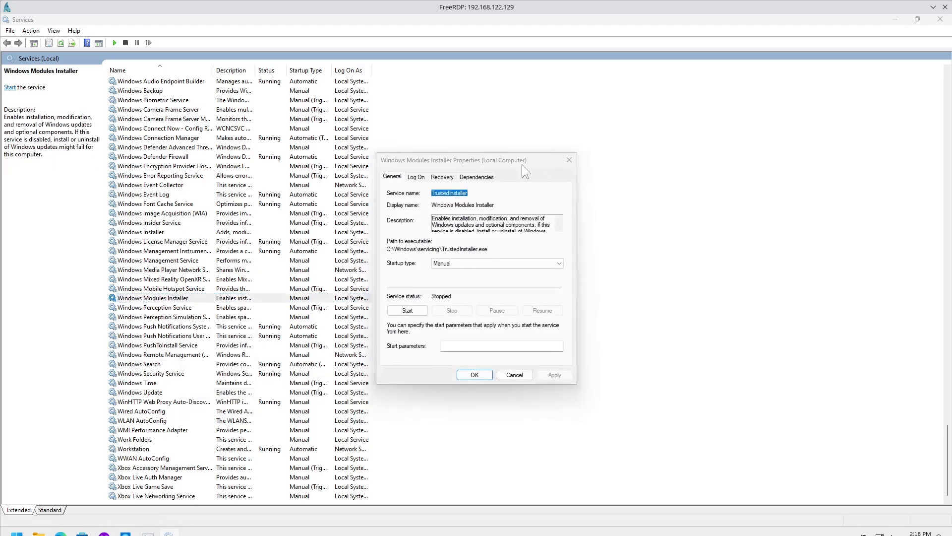
Step: Open the Work Folders service's properties, examine the parameters in its executable path, and close them
right_click(152, 440)
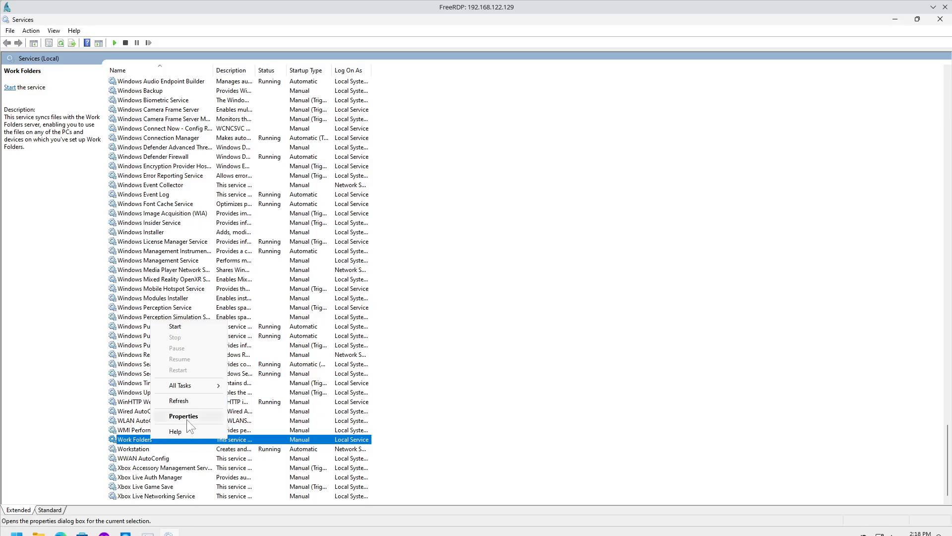
click(186, 418)
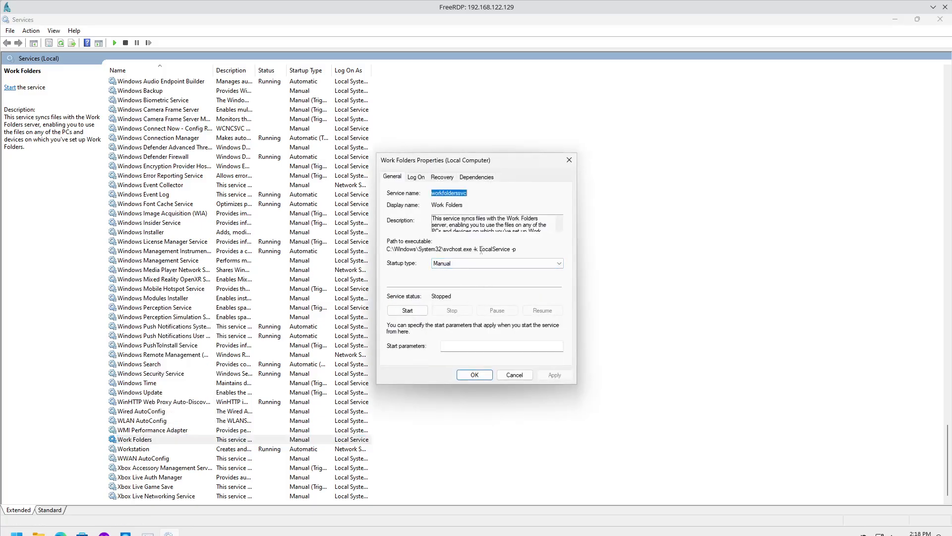
drag(469, 248, 531, 242)
double_click(490, 250)
double_click(514, 248)
drag(473, 249, 520, 246)
click(569, 160)
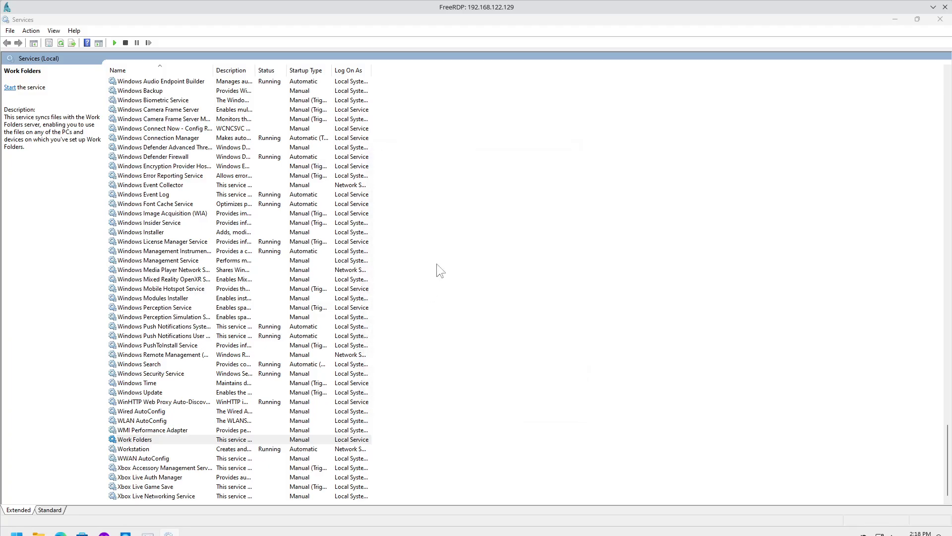
Step: Close the Services console and Task Manager, and compare the command lines of the EventLog and NetworkService svchost.exe processes in Process Explorer
click(940, 19)
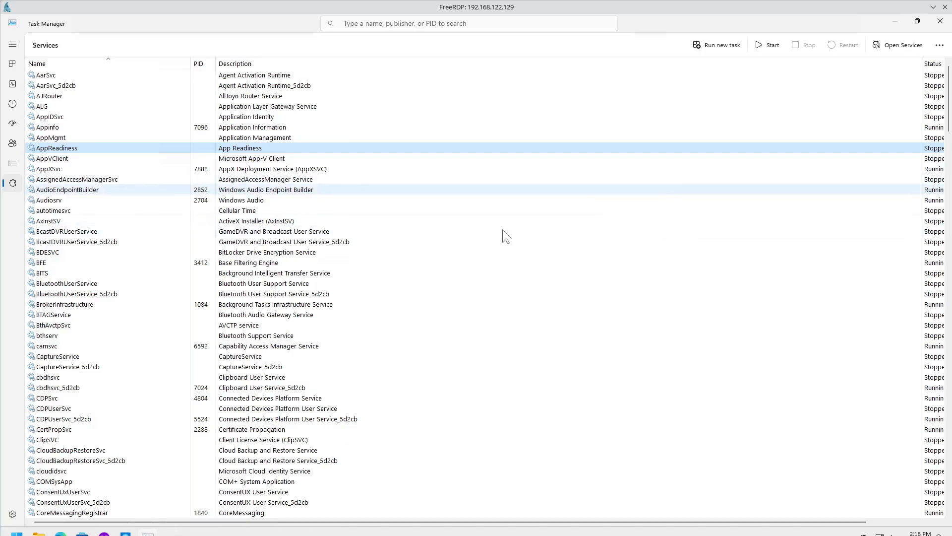
click(939, 22)
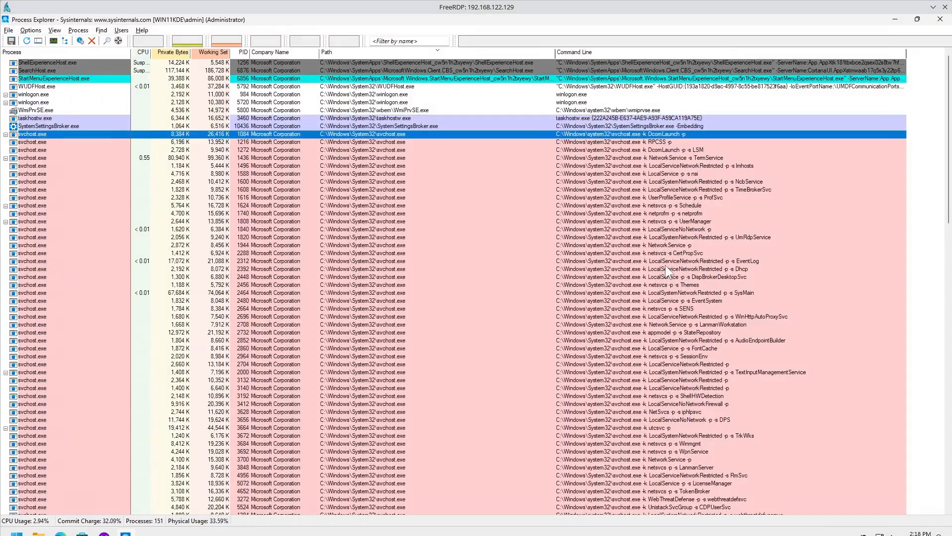
click(665, 264)
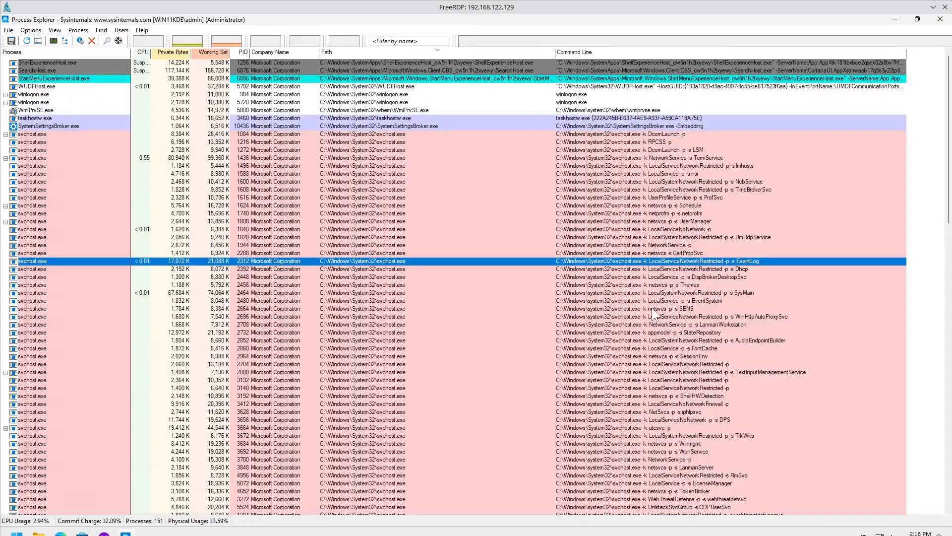
click(668, 246)
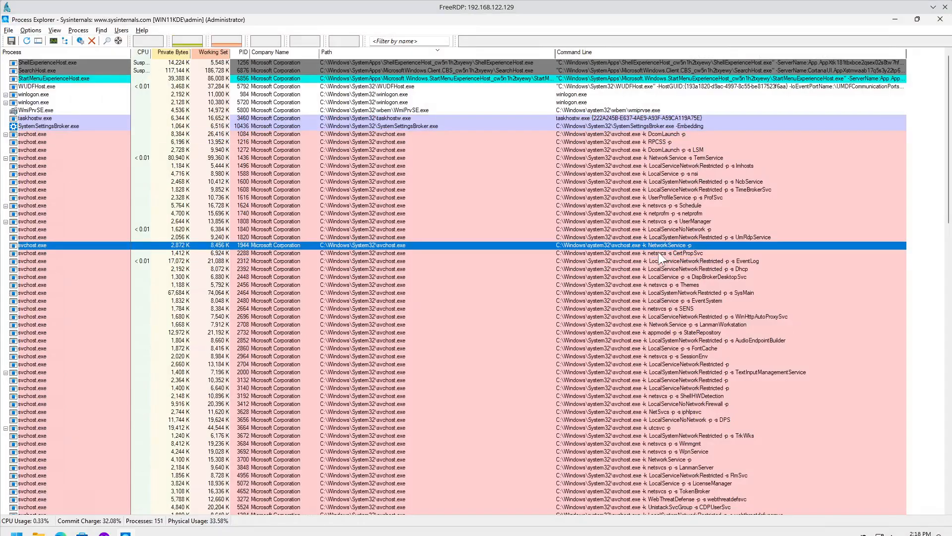
Step: Check the service hosted by the CertPropSvc svchost.exe process, view that process's image properties, and close them
mouse_move(38, 246)
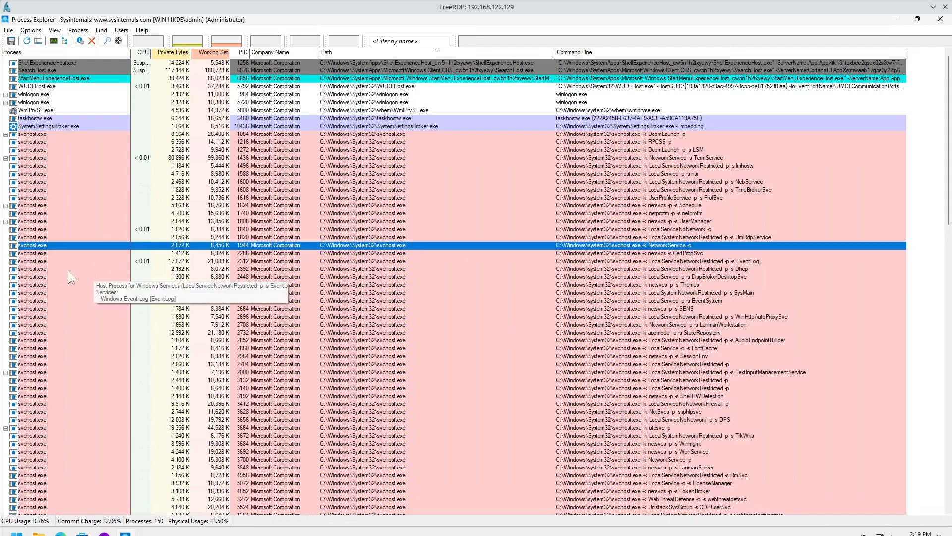
click(39, 254)
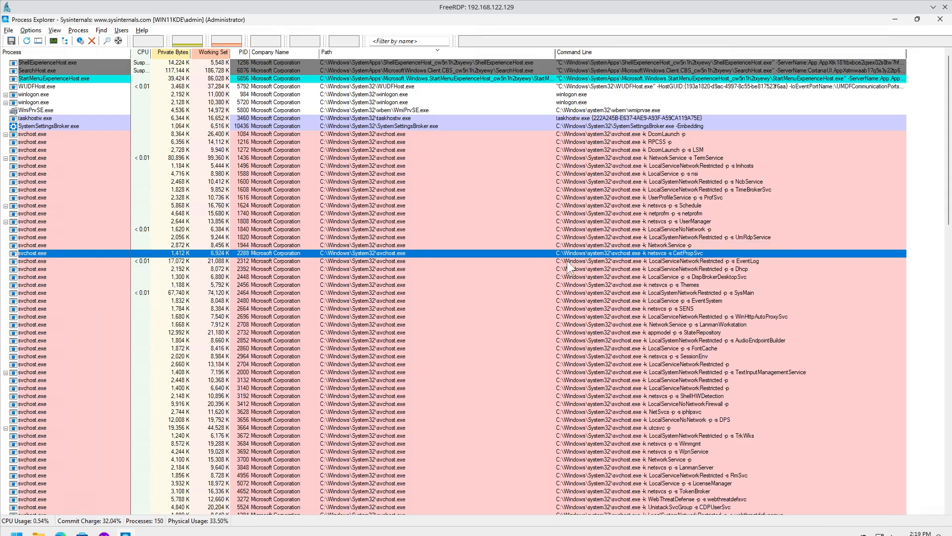
mouse_move(42, 254)
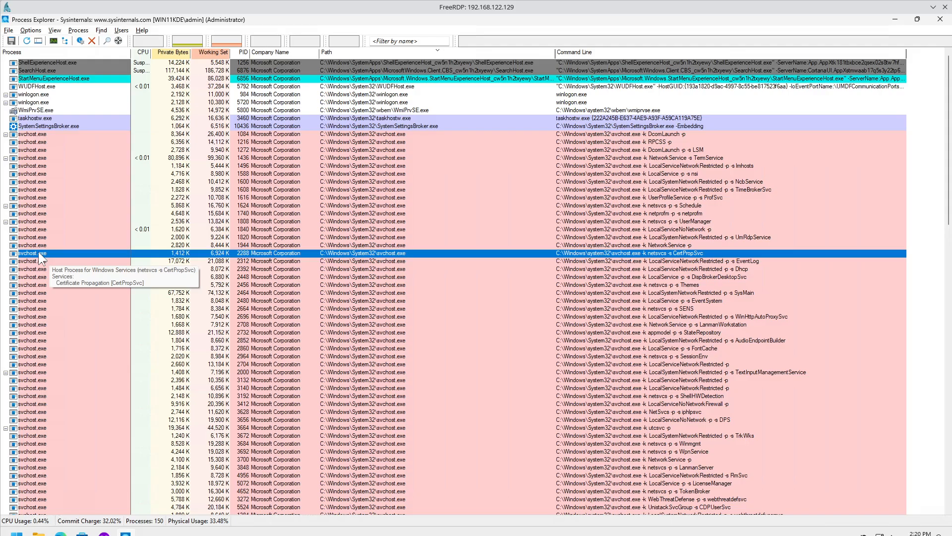
right_click(39, 252)
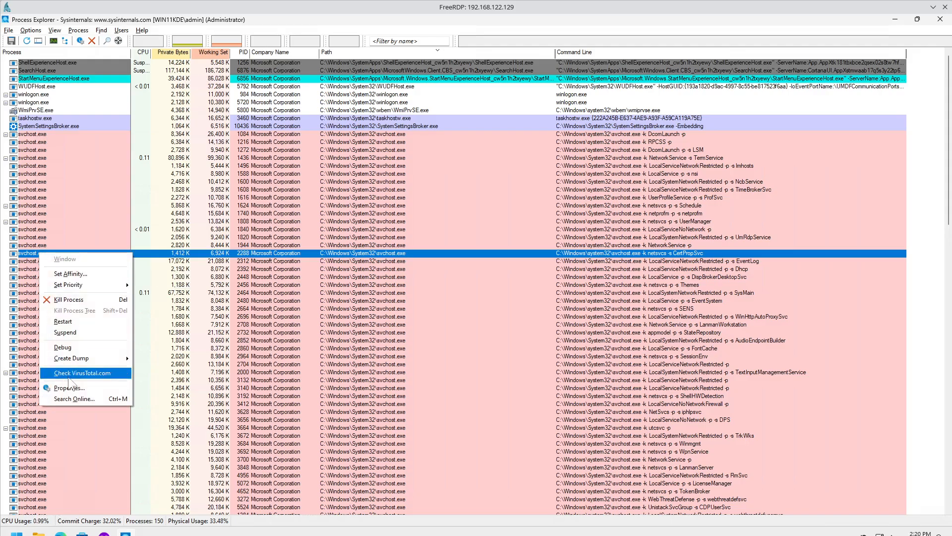
click(79, 386)
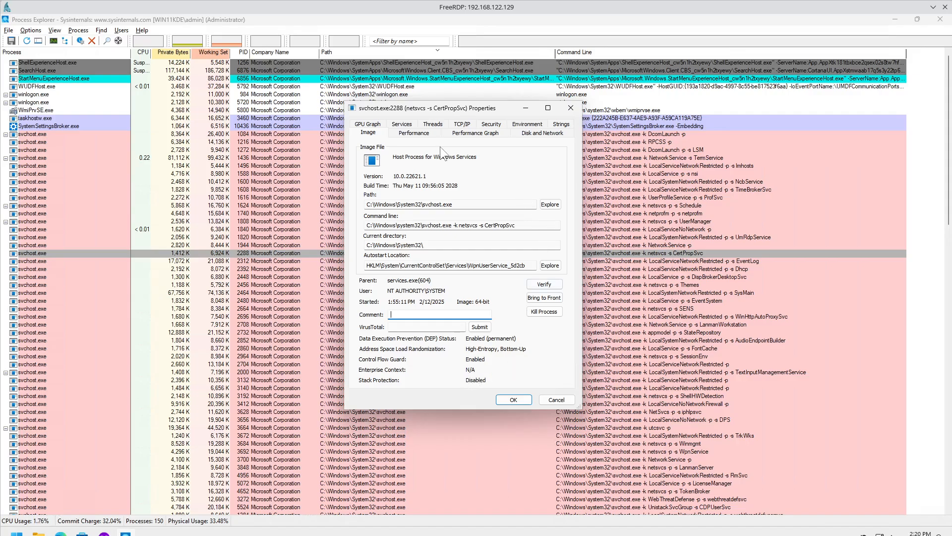
click(574, 107)
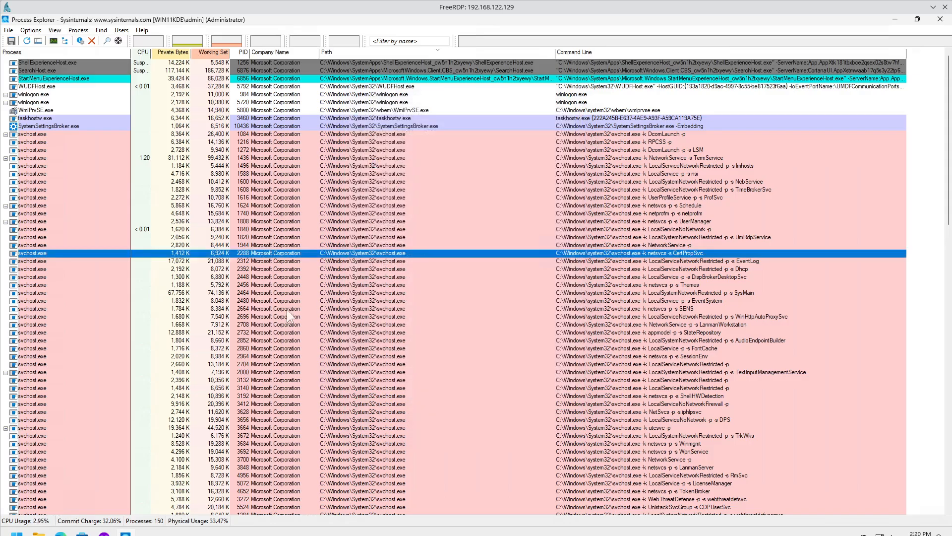
Step: Examine which services the svchost.exe processes further down the list host, from UserProfileService to UnistackSvcGroup
click(41, 201)
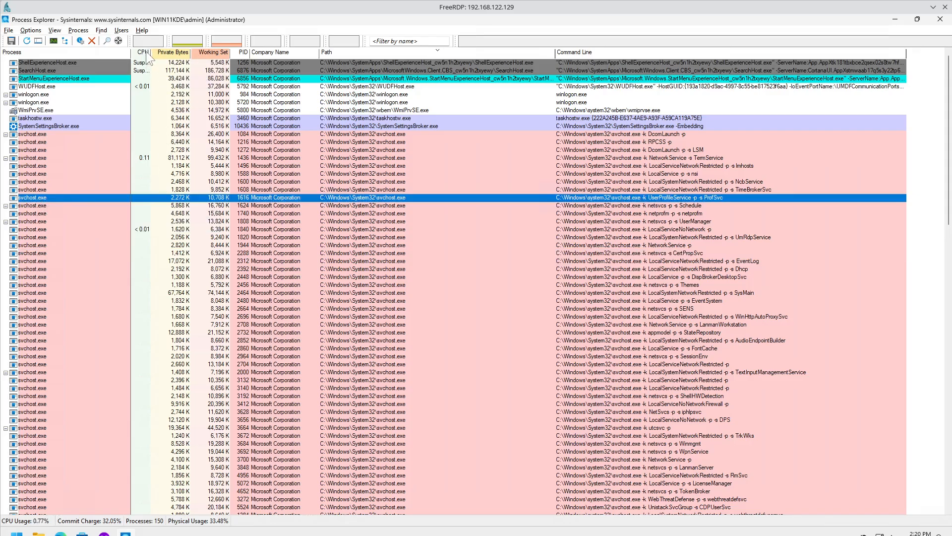
click(37, 239)
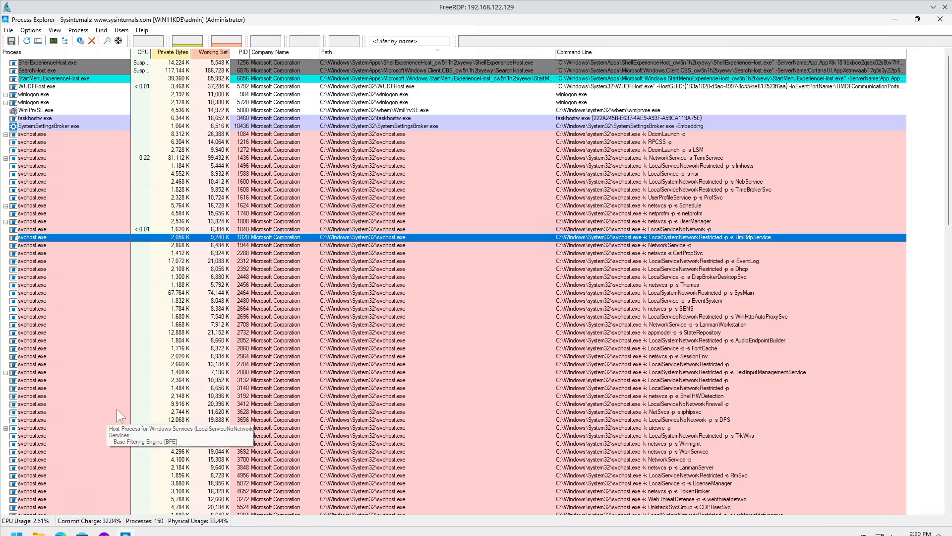
scroll(101, 383, down, 3)
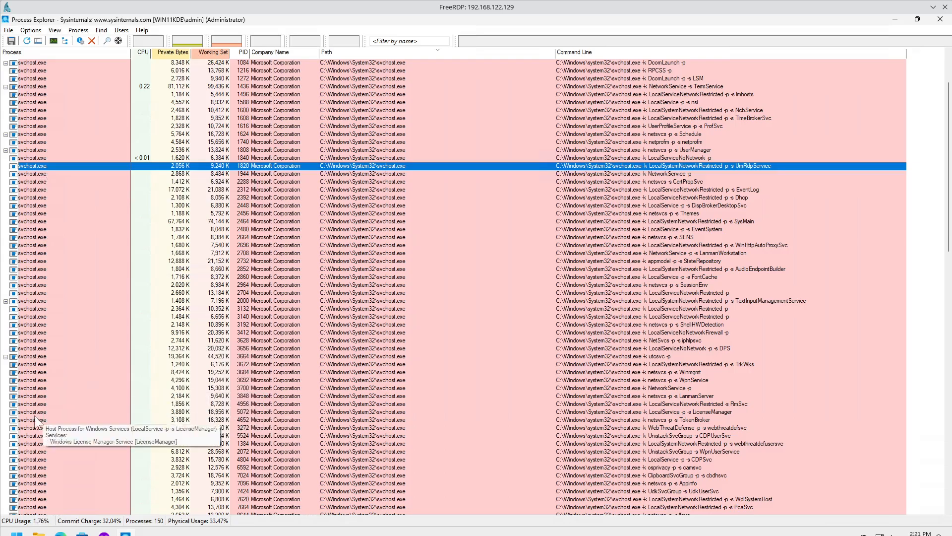
scroll(38, 427, down, 2)
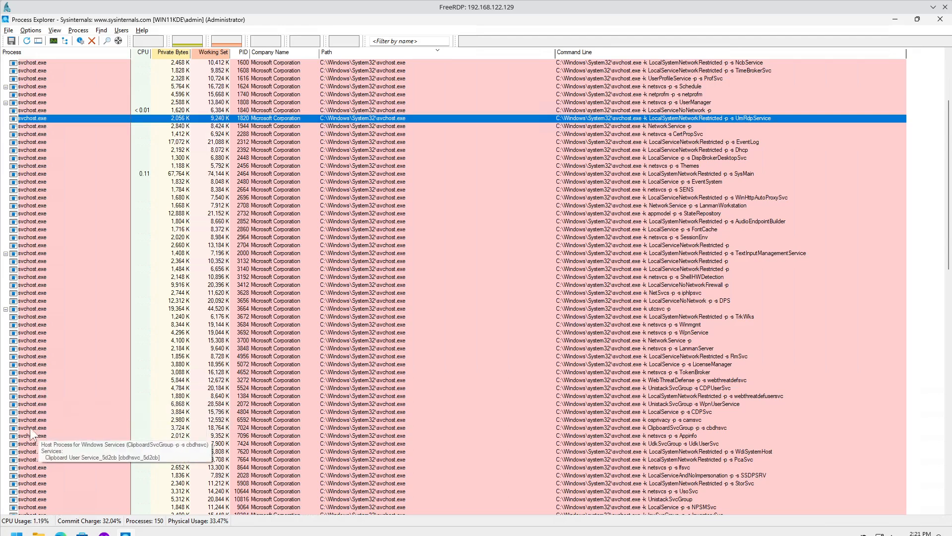
scroll(30, 427, down, 4)
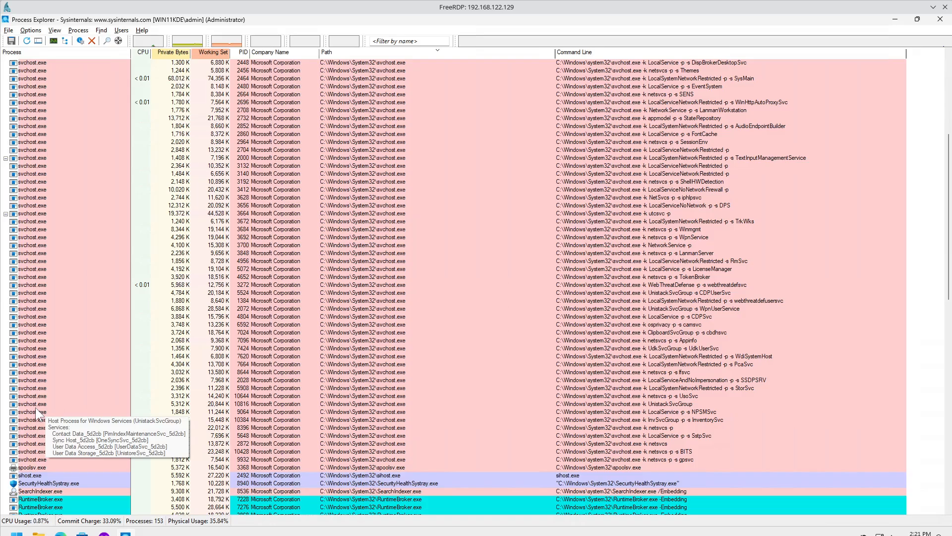
Step: Inspect the threads and full start addresses of the UnistackSvcGroup svchost.exe process in an enlarged properties window, and close it
click(35, 407)
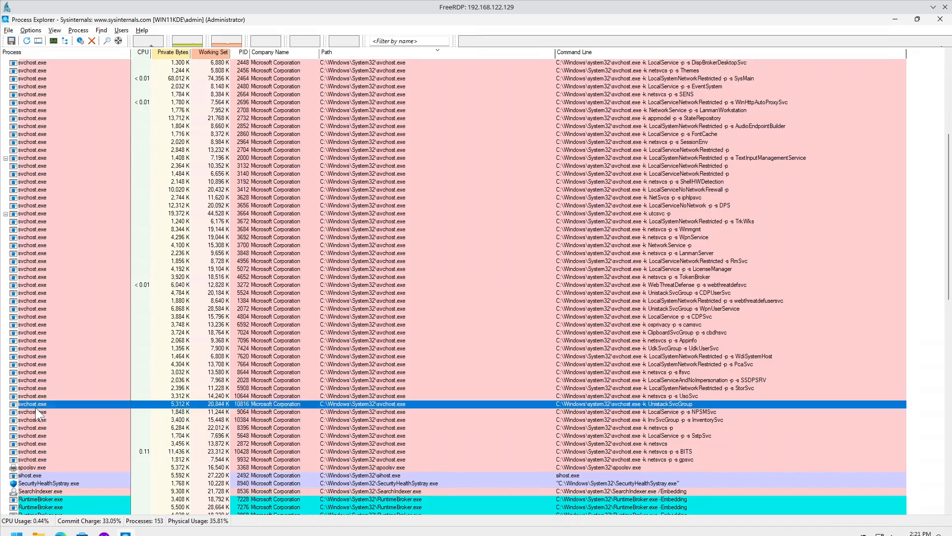
right_click(40, 404)
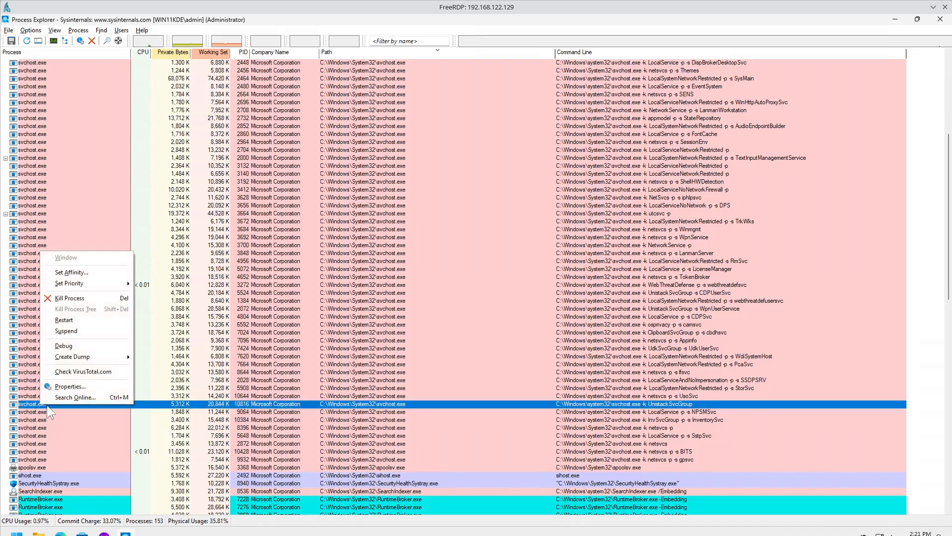
click(62, 389)
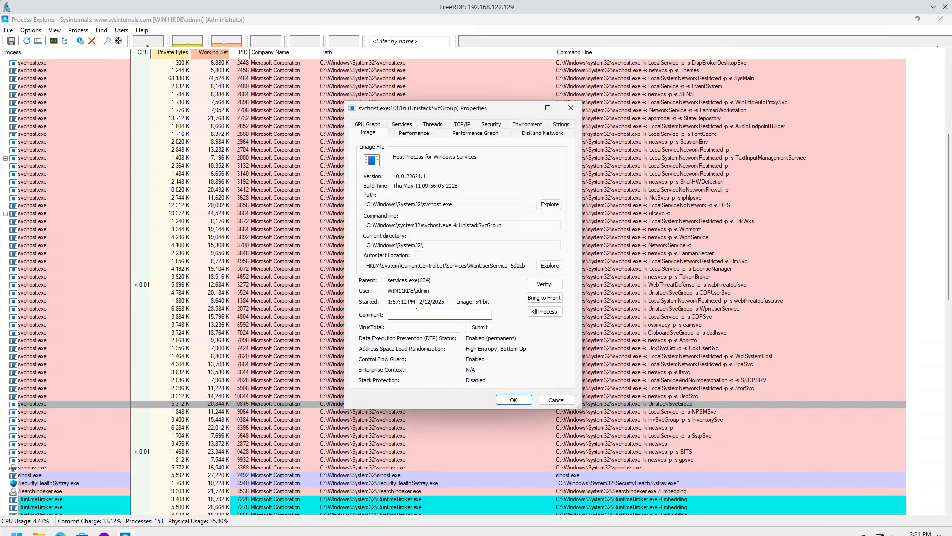
click(435, 124)
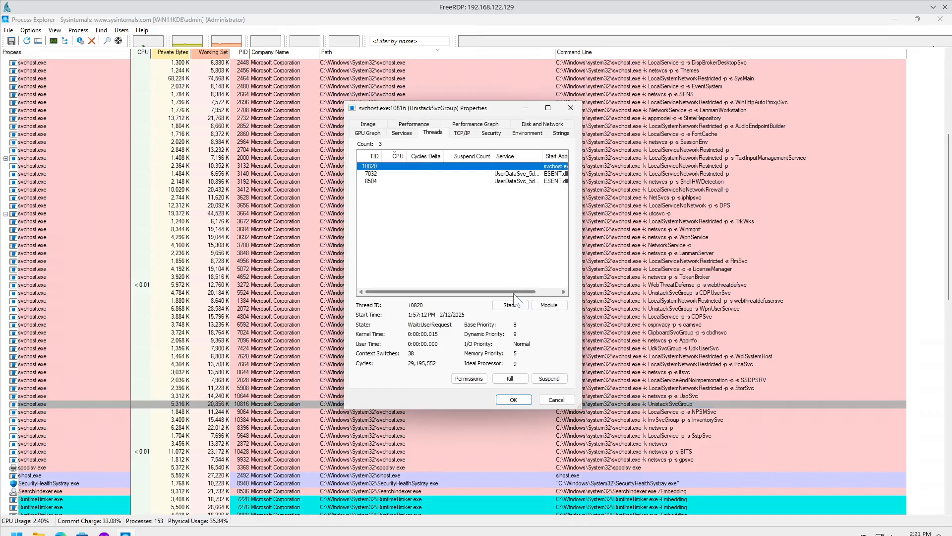
drag(514, 293, 557, 289)
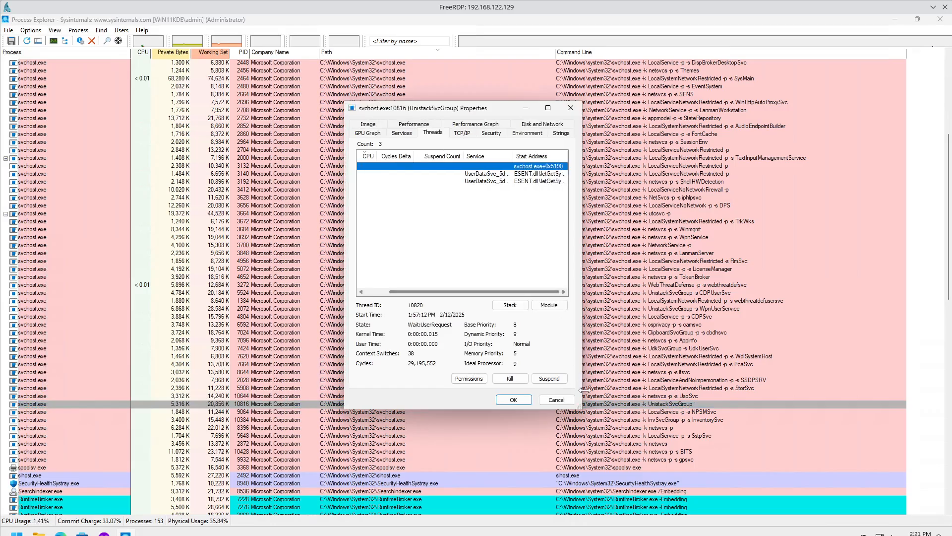
drag(581, 408, 829, 484)
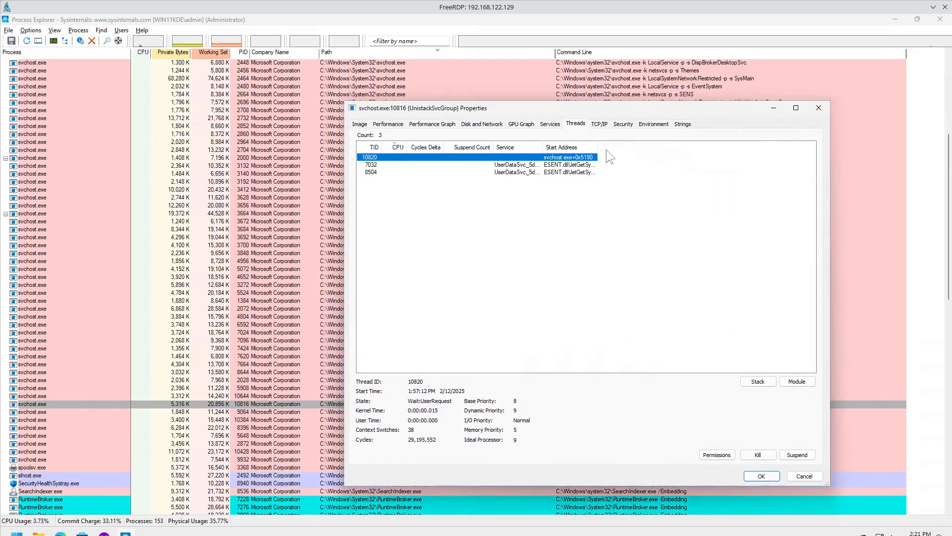
drag(597, 147, 638, 147)
click(819, 109)
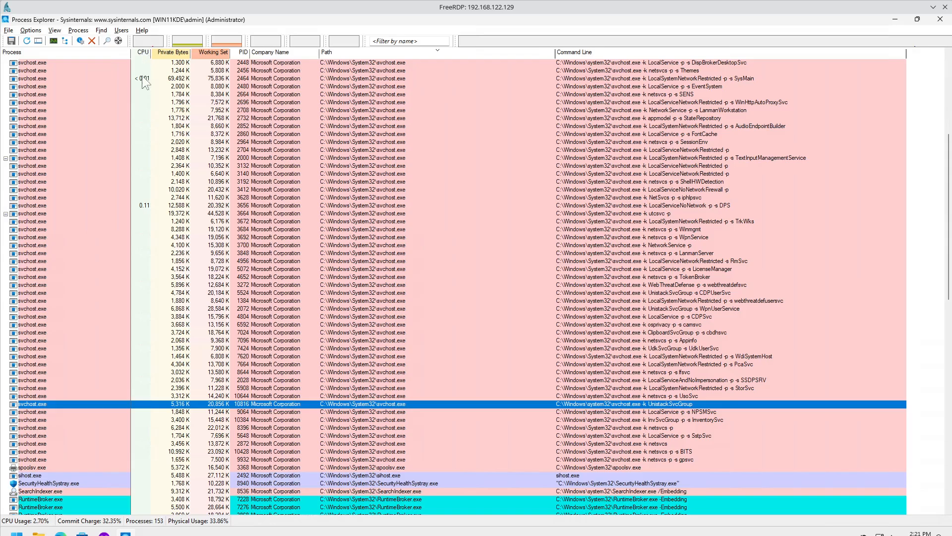
Step: Sort the processes by CPU usage, look through the list, and switch back to the process tree order
scroll(144, 80, up, 5)
scroll(141, 101, up, 10)
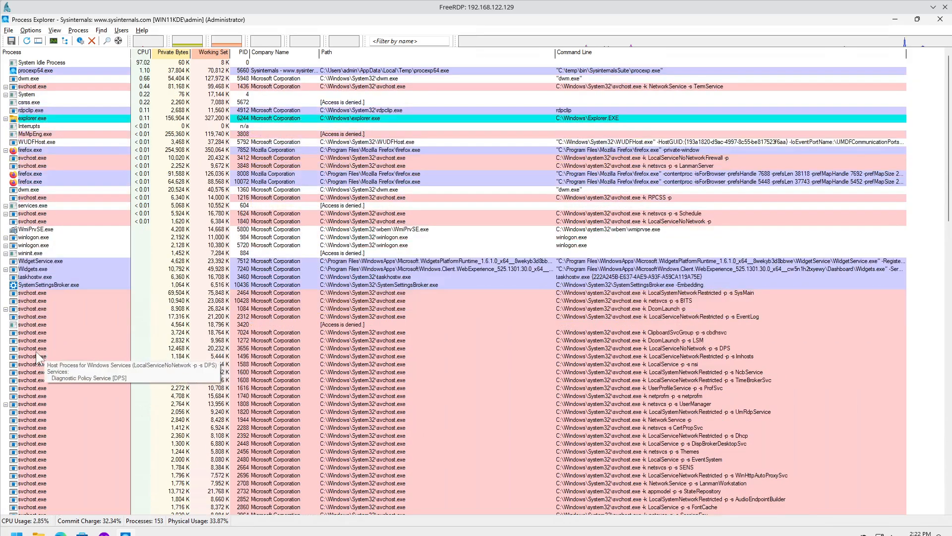
scroll(46, 390, down, 4)
scroll(47, 391, down, 3)
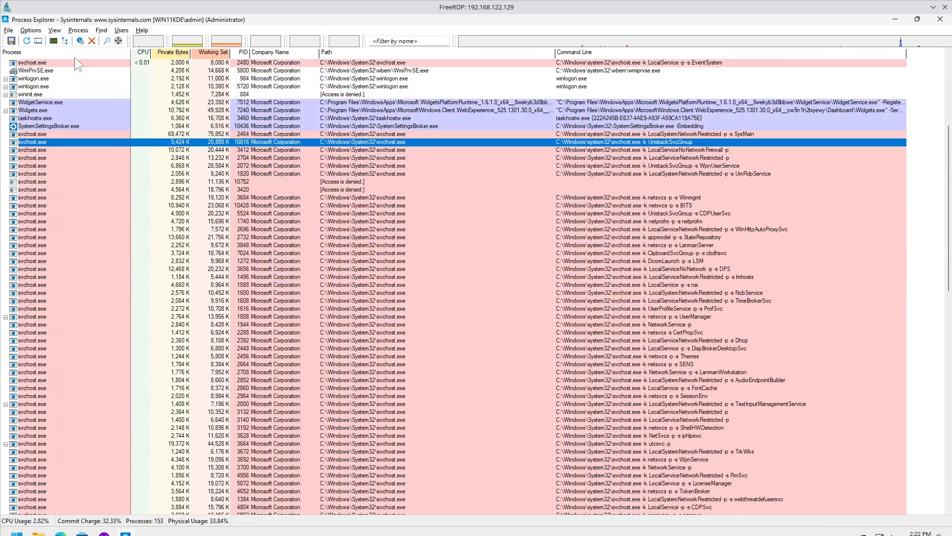
click(74, 52)
Step: Open the SessionEnv svchost.exe process's properties and examine its RdvVmTransport.dll and svchost.exe threads
right_click(57, 160)
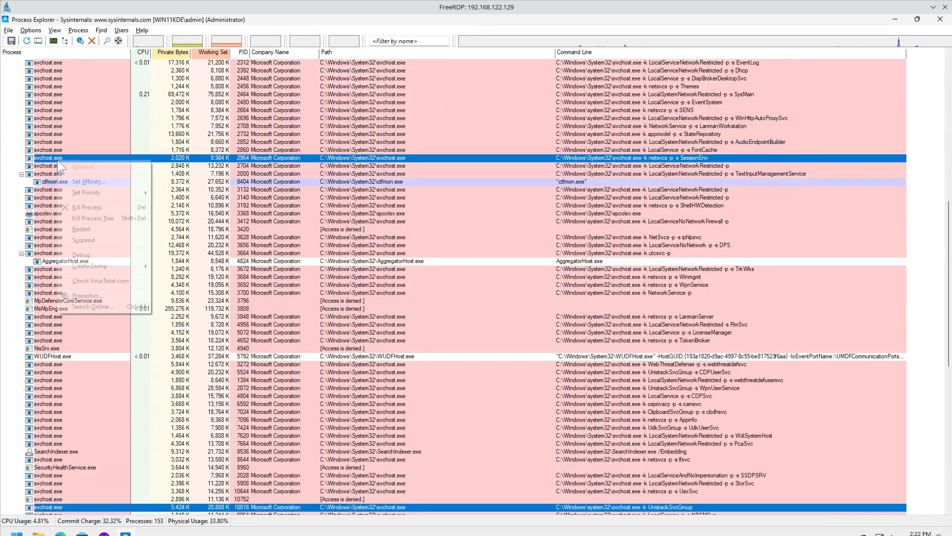
click(108, 295)
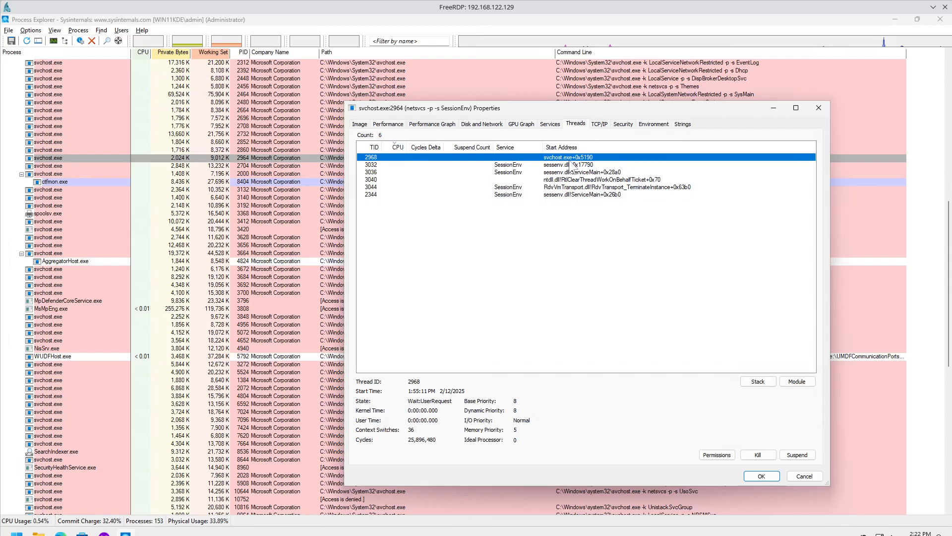
click(585, 188)
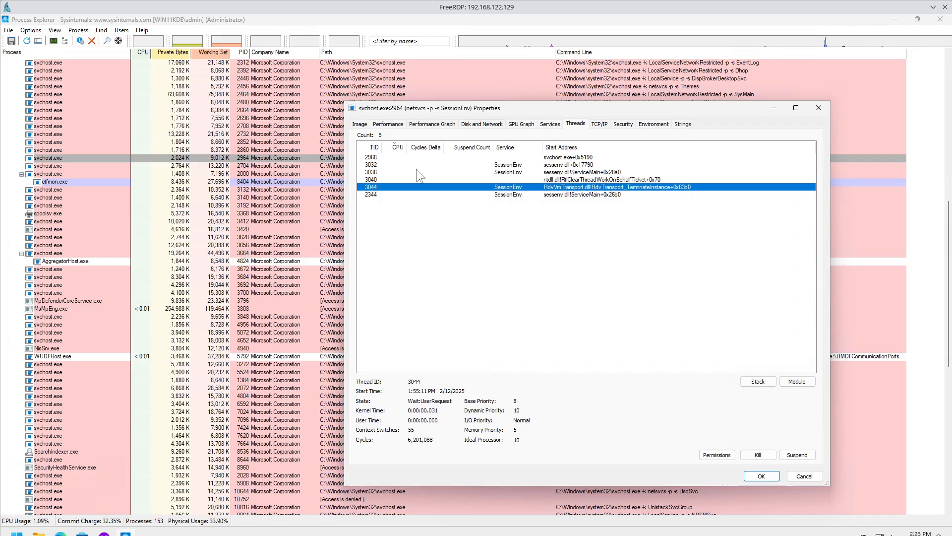
click(400, 157)
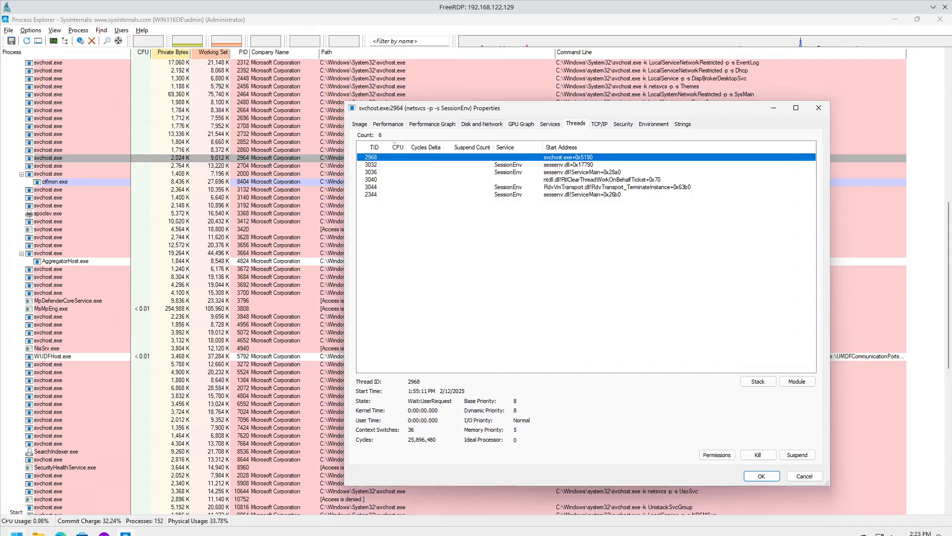
Step: Open the Local Group Policy Editor and expand Administrative Templates under Computer Configuration
click(16, 533)
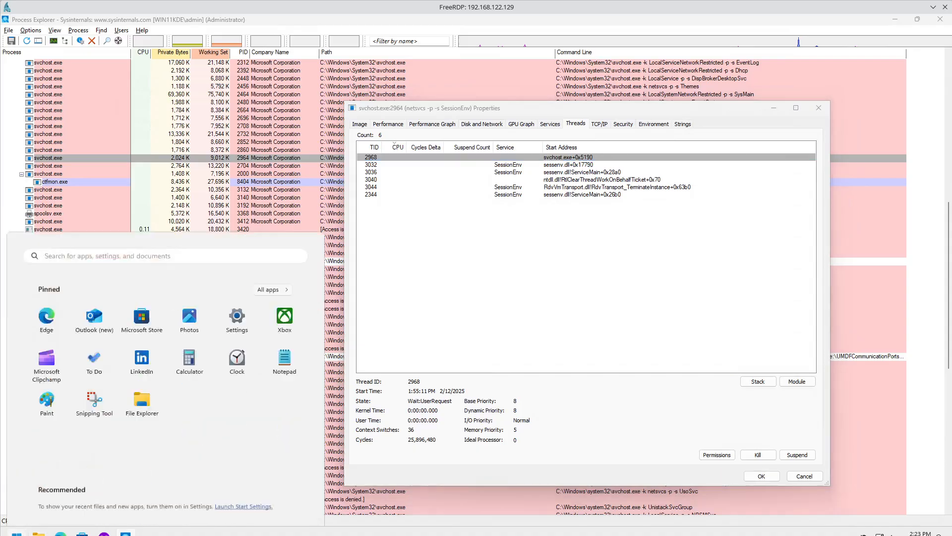
text(grou)
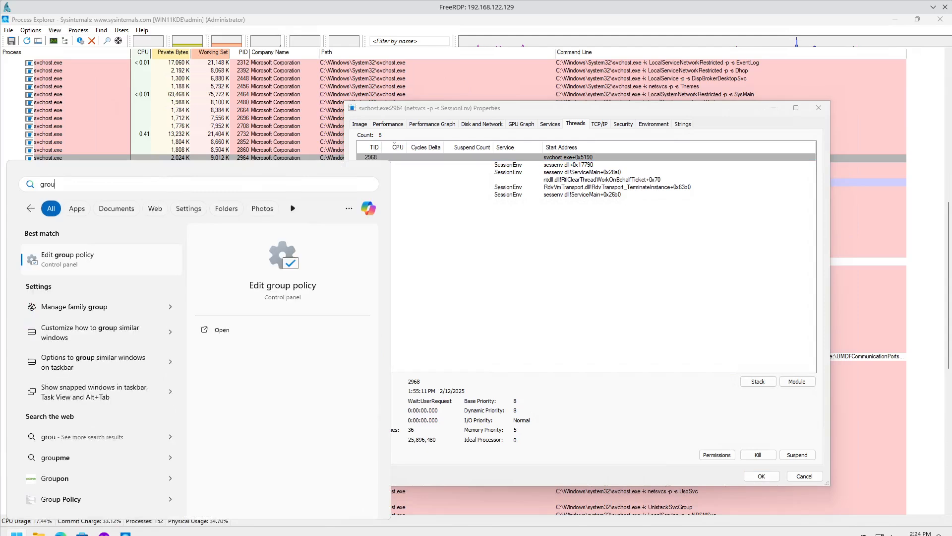
key(Return)
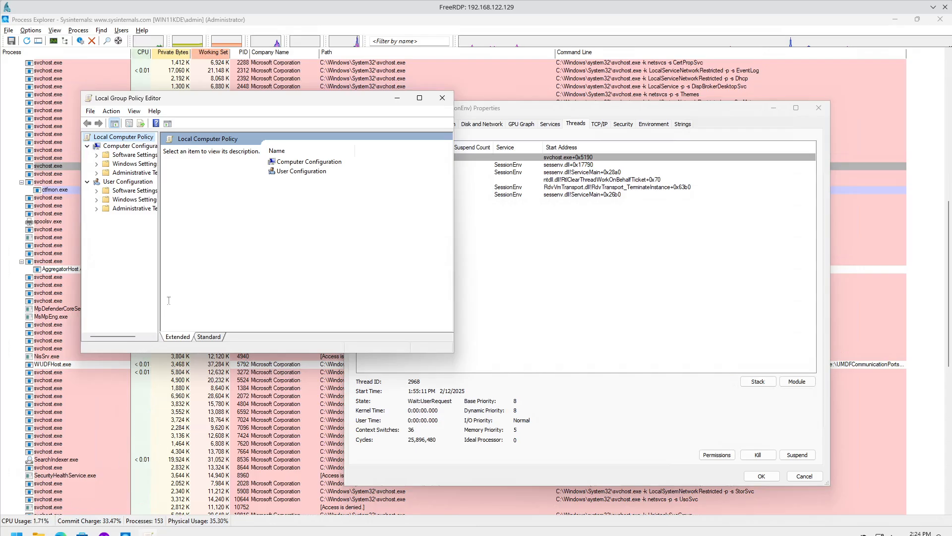
double_click(141, 173)
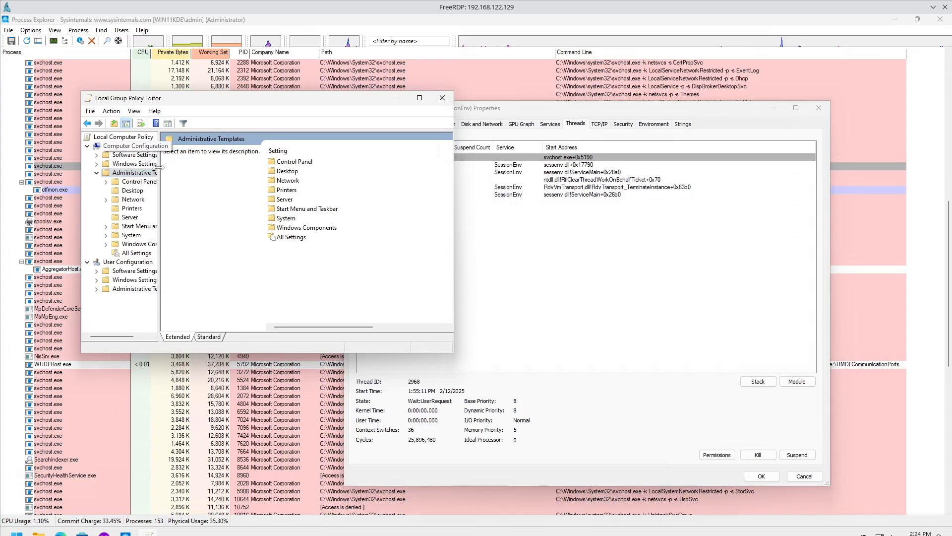
Step: Widen the console tree and open Manage end user experience in the Windows Update folder under the computer's Windows Components templates
drag(160, 171, 232, 171)
click(125, 137)
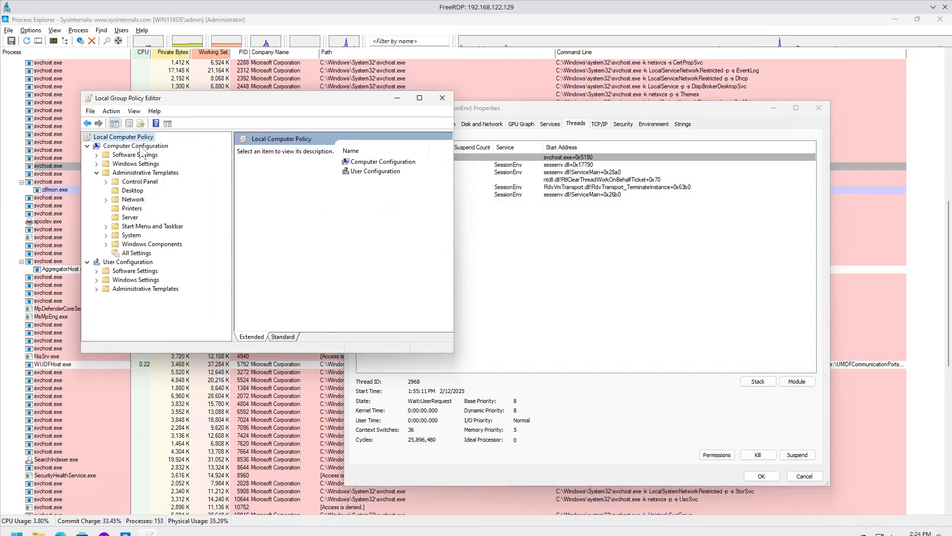
click(144, 146)
click(156, 173)
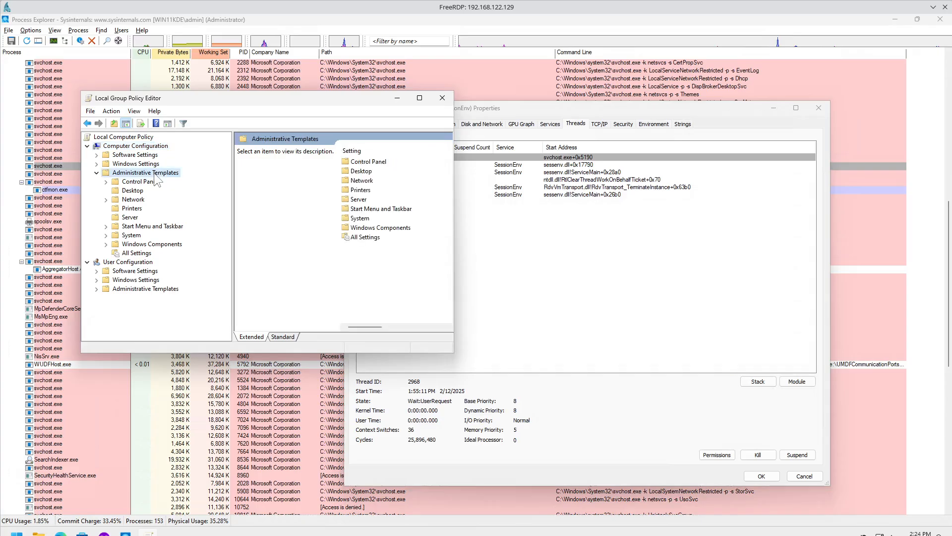
click(163, 244)
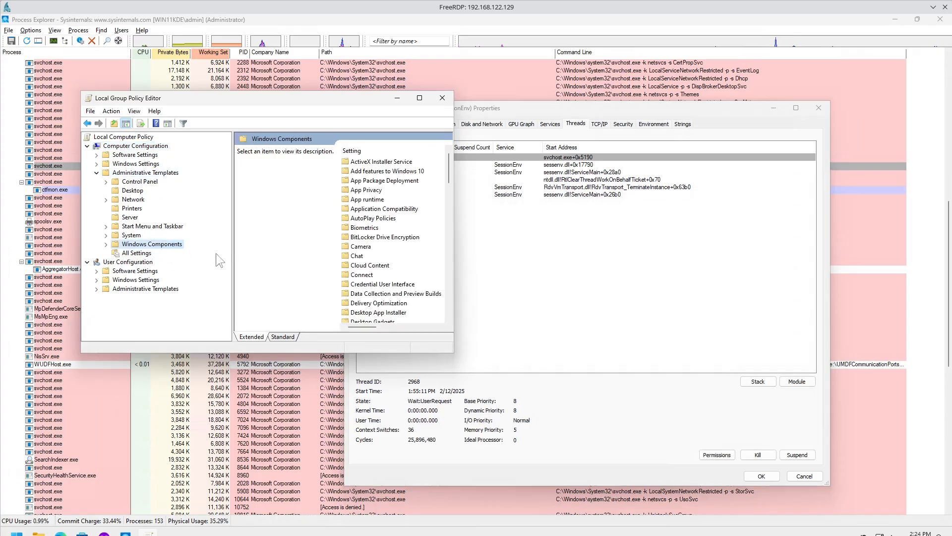
click(372, 277)
text(windows u)
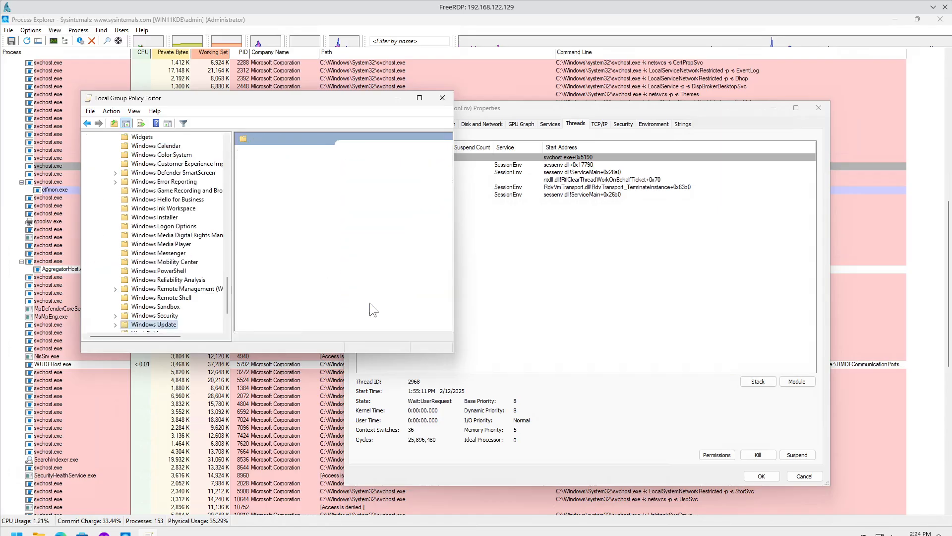
double_click(371, 304)
double_click(390, 171)
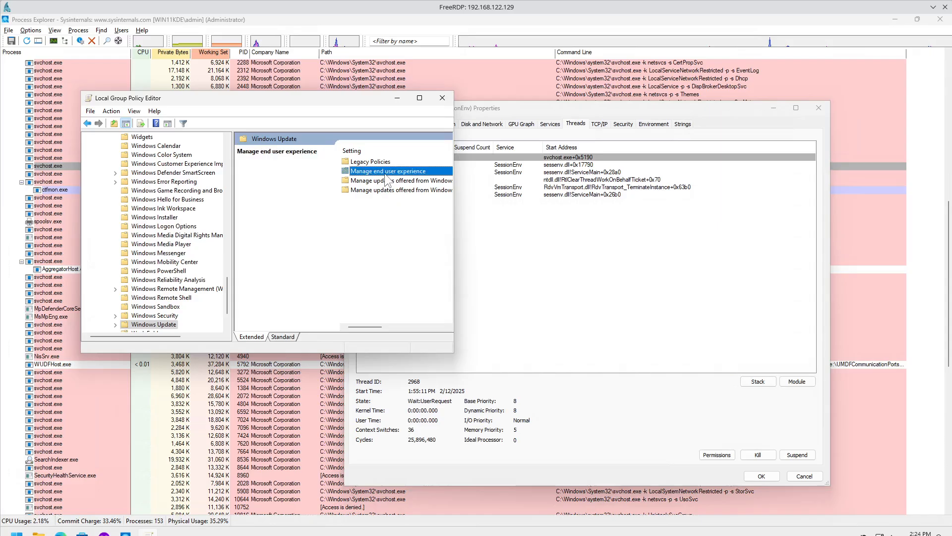
Step: Set the Configure Automatic Updates policy to Disabled and close the Local Group Policy Editor
double_click(389, 209)
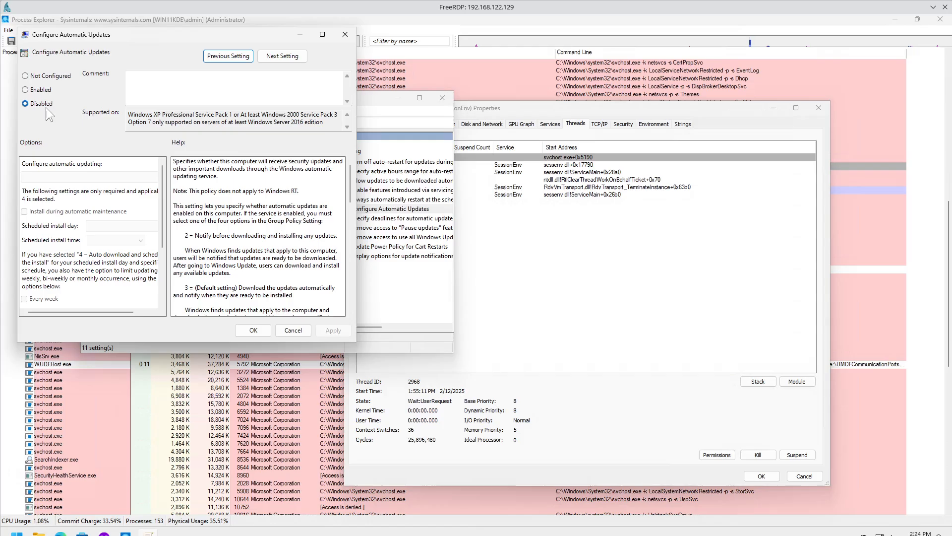
click(254, 330)
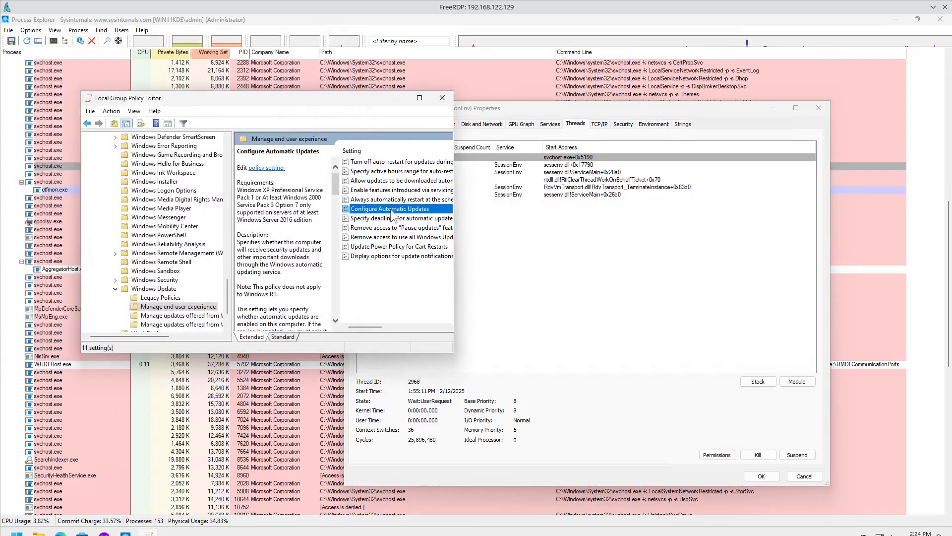
click(448, 99)
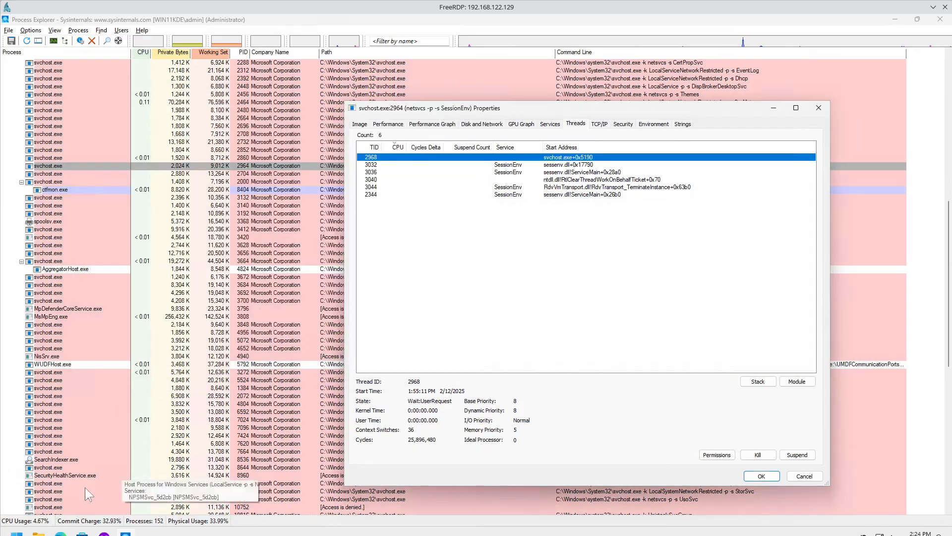
Step: Search Windows for "upda", open the Check for updates settings page to view the update options, and close it
key(super)
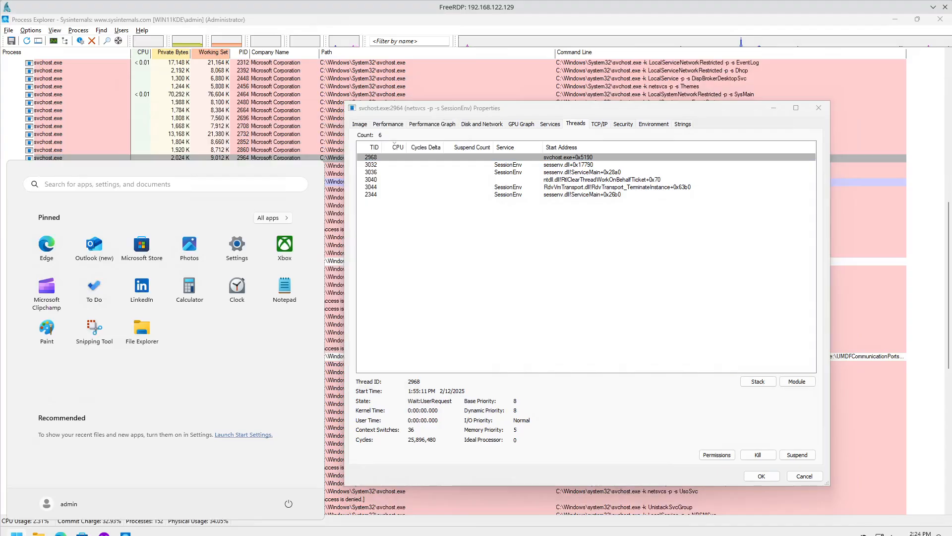
text(upda)
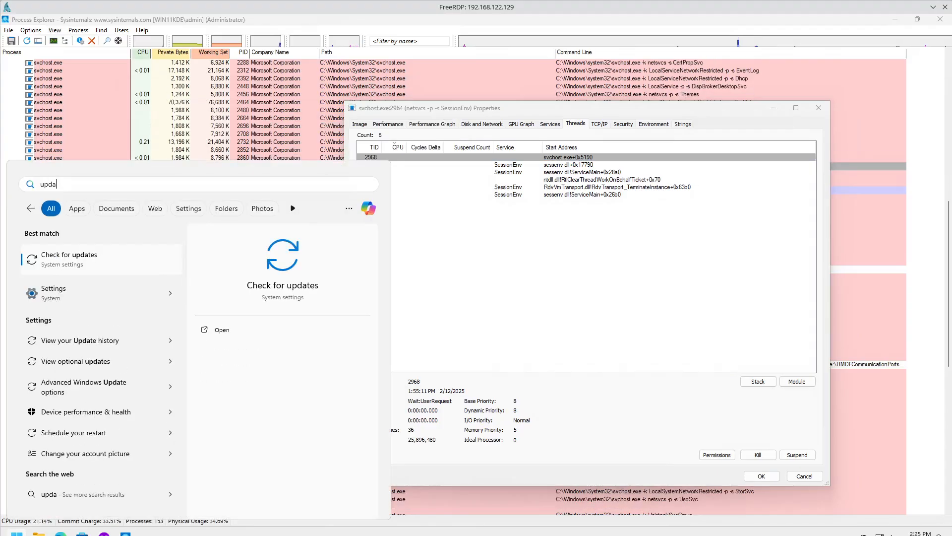
key(Return)
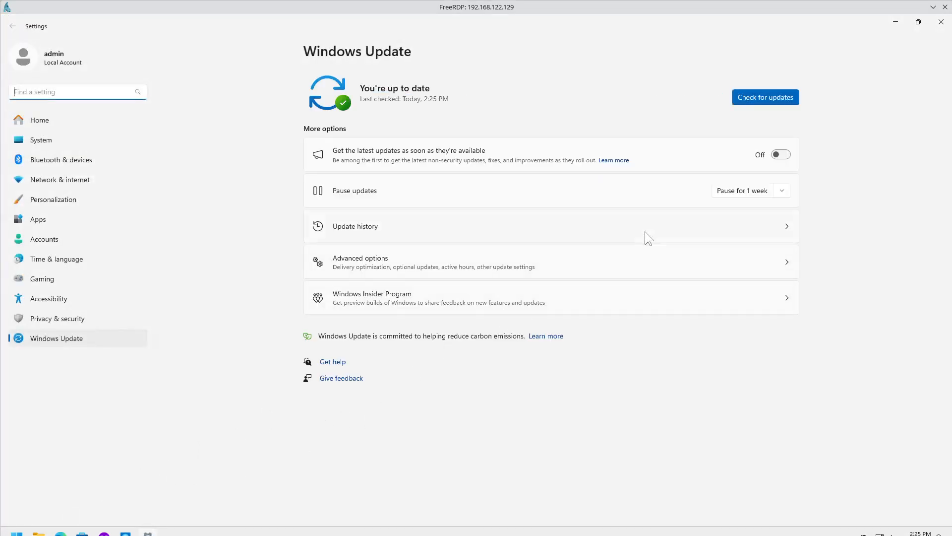
click(941, 22)
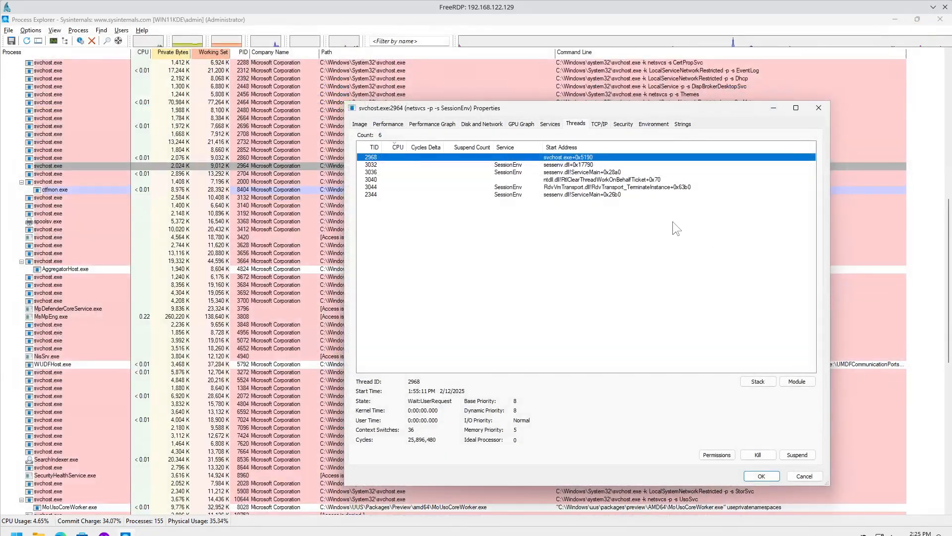
Step: Close the SessionEnv process properties and arrange the Sysinternals browser window beside Process Explorer, with the browser taking a quarter of the screen
click(818, 107)
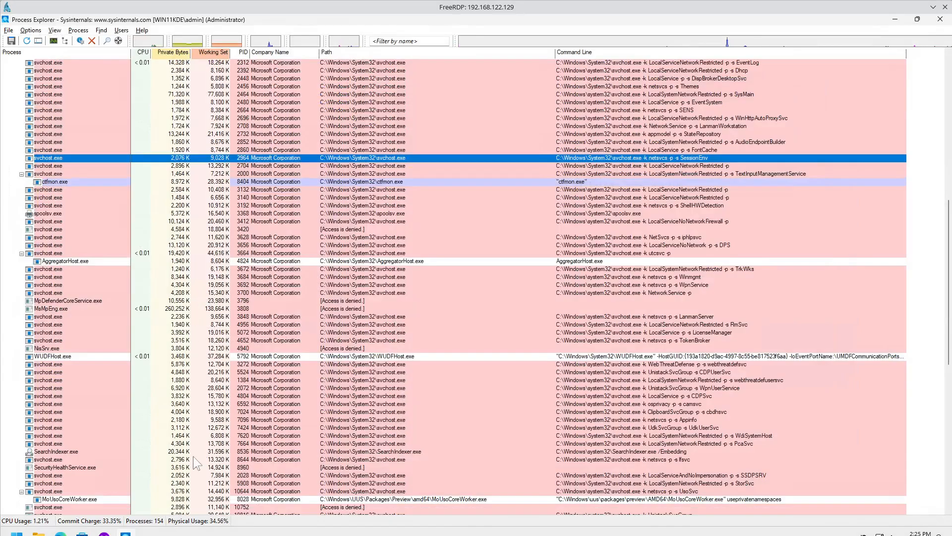
mouse_move(105, 533)
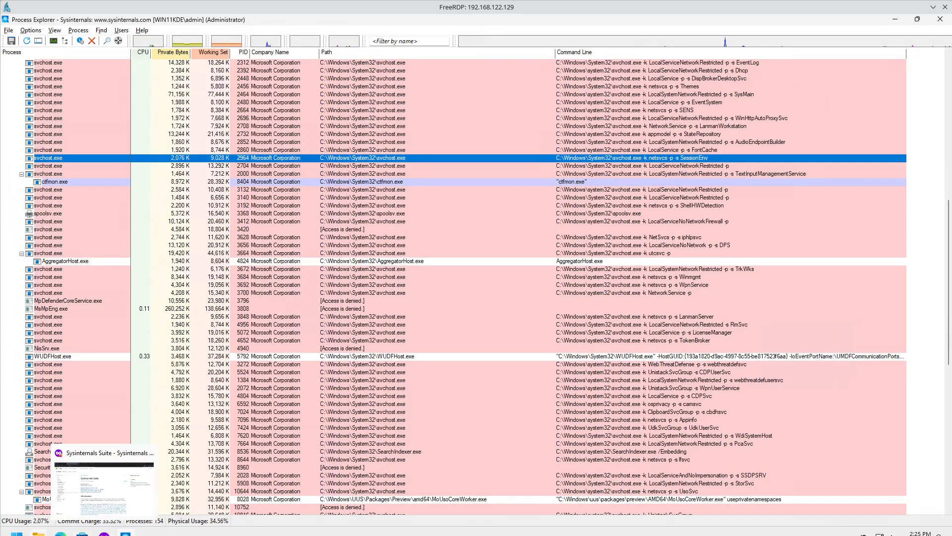
click(142, 504)
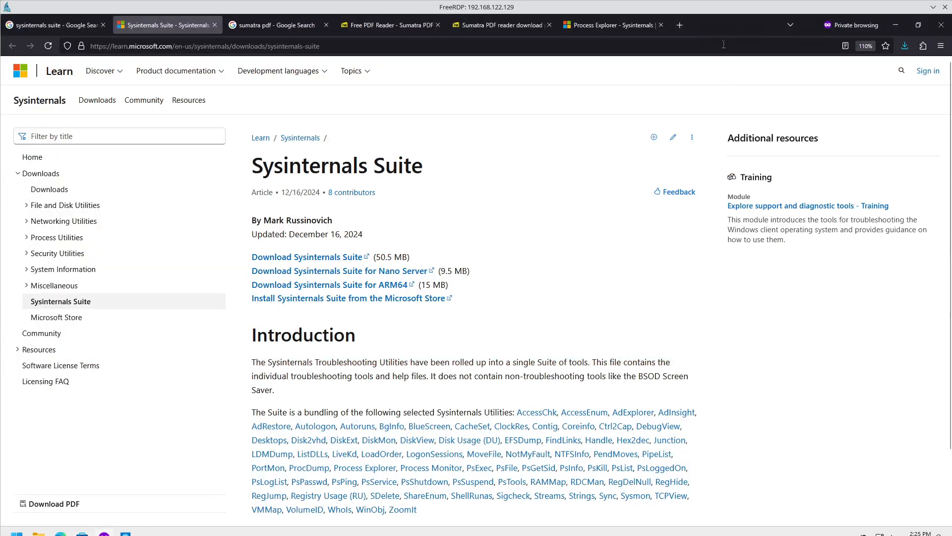
drag(751, 27, 949, 5)
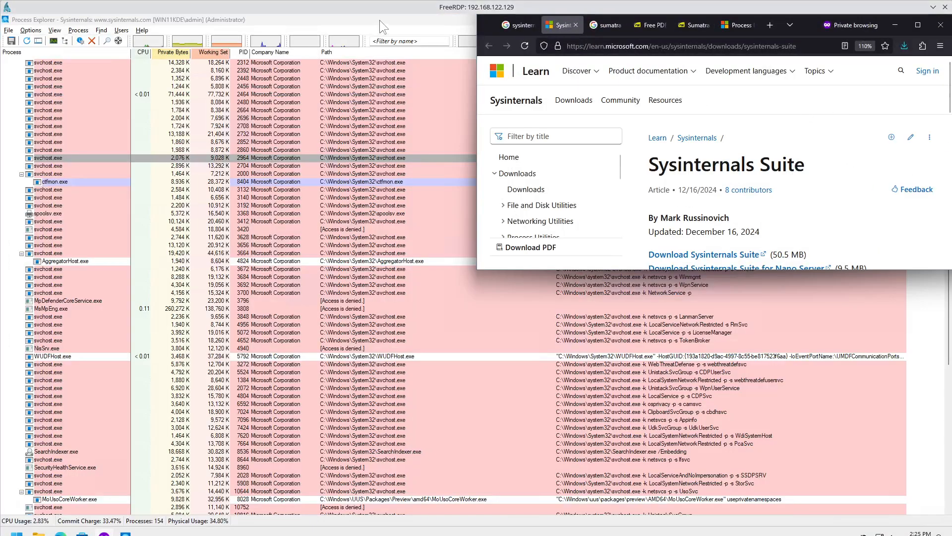
drag(379, 20, 0, 243)
Step: Sort the processes by name and look through the svchost.exe and firefox.exe entries
click(73, 53)
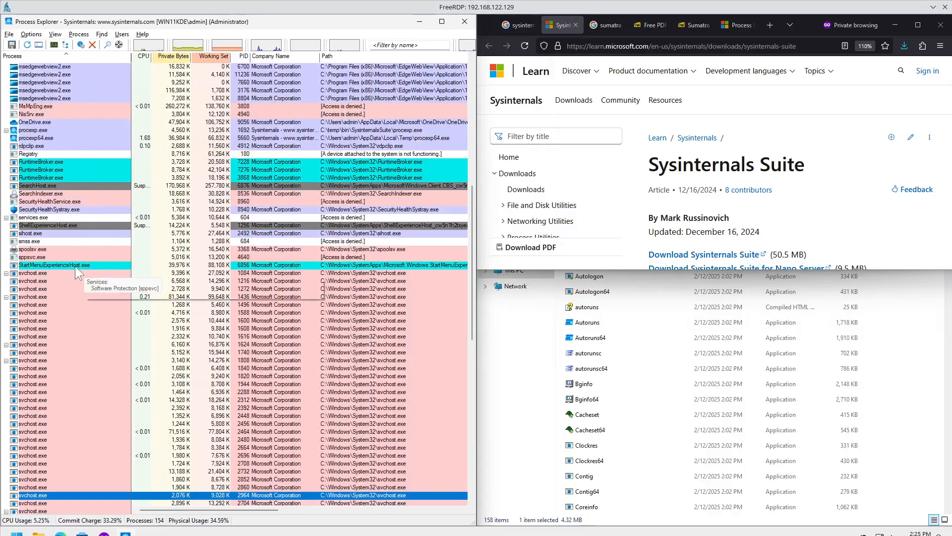
scroll(75, 265, down, 15)
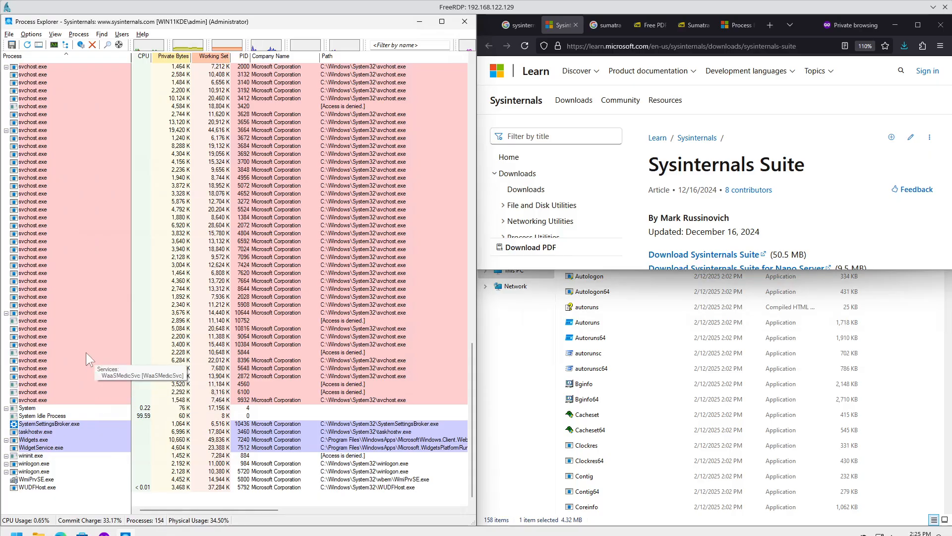
scroll(84, 351, up, 15)
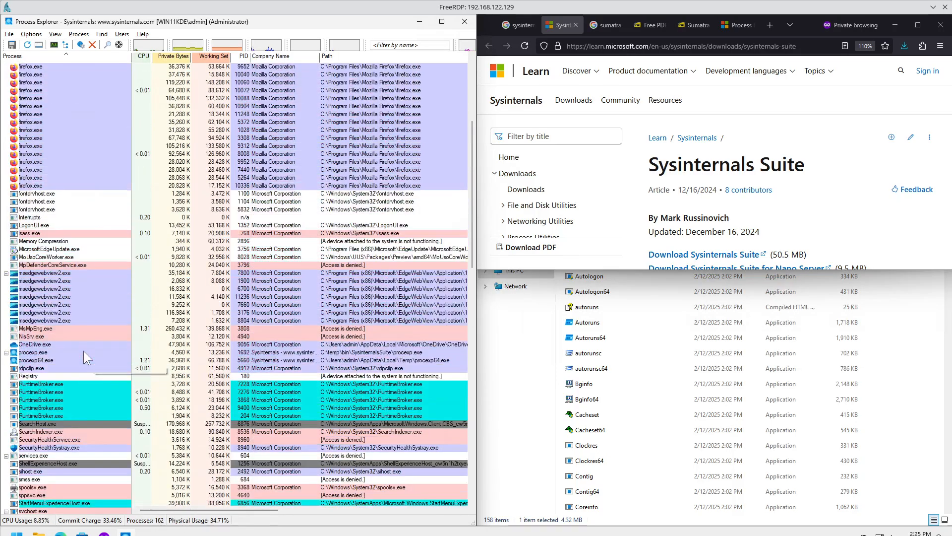
scroll(84, 350, up, 6)
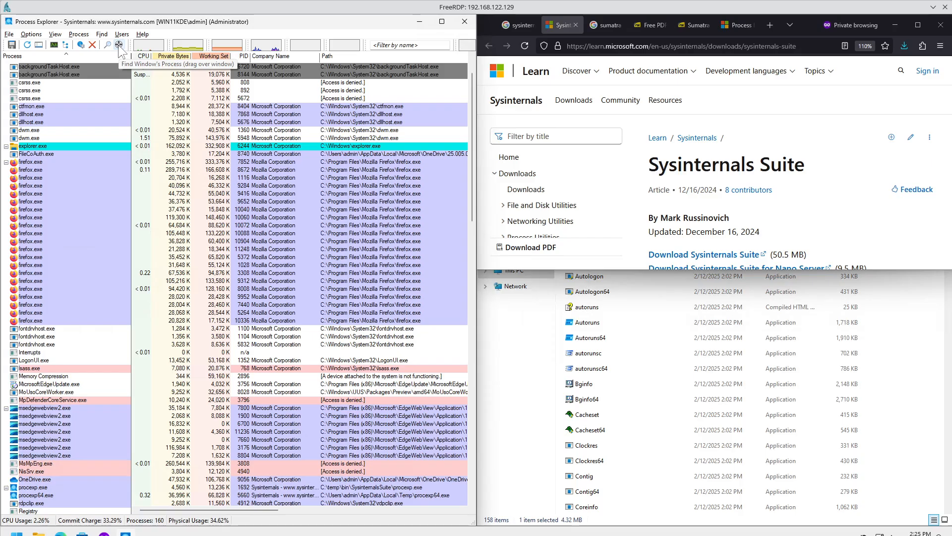
Step: Identify the browser window's process with Find Window's Process and return the list to process tree order
drag(120, 50, 487, 27)
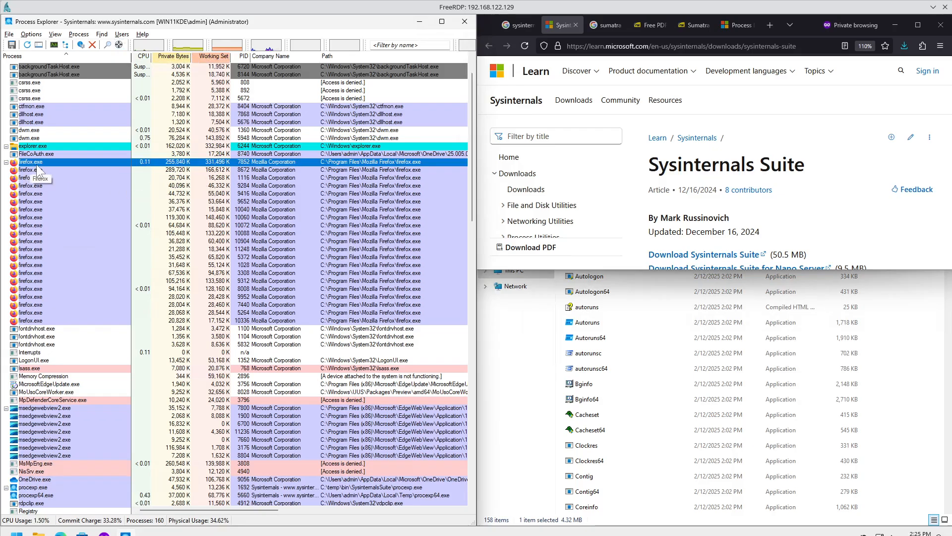
click(73, 55)
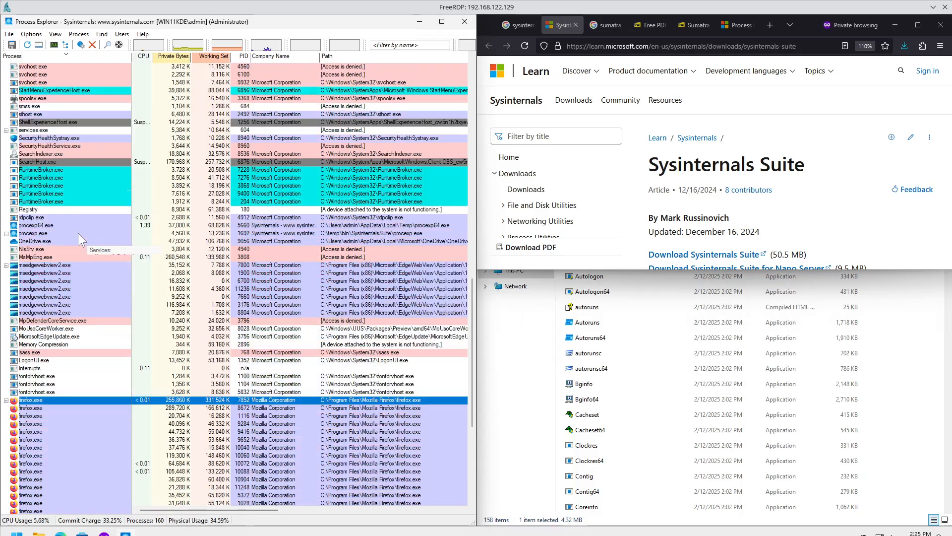
click(79, 57)
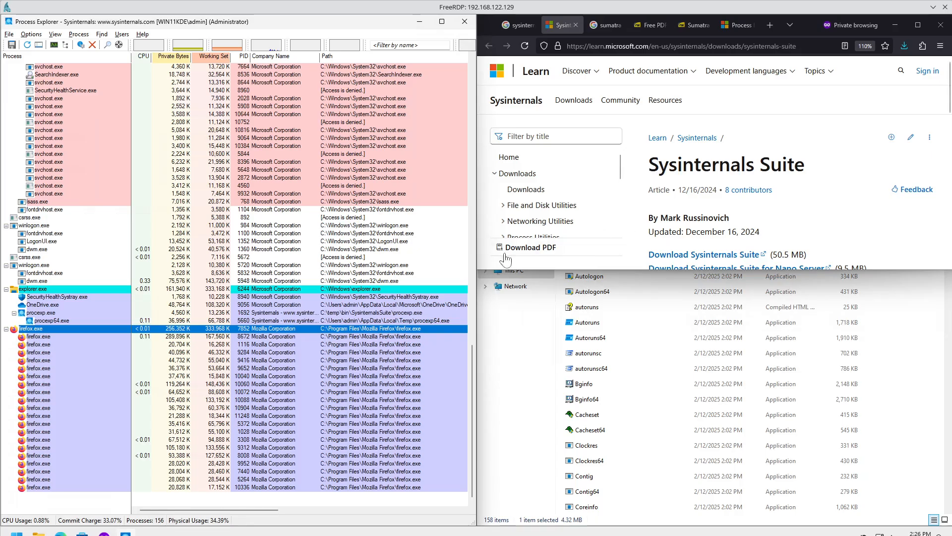
Step: Kill the parent firefox.exe process and confirm
right_click(49, 329)
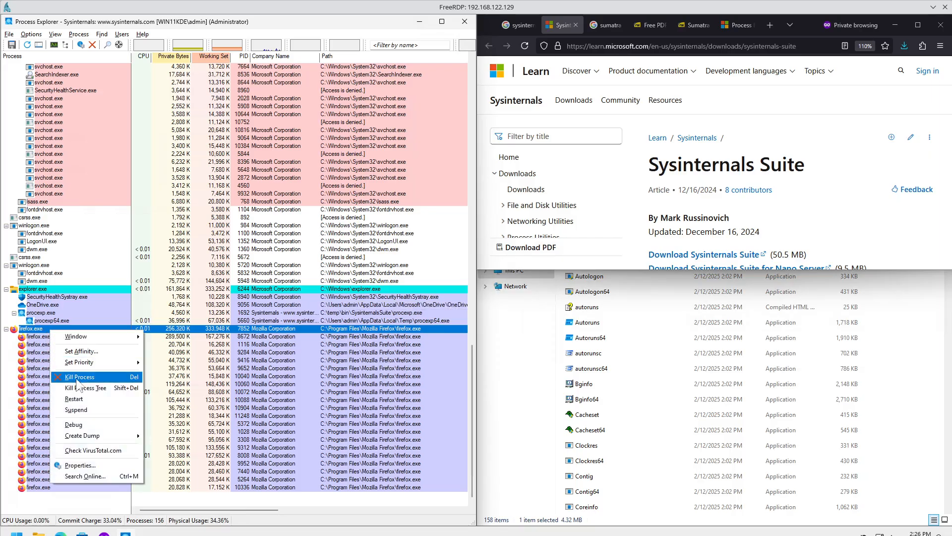
click(80, 378)
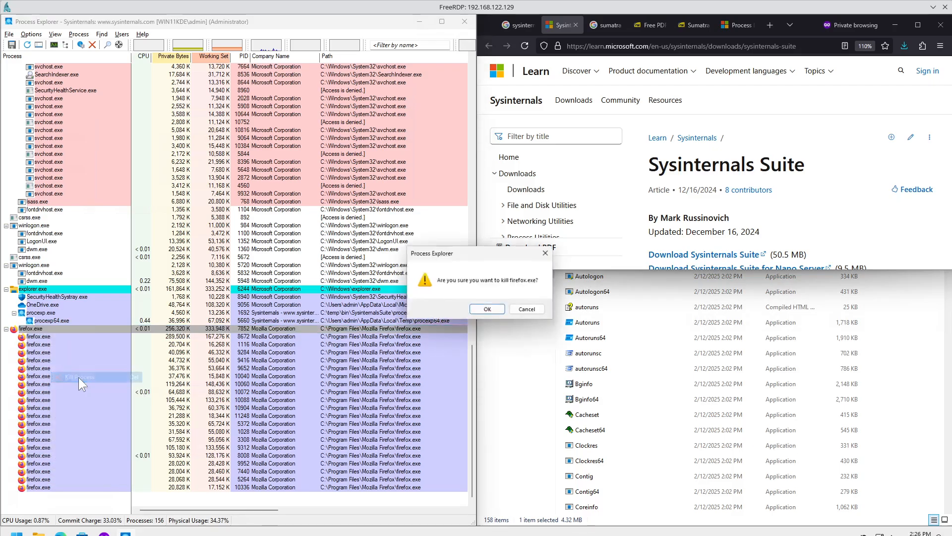
click(497, 311)
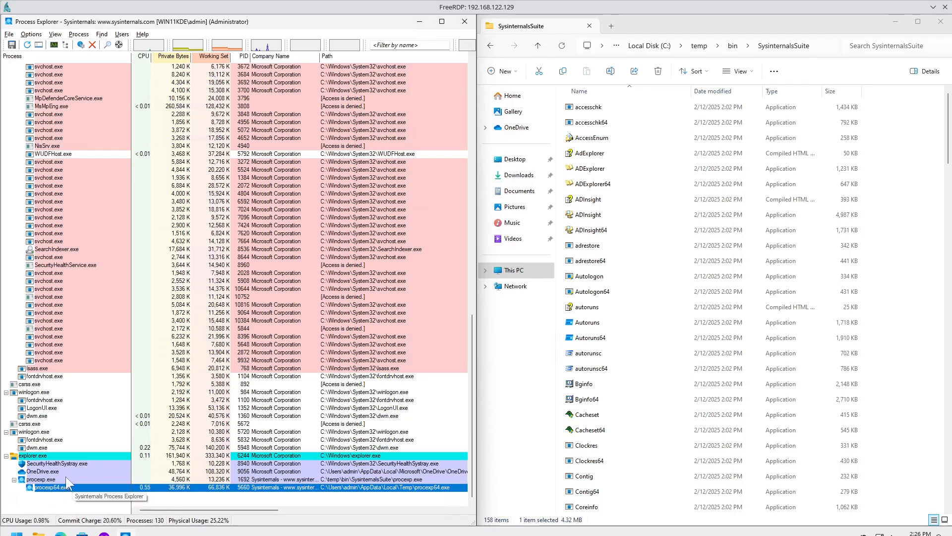
Step: Kill the process tree of procexp.exe, including its procexp64.exe child, and confirm
click(48, 479)
right_click(49, 481)
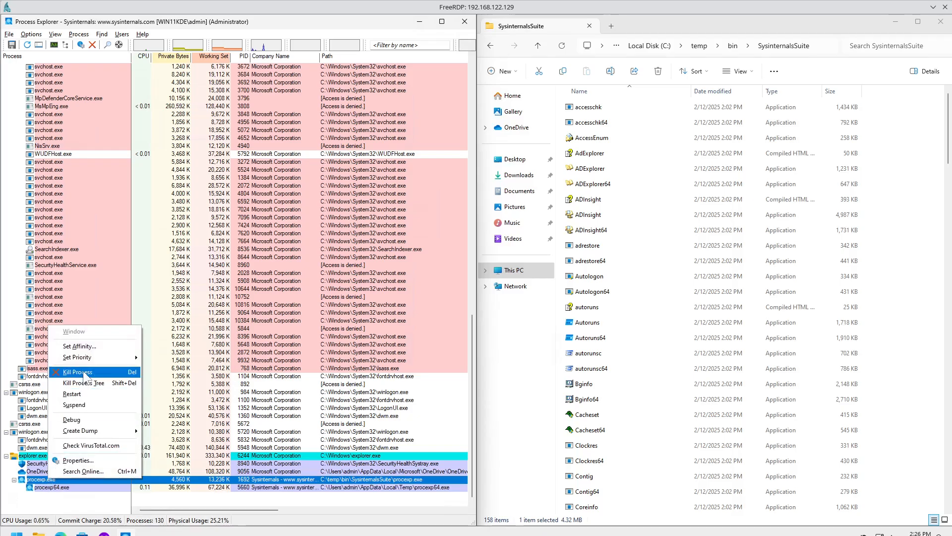
click(43, 477)
right_click(43, 478)
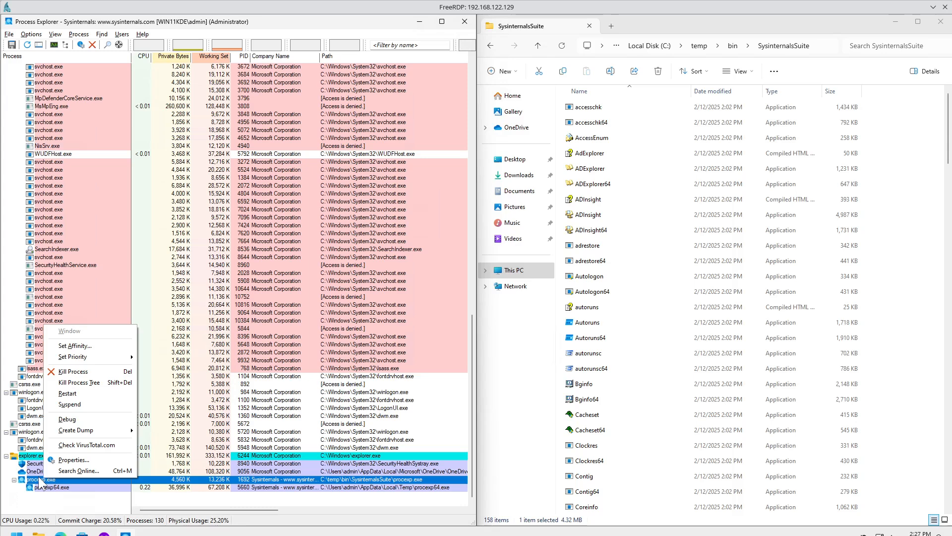
click(83, 382)
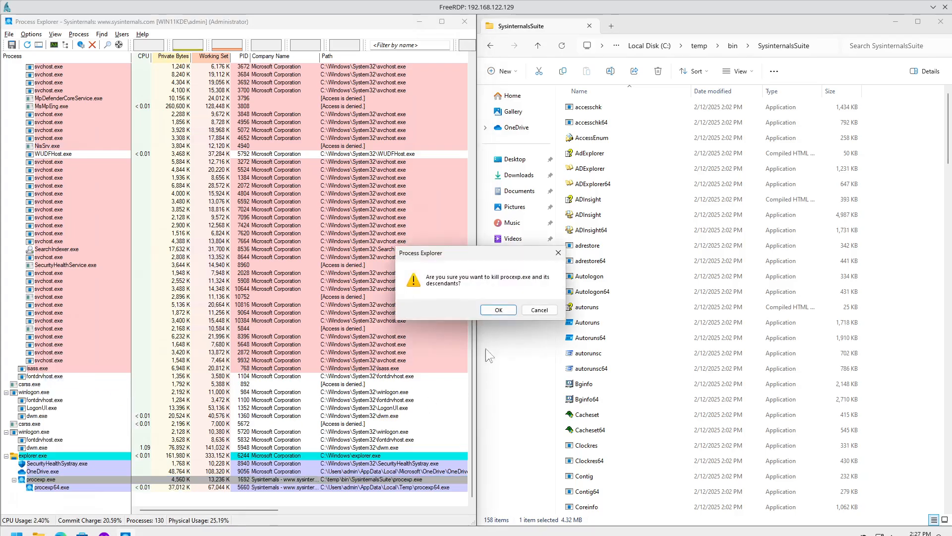
click(500, 311)
Step: Find procexp in the SysinternalsSuite folder and start Process Explorer again
click(628, 337)
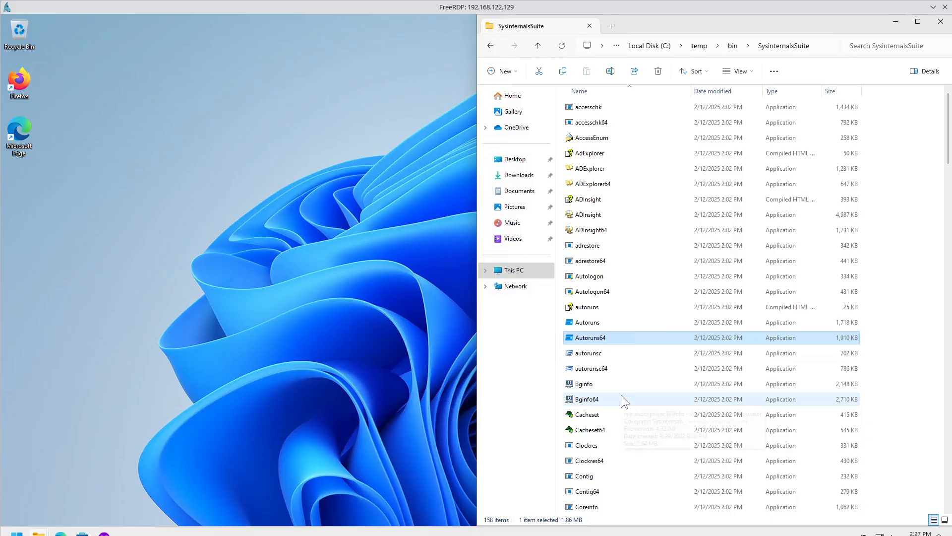
text(pr)
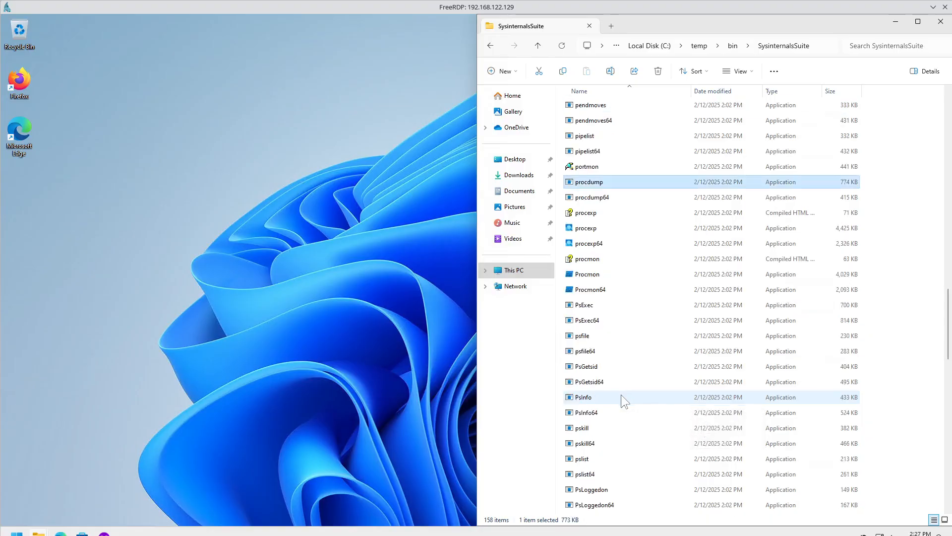
key(Down)
key(Down)
key(Down)
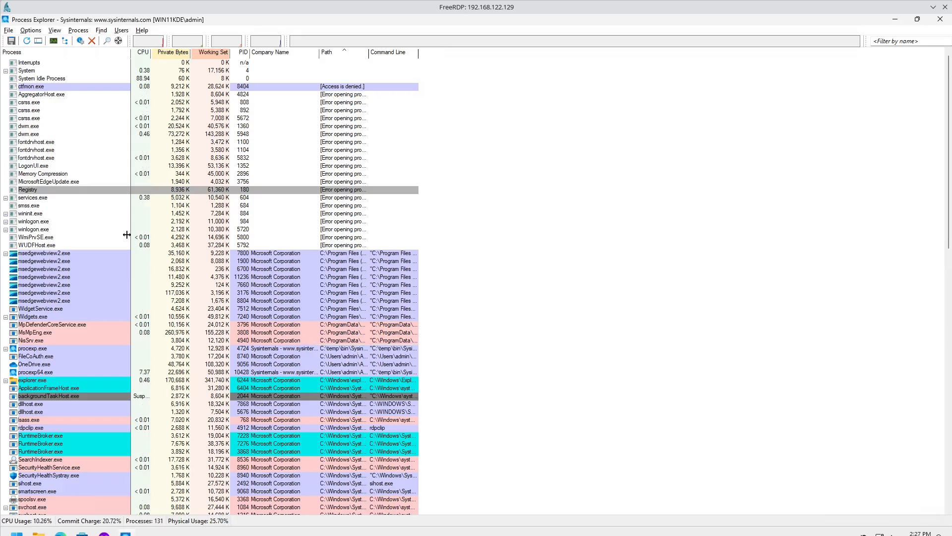
Step: Switch the processes to tree order and select the last process under explorer.exe
click(72, 51)
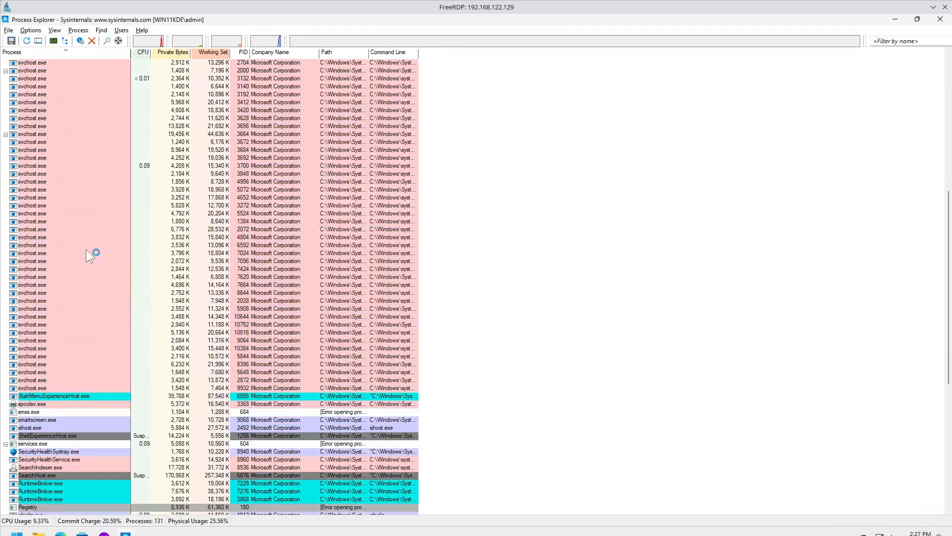
click(79, 52)
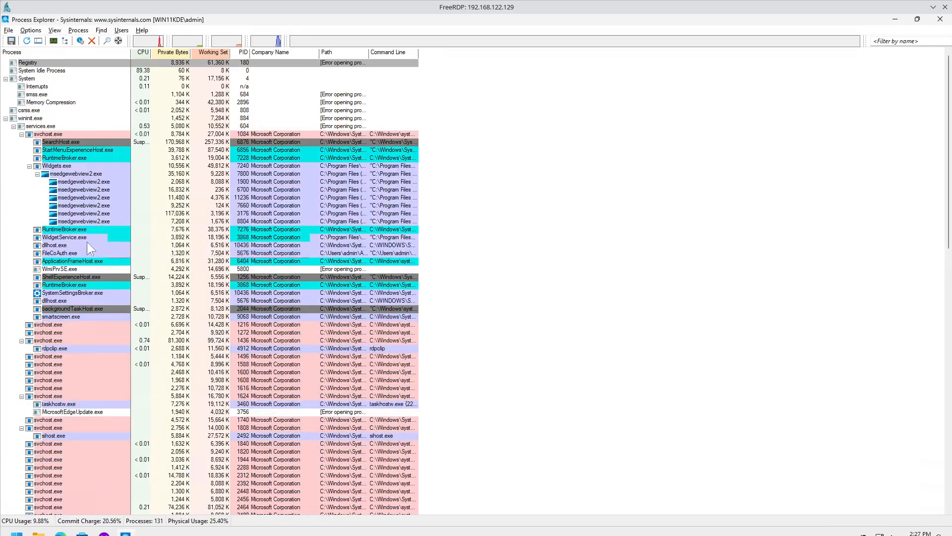
scroll(83, 255, down, 14)
click(71, 299)
key(End)
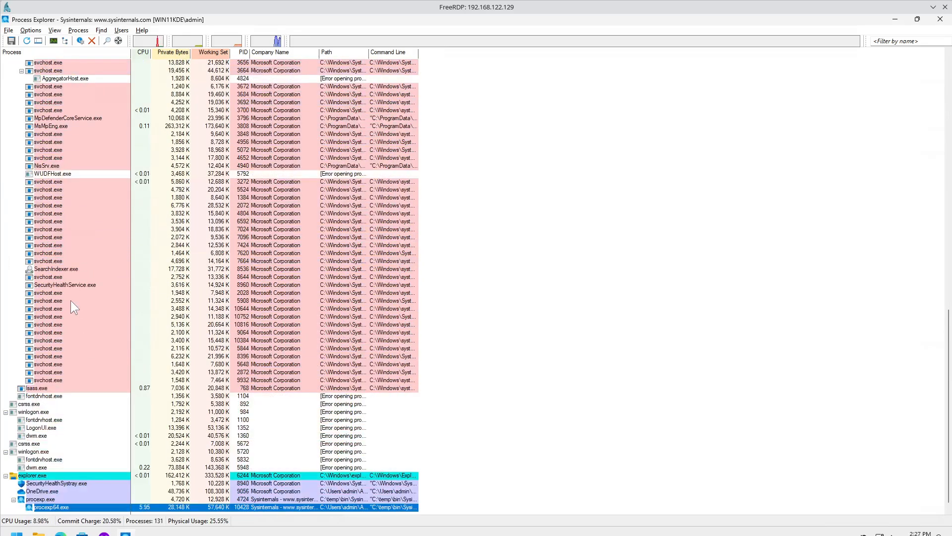
Step: Add the Image Type (64 vs 32-bit) column to the process list
click(43, 499)
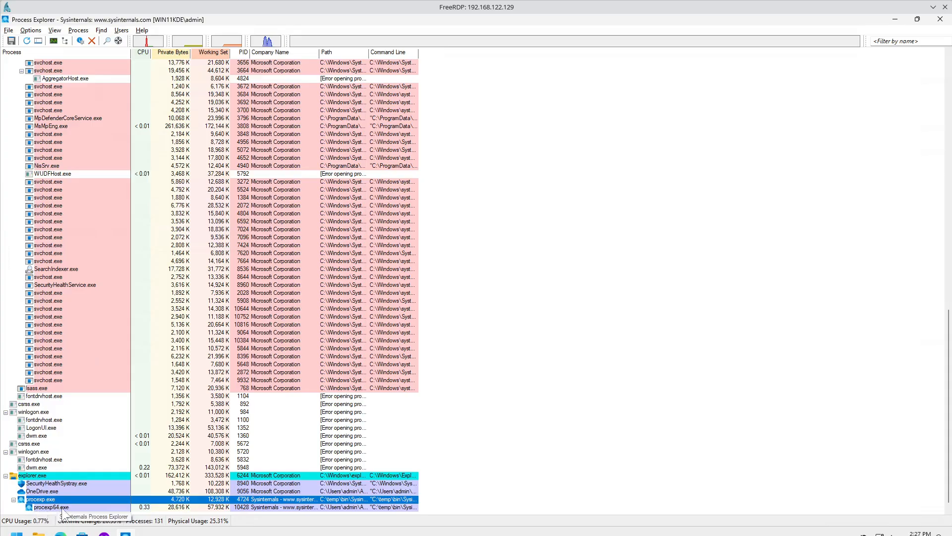
click(57, 507)
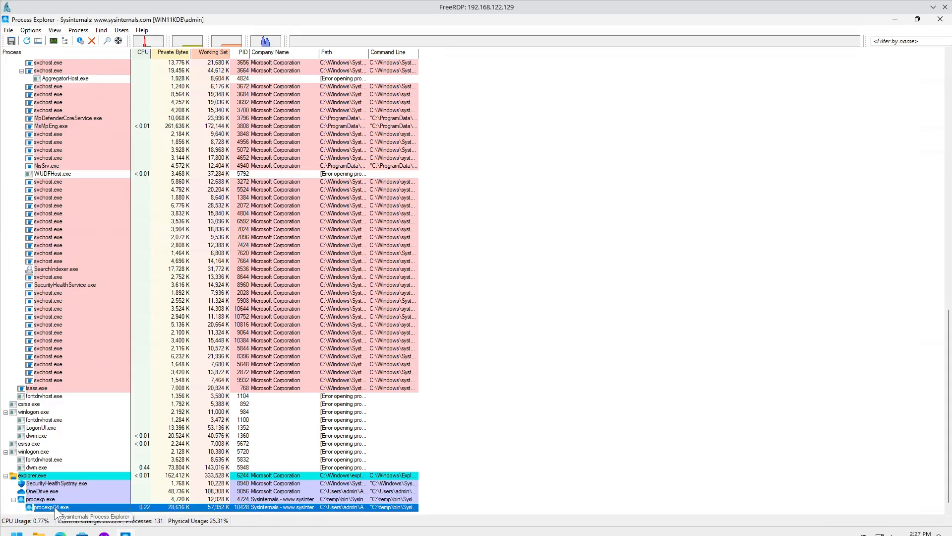
click(46, 499)
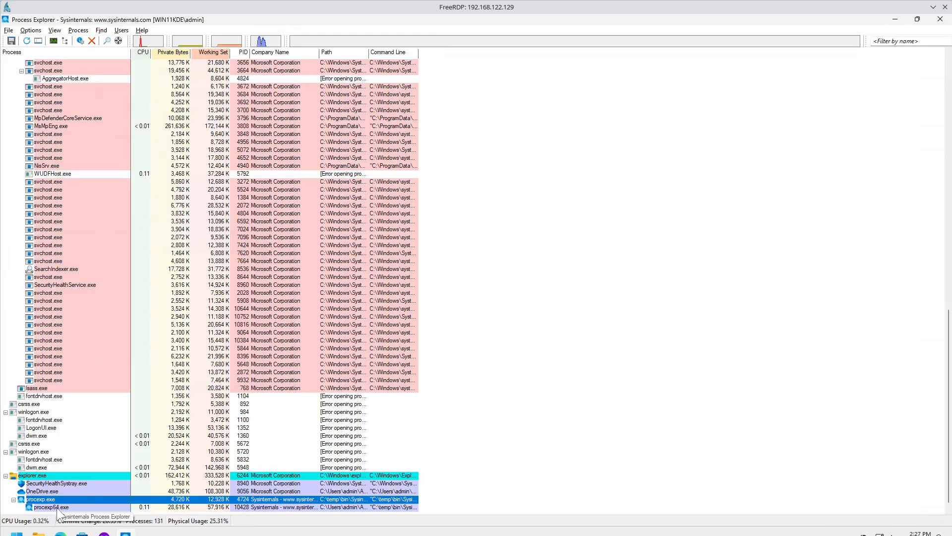
right_click(445, 52)
click(459, 59)
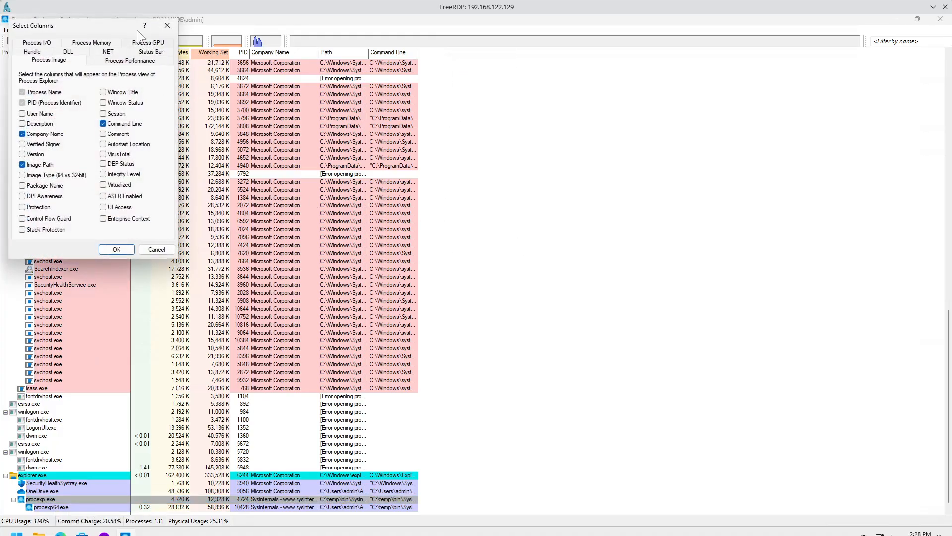
drag(129, 22, 667, 189)
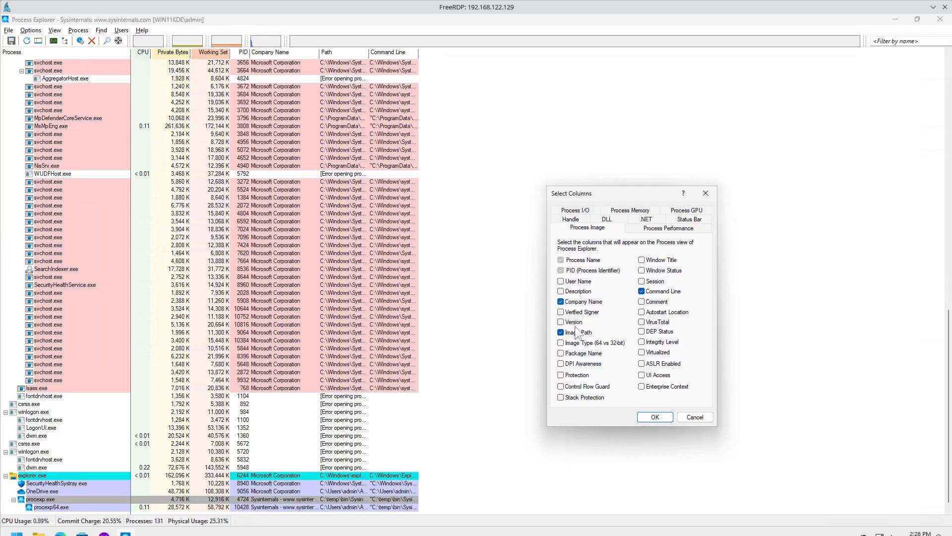
click(577, 343)
click(654, 417)
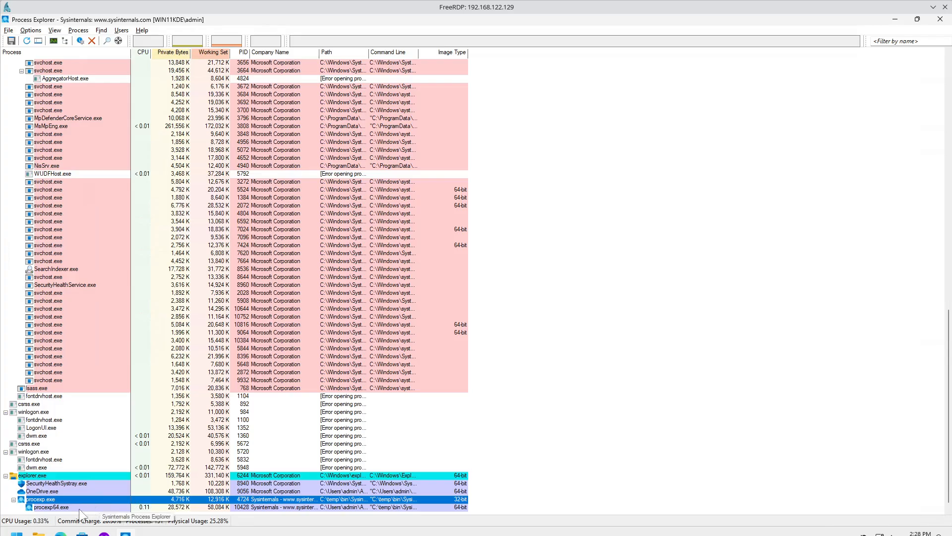
Step: Compare the image types of procexp.exe and its child process procexp64.exe
click(78, 507)
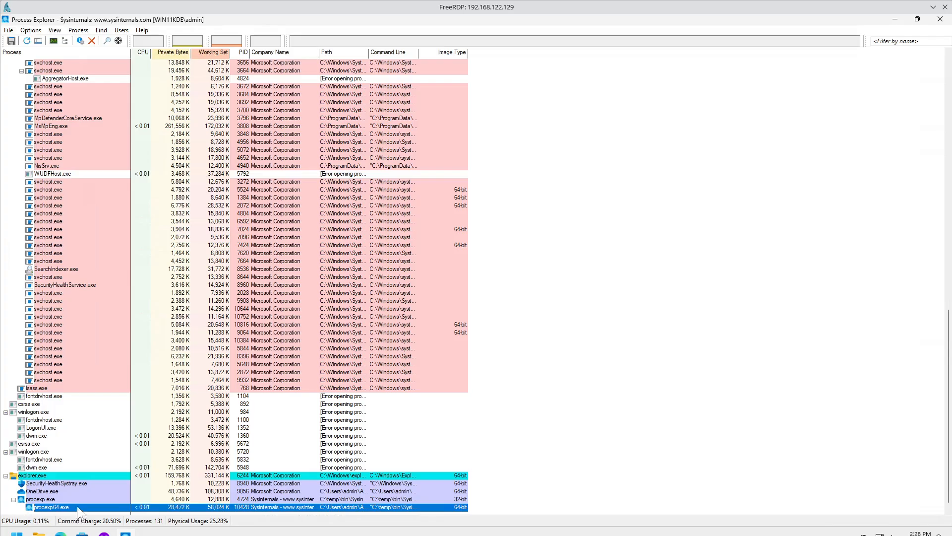
click(76, 499)
click(78, 507)
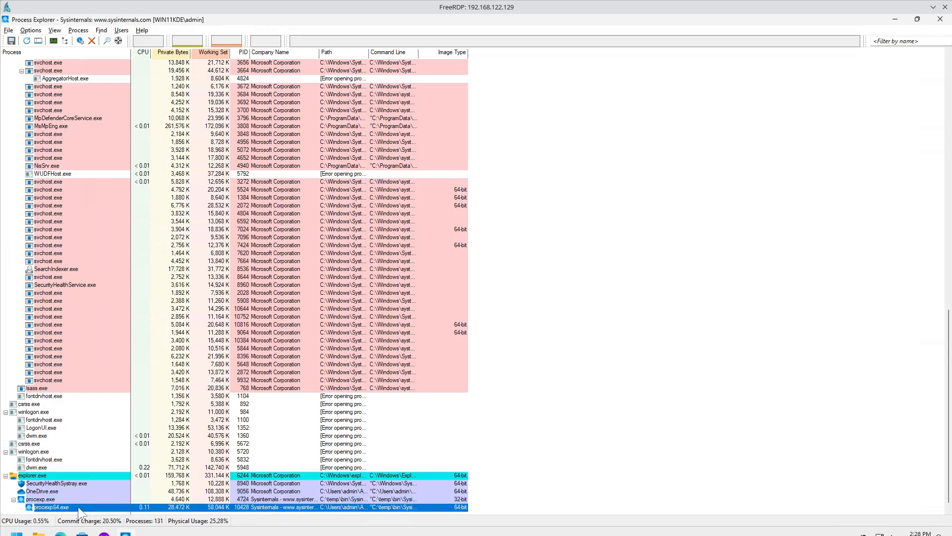
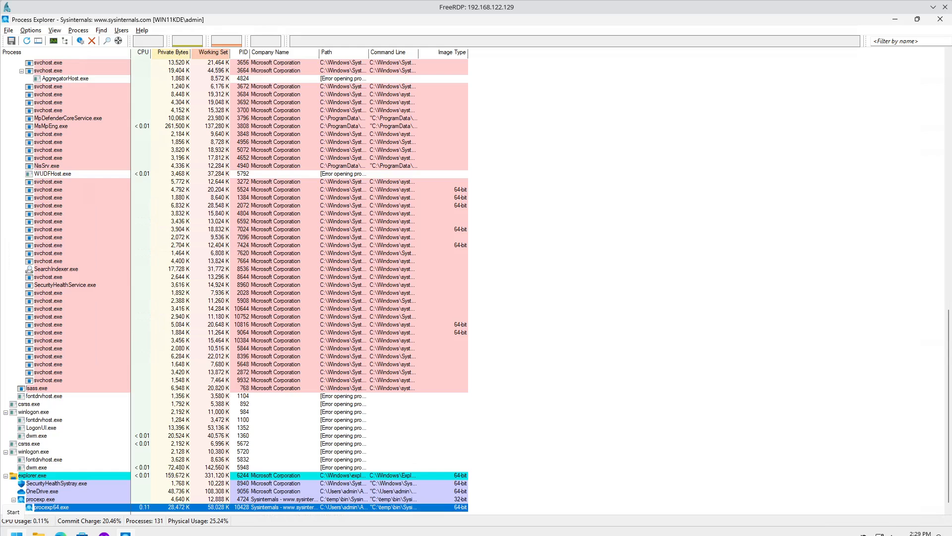
Step: Run regedit to launch the Registry Editor and move its window clear of the process tree
right_click(17, 533)
click(29, 476)
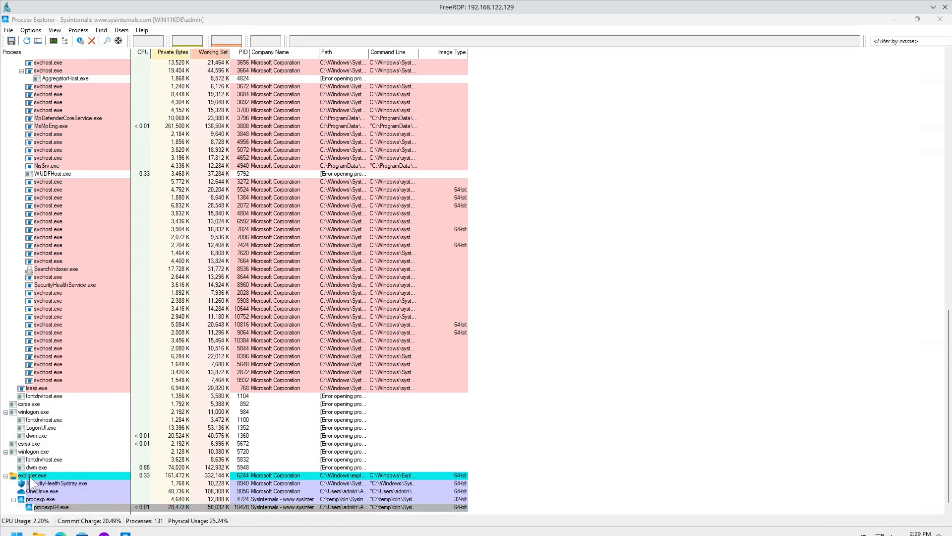
text(regedit)
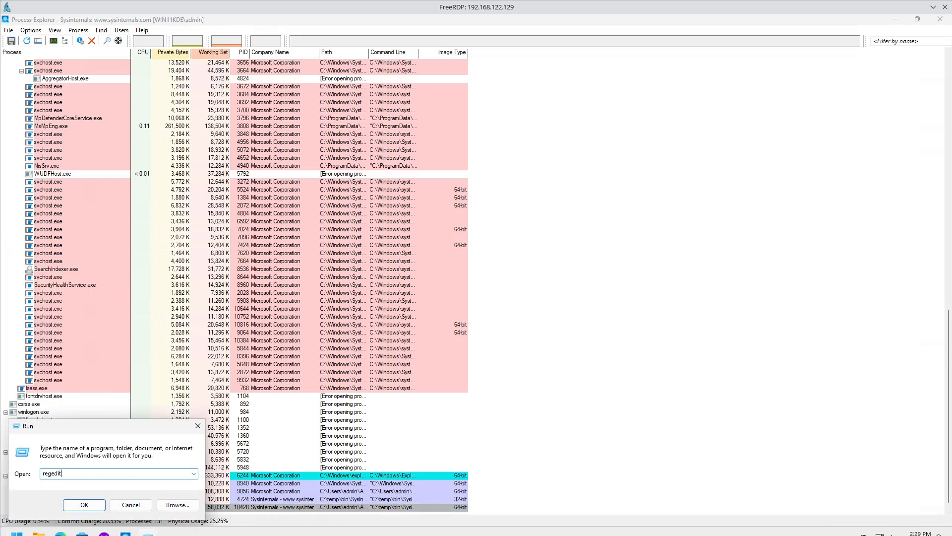
key(Return)
click(443, 355)
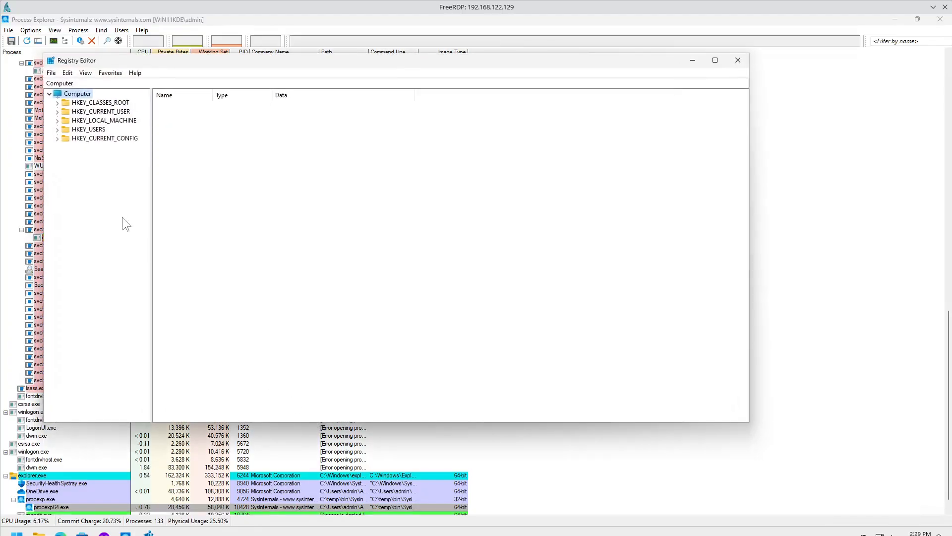
drag(253, 61, 418, 101)
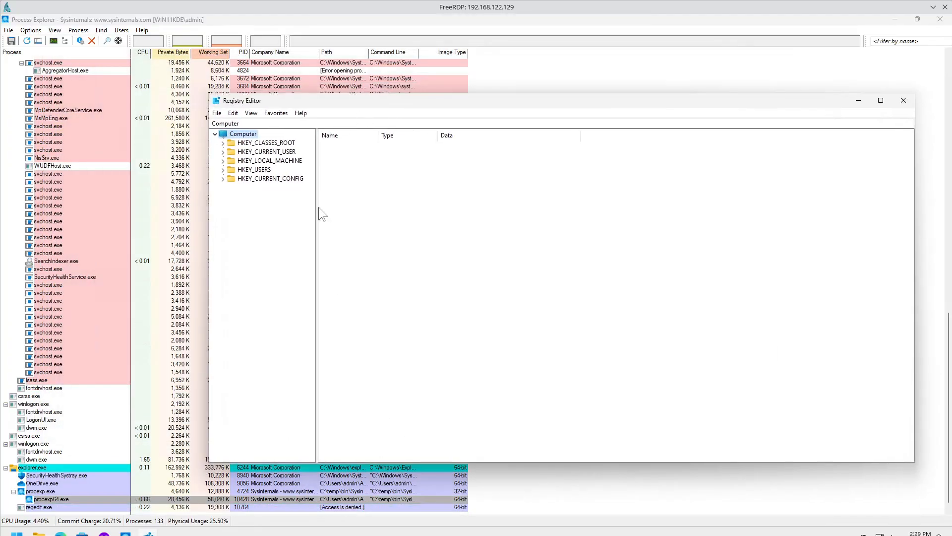
Step: Expand HKEY_LOCAL_MACHINE\SOFTWARE in the registry and open its WOW6432Node key to show the subkeys
click(223, 160)
click(230, 205)
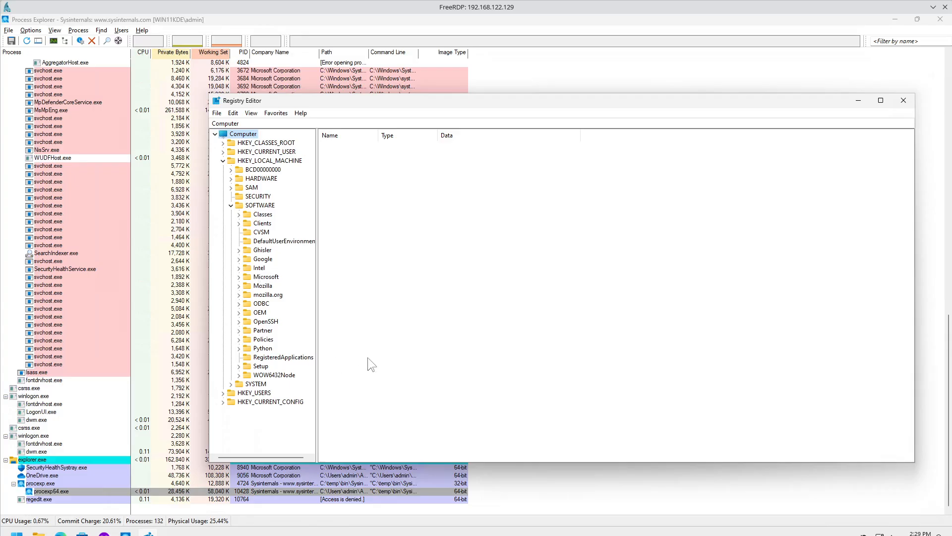
click(264, 375)
click(237, 375)
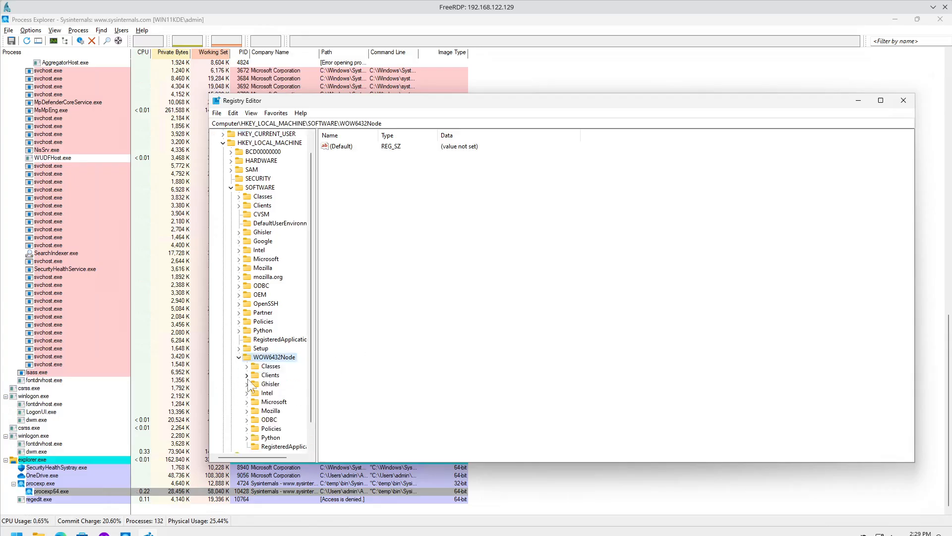
drag(312, 372, 308, 402)
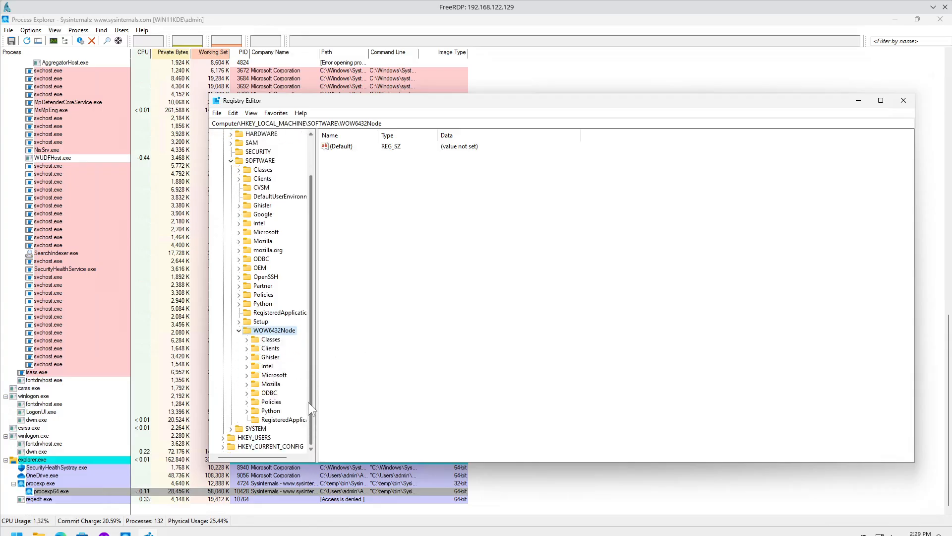
right_click(273, 333)
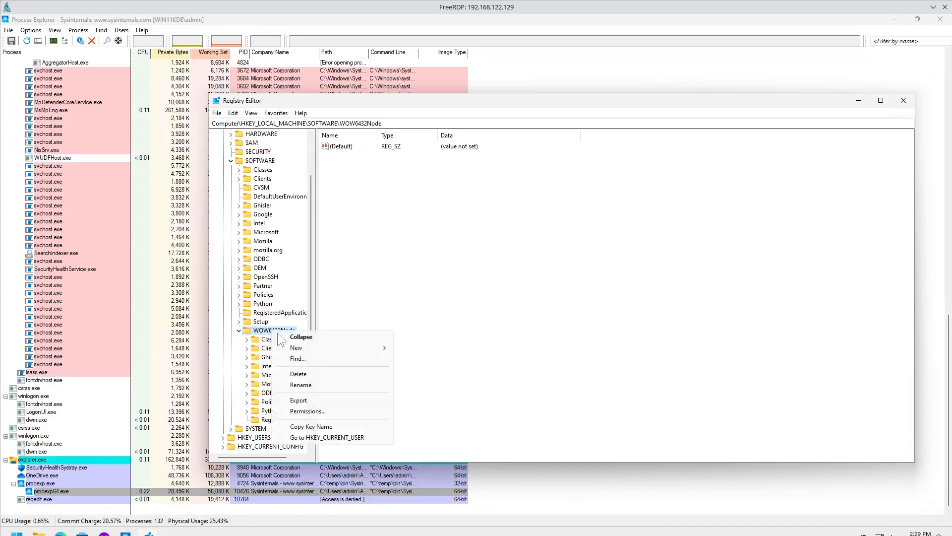
mouse_move(305, 346)
click(311, 319)
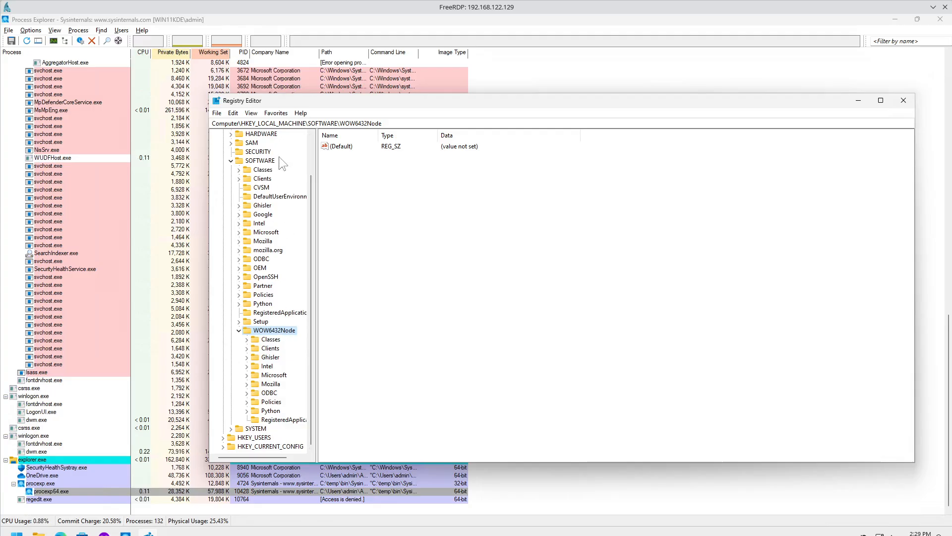
Step: Compare the subkeys of HKEY_LOCAL_MACHINE\SOFTWARE with those of its WOW6432Node key
click(259, 160)
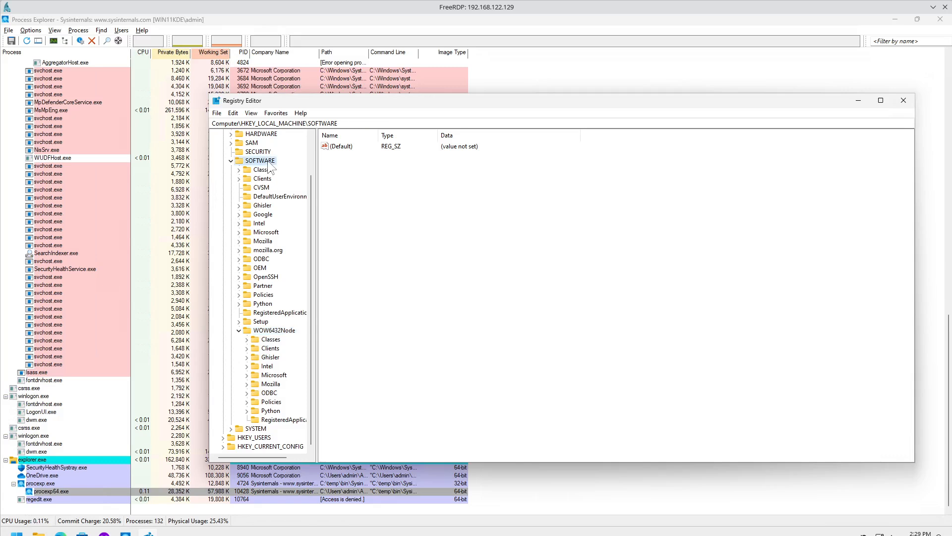
scroll(311, 221, up, 2)
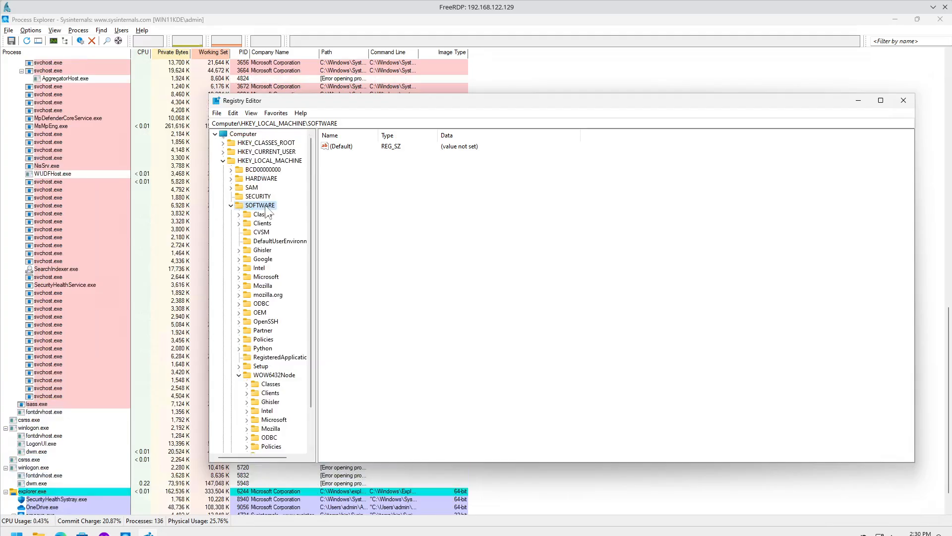
click(280, 378)
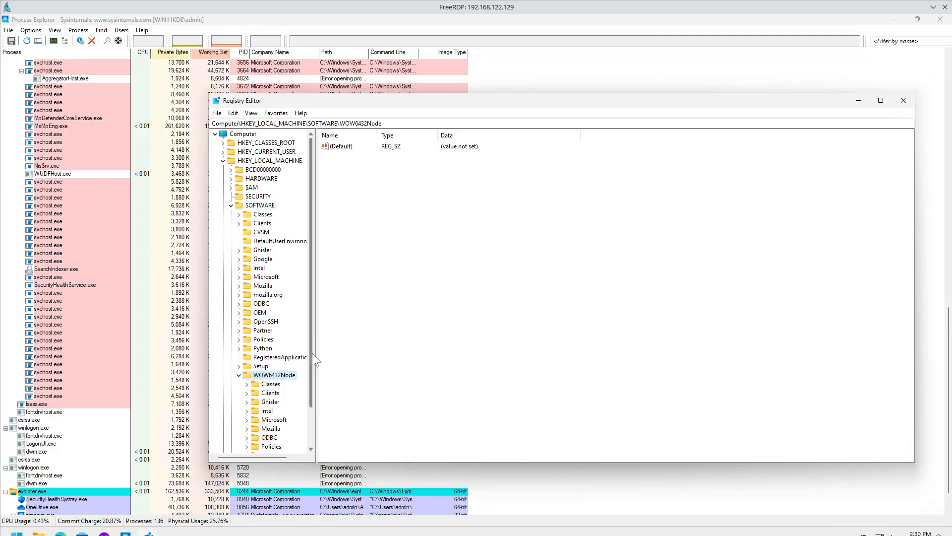
scroll(309, 379, down, 1)
drag(308, 379, 307, 392)
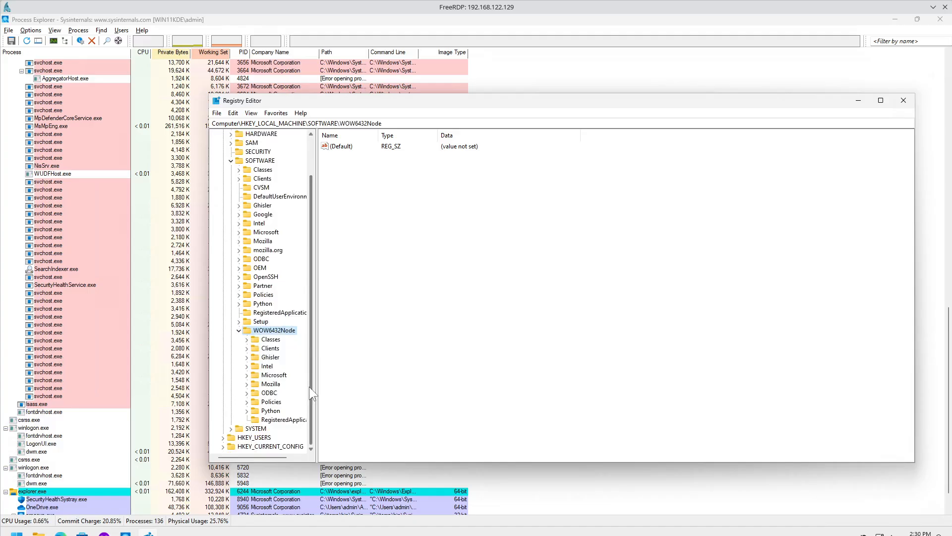
click(263, 161)
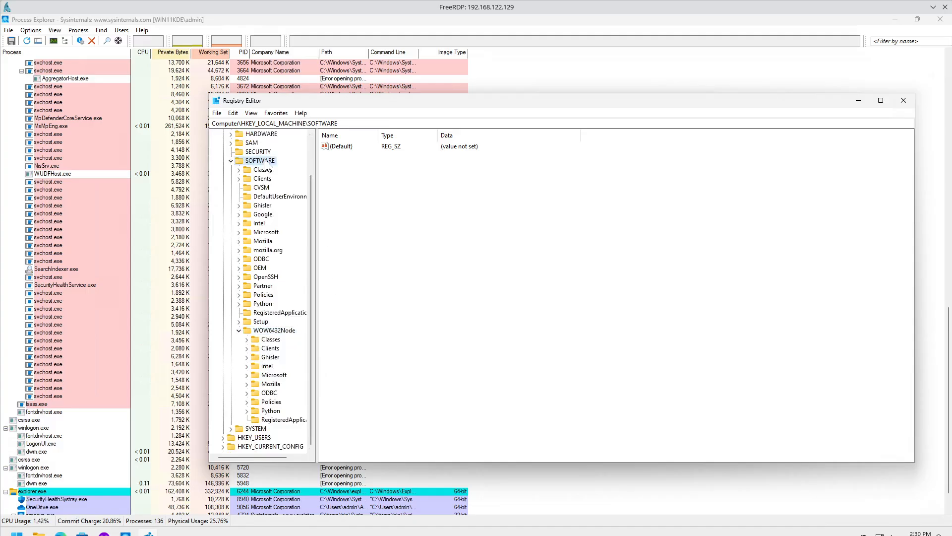
click(285, 331)
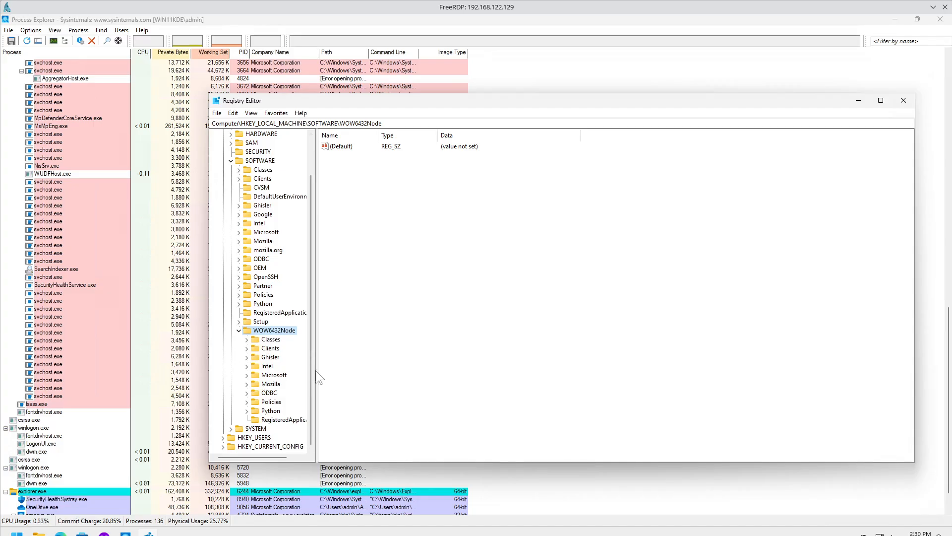
drag(310, 257, 309, 213)
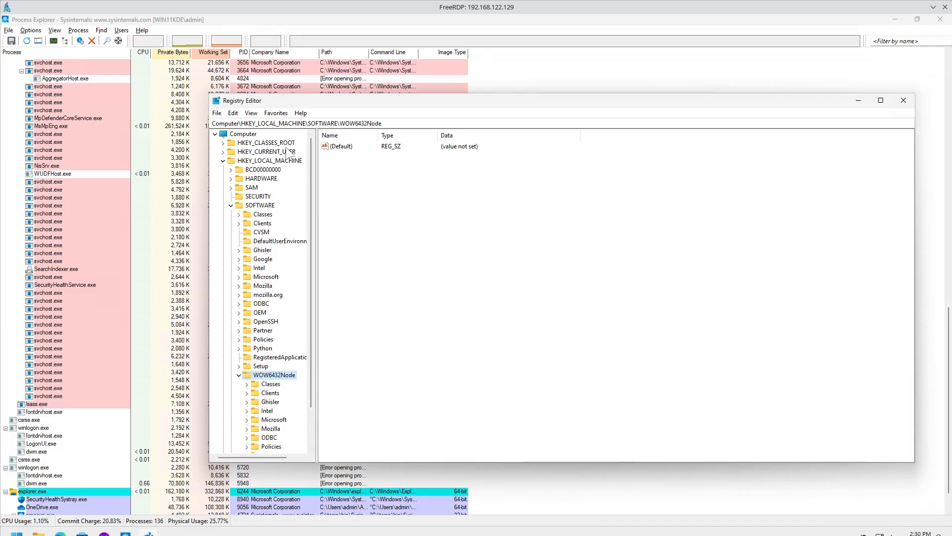
click(265, 205)
click(281, 377)
Step: Close the Registry Editor and inspect procexp.exe and its child procexp64.exe under explorer.exe in Process Explorer
click(904, 101)
scroll(442, 367, down, 3)
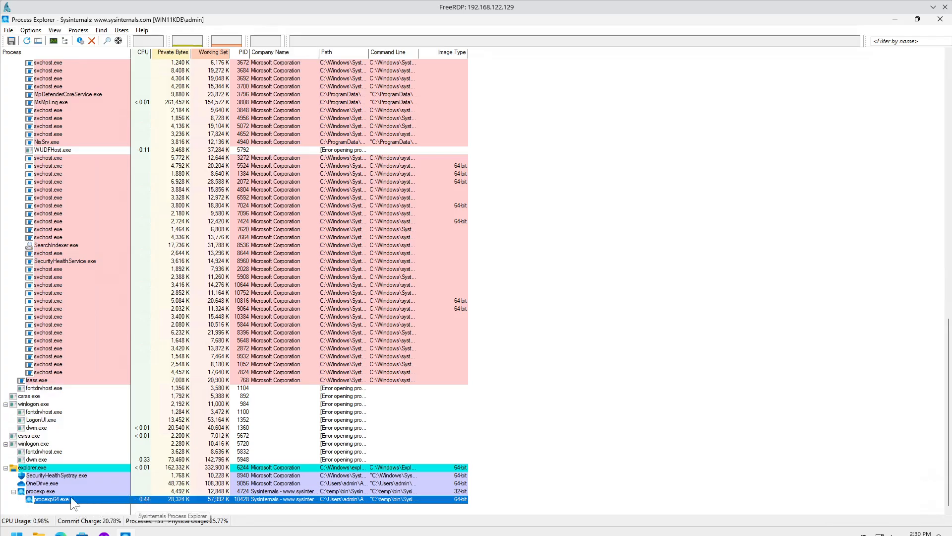
click(40, 490)
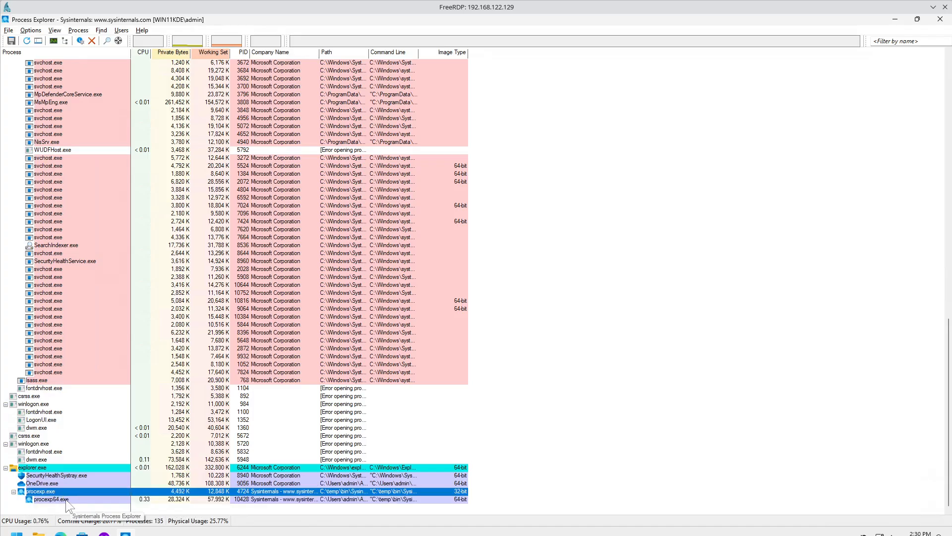
click(59, 500)
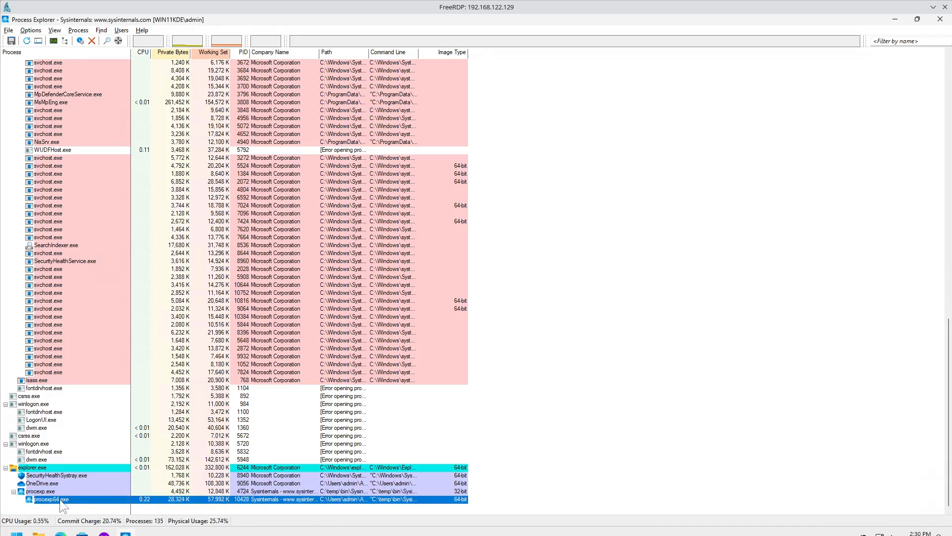
Step: Close the Downloads folder window and bring the SysinternalsSuite folder window to the front
mouse_move(39, 532)
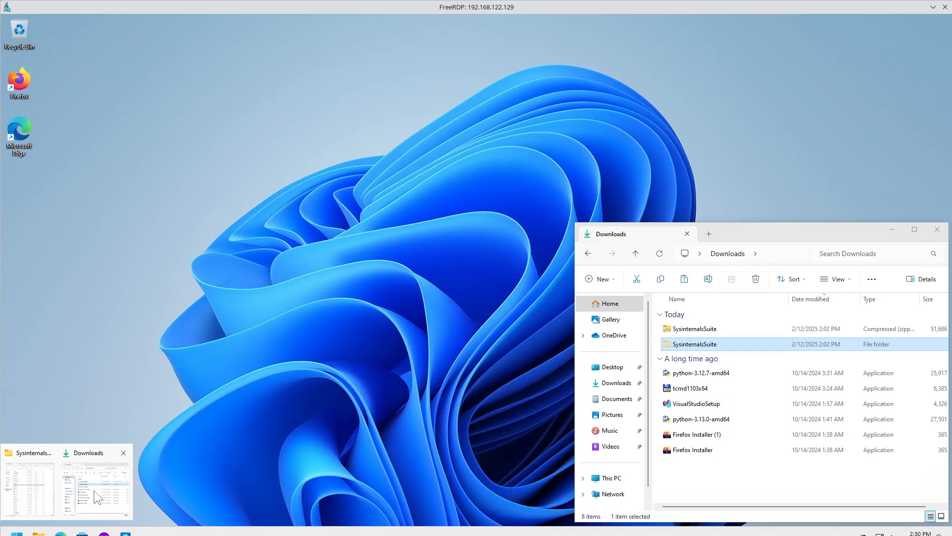
click(93, 490)
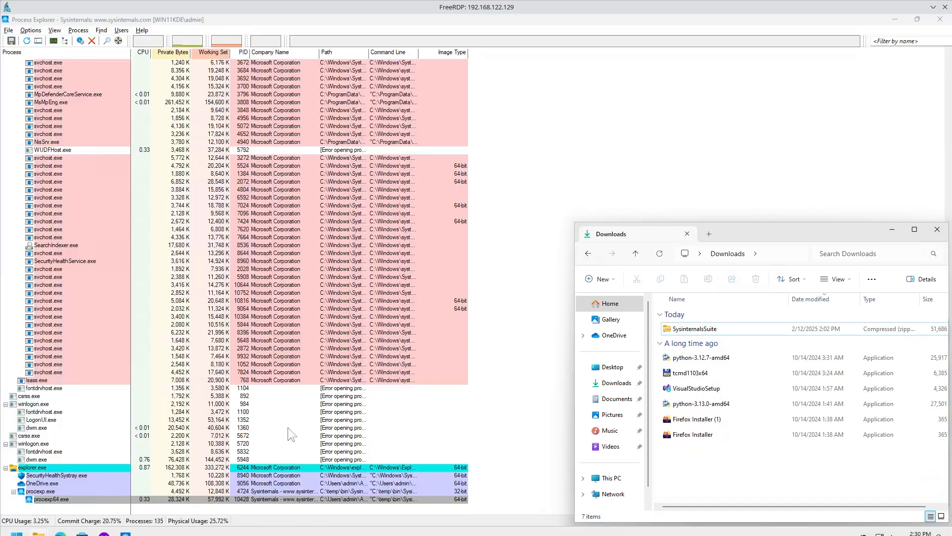
click(937, 229)
click(39, 532)
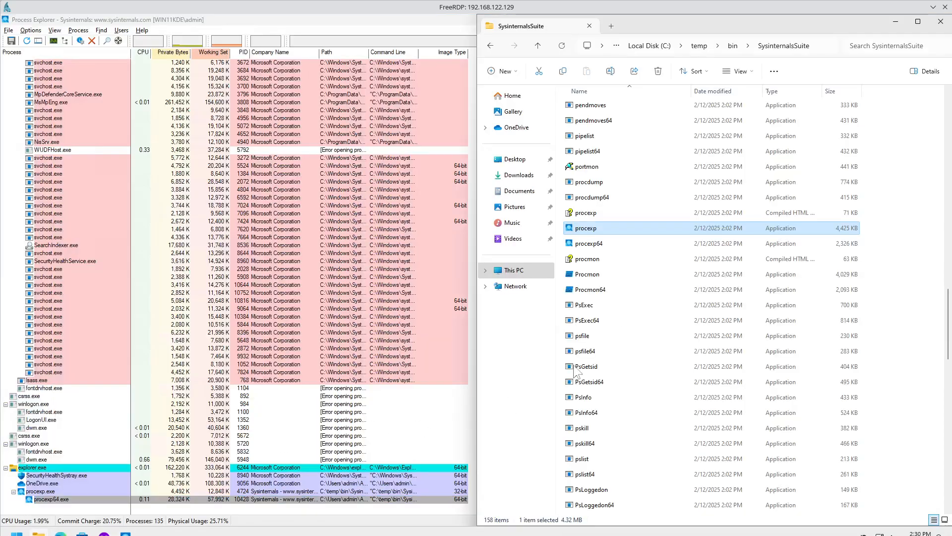
Step: Open the compiled help file procexp.chm from the SysinternalsSuite folder, accept the security warning and choose the Overview topic
click(598, 240)
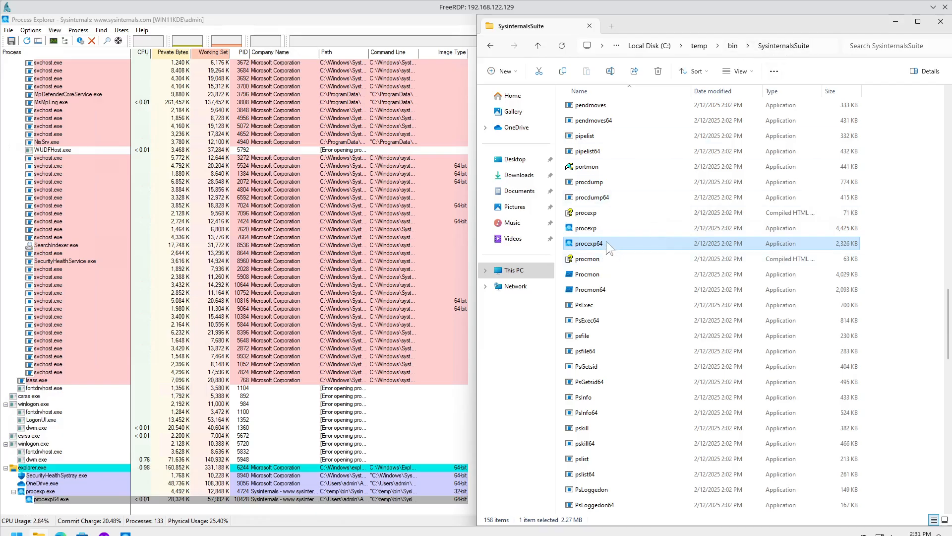
double_click(601, 211)
click(524, 288)
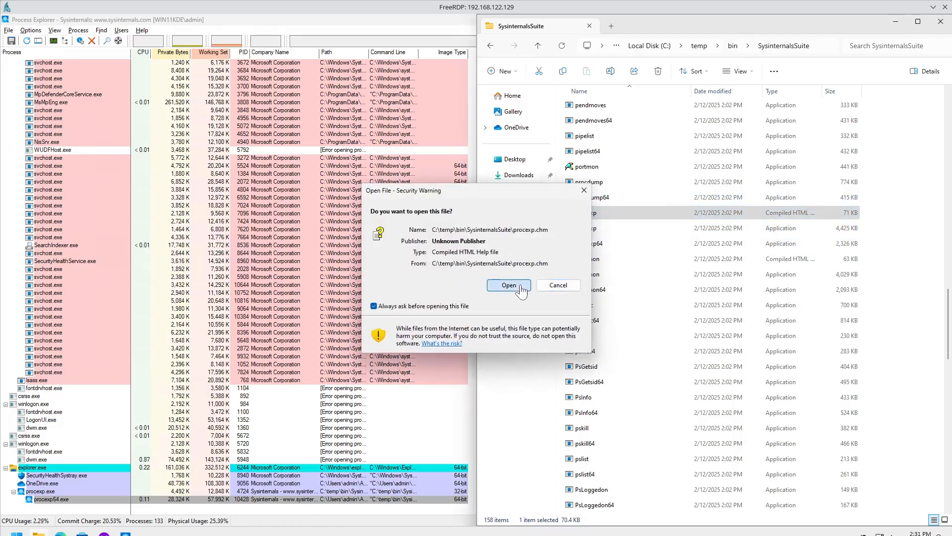
click(95, 152)
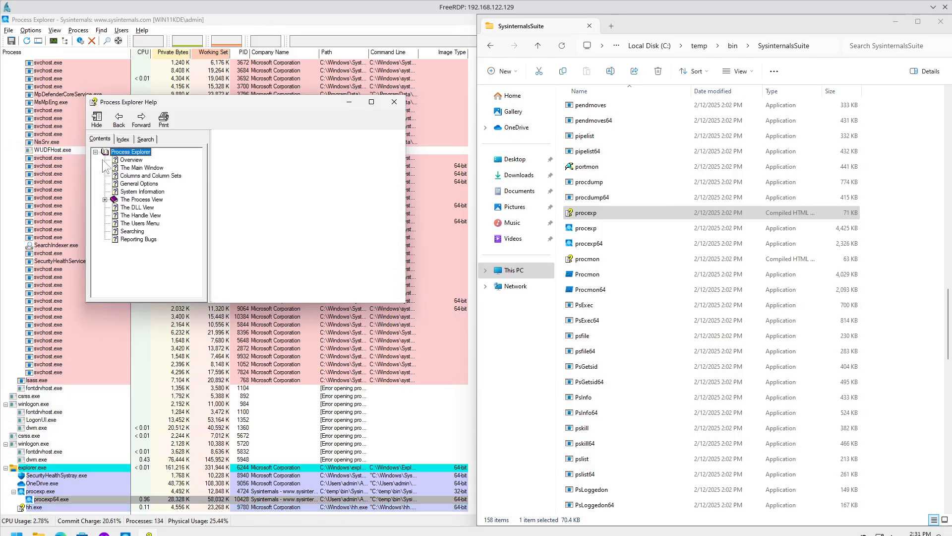
click(131, 159)
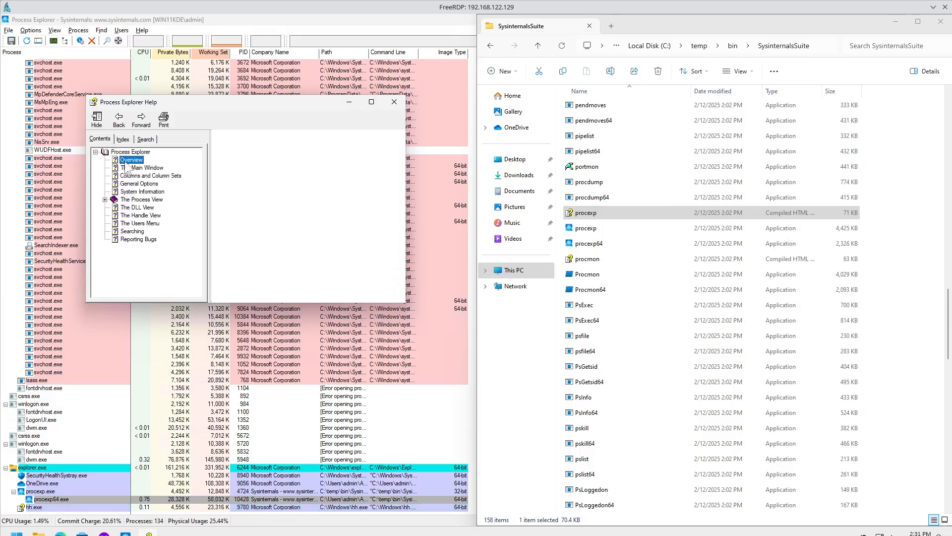
Step: Close the compiled help window, open Process Explorer's built-in Help page in the browser and close the browser again
click(398, 98)
click(142, 31)
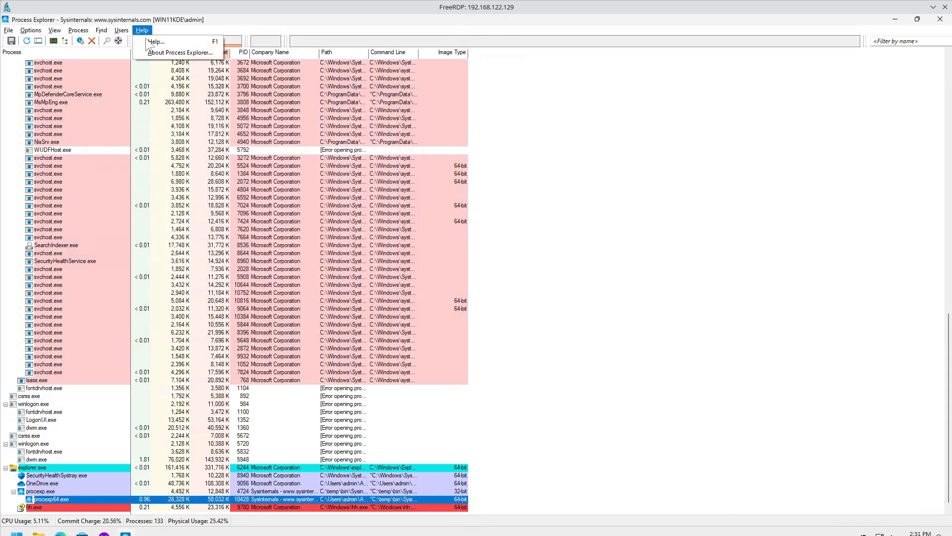
click(155, 44)
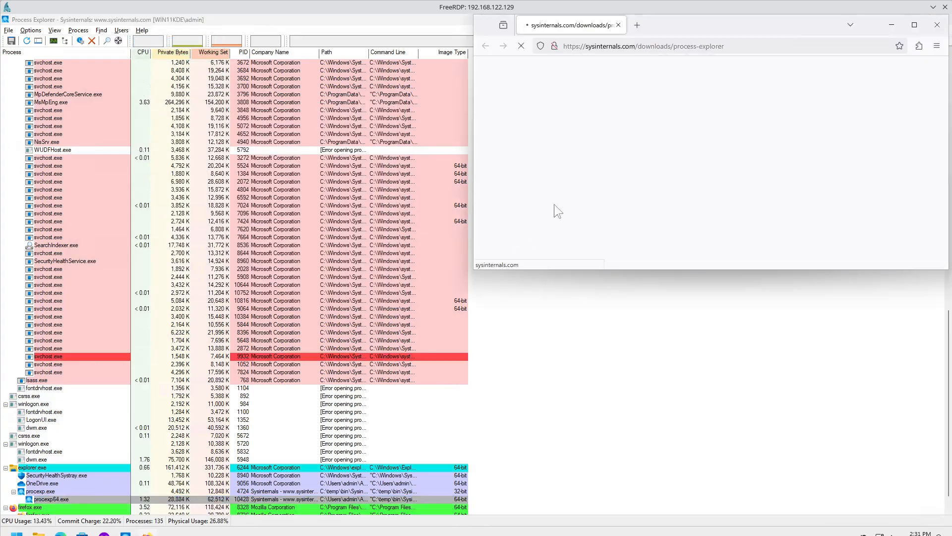
click(937, 25)
click(144, 30)
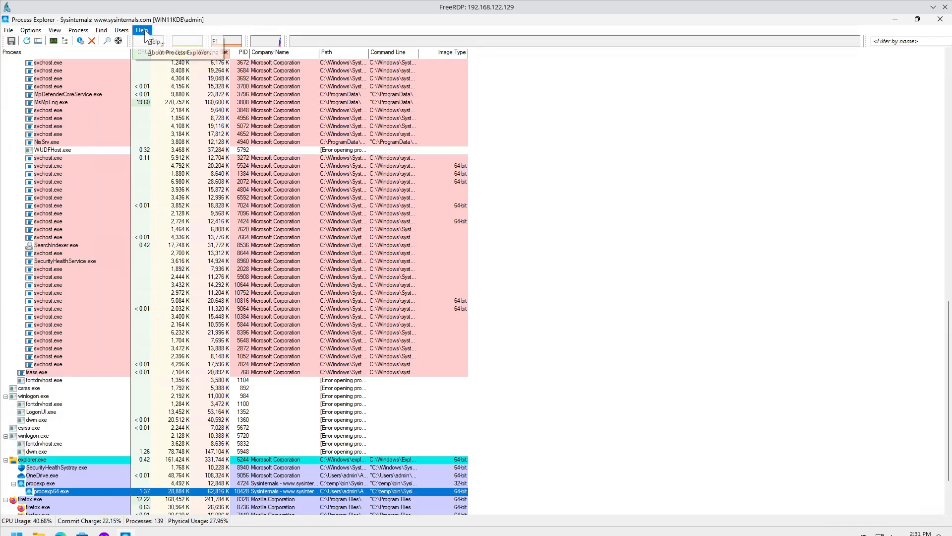
click(173, 29)
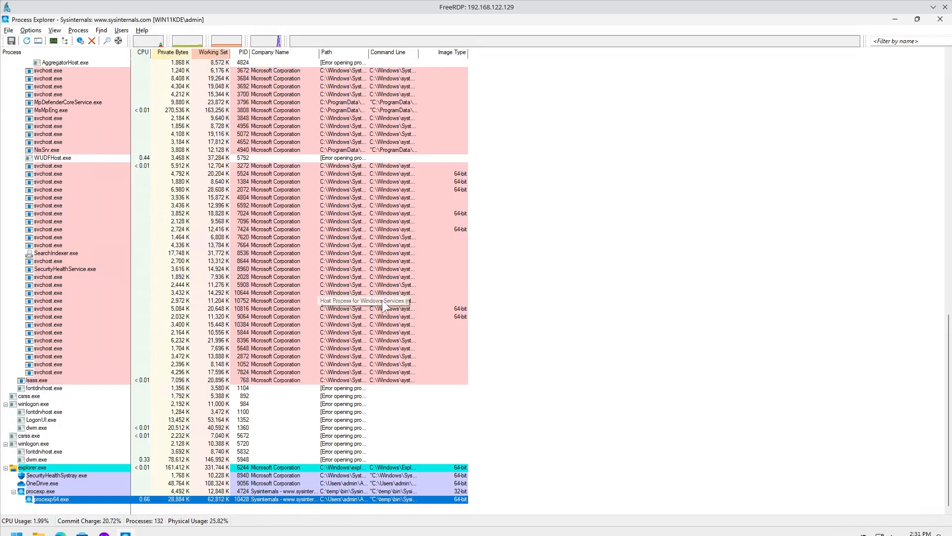
Step: Reopen procexp.chm from the SysinternalsSuite folder, accept the security warning and choose the topic The Main Window
click(40, 531)
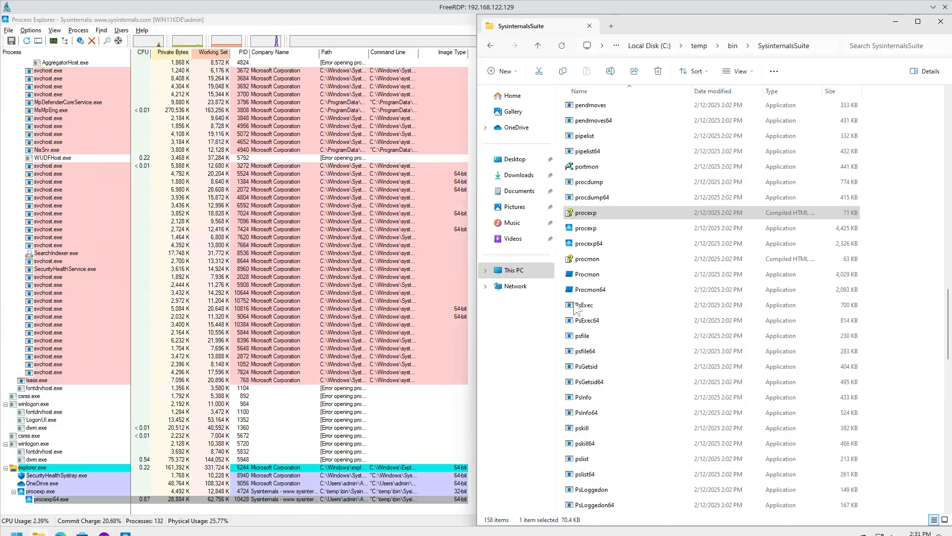
double_click(597, 211)
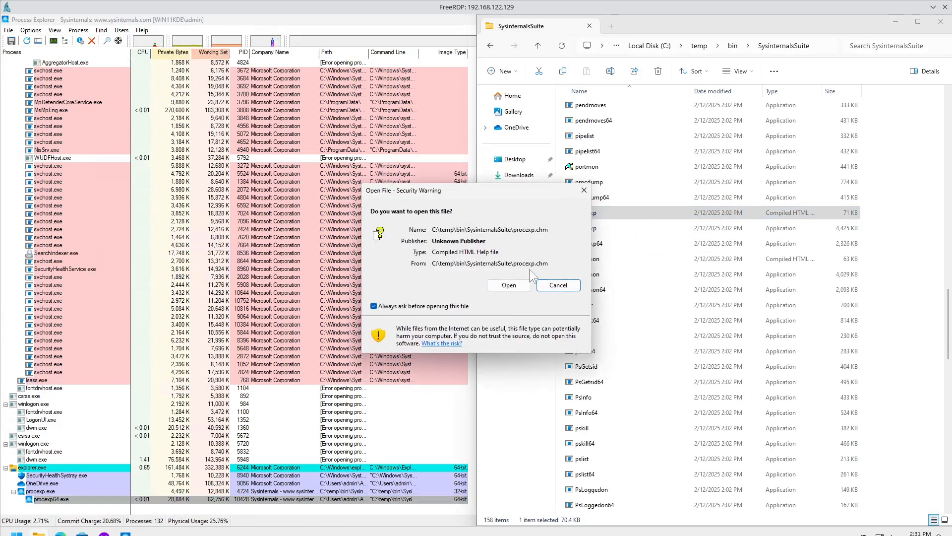
click(508, 285)
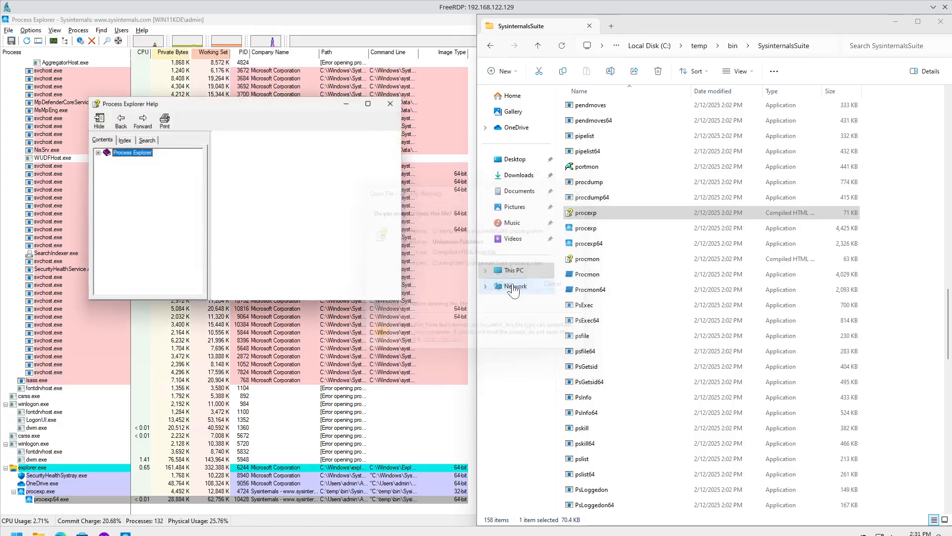
click(96, 152)
click(133, 169)
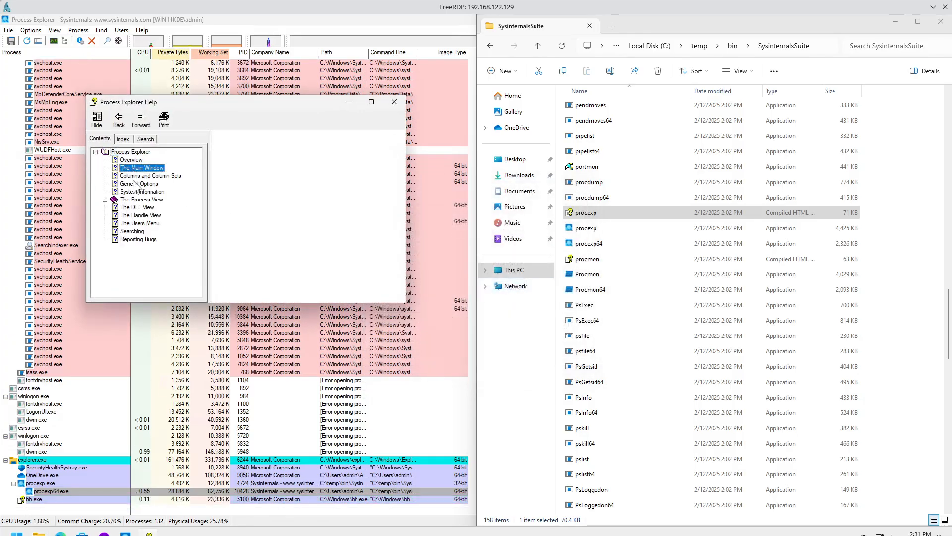
Step: Check the help topics System Information, The Users Menu and Reporting Bugs, and close the help window
click(142, 192)
click(140, 224)
click(138, 238)
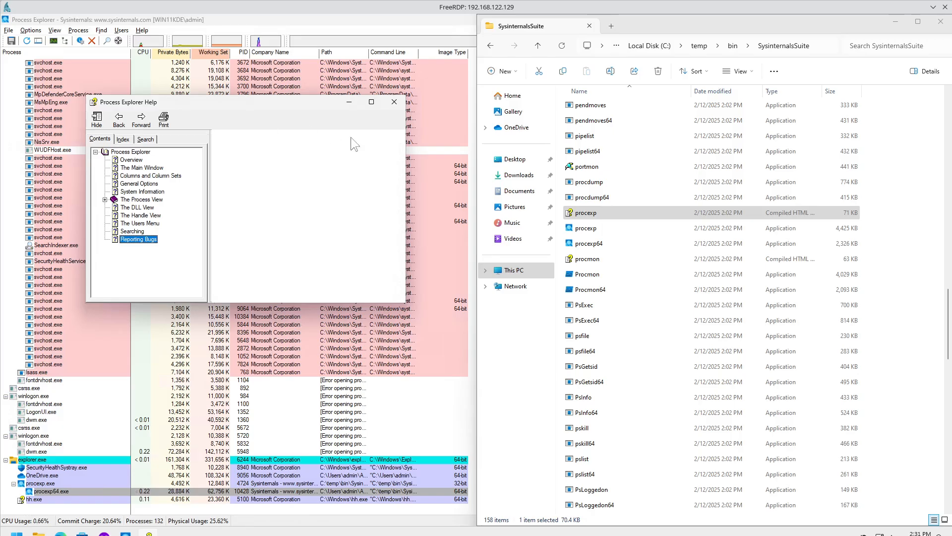
drag(149, 106, 174, 113)
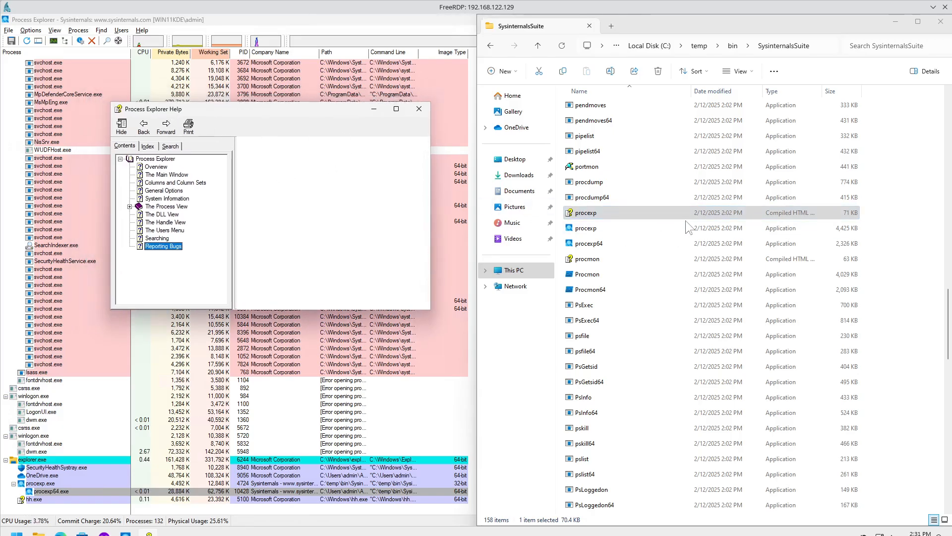
click(418, 108)
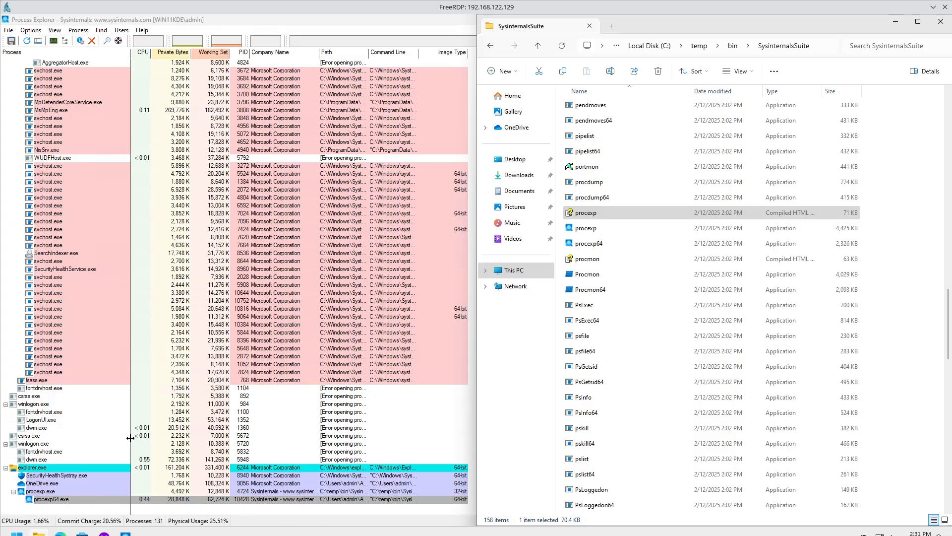
Step: Look through the process tree in Process Explorer and open the properties of procexp64.exe under procexp.exe
scroll(122, 382, up, 20)
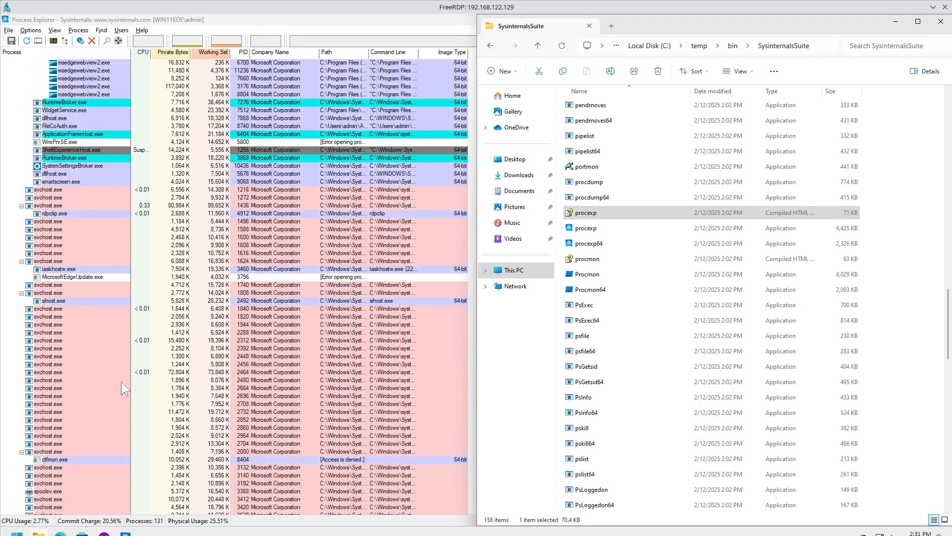
scroll(123, 383, down, 11)
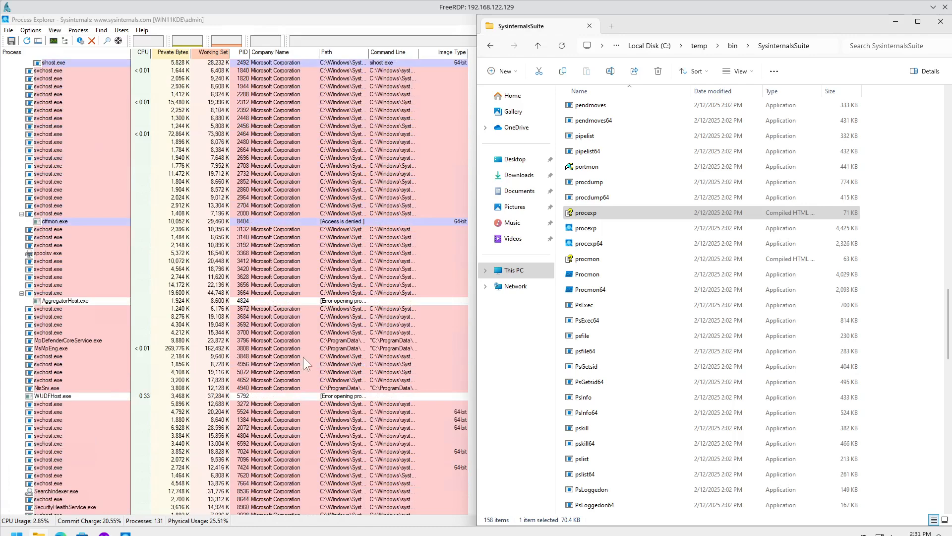
scroll(347, 337, down, 10)
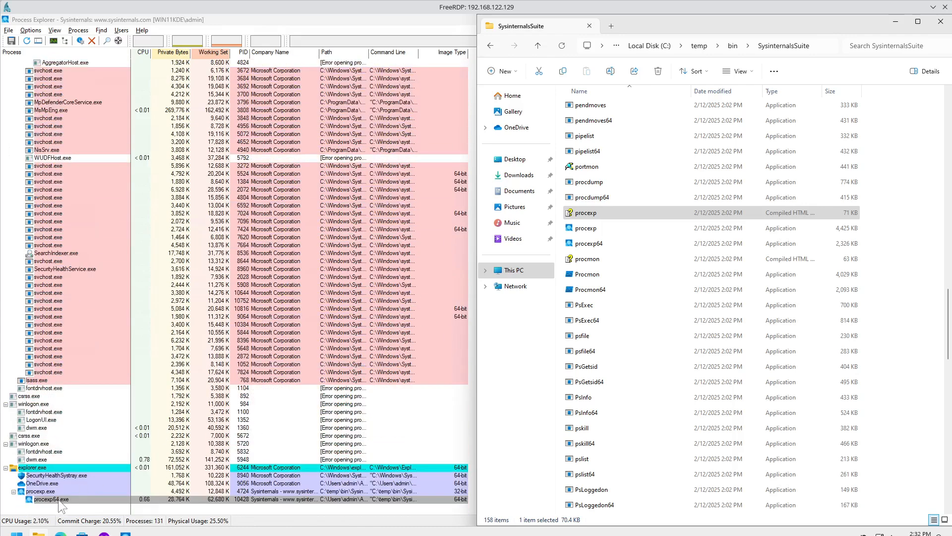
right_click(61, 499)
click(94, 483)
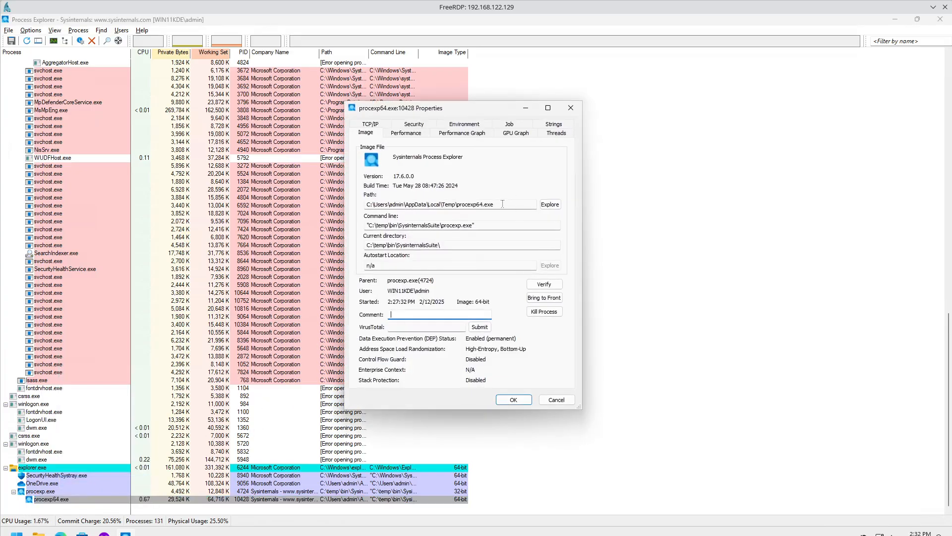
Step: Compare the executable name in the image path of procexp64.exe with the one in its command line
click(466, 204)
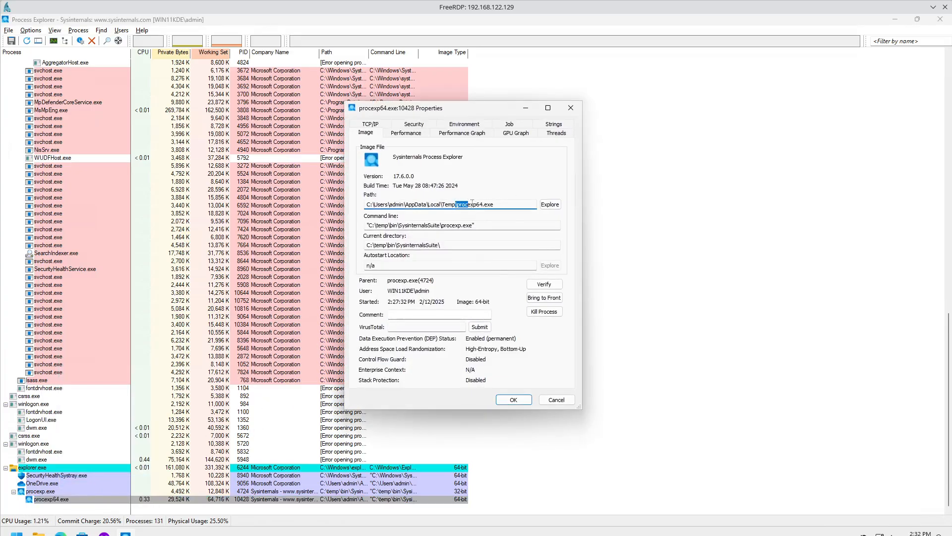
drag(459, 204, 494, 206)
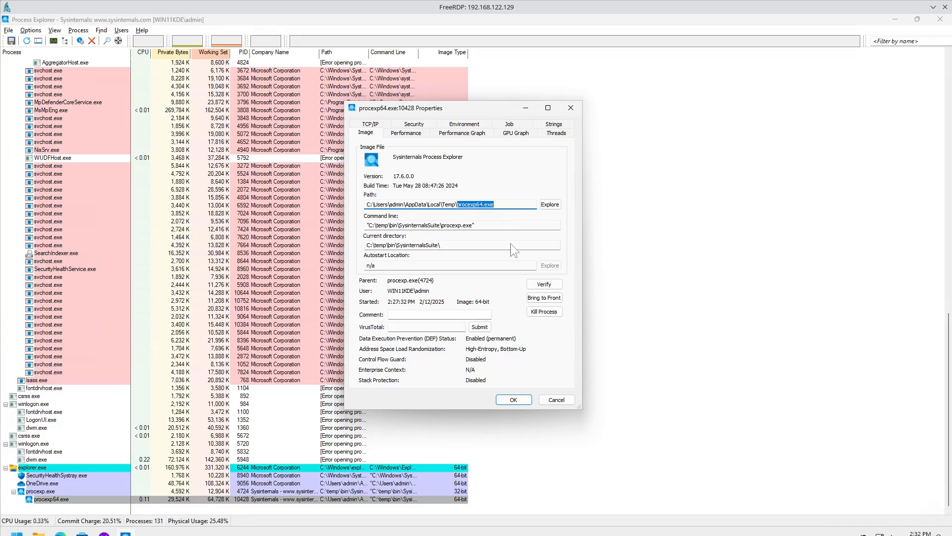
click(505, 204)
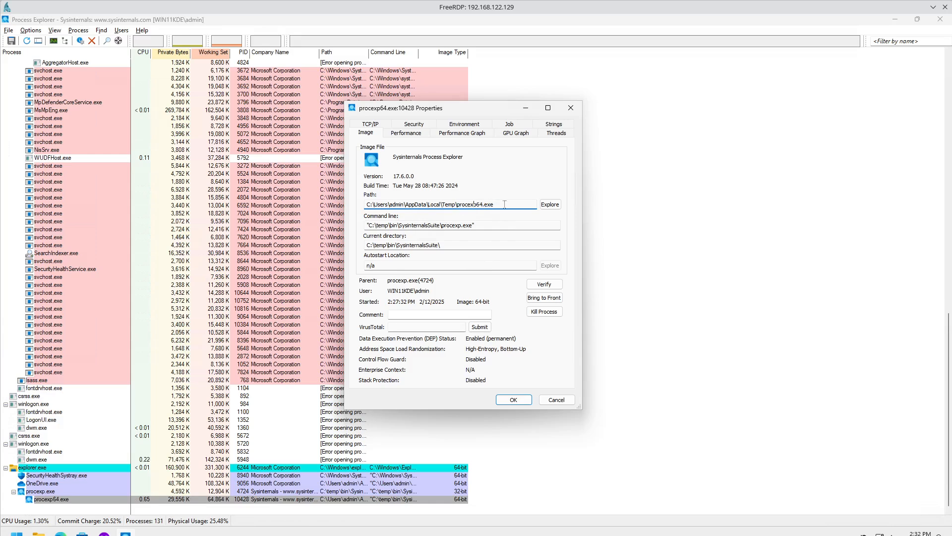
drag(505, 204, 466, 205)
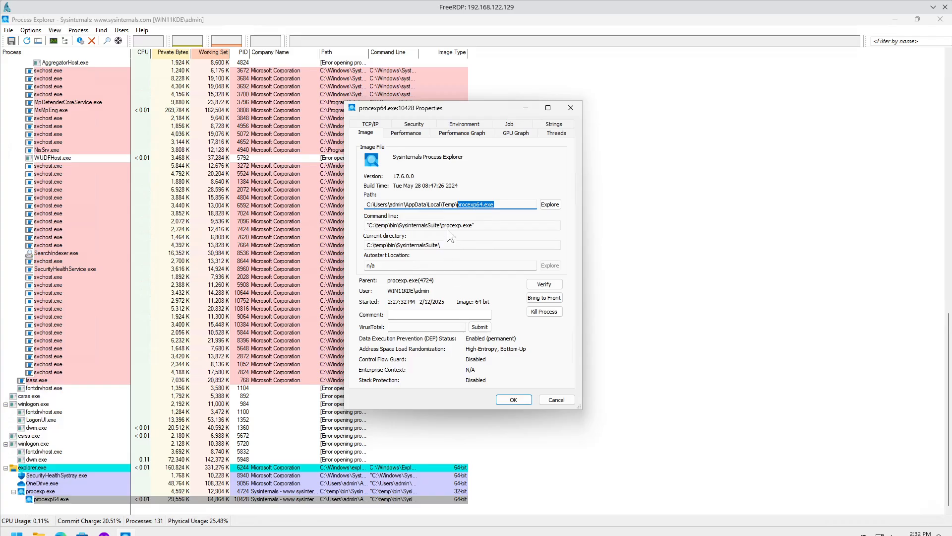
drag(442, 225, 472, 225)
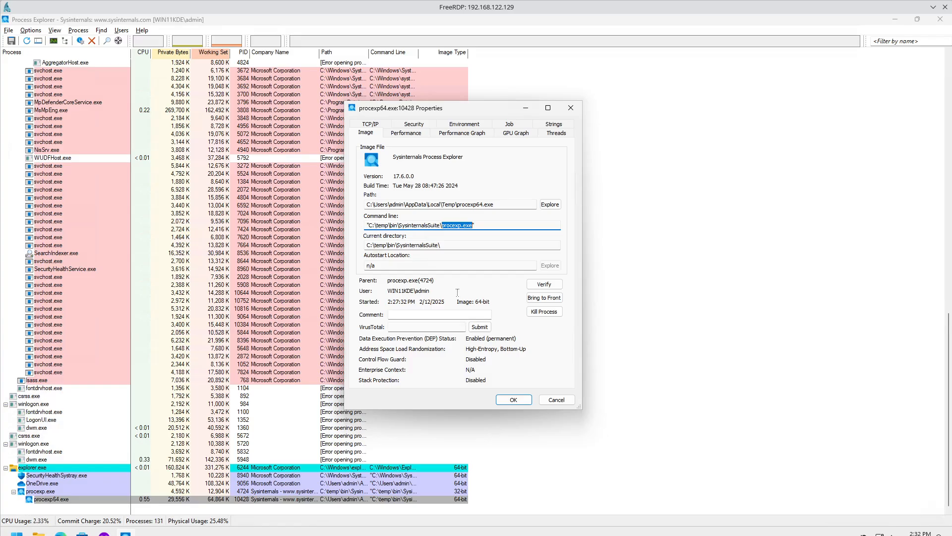
Step: Compare the sizes of the procexp and procexp64 applications in the SysinternalsSuite folder and check the file properties of procexp
click(39, 531)
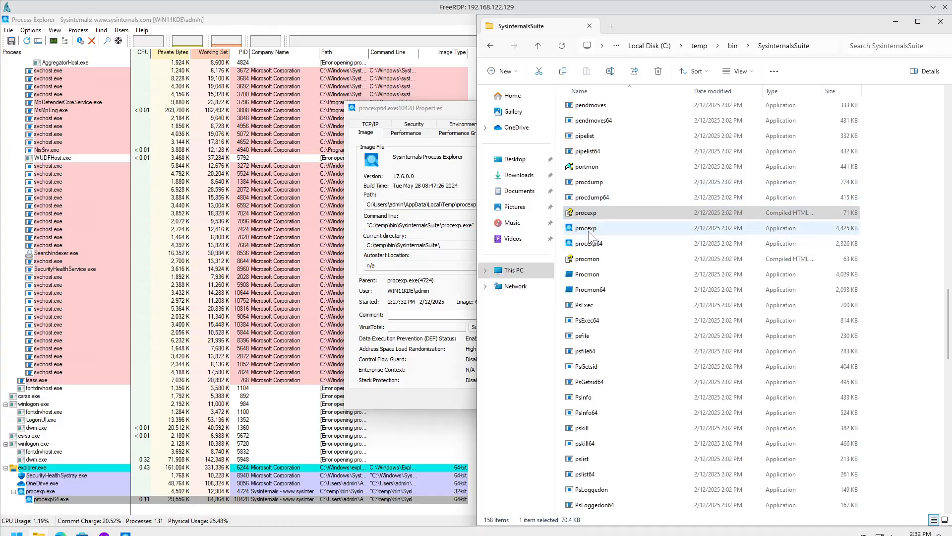
click(591, 229)
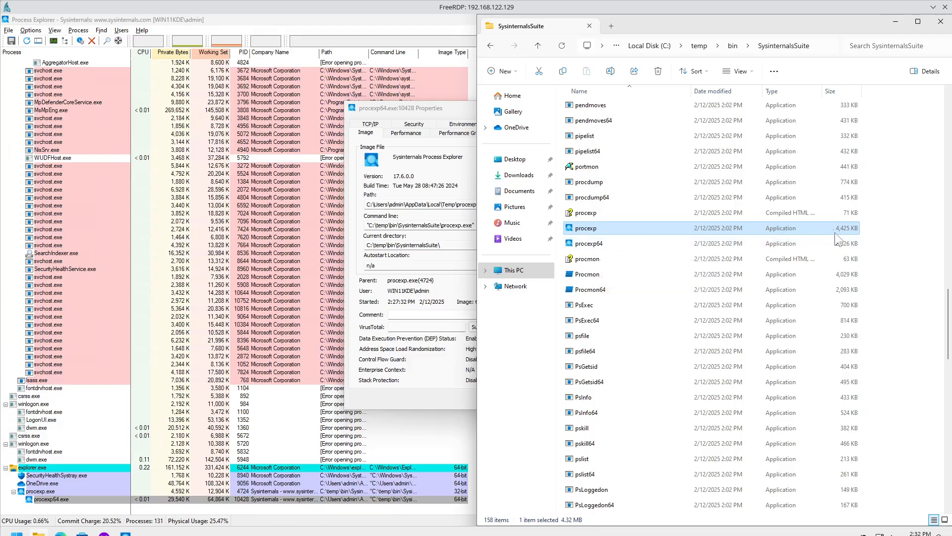
click(828, 245)
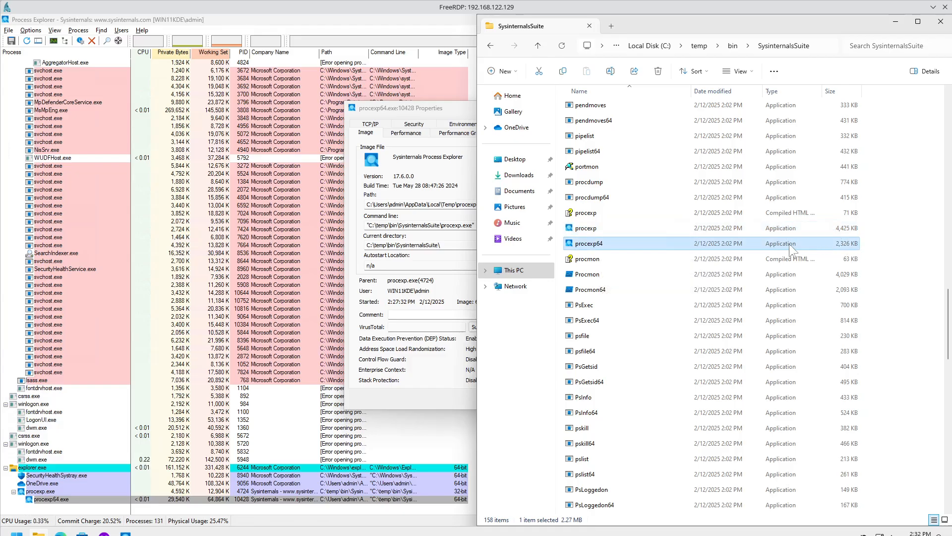
click(590, 228)
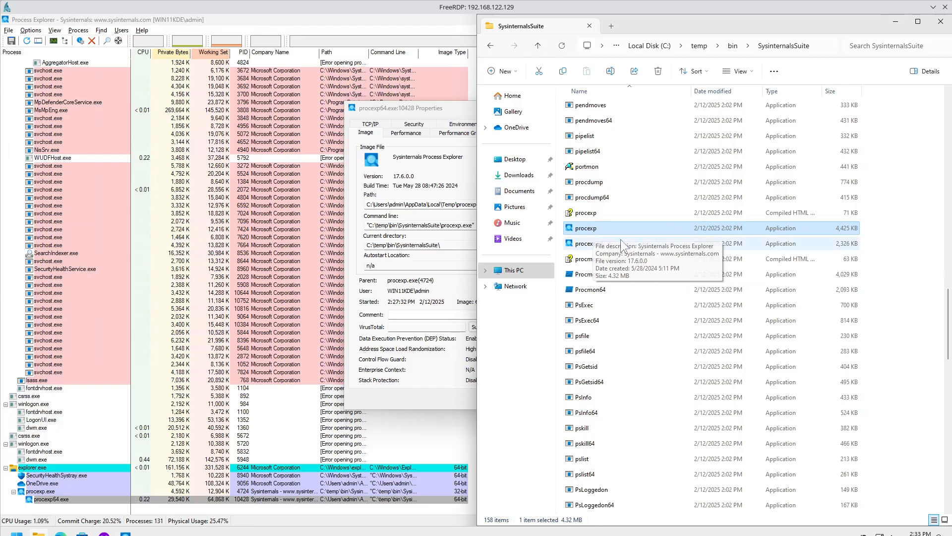
right_click(593, 225)
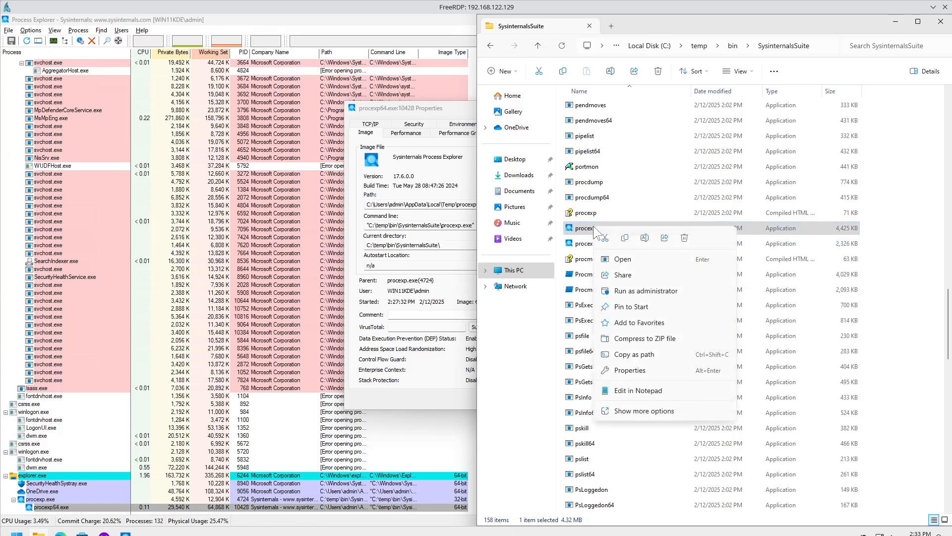
click(643, 375)
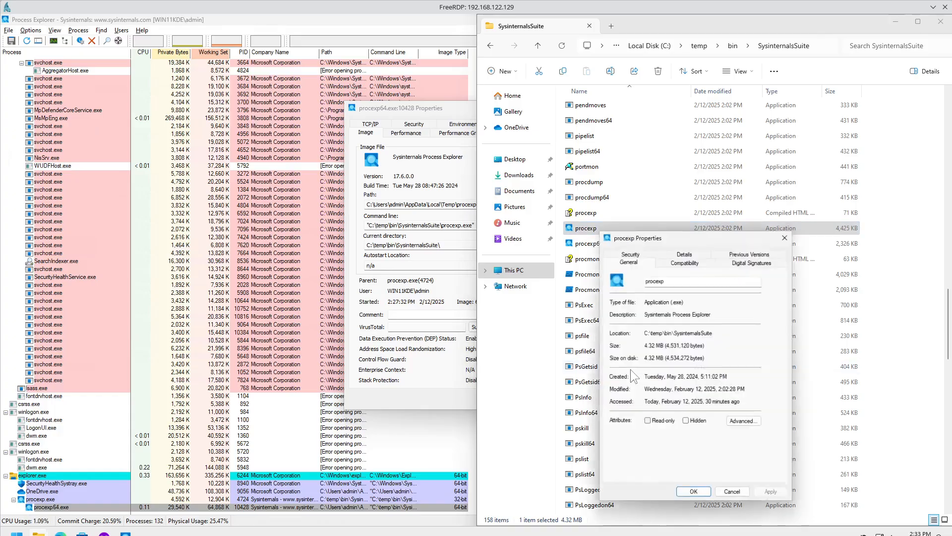
click(735, 496)
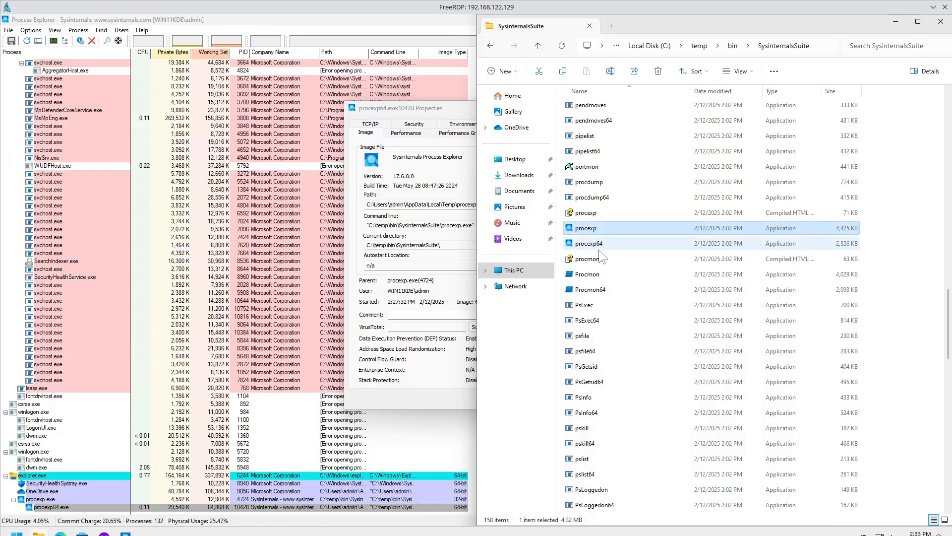
Step: Duplicate the procexp application within the SysinternalsSuite folder and check the file properties of the copy
key(ctrl+c)
key(ctrl+v)
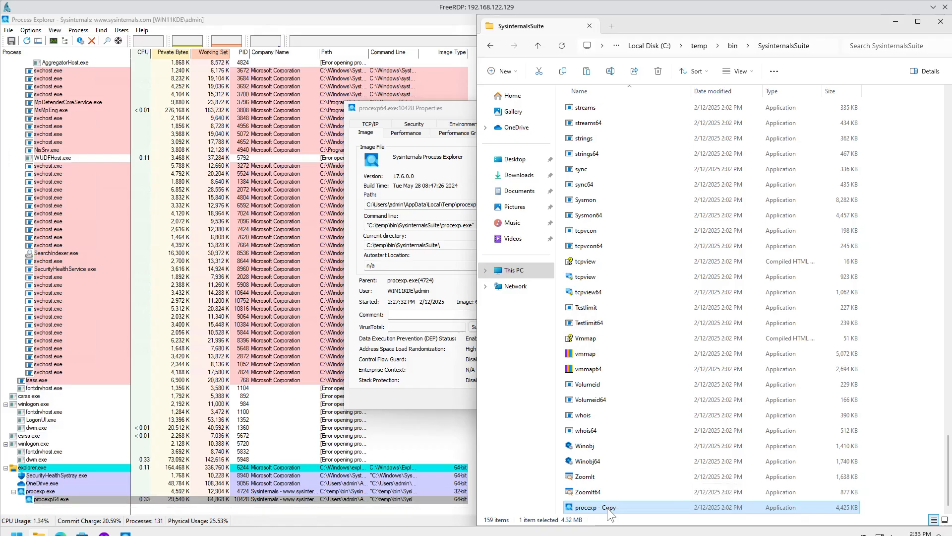
right_click(607, 507)
click(656, 433)
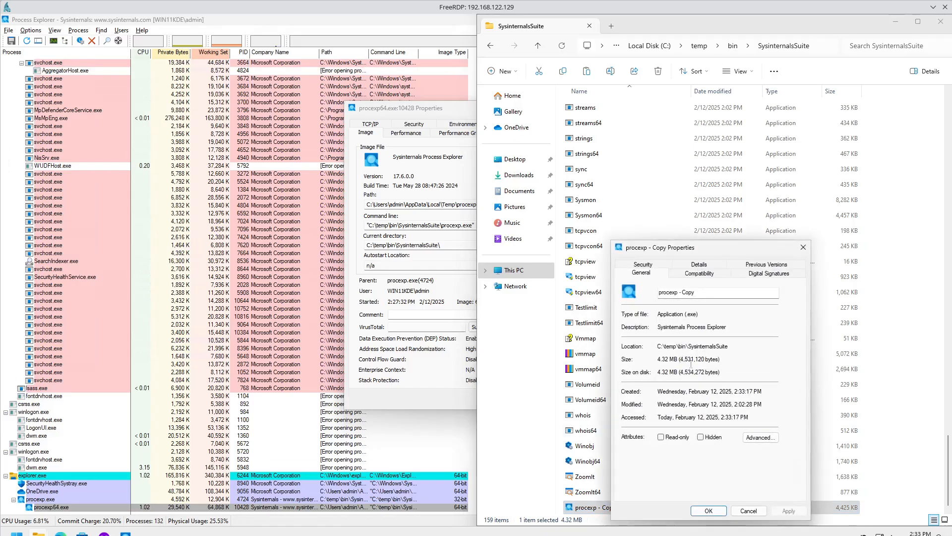
click(748, 511)
right_click(608, 507)
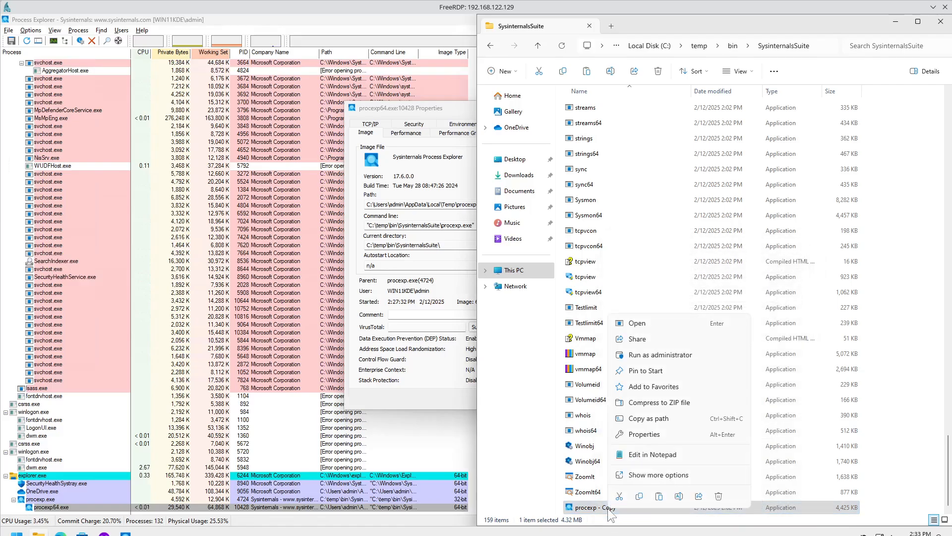
click(644, 472)
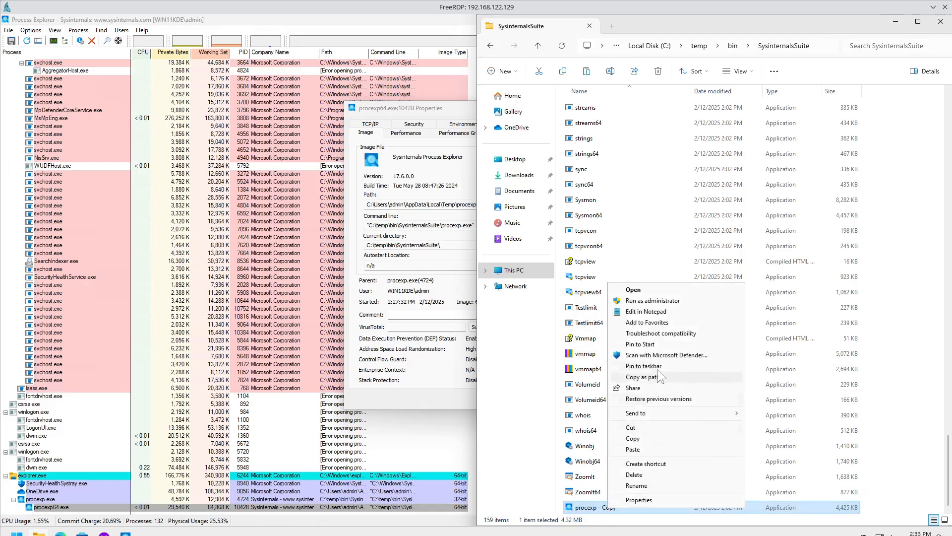
click(644, 484)
click(625, 507)
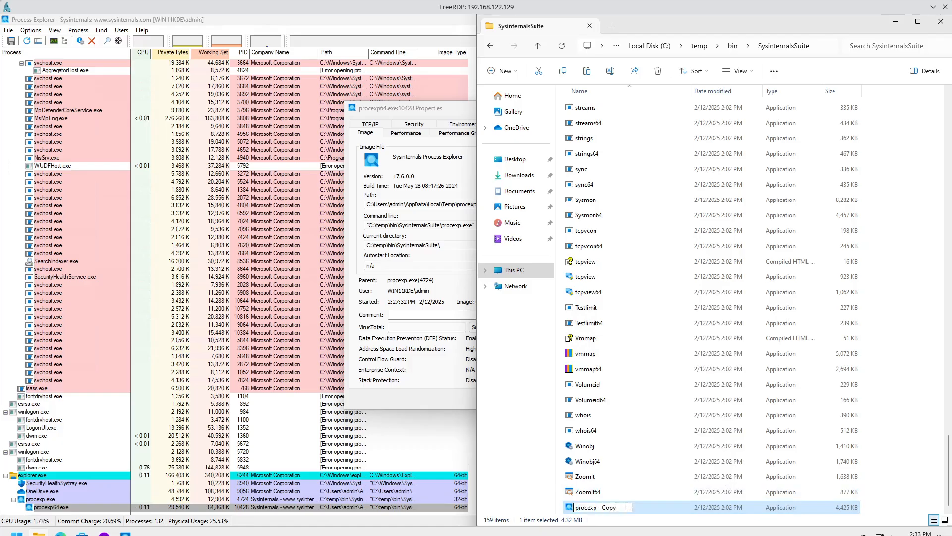
key(Return)
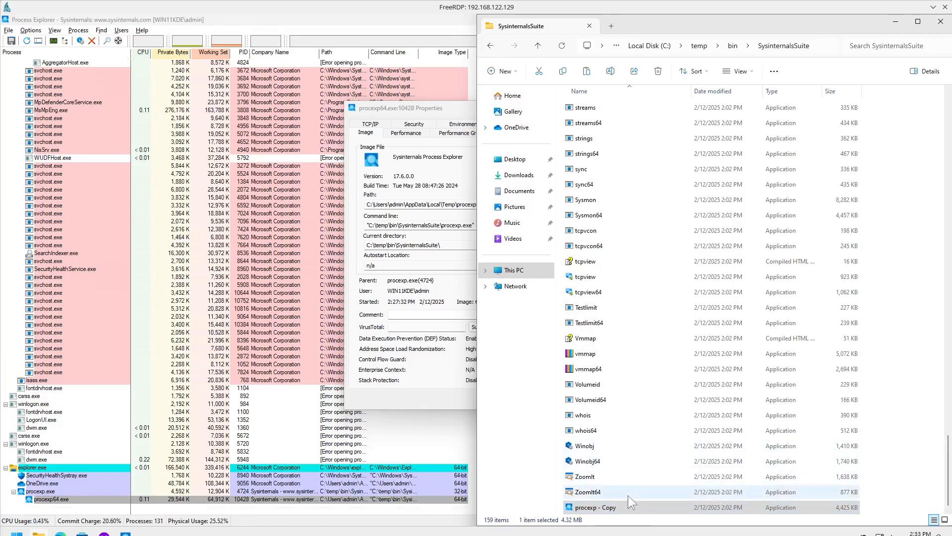
Step: Set File Explorer's folder options to show hidden files, folders and drives and stop hiding extensions for known file types
click(775, 72)
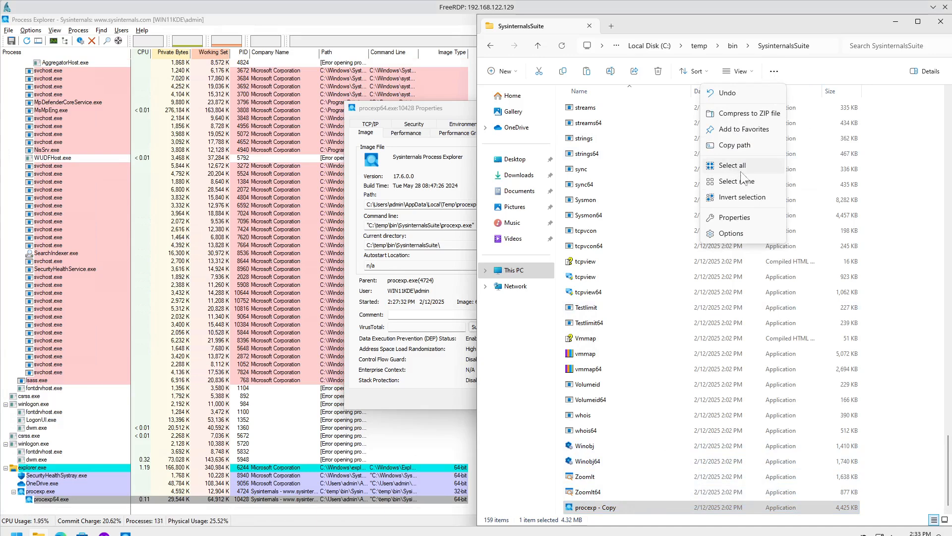
click(729, 233)
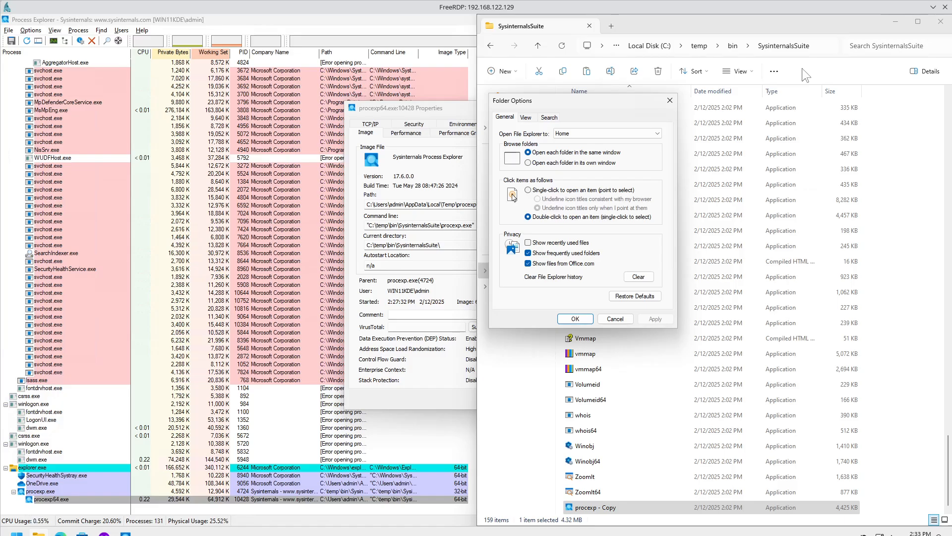
click(525, 118)
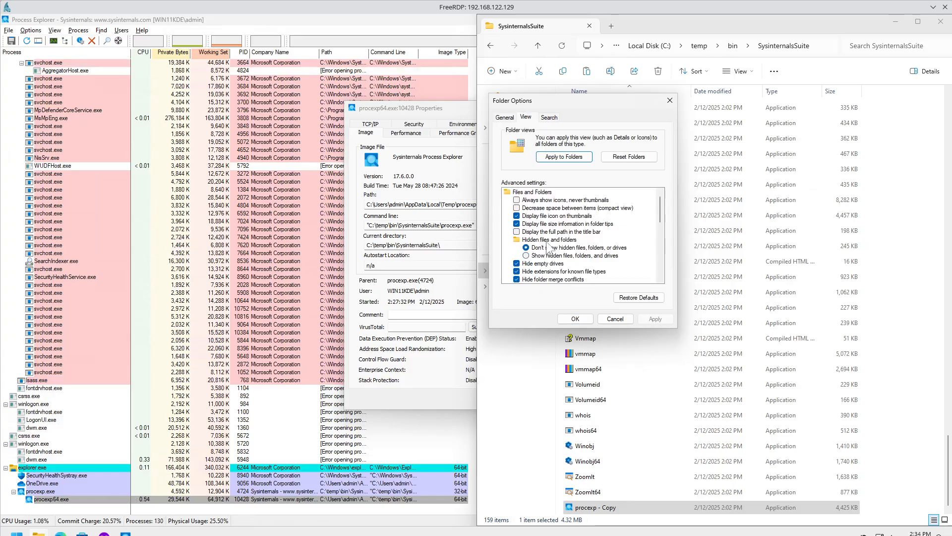
click(562, 256)
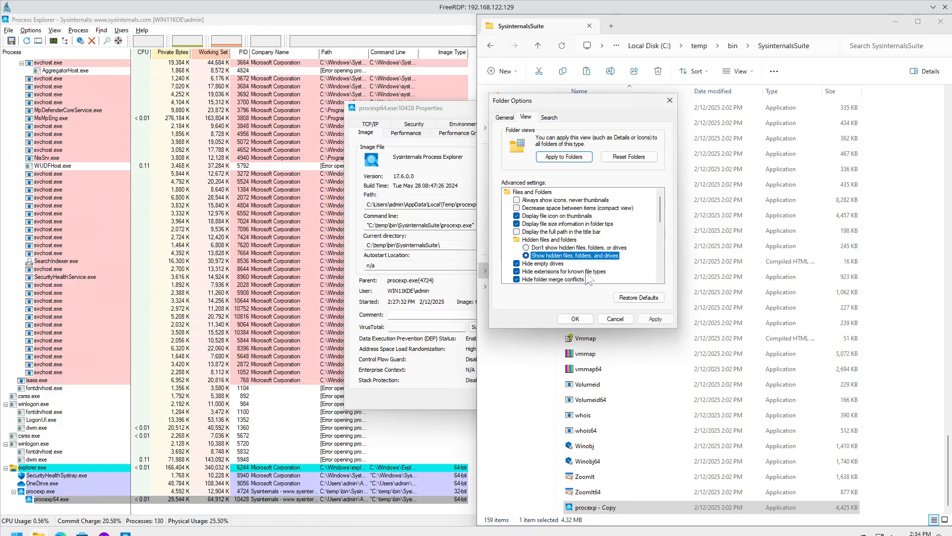
click(555, 271)
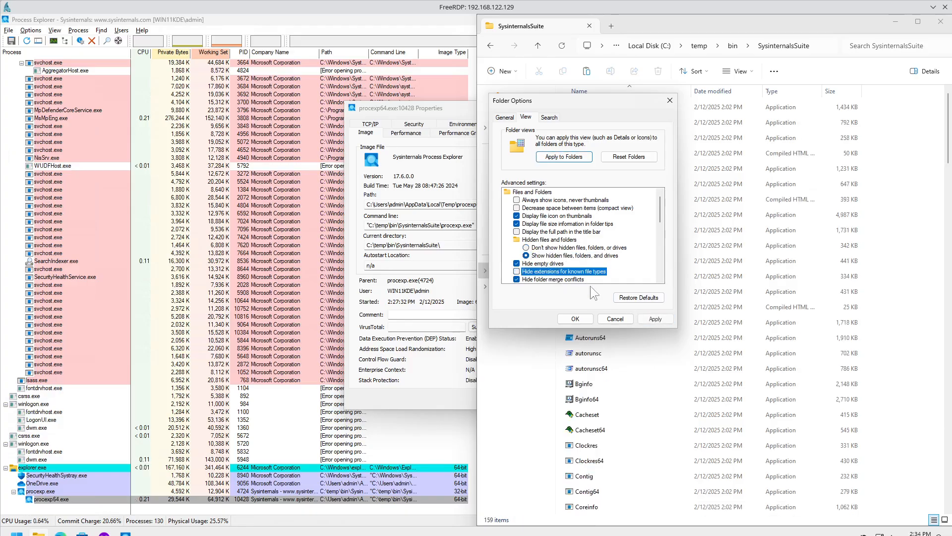
click(655, 320)
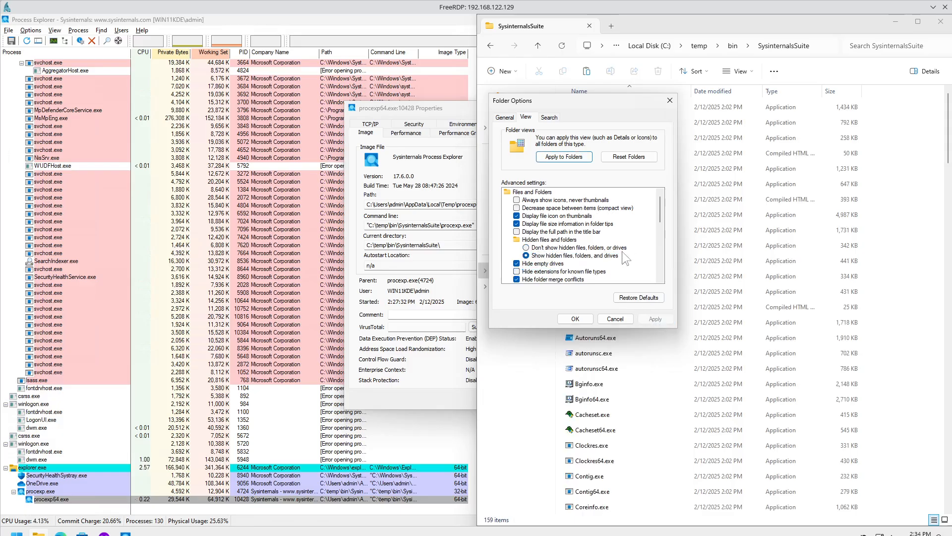
Step: Turn on the full path in File Explorer's title bar and stop hiding protected operating system files
click(574, 233)
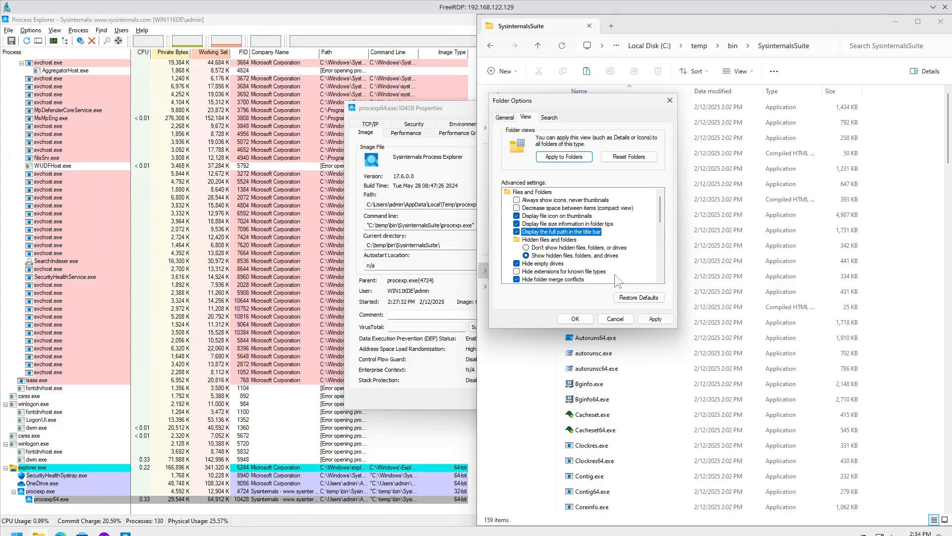
click(655, 319)
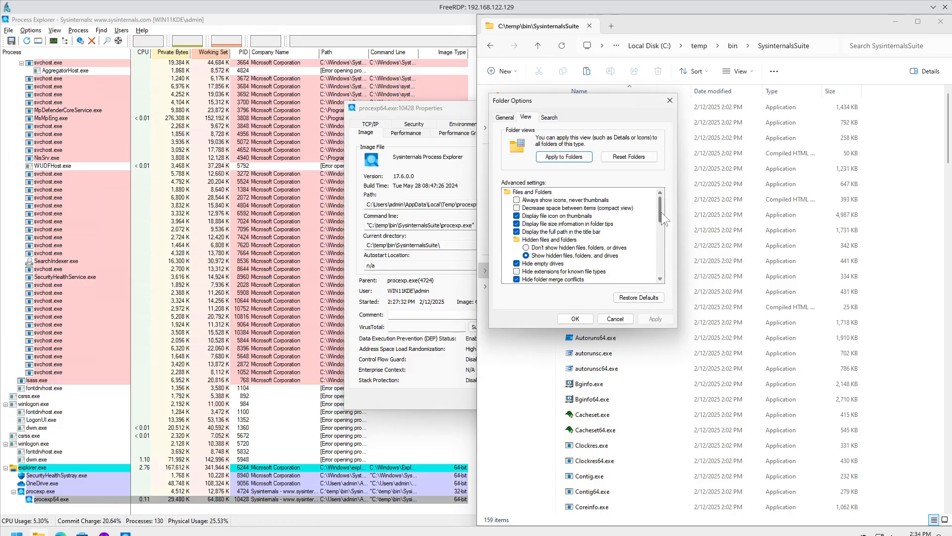
drag(661, 213, 662, 223)
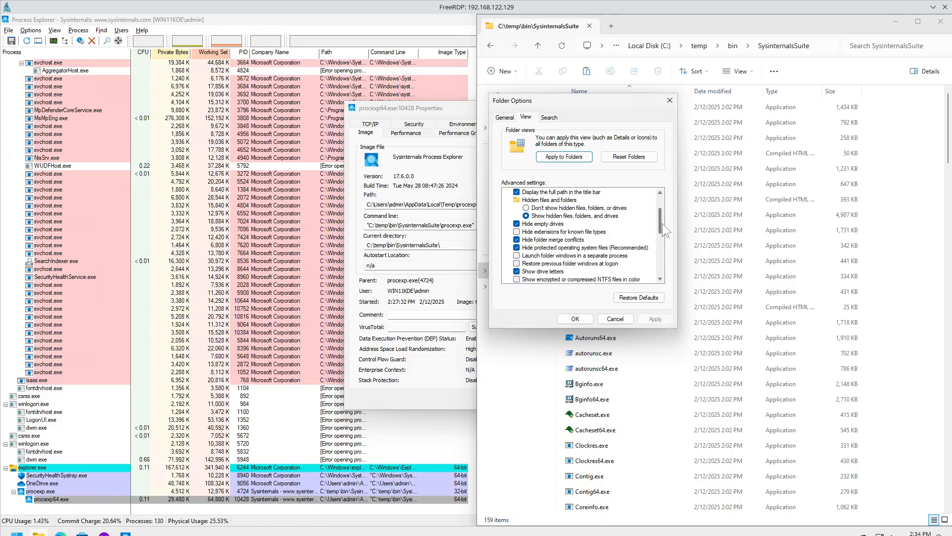
click(561, 248)
click(550, 290)
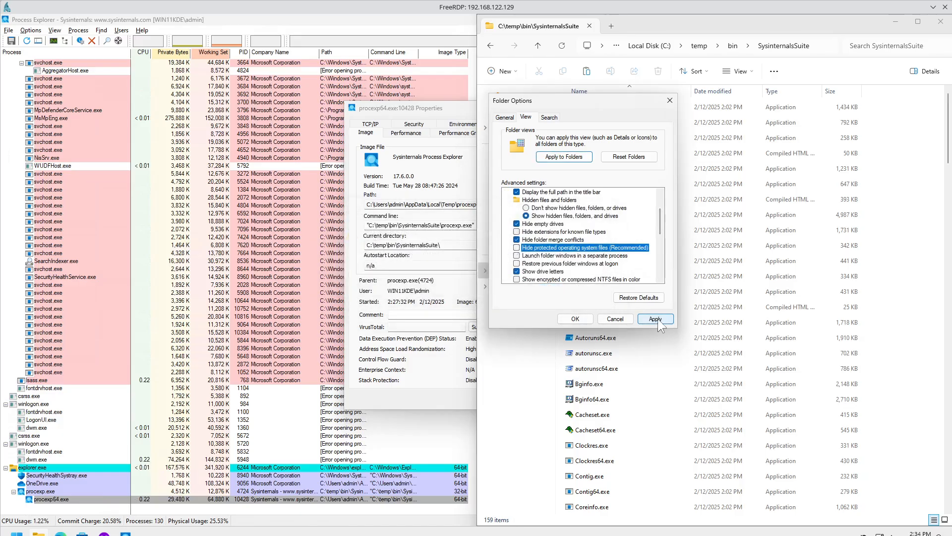
click(656, 319)
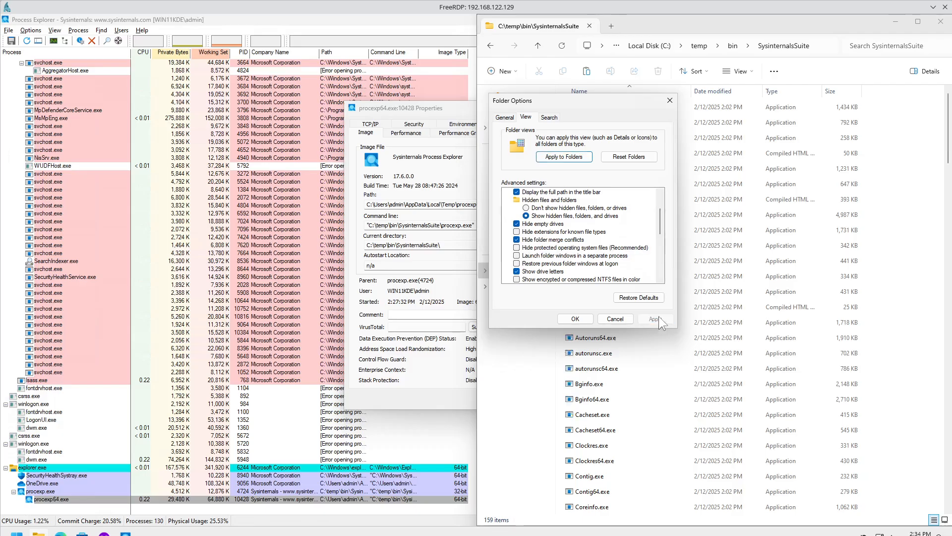
click(574, 319)
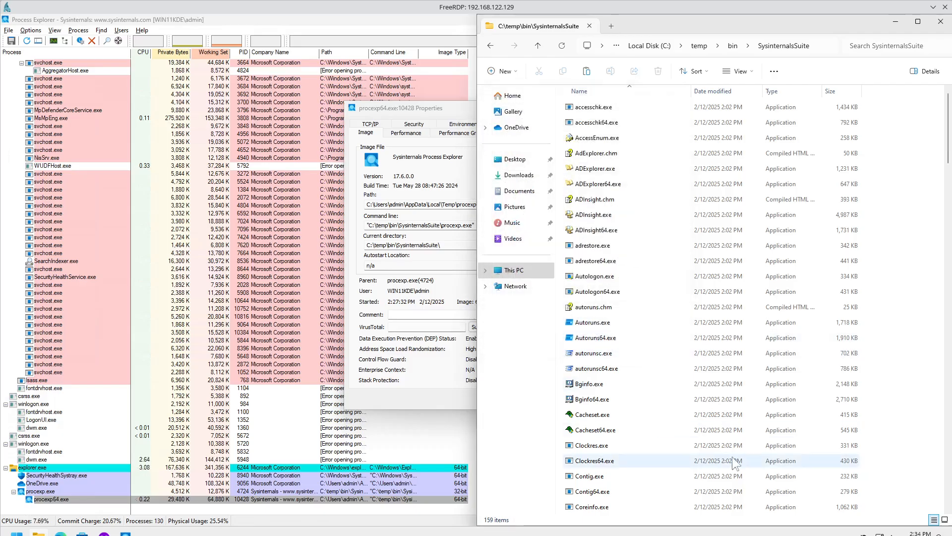
Step: Rename procexp - Copy.exe in the SysinternalsSuite folder as procexp - Copy.exe.res
click(604, 415)
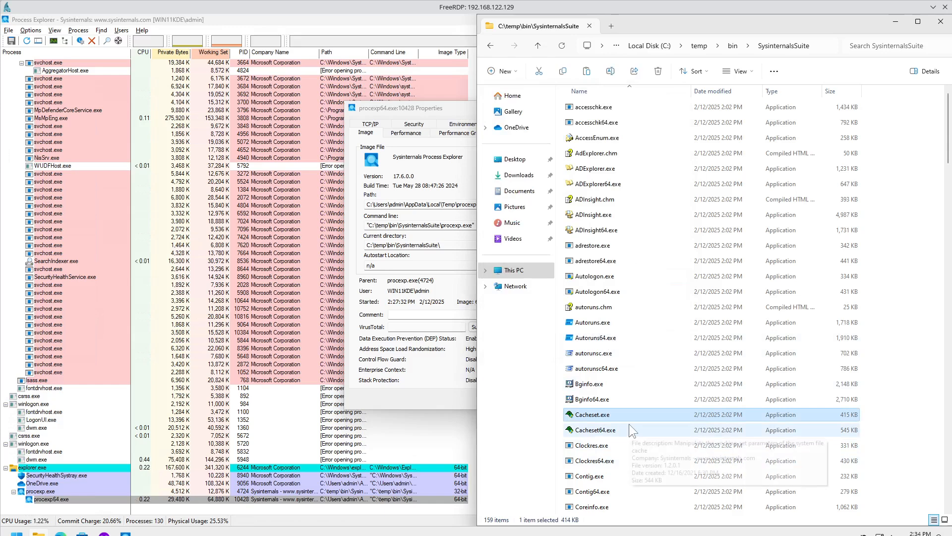
text(proc)
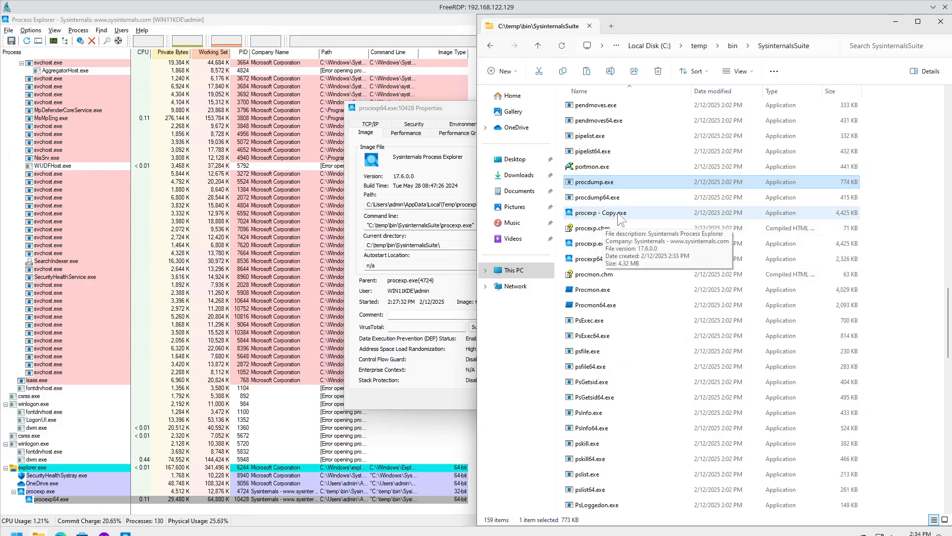
right_click(615, 214)
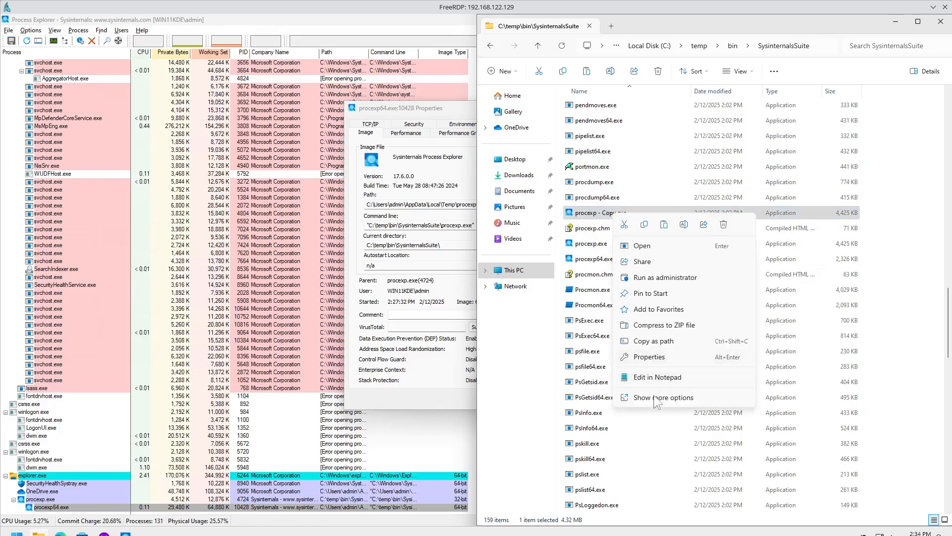
click(662, 397)
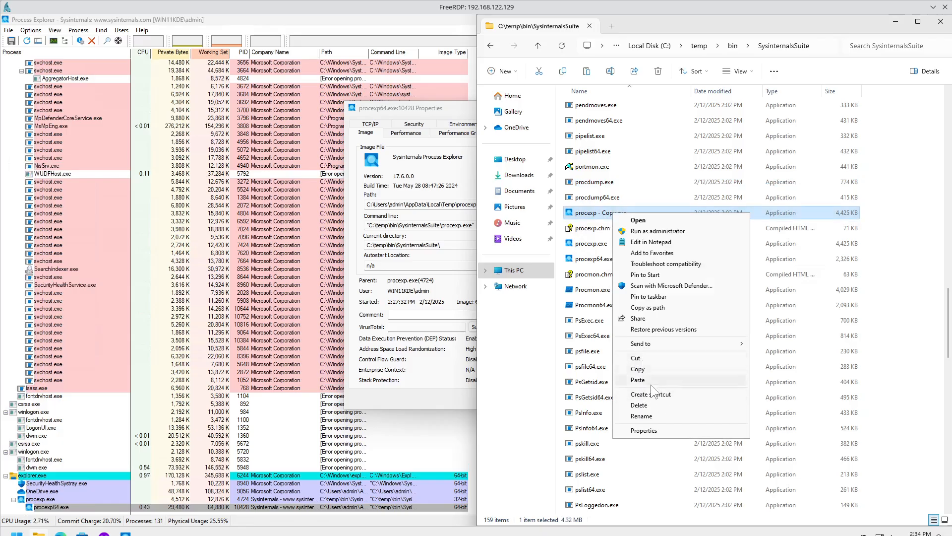
click(652, 416)
click(636, 212)
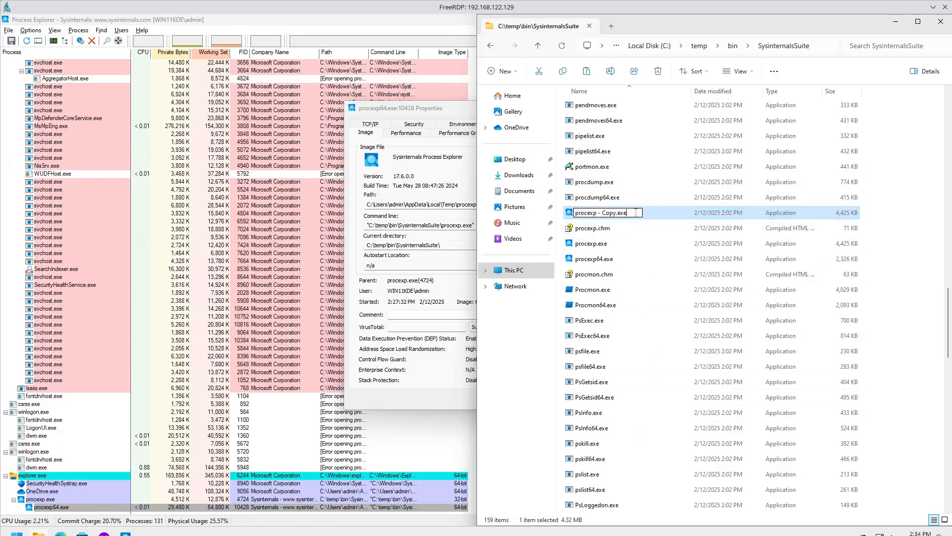
text(.res)
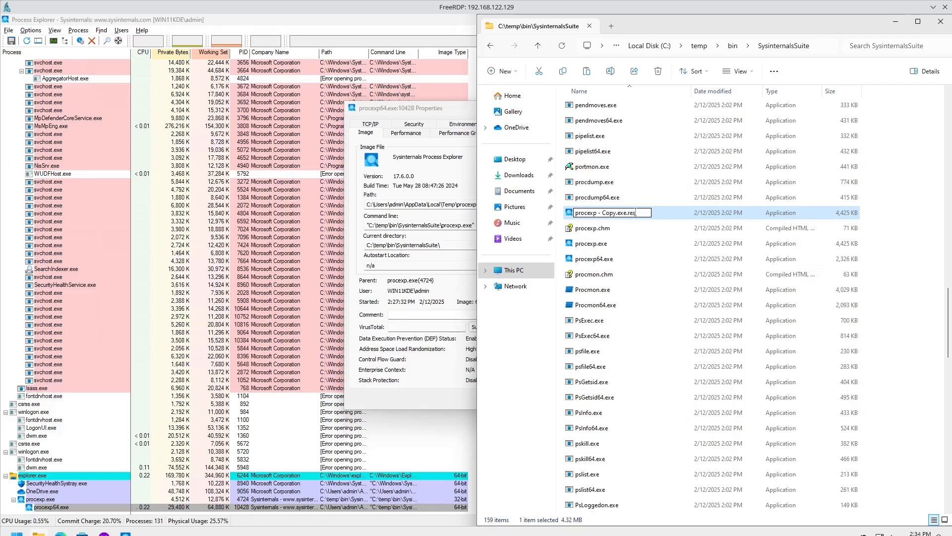
key(Return)
key(Return)
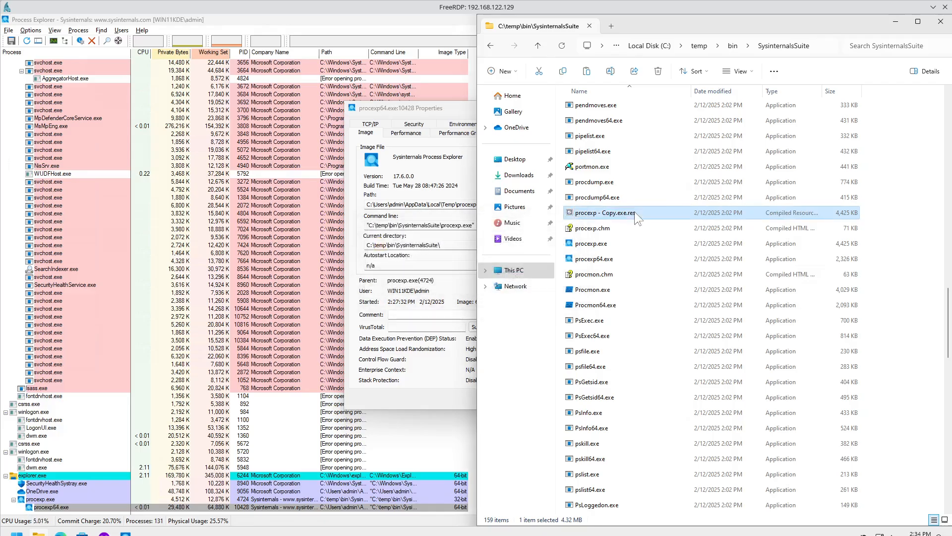
Step: Open procexp - Copy.exe.res in Visual Studio and expand its "BINRES" resources, dismissing the sign-in prompt
double_click(630, 211)
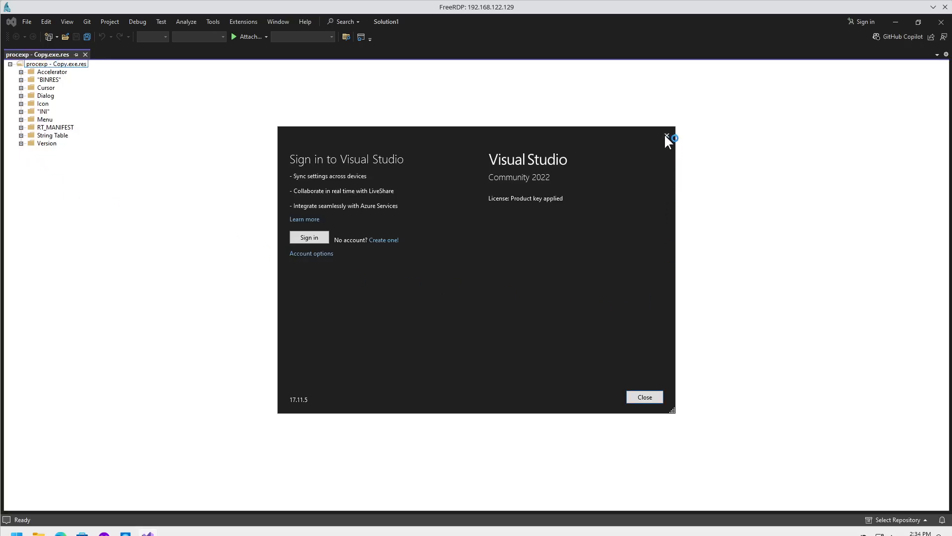
click(667, 136)
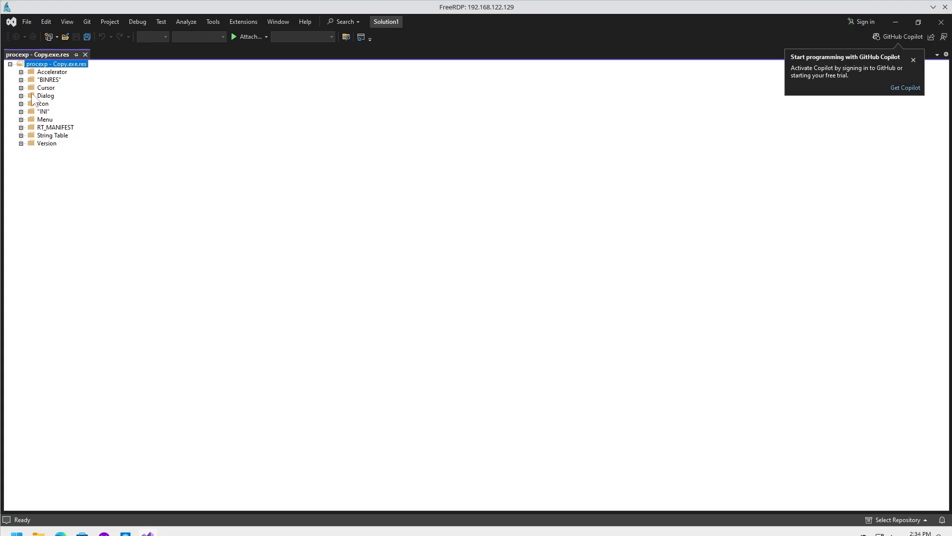
click(21, 79)
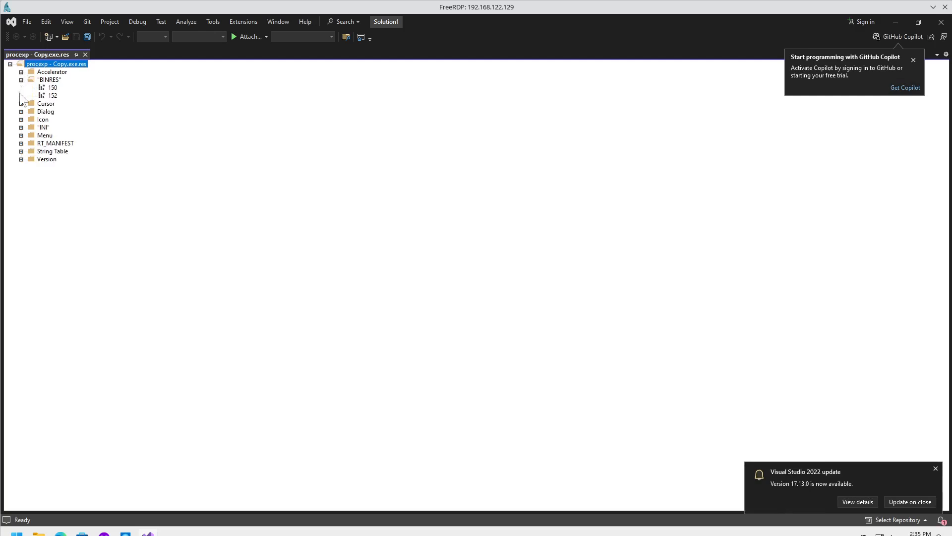
Step: Examine the signature characters at the start of "BINRES" resource 150 in the hex view and close it
double_click(53, 87)
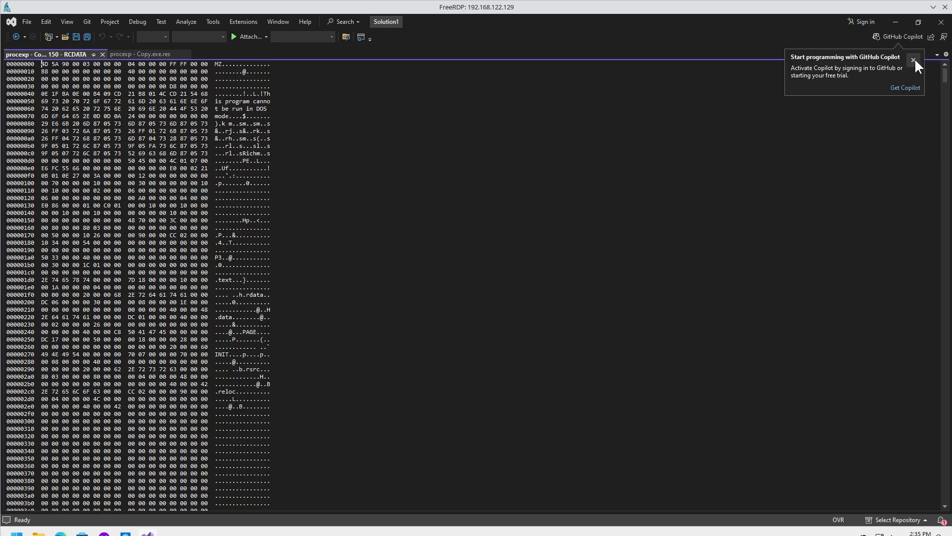
click(914, 60)
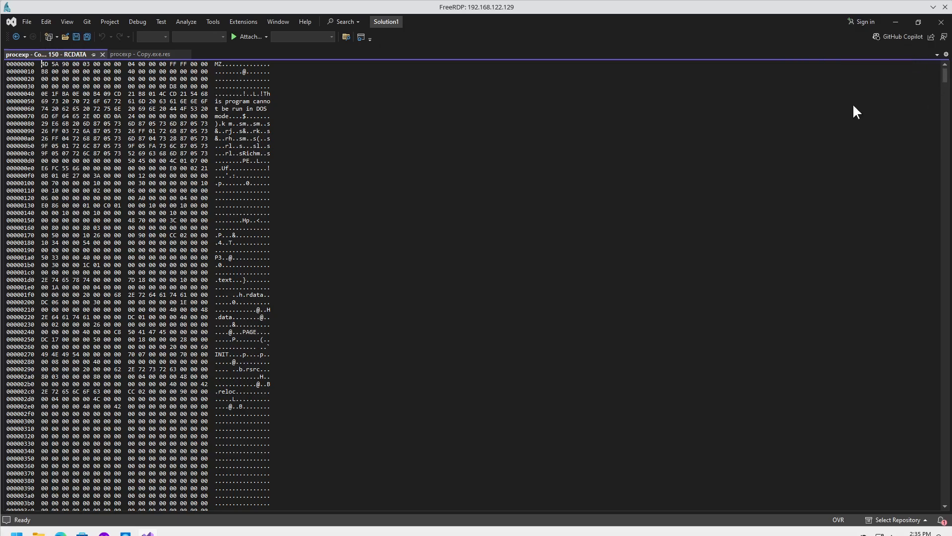
drag(221, 64, 214, 65)
click(102, 54)
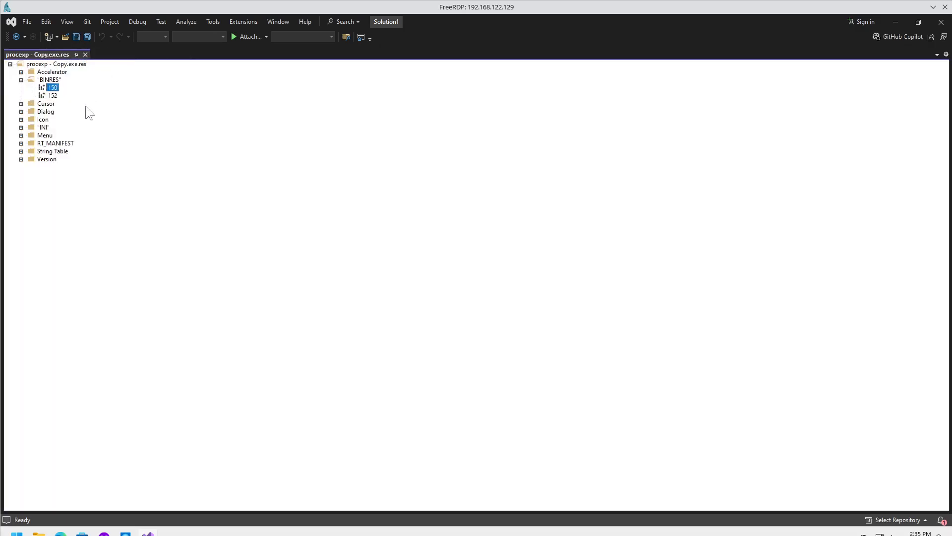
Step: Examine the signature characters at the start of "BINRES" resource 152, close it and reselect resource 150
double_click(50, 95)
drag(222, 64, 212, 64)
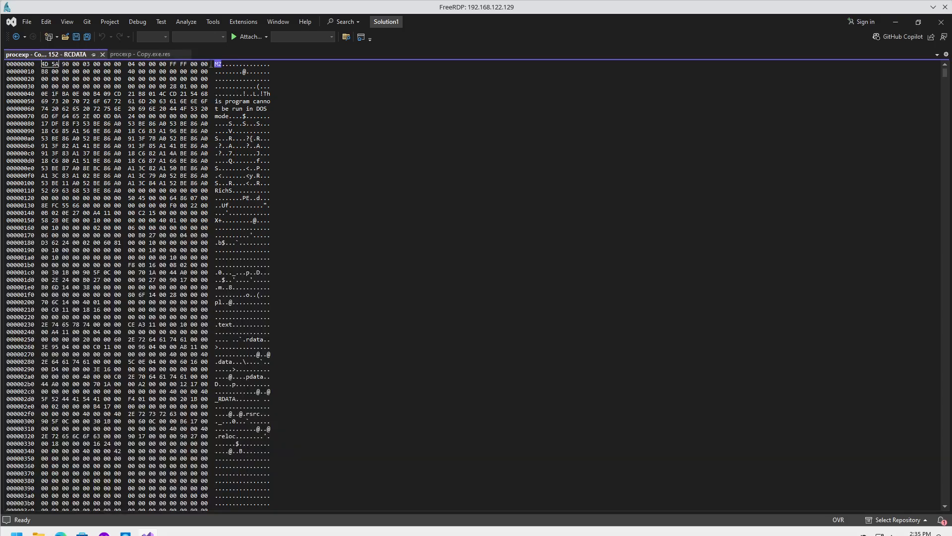
click(102, 55)
click(53, 89)
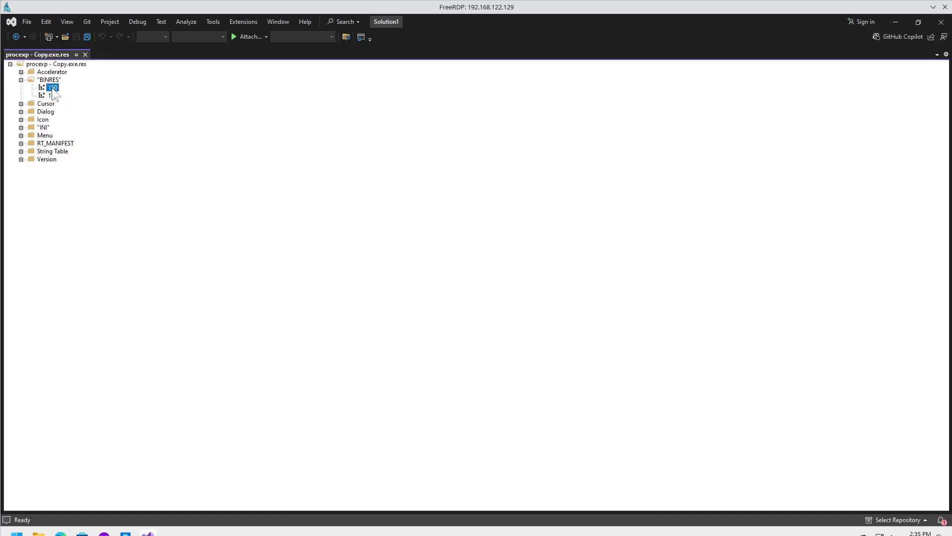
Step: Export the BINRES resource 150 to the C:\temp\bin folder as bin150.bin.exe, copying the folder path from File Explorer
right_click(54, 87)
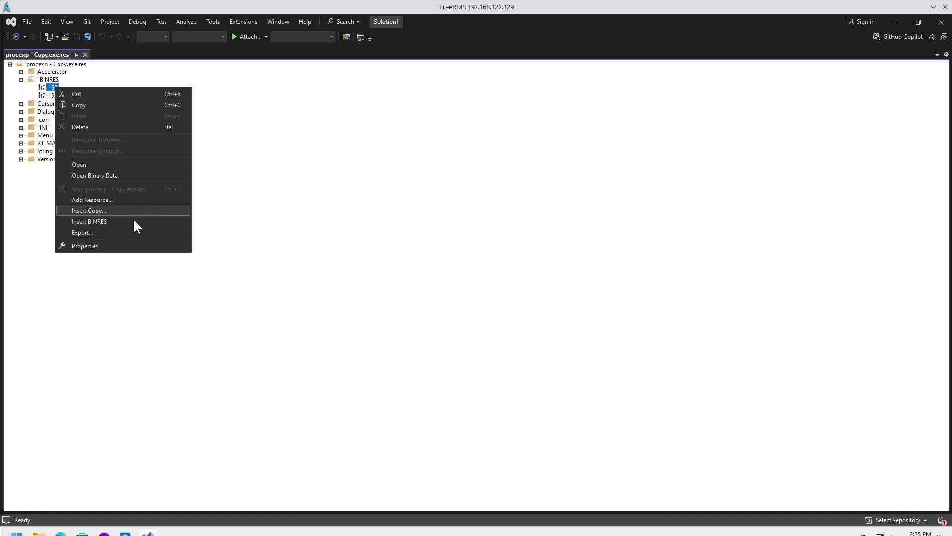
click(114, 231)
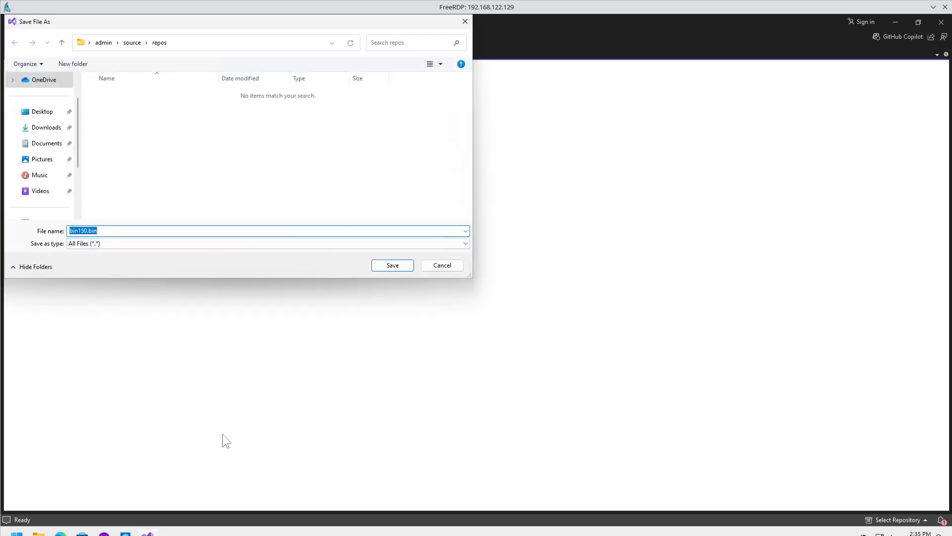
click(39, 532)
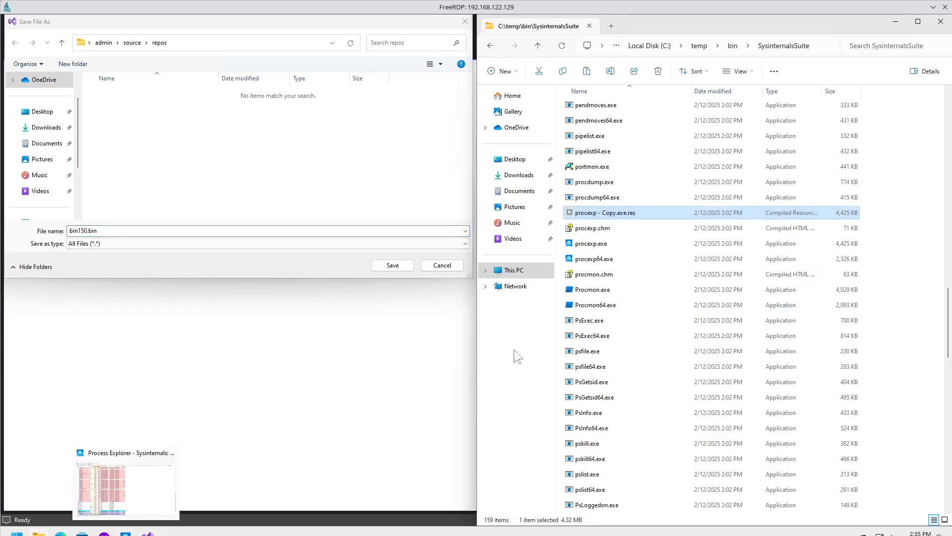
click(740, 47)
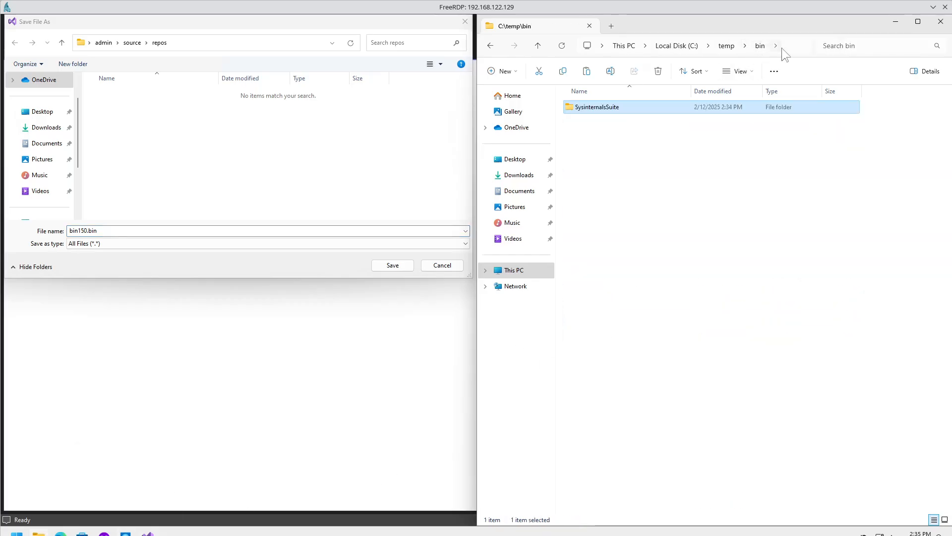
click(790, 47)
key(ctrl+c)
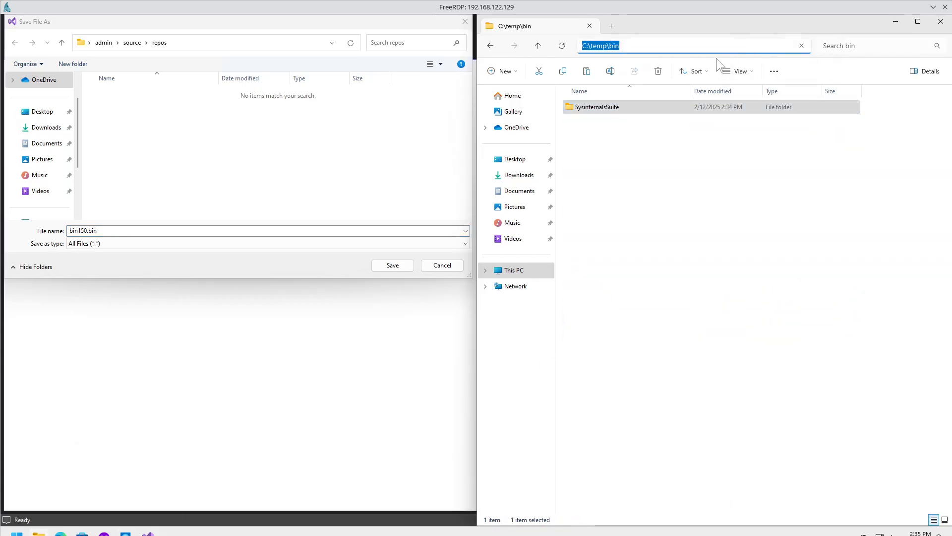
click(70, 231)
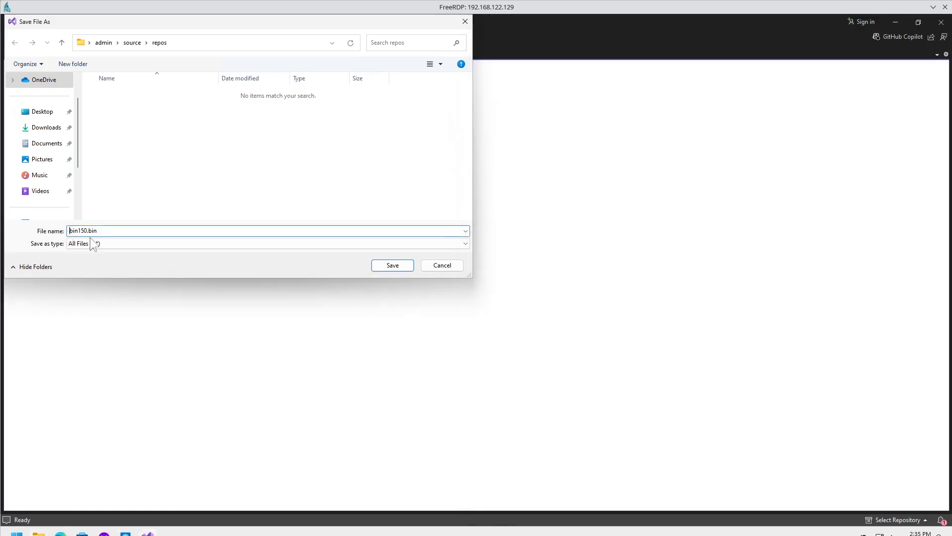
key(ctrl+v)
click(155, 230)
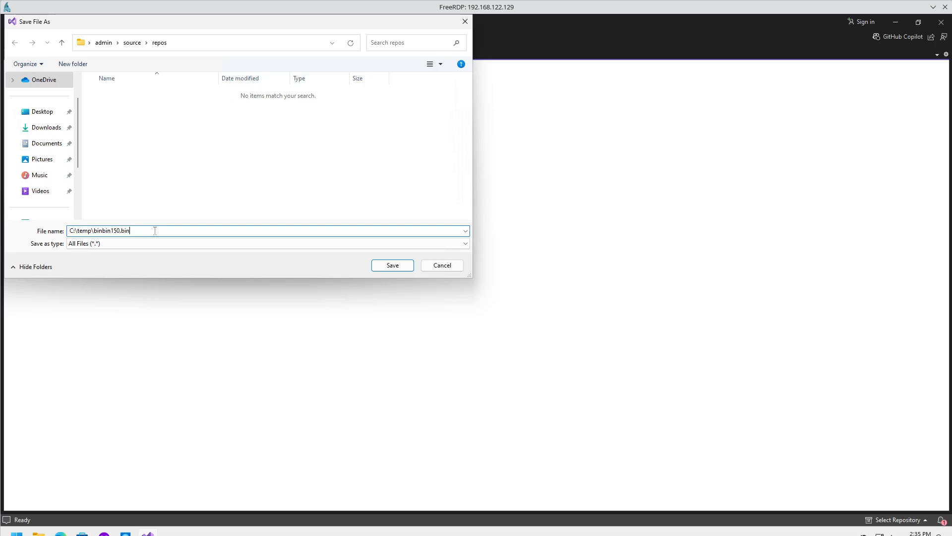
click(105, 231)
text(\)
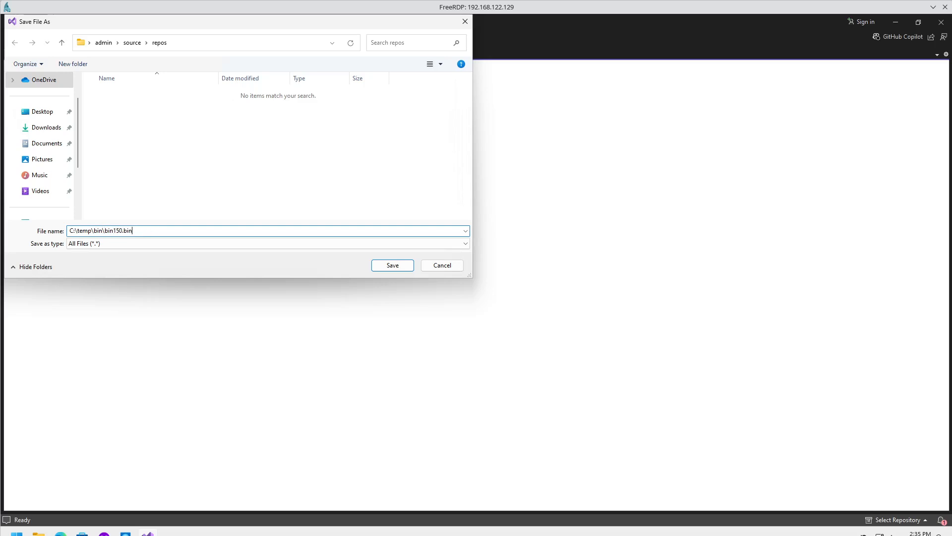
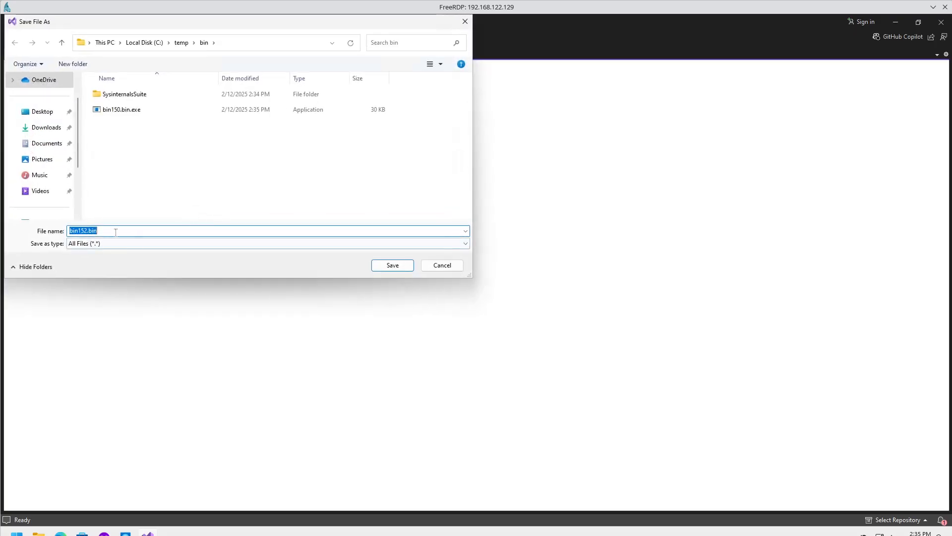
Step: Export the BINRES resource 152 as bin152.bin.exe and switch to the C:\temp\bin folder in File Explorer
click(196, 230)
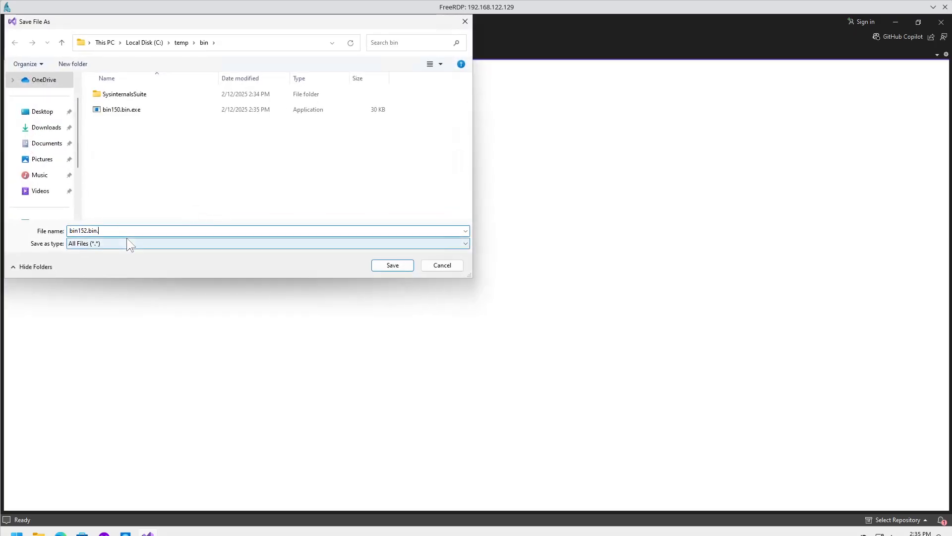
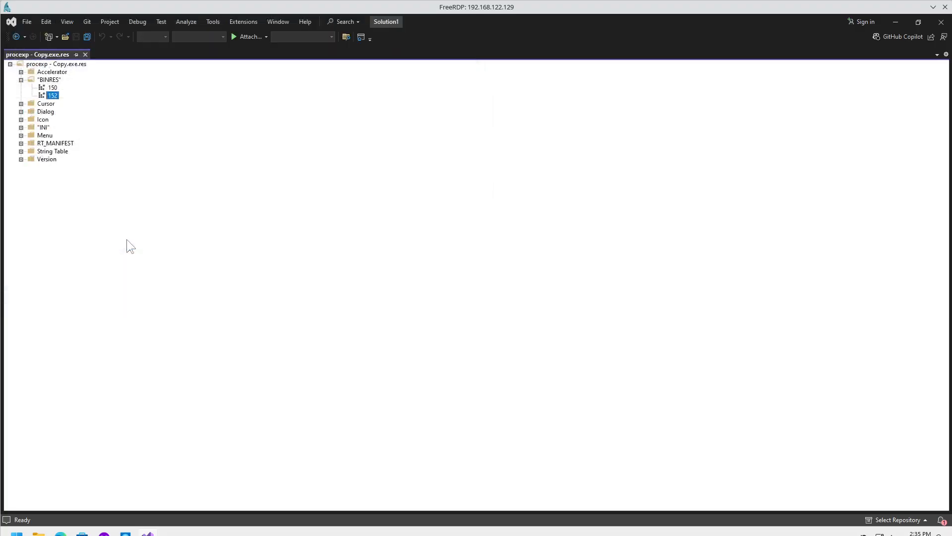
mouse_move(39, 534)
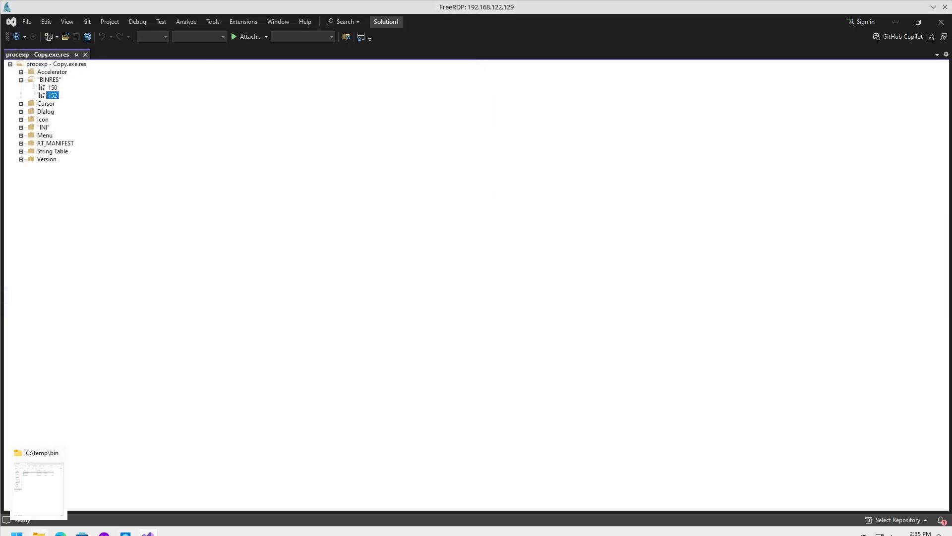
click(39, 488)
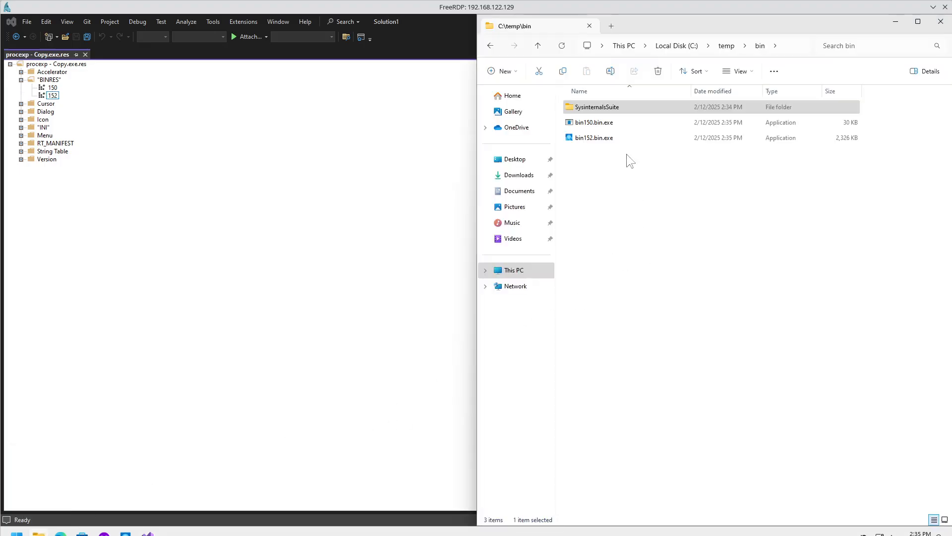
Step: Open the properties of bin152.bin.exe and examine its description, version and copyright details
right_click(605, 141)
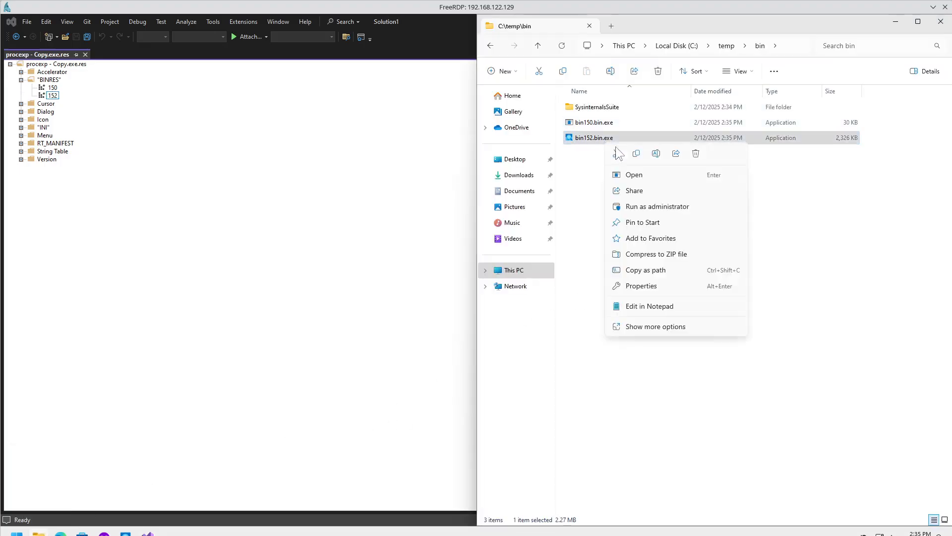
click(657, 325)
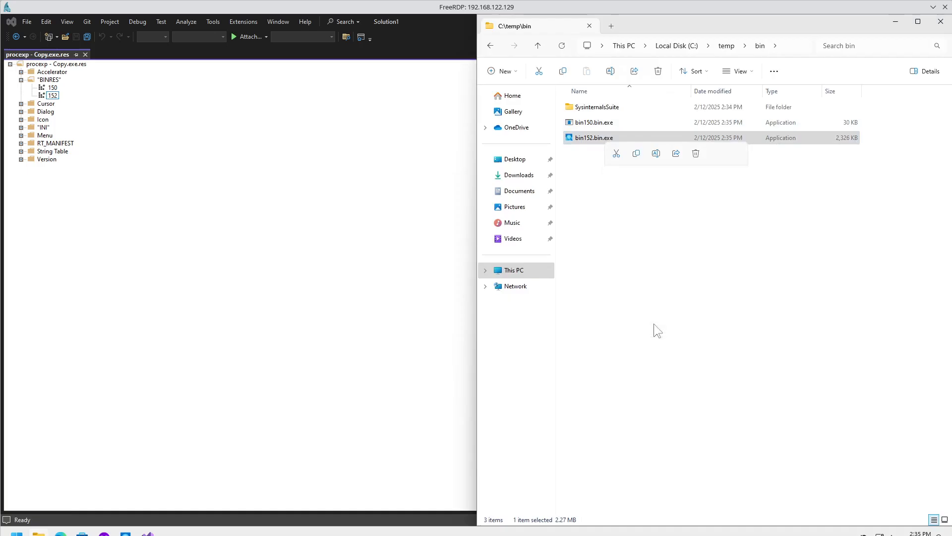
click(650, 355)
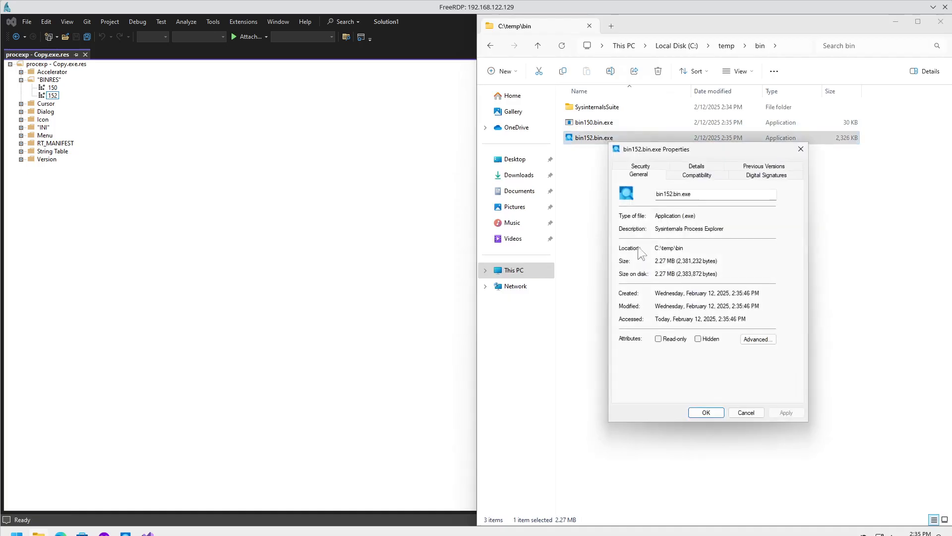
click(696, 167)
drag(724, 155, 573, 206)
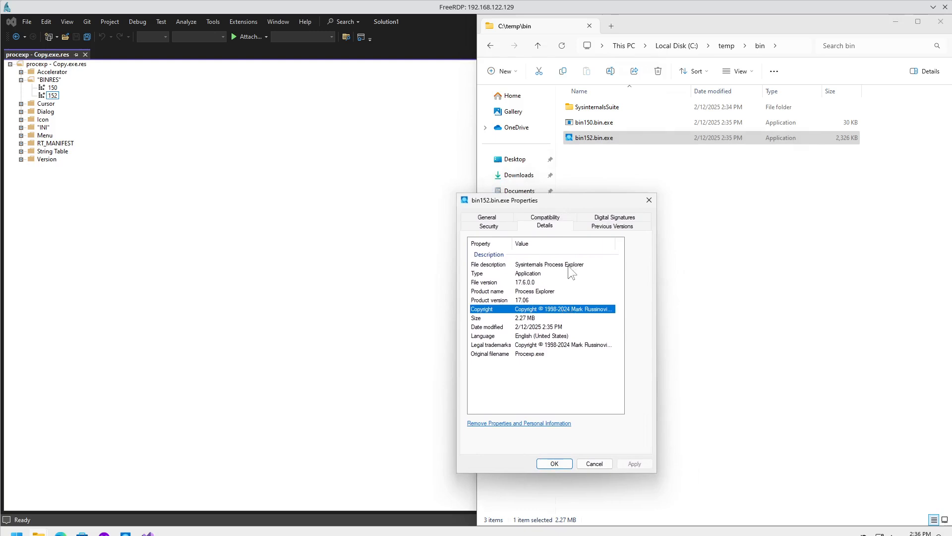
Step: Inspect the digital signature of bin152.bin.exe and its certificate's certification path, and close the certificate and signature details
click(614, 221)
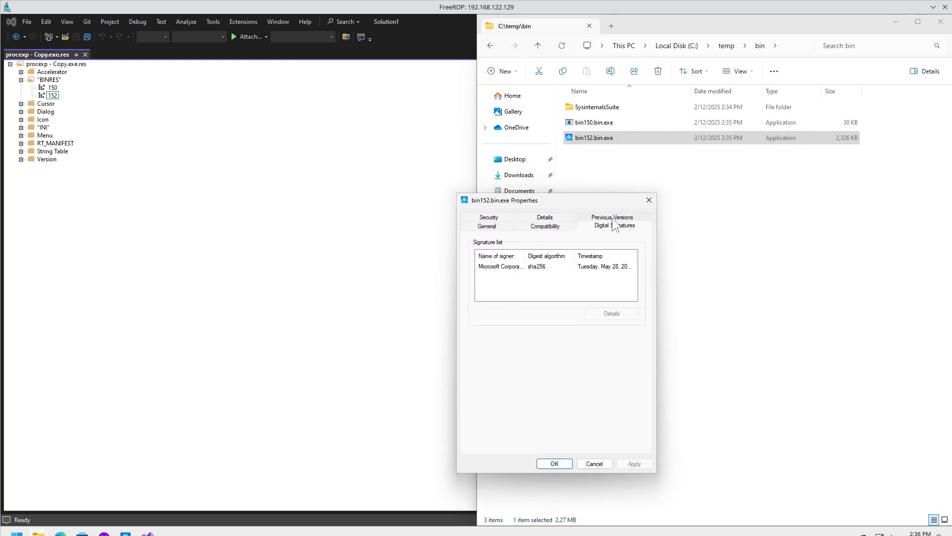
double_click(576, 266)
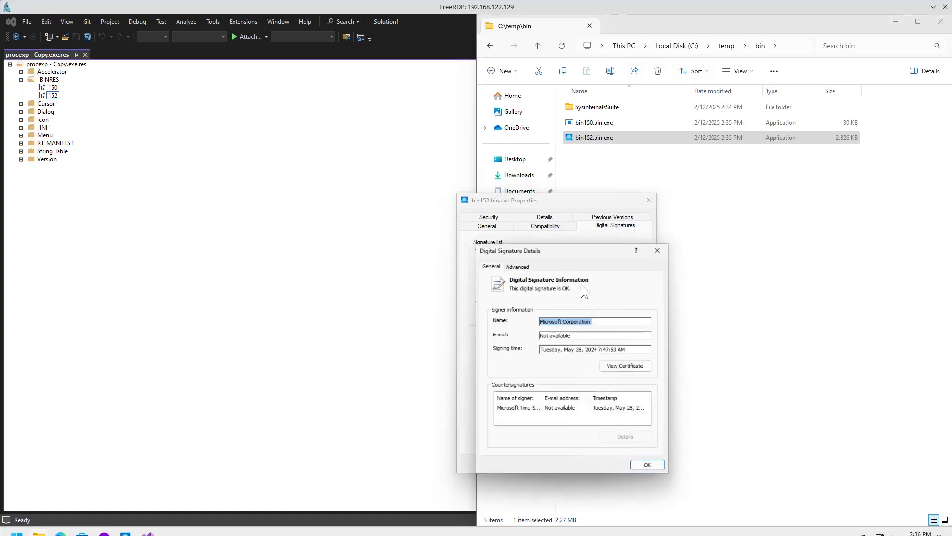
click(623, 366)
click(556, 291)
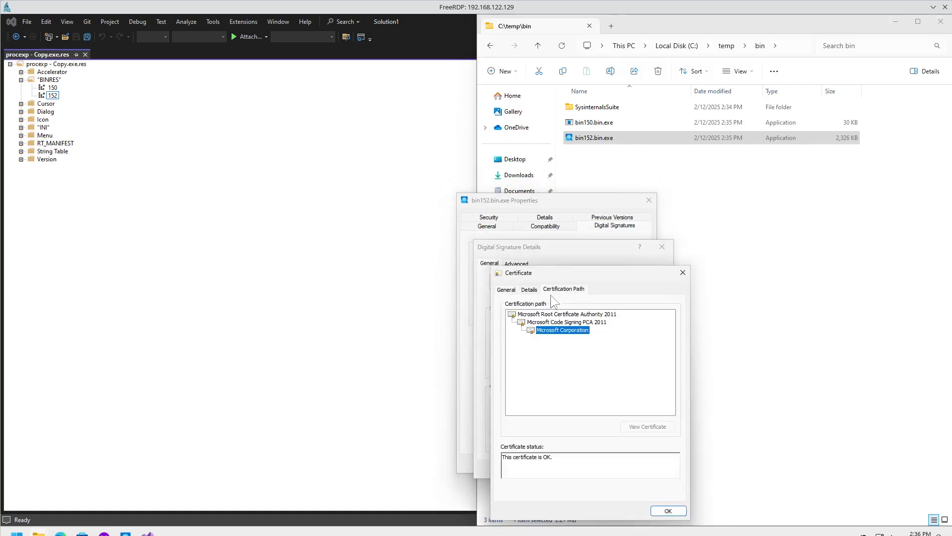
click(683, 271)
click(663, 246)
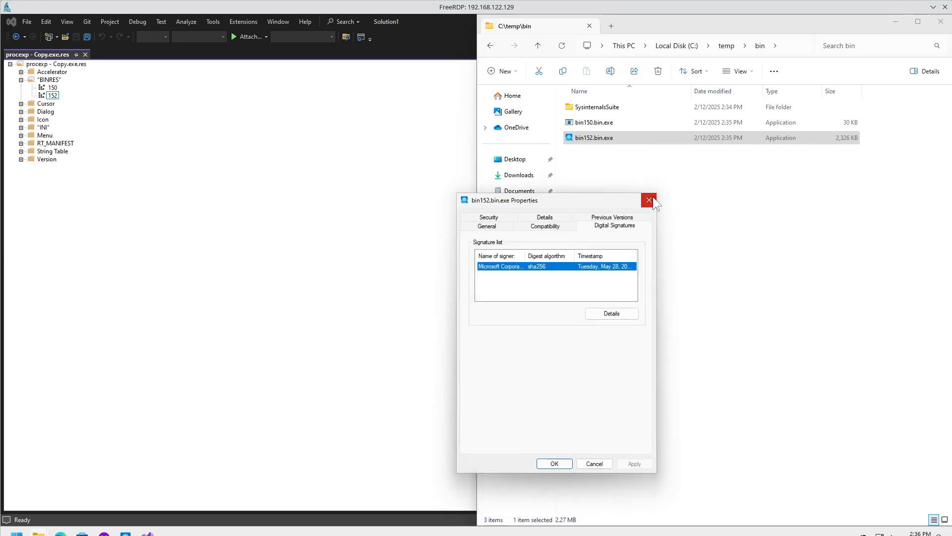
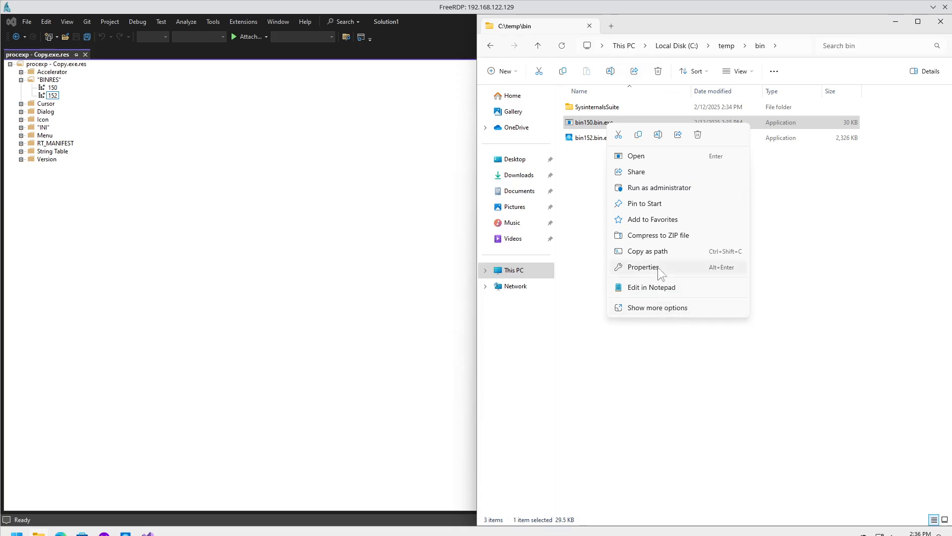
Step: Examine the file details of bin150.bin.exe, including its copyright and original filename, and close its properties
click(657, 267)
click(699, 149)
click(704, 239)
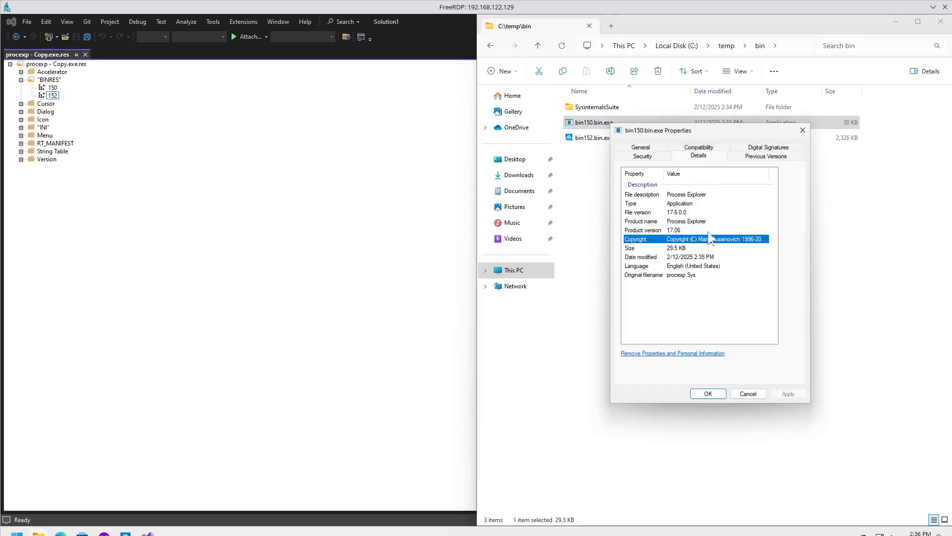
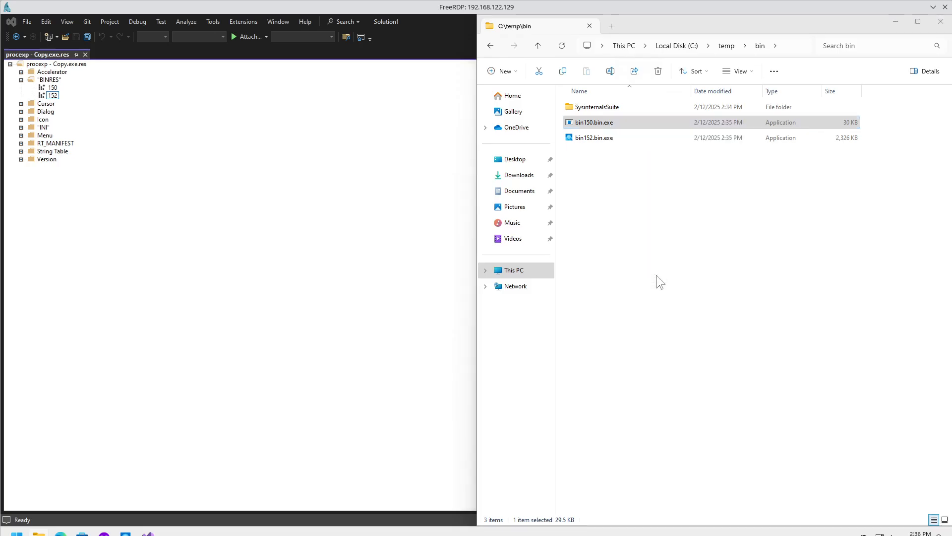
click(705, 152)
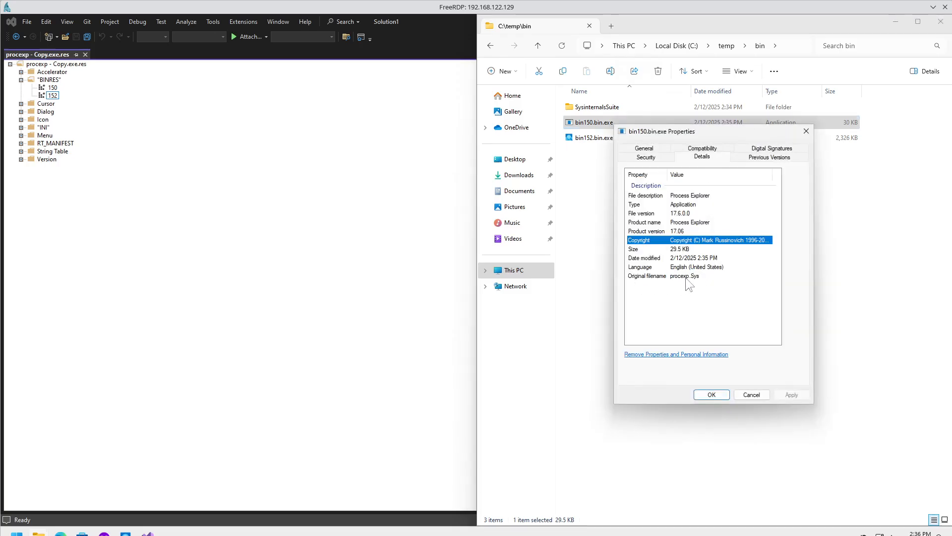
click(803, 132)
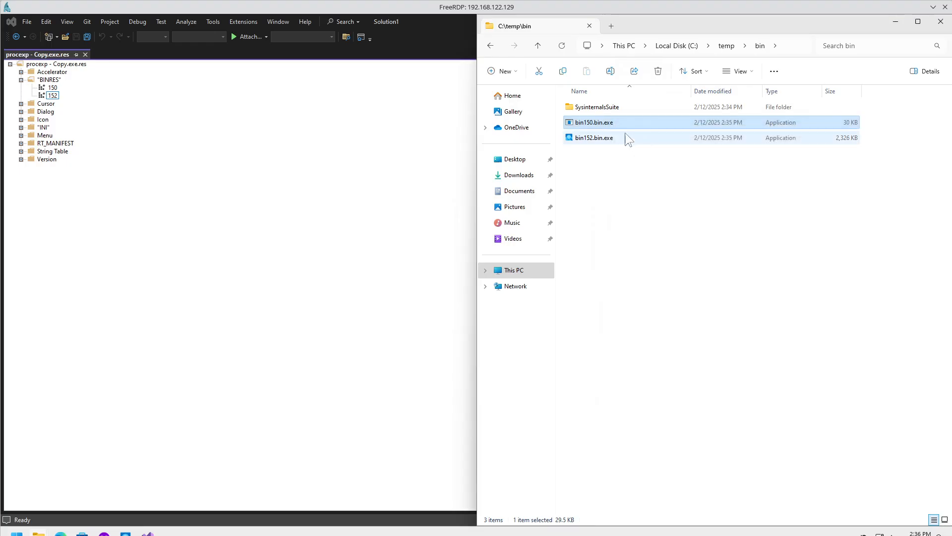
Step: Check the original filename in the file details of bin152.bin.exe and close its properties
mouse_move(605, 121)
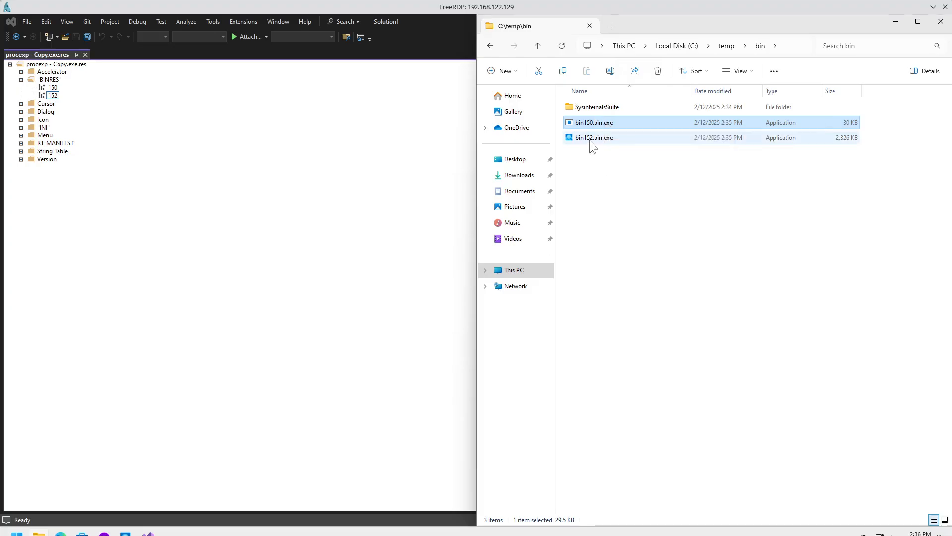
right_click(591, 138)
click(639, 284)
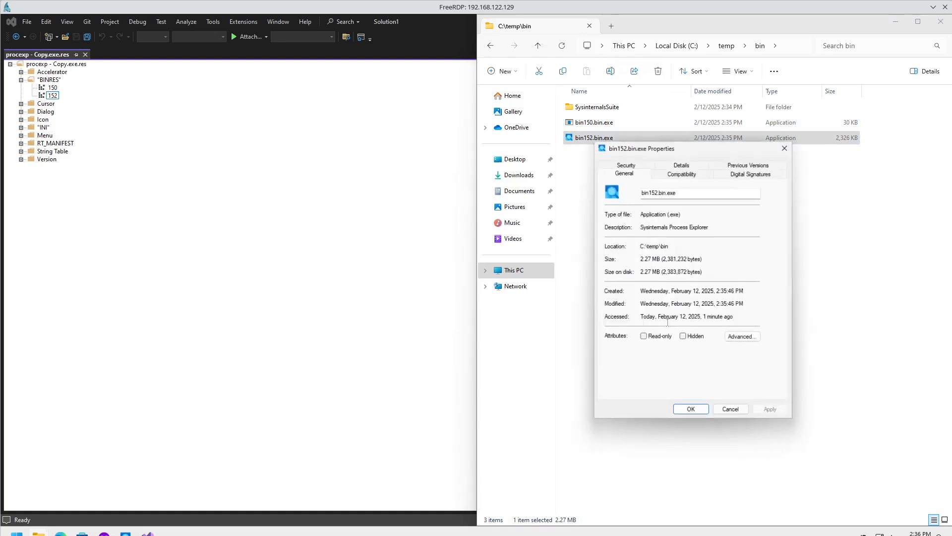
click(677, 165)
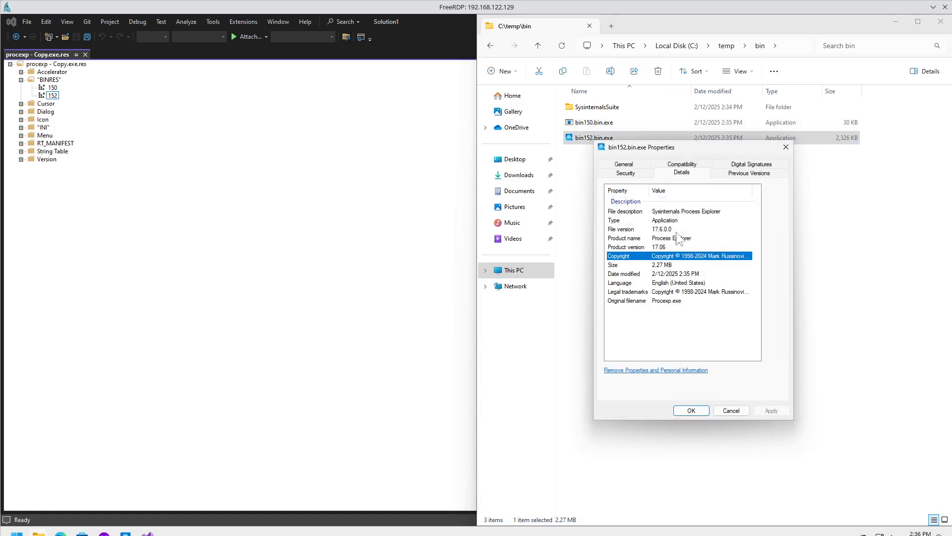
click(665, 299)
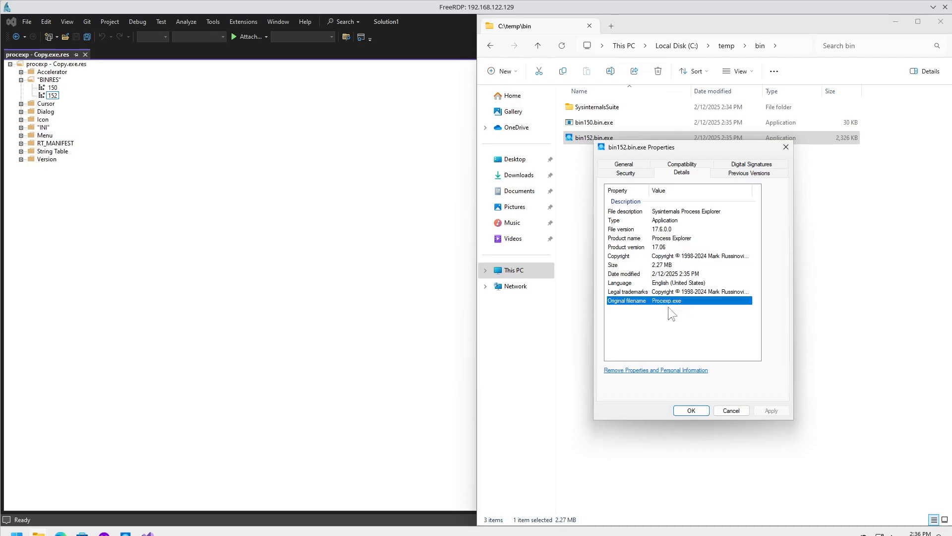
click(734, 412)
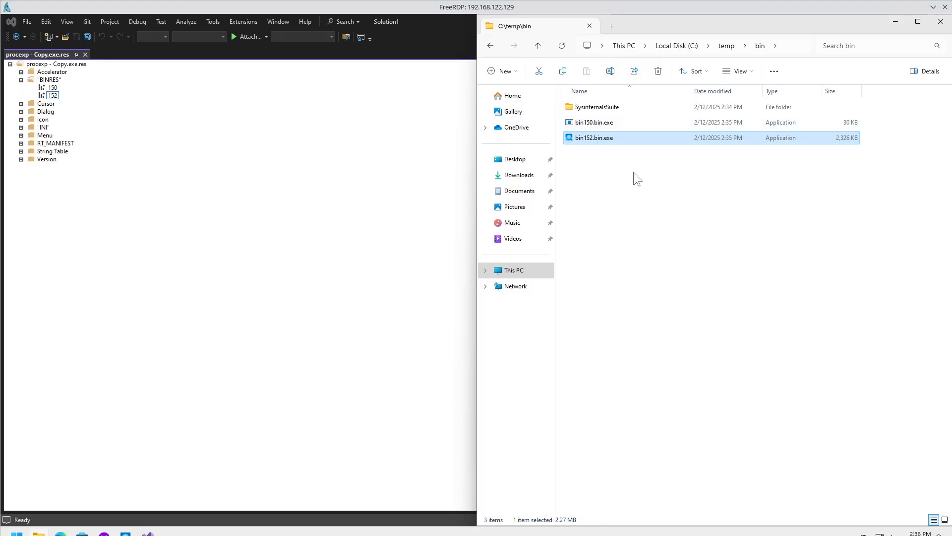
Step: Compare the file information summaries of bin150.bin.exe and bin152.bin.exe in the folder
click(606, 122)
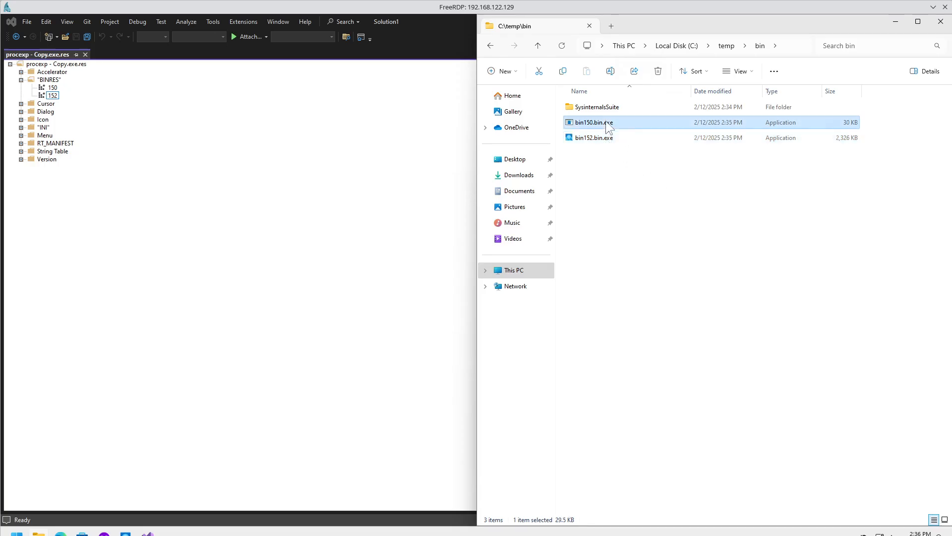
mouse_move(612, 121)
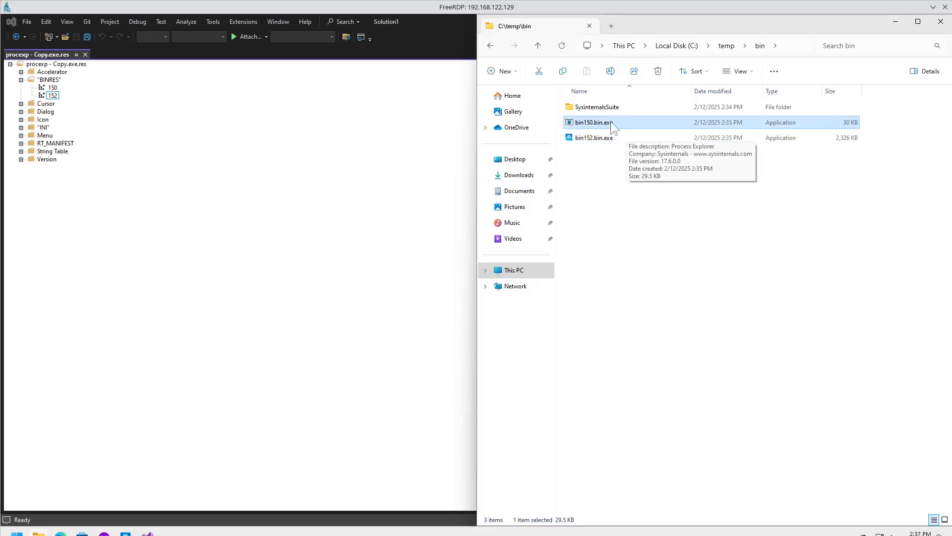
click(611, 139)
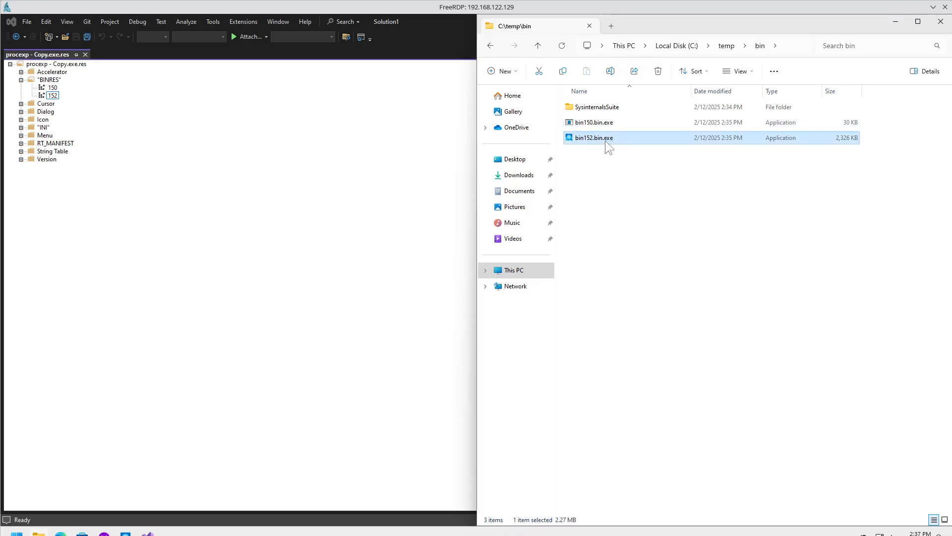
mouse_move(603, 140)
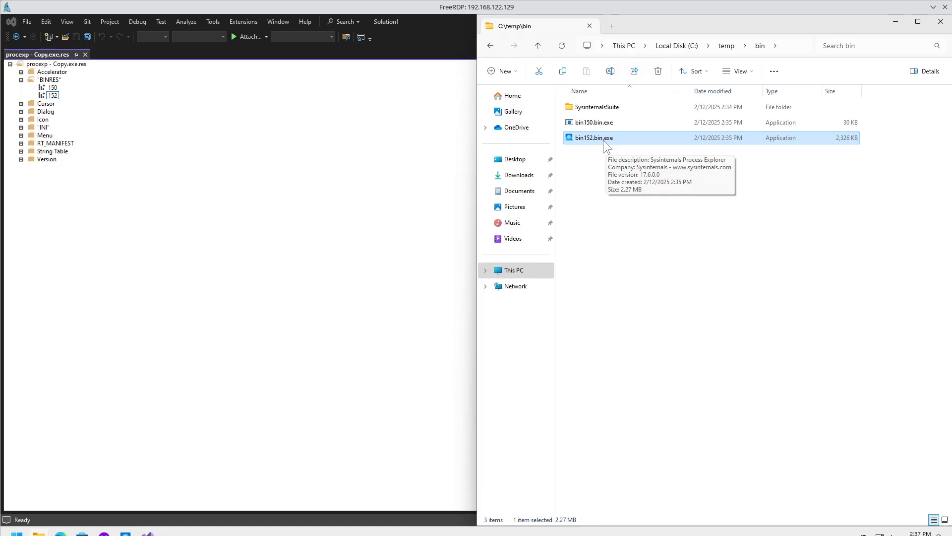
Step: Close the File Explorer and Visual Studio windows and examine the folder and file name in procexp64.exe's image path in Process Explorer
click(940, 21)
click(940, 22)
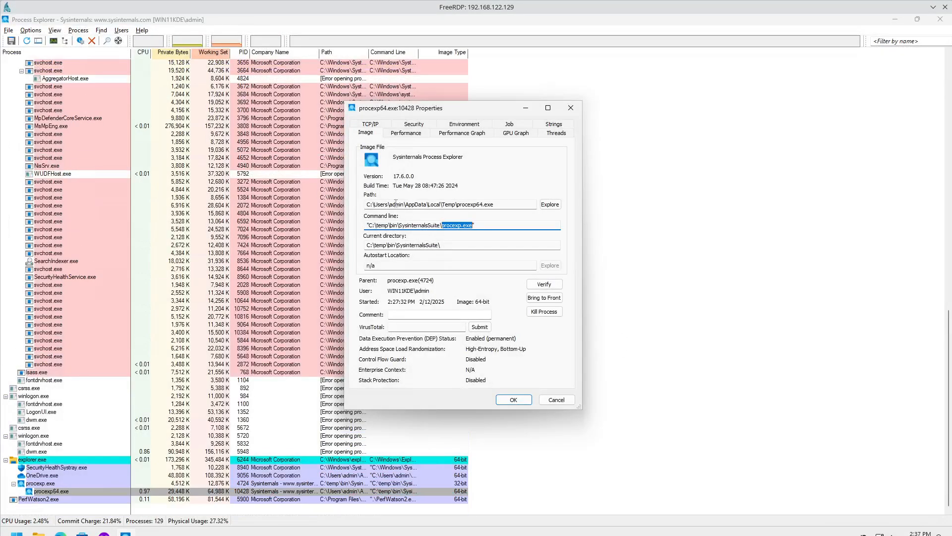
drag(389, 204, 367, 205)
click(452, 206)
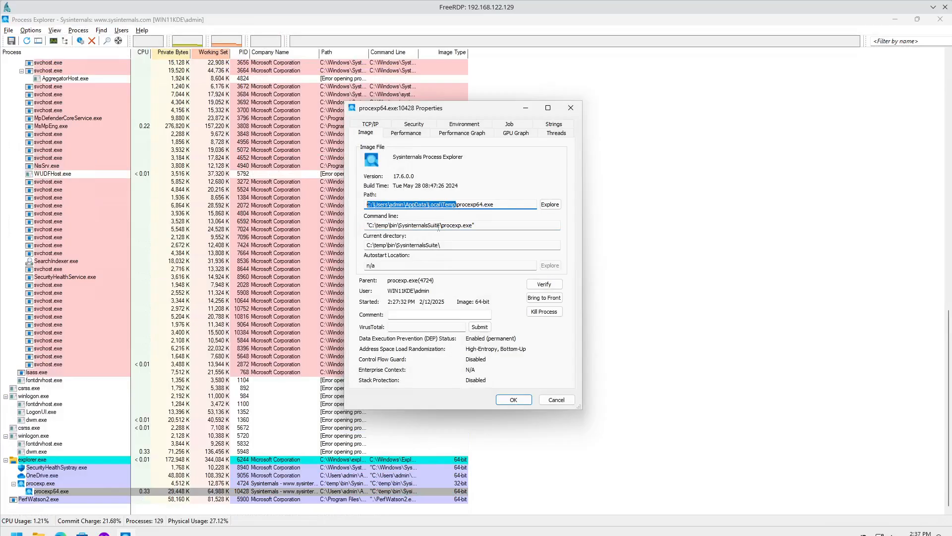
drag(457, 206, 499, 204)
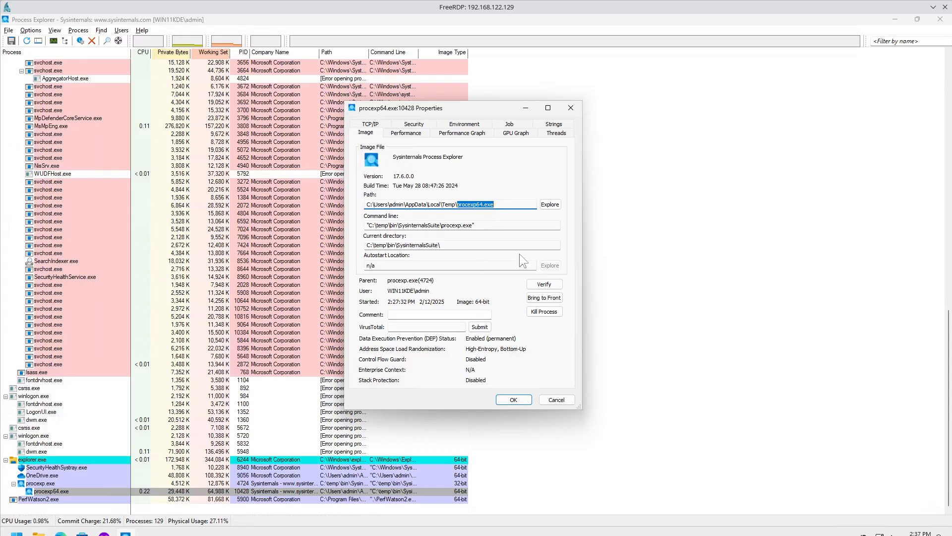
Step: Examine the command line, current directory and user account of the procexp64.exe process
drag(485, 225, 358, 223)
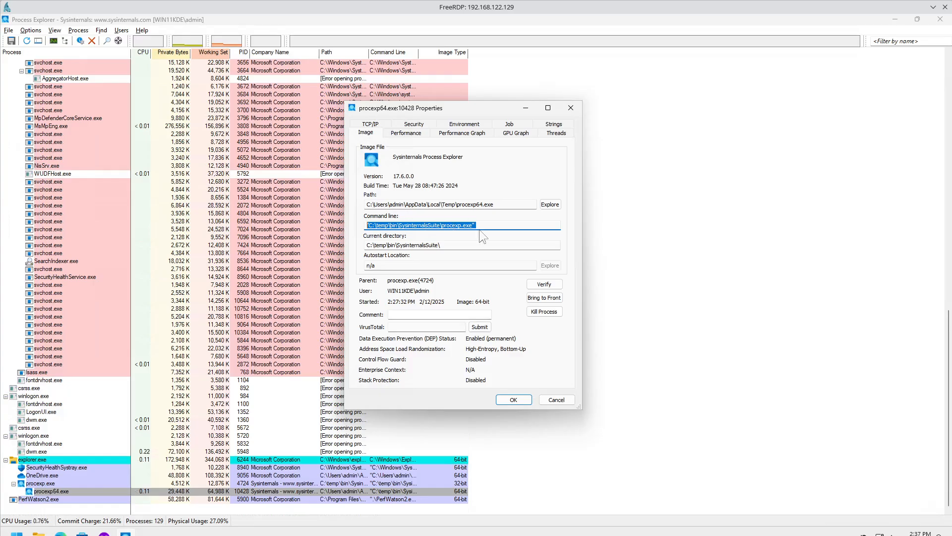
click(495, 225)
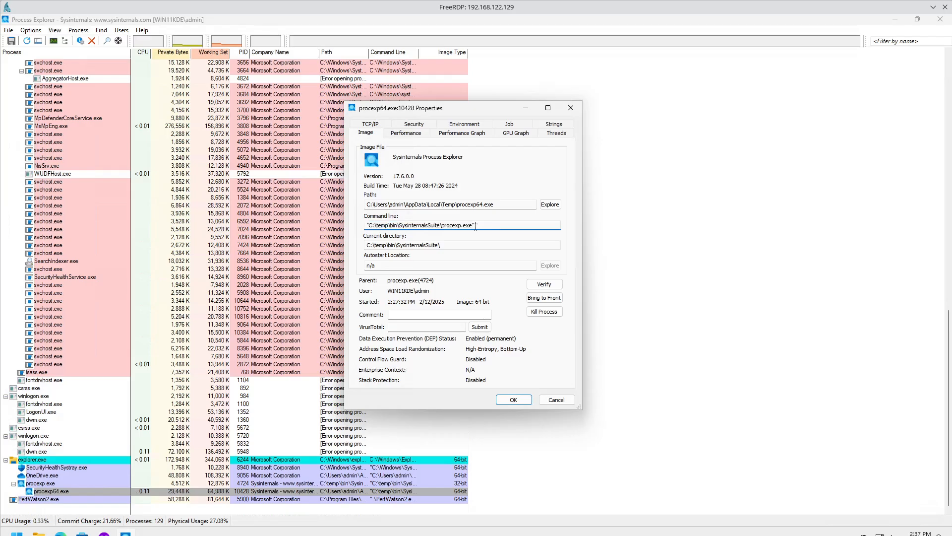
drag(476, 225, 367, 225)
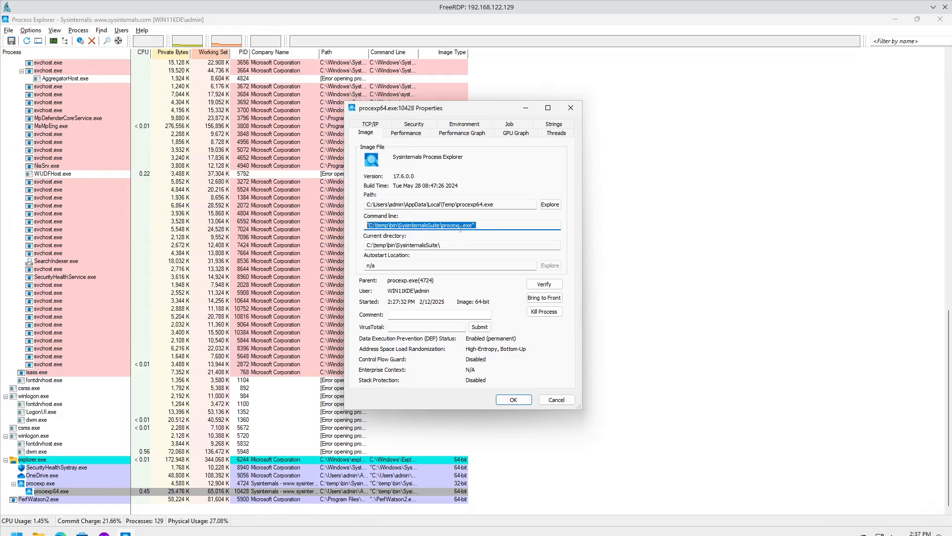
click(478, 225)
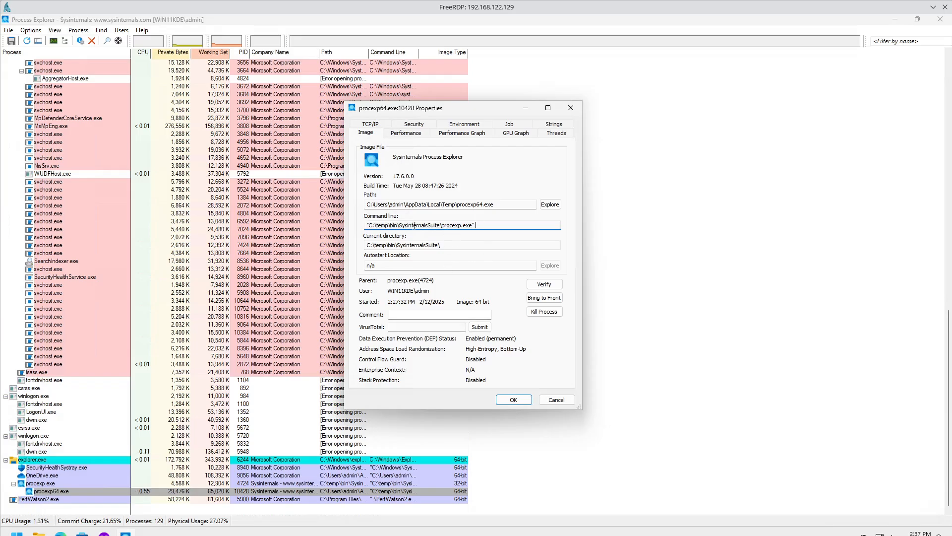
drag(399, 225, 356, 248)
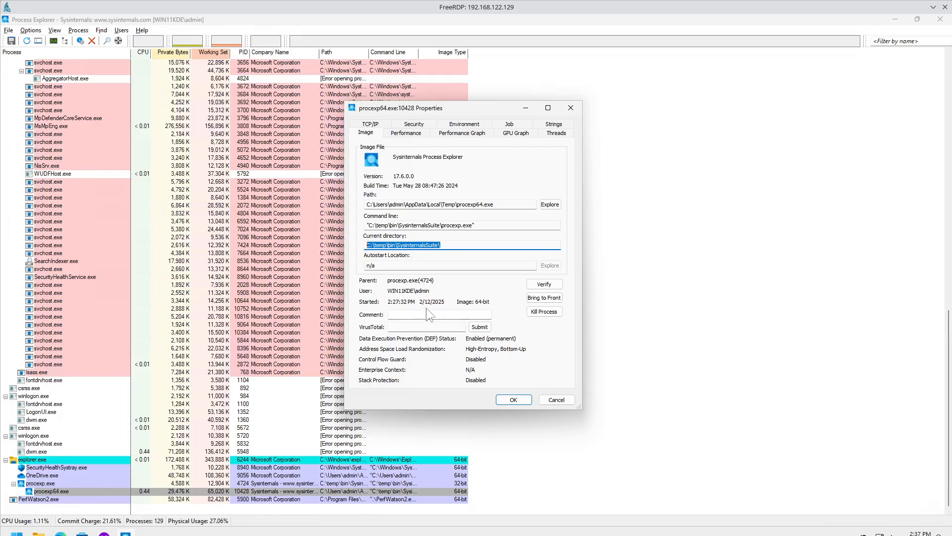
drag(388, 291, 433, 291)
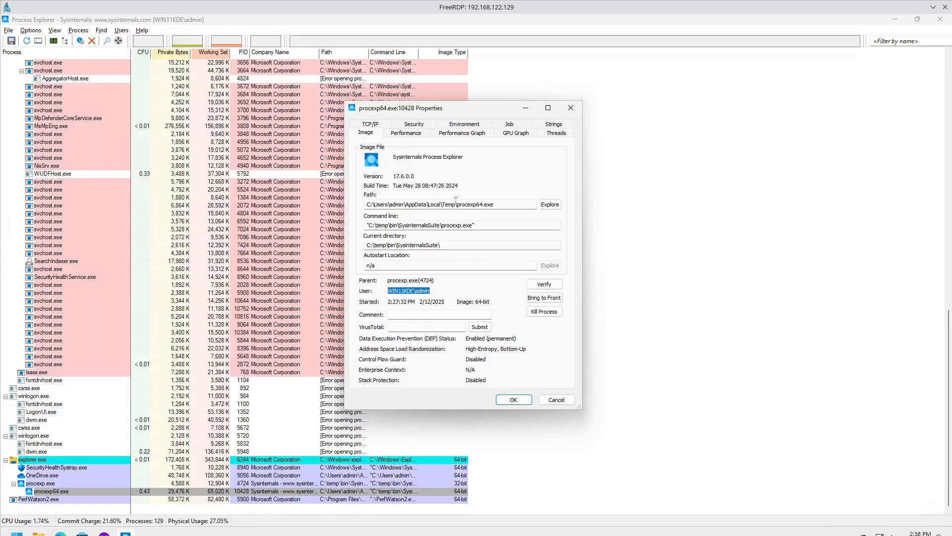
Step: Bring the procexp64.exe process's window to the front and verify the signature of its image
click(542, 299)
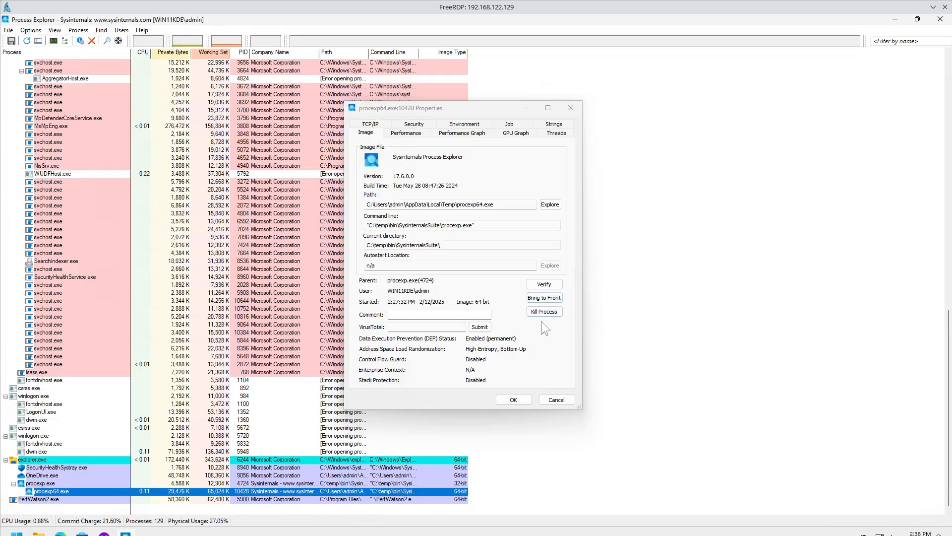
click(544, 284)
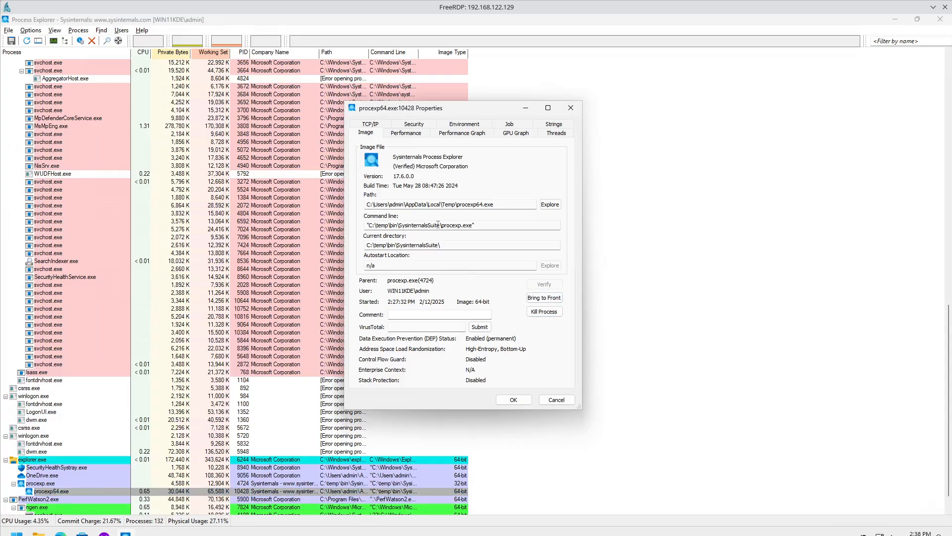
scroll(109, 485, down, 2)
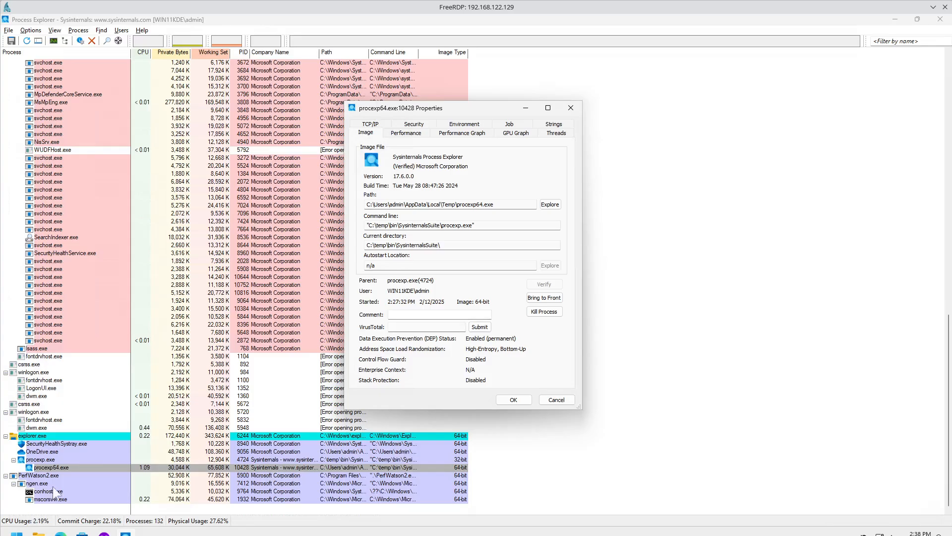
Step: Review the performance counters, performance graphs and GPU graphs of procexp64.exe
click(405, 134)
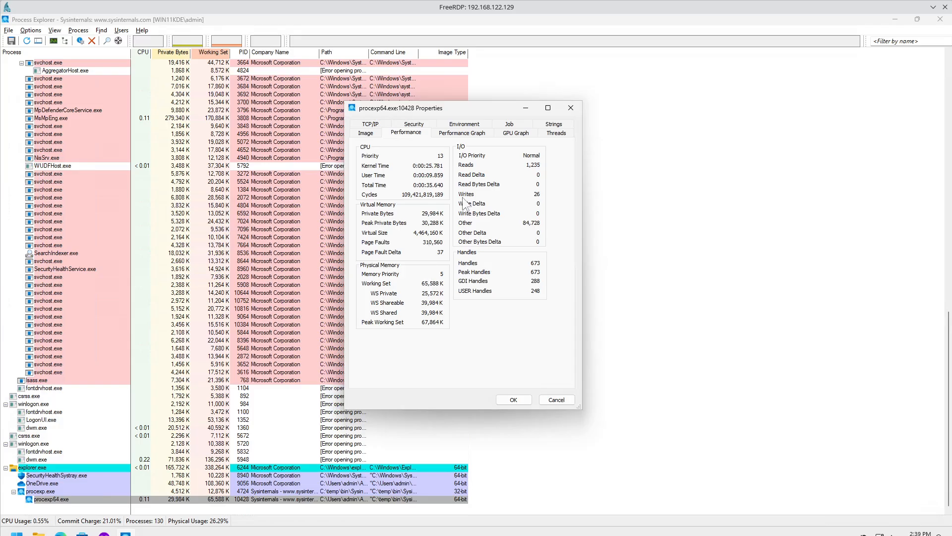
click(482, 135)
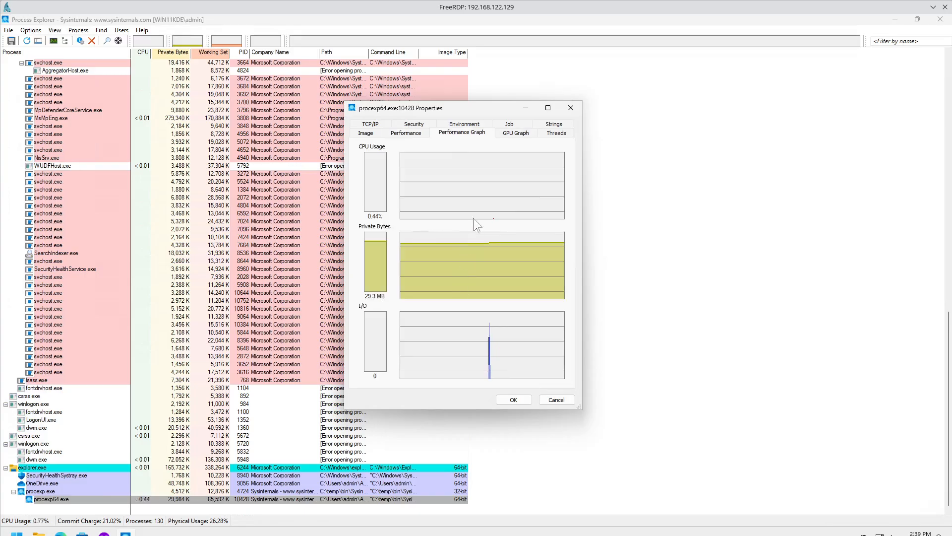
click(517, 133)
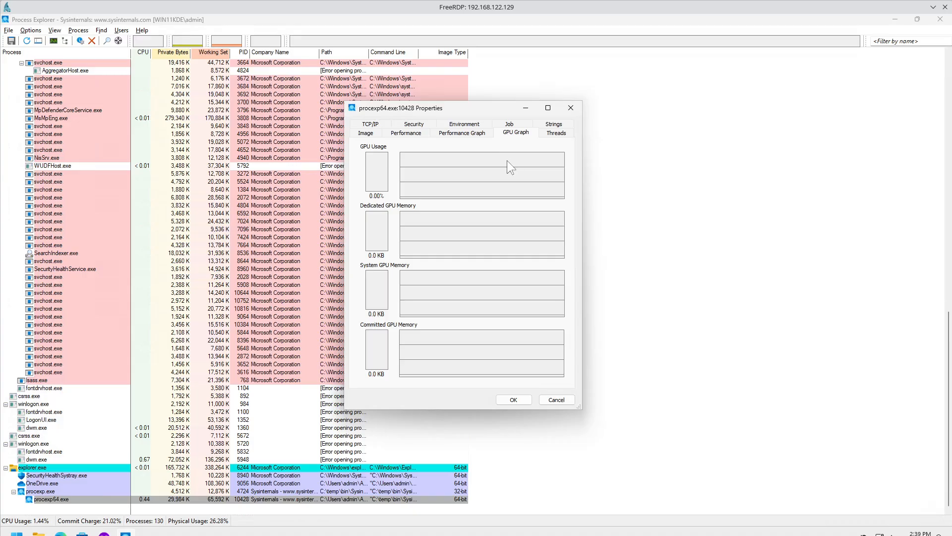
Step: List the threads of procexp64.exe, widen the properties window and Start Address column, and inspect the ntdll.dll and CorperfmonExt.dll threads
click(557, 133)
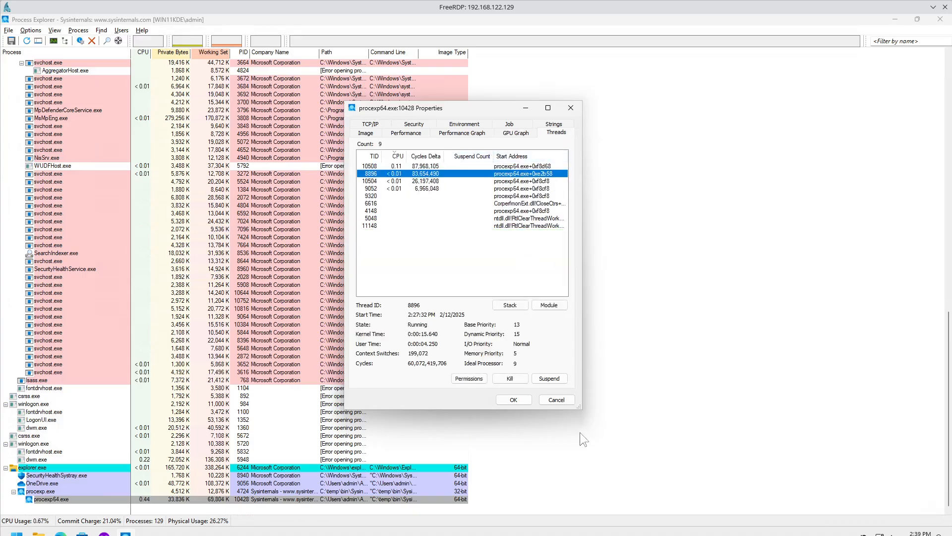
drag(579, 408, 722, 448)
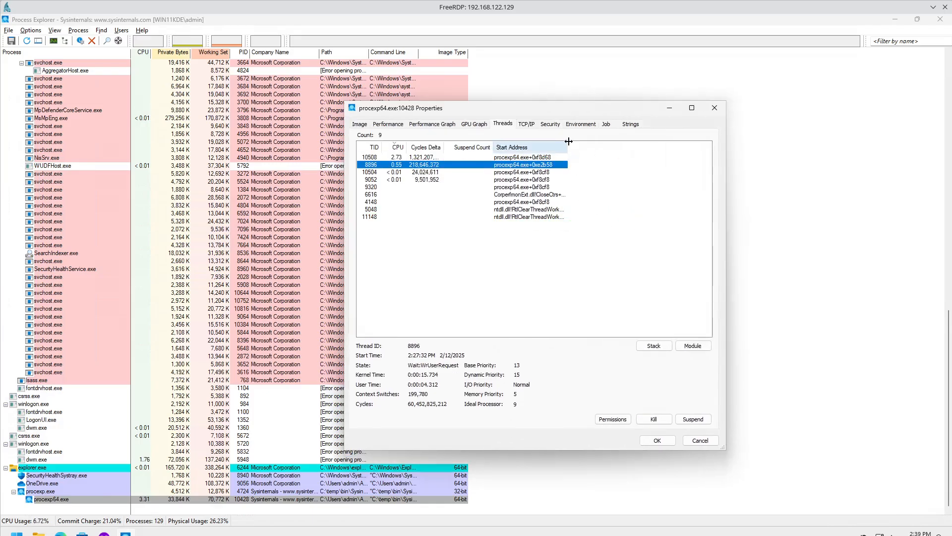
drag(569, 141, 658, 141)
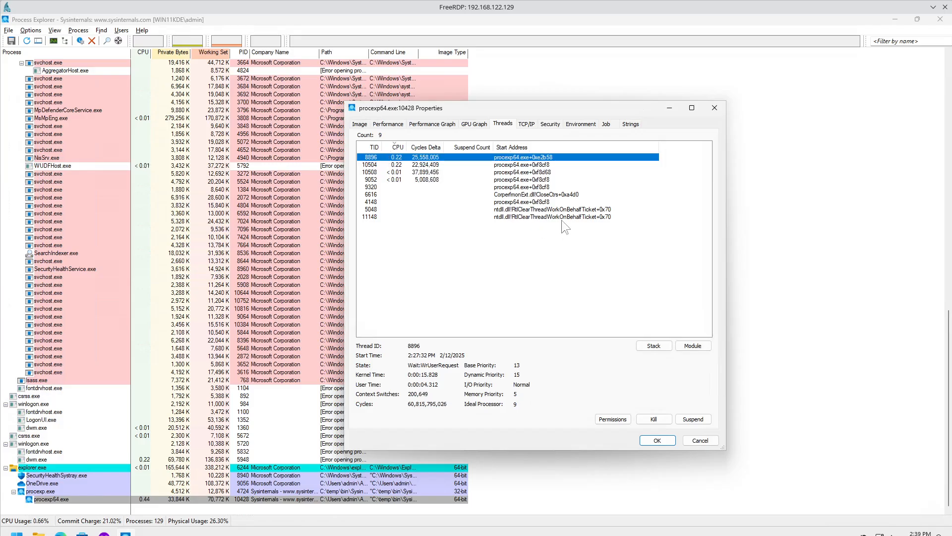
click(503, 209)
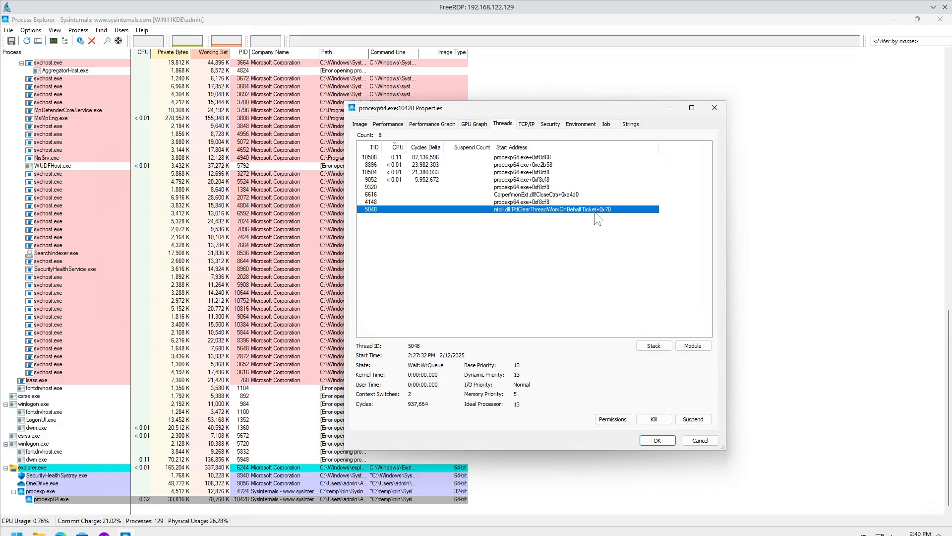
click(546, 194)
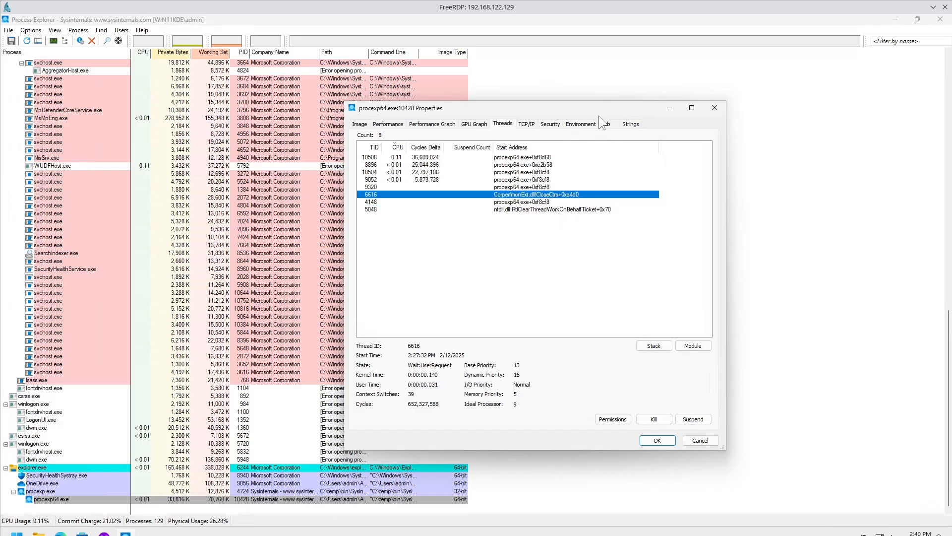
Step: Check procexp64.exe's network connections and security groups, and inspect its SeTimeZonePrivilege and SeShutdownPrivilege entries
click(526, 125)
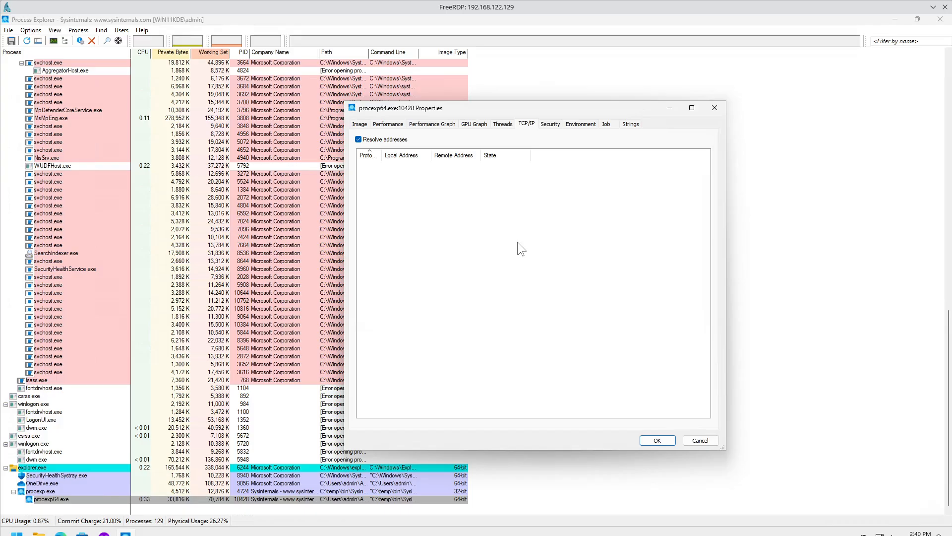
click(552, 123)
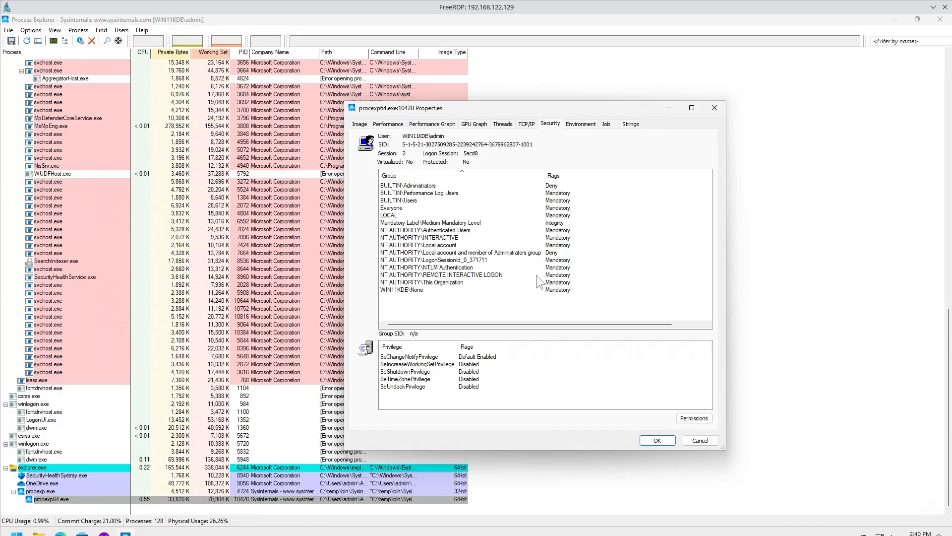
click(424, 379)
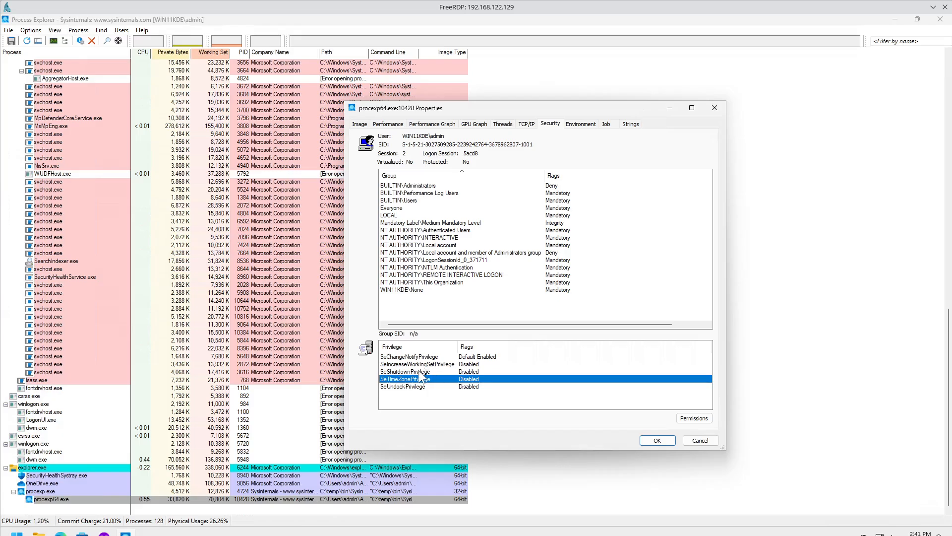
click(423, 373)
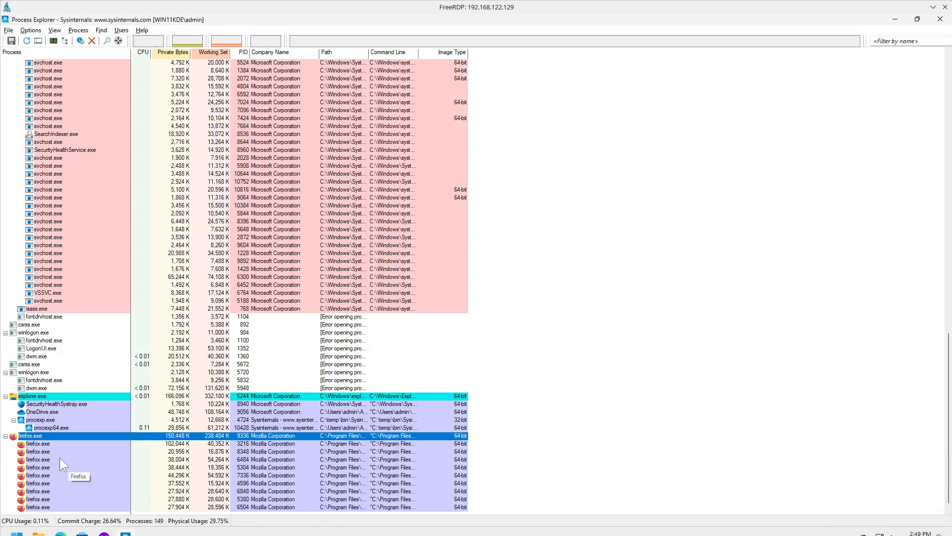
Step: Inspect the BUILTIN\Administrators group in the security properties of the parent firefox.exe process, and close the properties
right_click(38, 436)
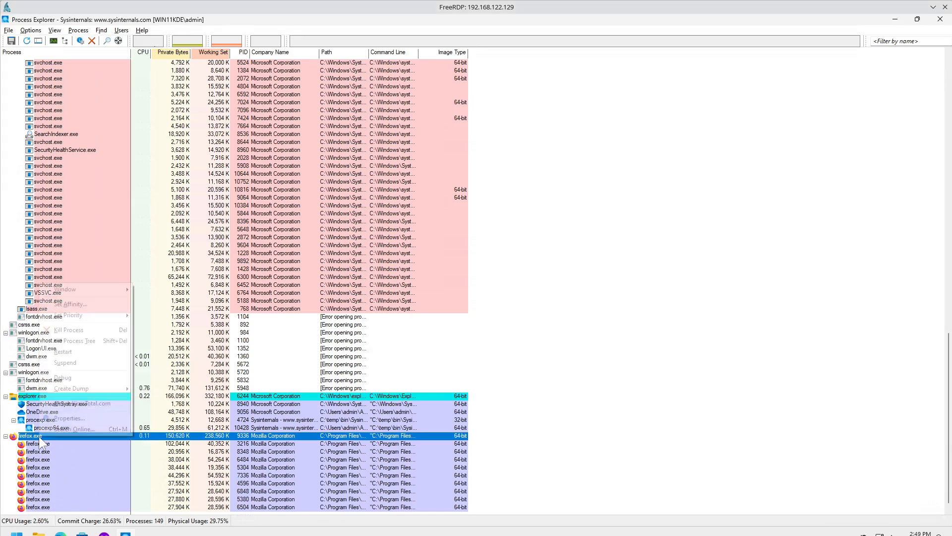
click(63, 419)
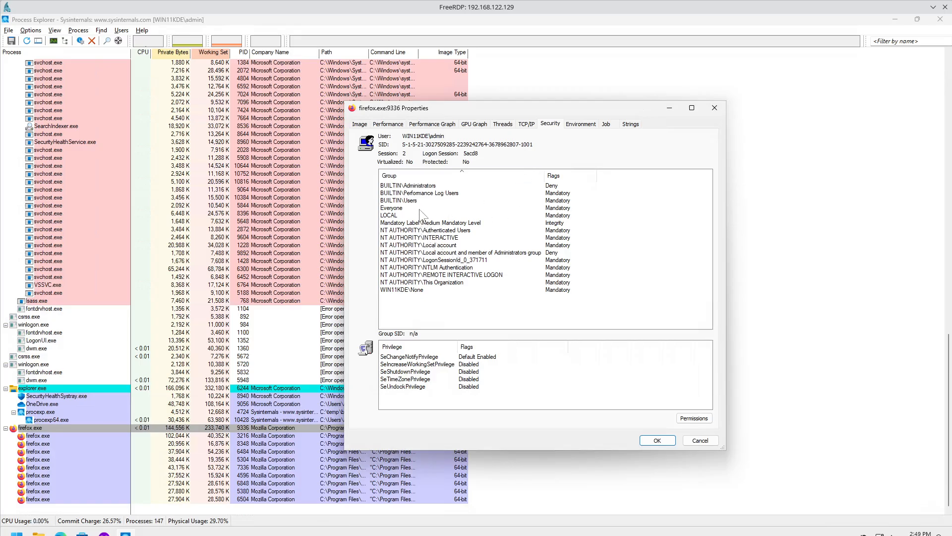
click(424, 186)
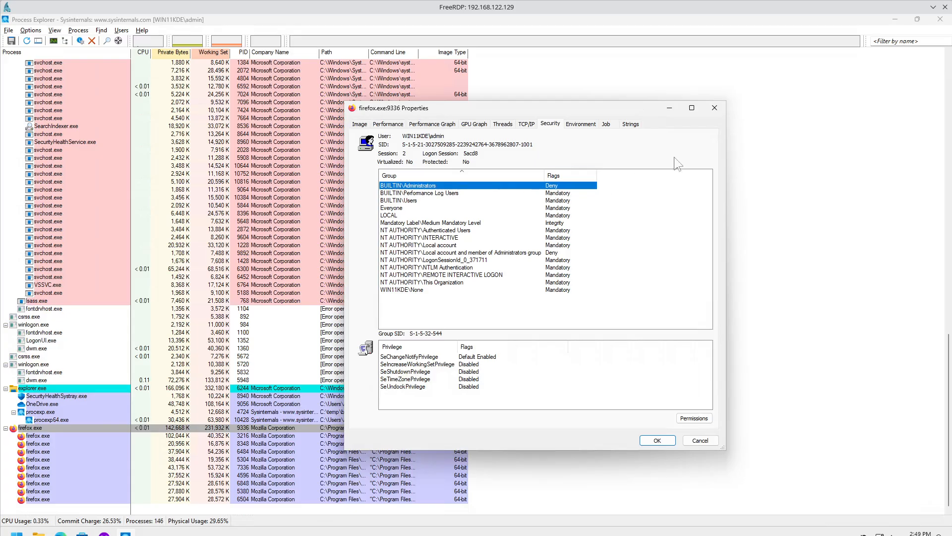
click(716, 109)
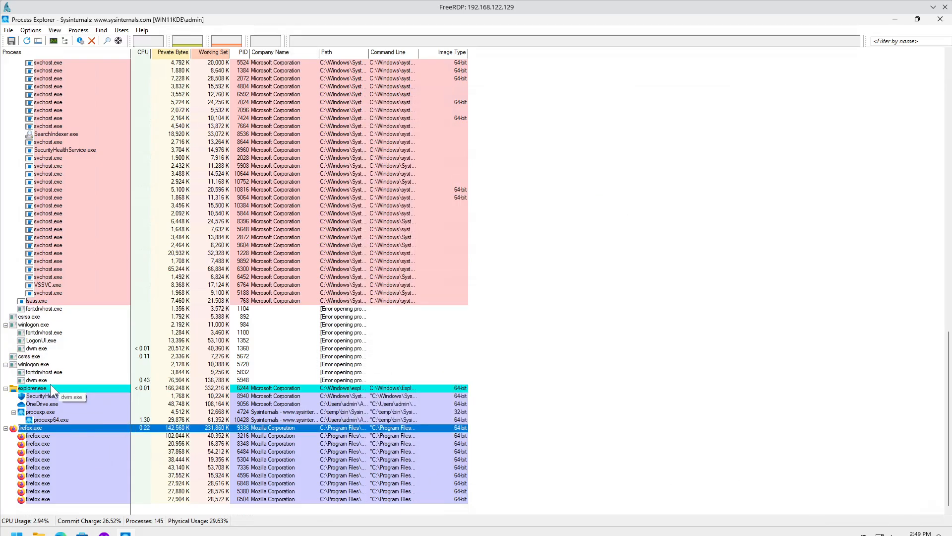
Step: Inspect the BUILTIN\Administrators group in the security properties of procexp.exe, and close the properties
mouse_move(126, 534)
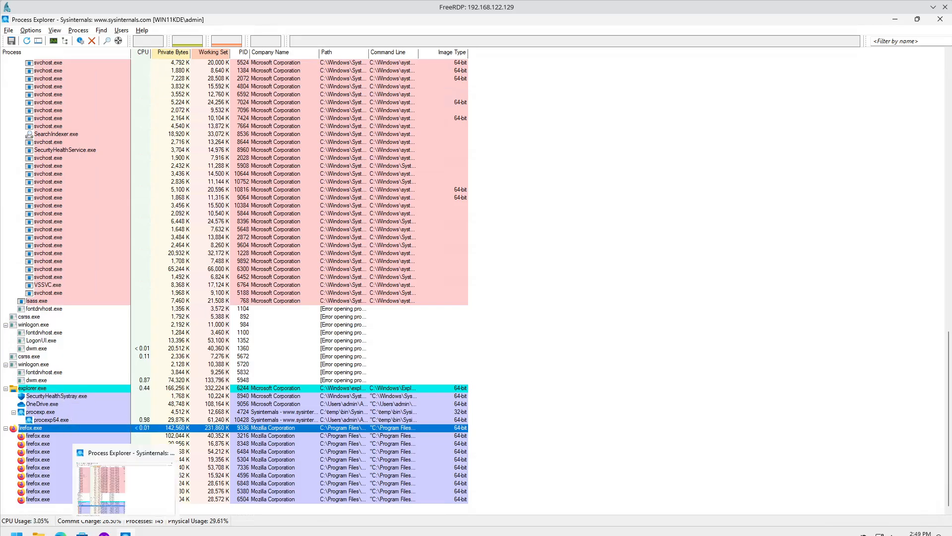
right_click(50, 412)
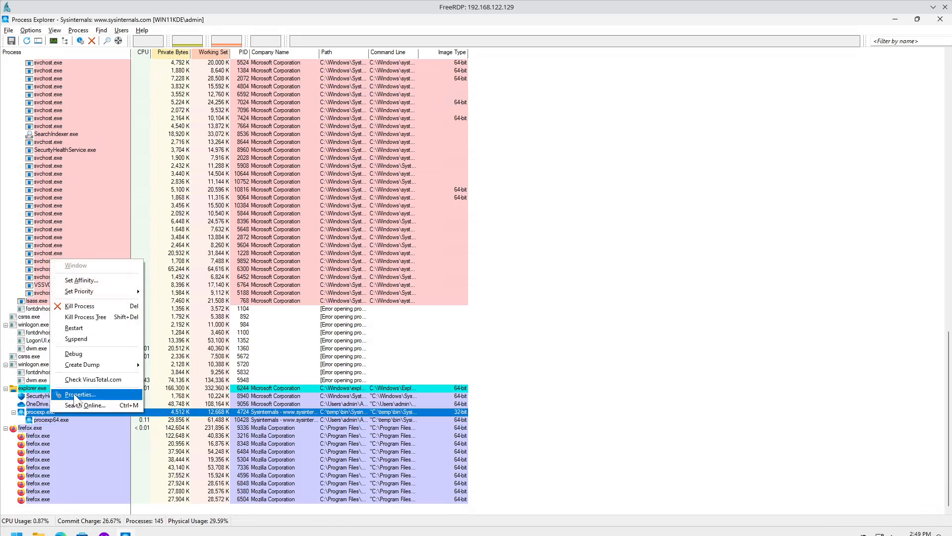
click(76, 394)
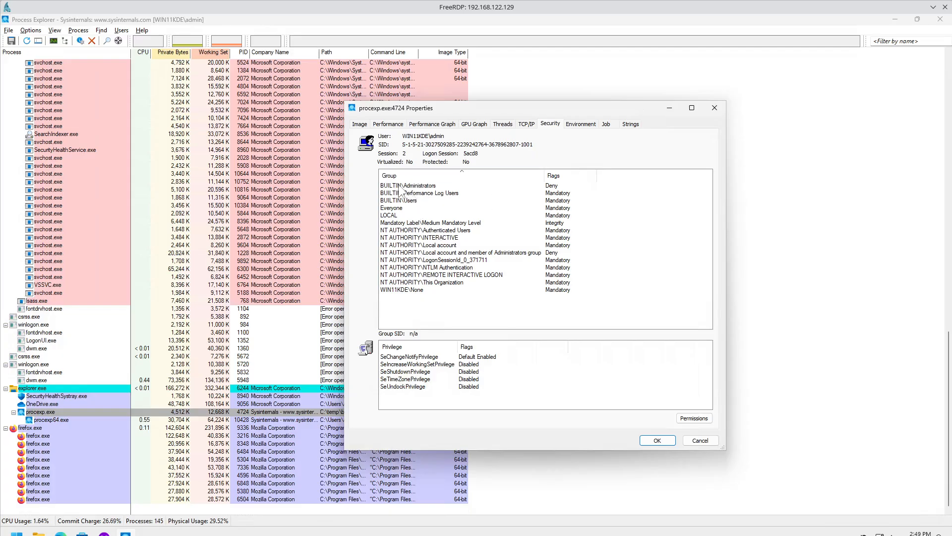
click(420, 186)
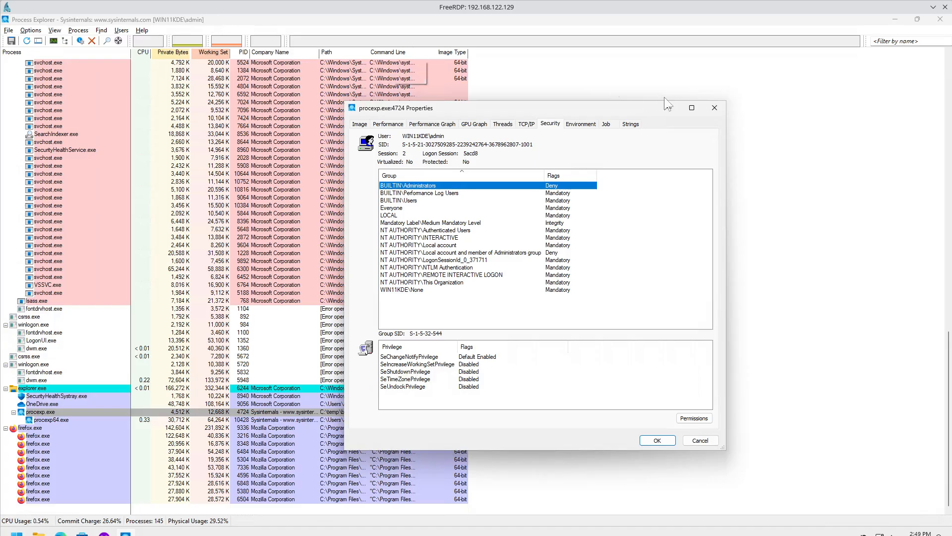
click(715, 109)
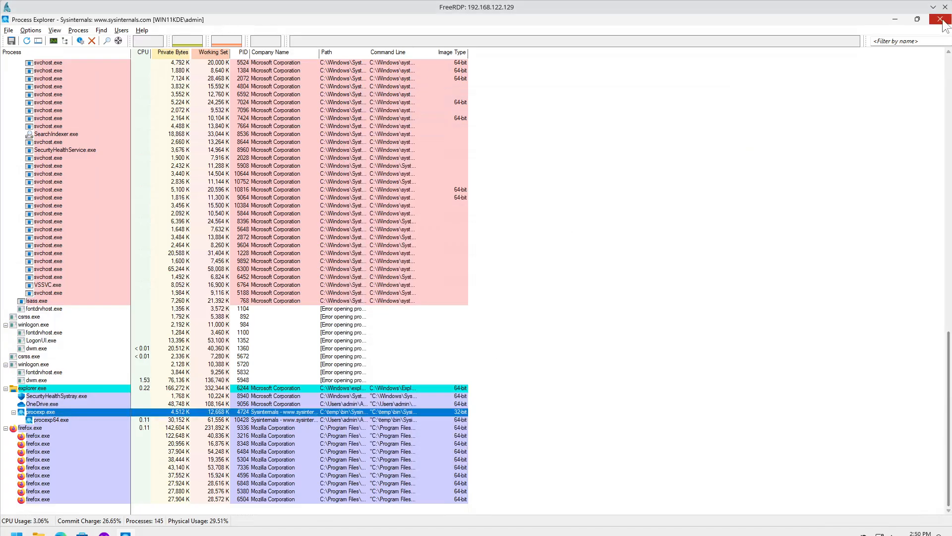
Step: Close Process Explorer and switch to File Explorer showing the SysinternalsSuite folder
click(940, 20)
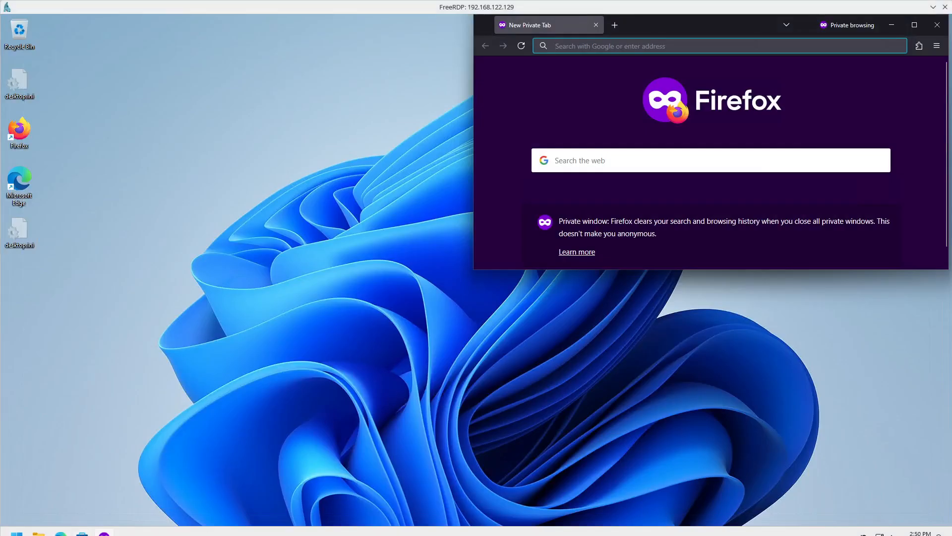
click(38, 535)
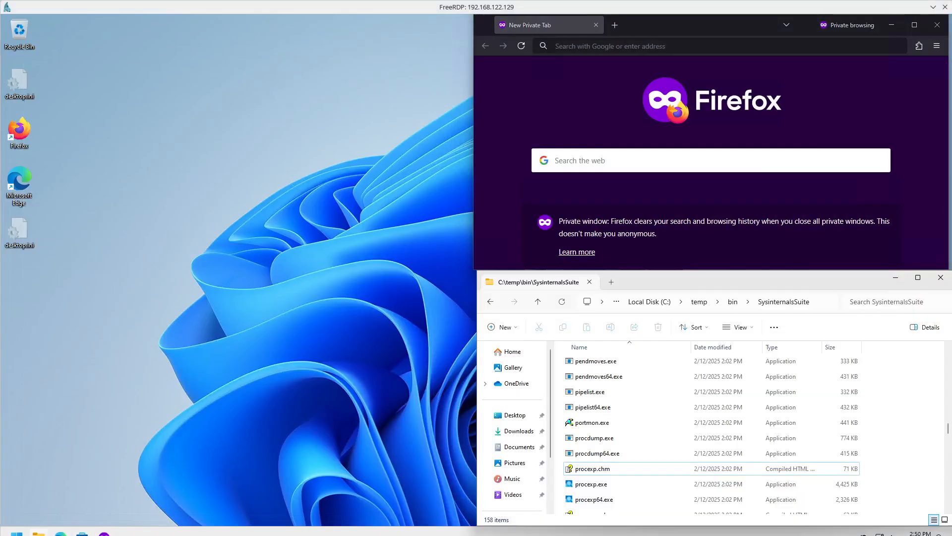
Step: Run procexp.exe from the SysinternalsSuite folder as administrator and approve the elevation request
right_click(603, 484)
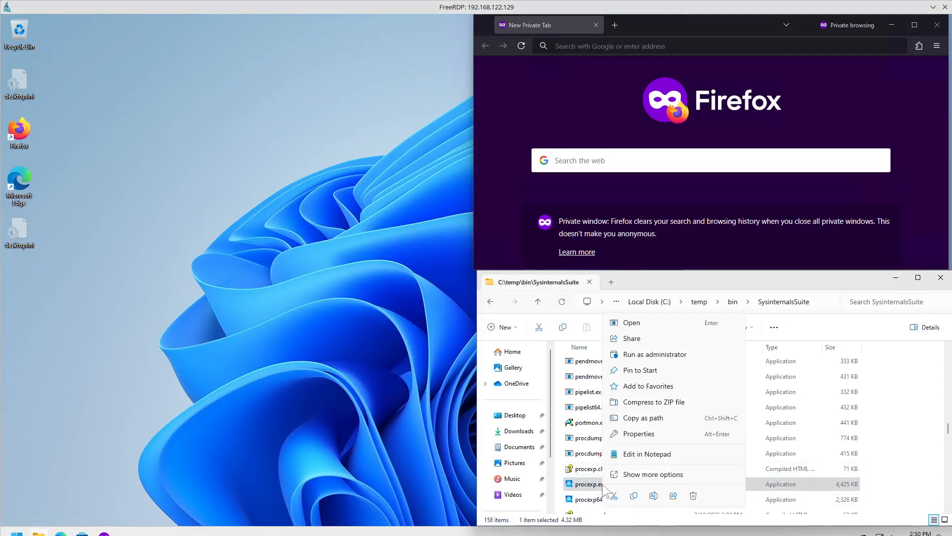
click(653, 355)
click(449, 359)
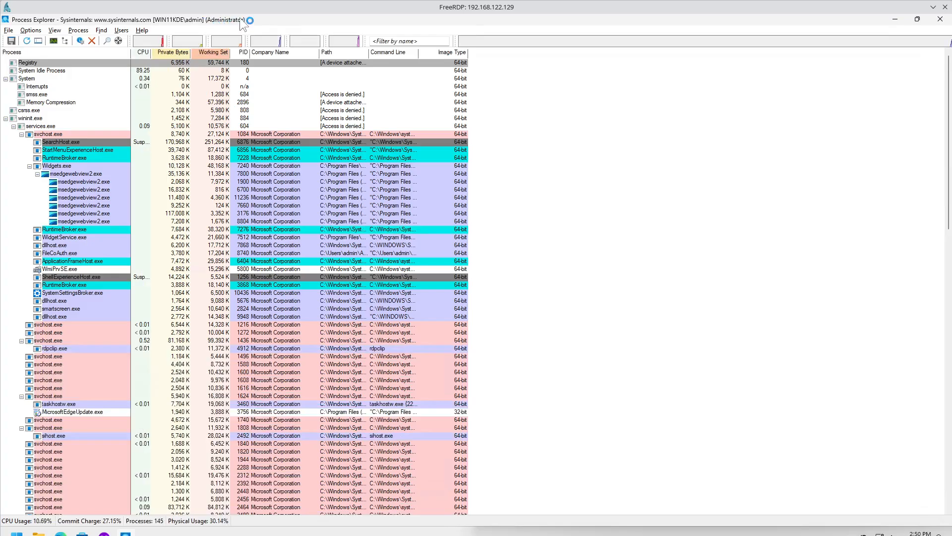
Step: Inspect the BUILTIN\Administrators group in the security properties of the elevated procexp.exe process, and close the properties
scroll(312, 290, down, 7)
scroll(313, 291, down, 20)
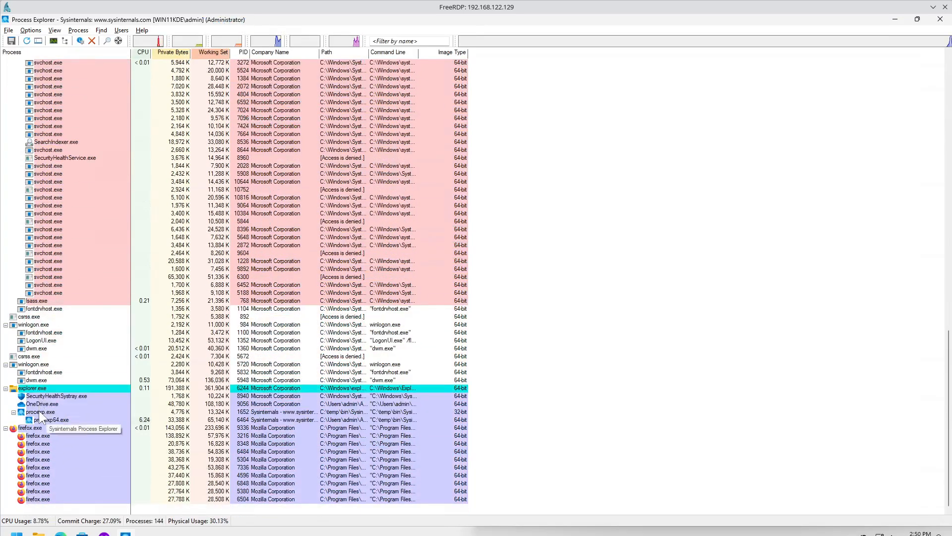
right_click(39, 410)
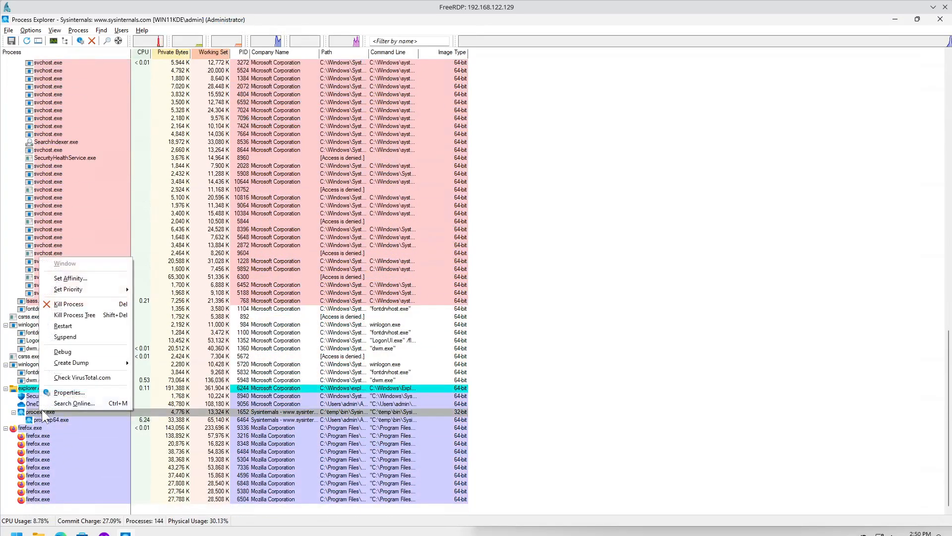
click(77, 390)
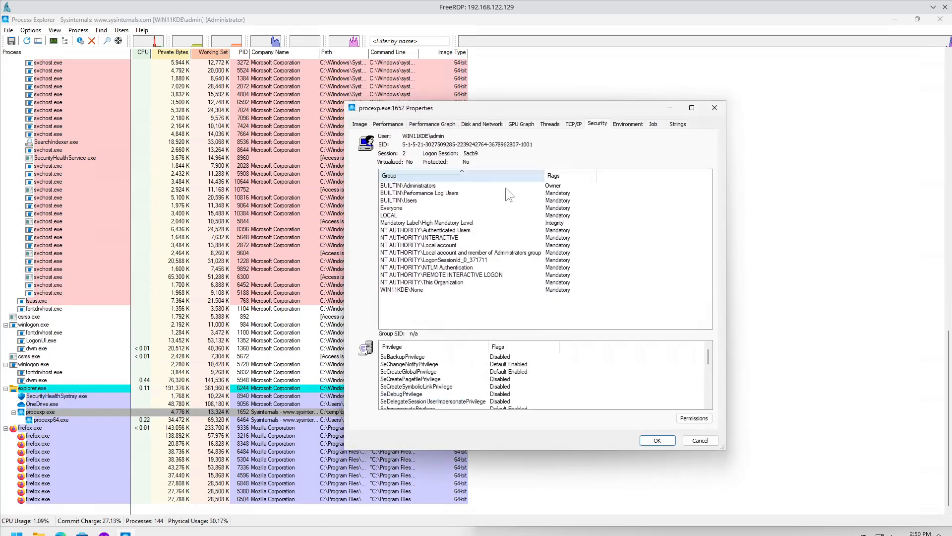
click(420, 186)
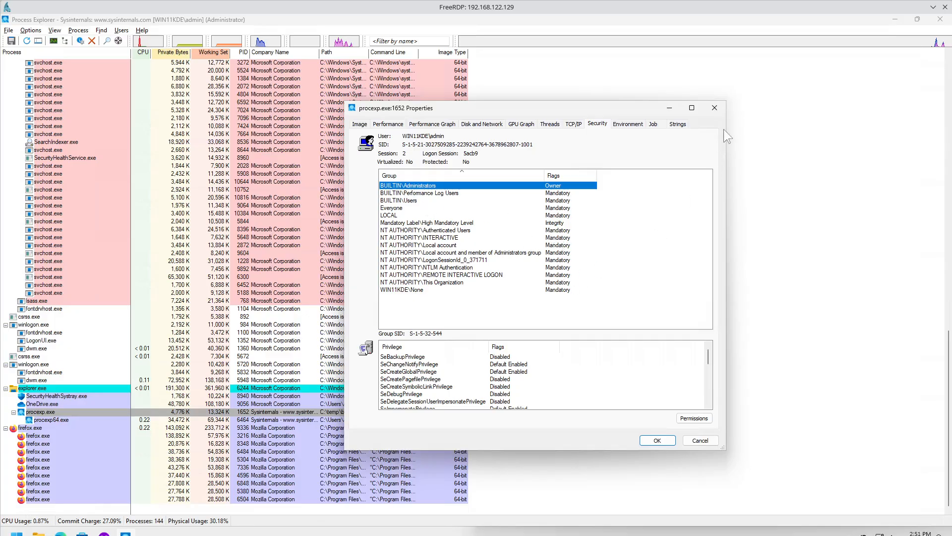
click(715, 108)
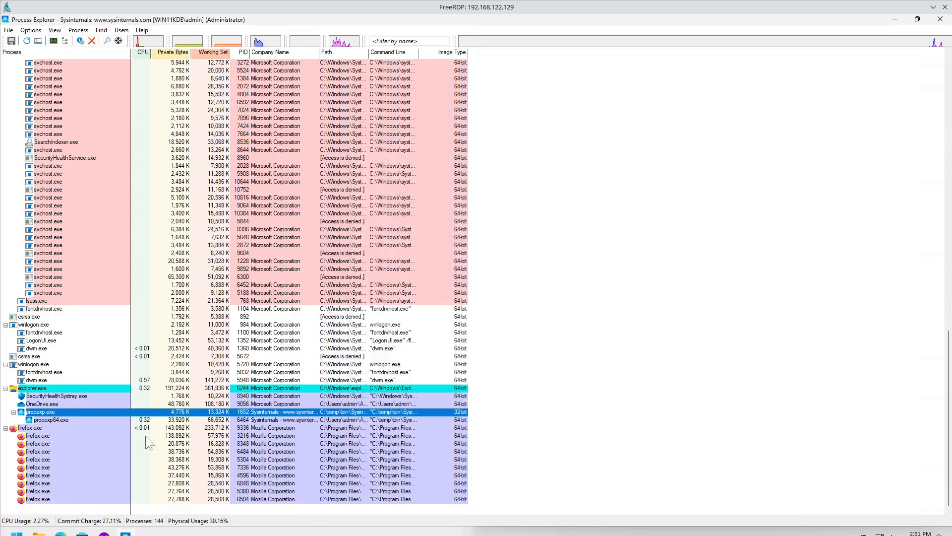
Step: Inspect the BUILTIN\Administrators group in the parent firefox.exe process's security properties for comparison, and close the properties
right_click(42, 428)
click(79, 408)
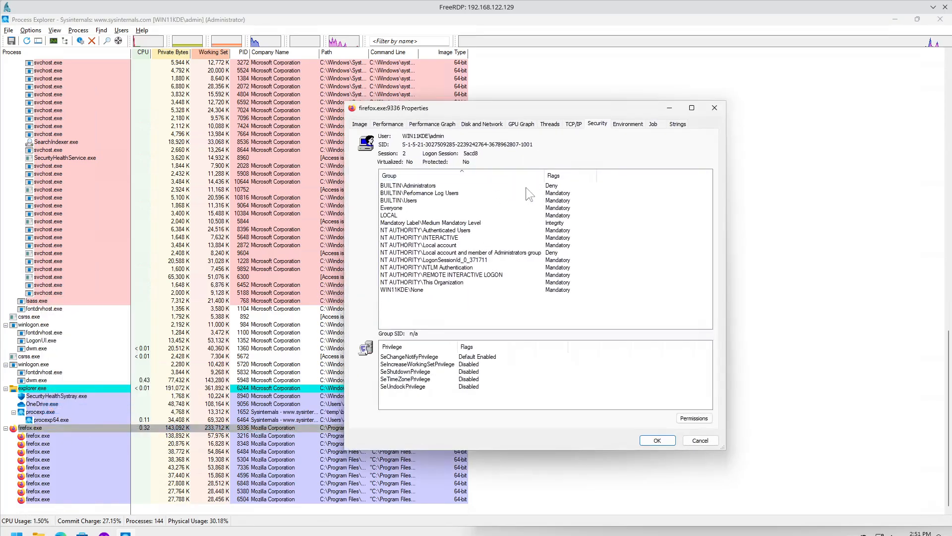
click(519, 186)
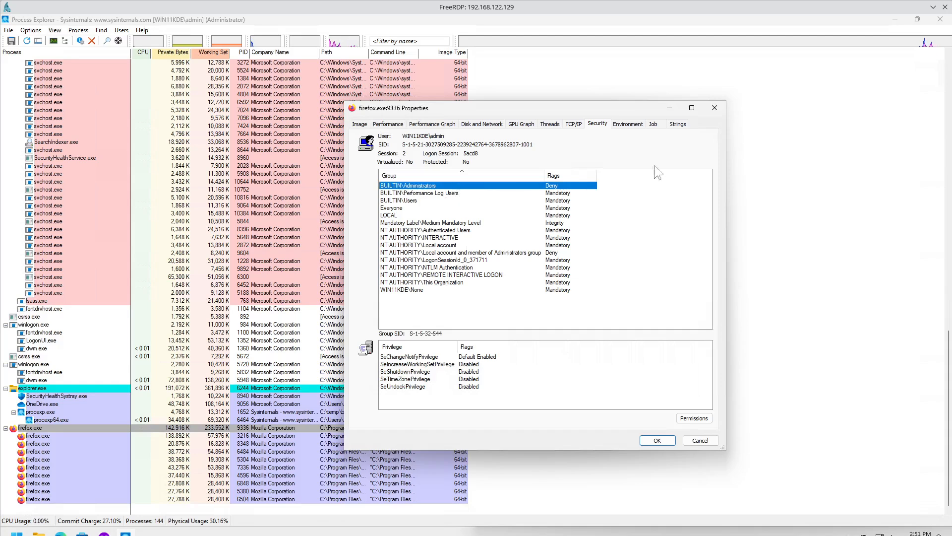
click(713, 107)
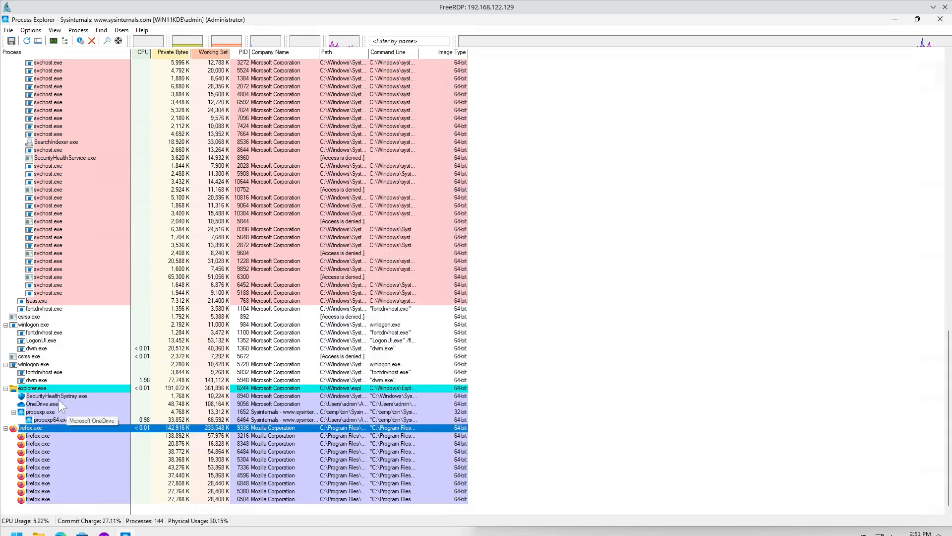
Step: Reopen the security properties of procexp.exe and examine its BUILTIN\Administrators group again
right_click(56, 413)
click(77, 392)
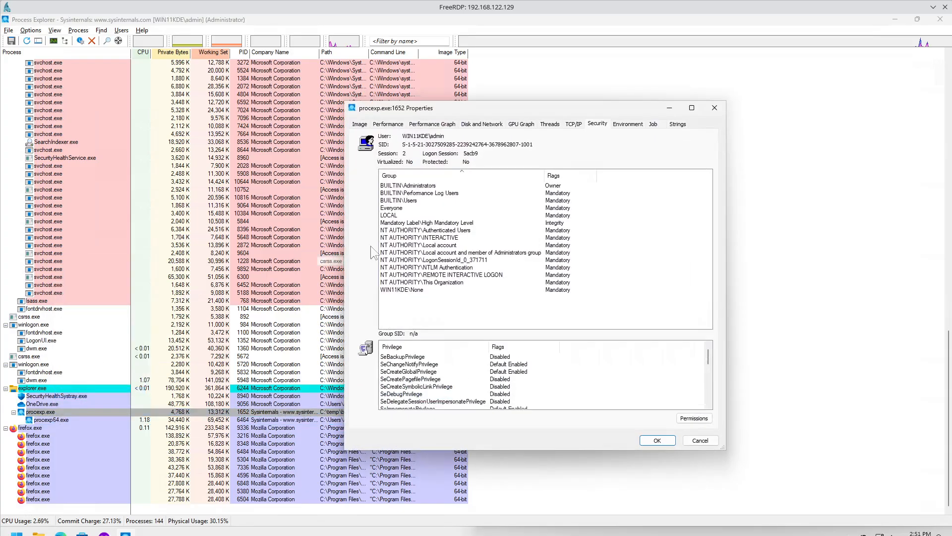
click(434, 186)
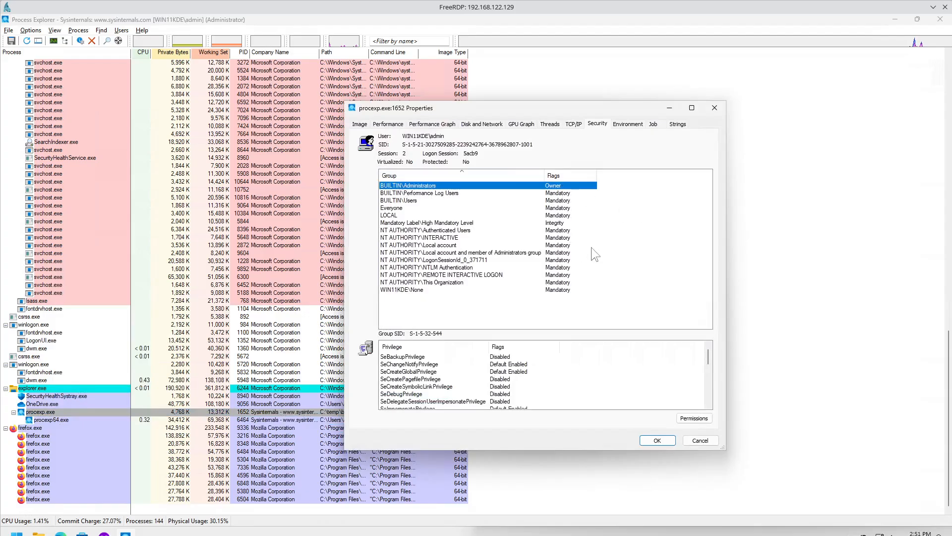
Step: Examine procexp.exe's environment variables, including CommonProgramFiles(x86), DriverData and Path
click(626, 125)
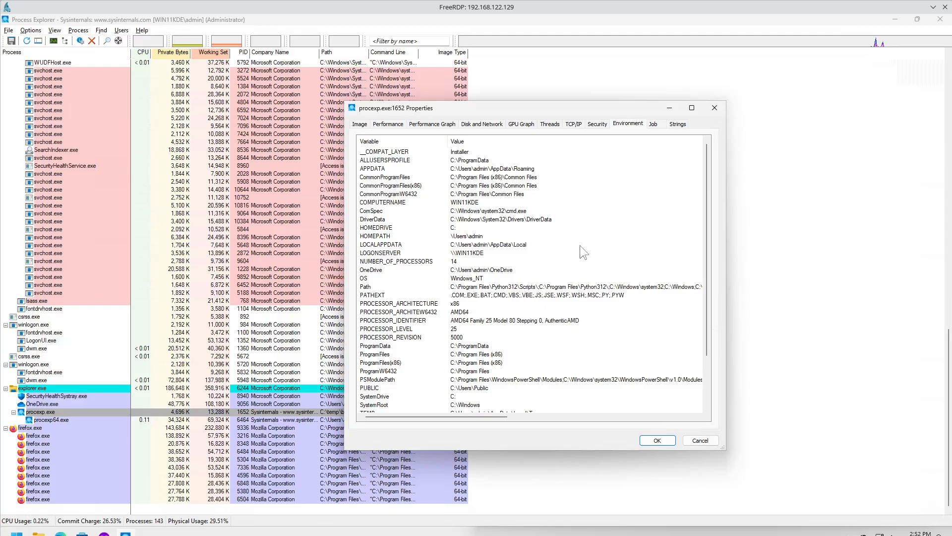
click(473, 187)
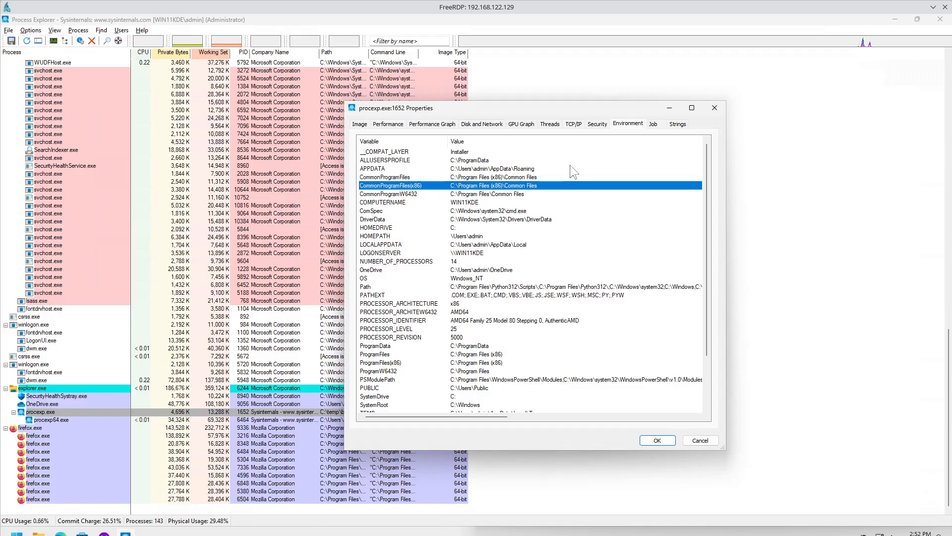
click(545, 219)
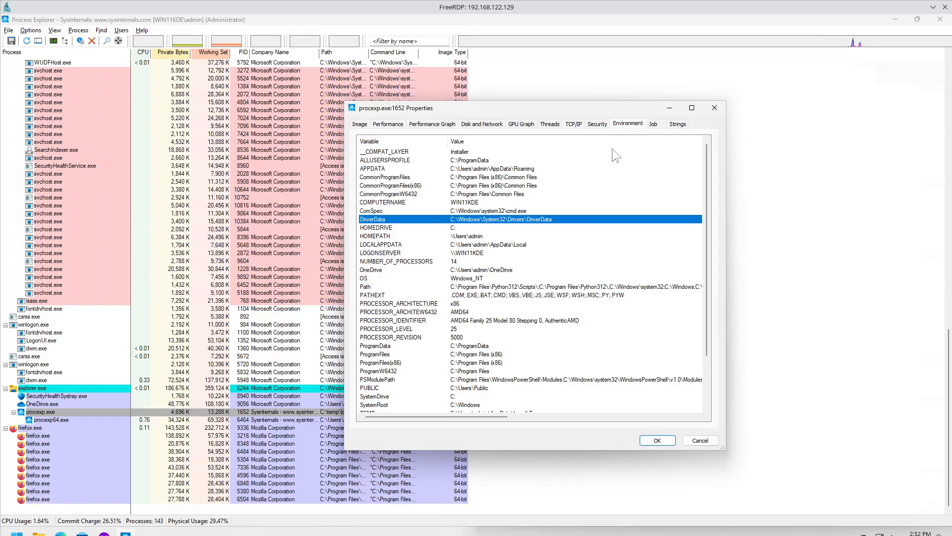
click(385, 279)
click(387, 287)
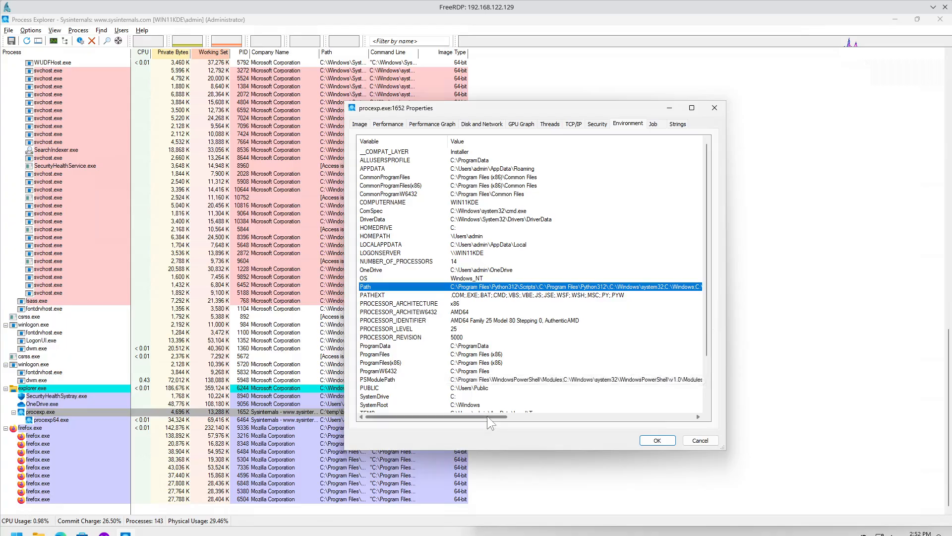
drag(487, 416, 451, 408)
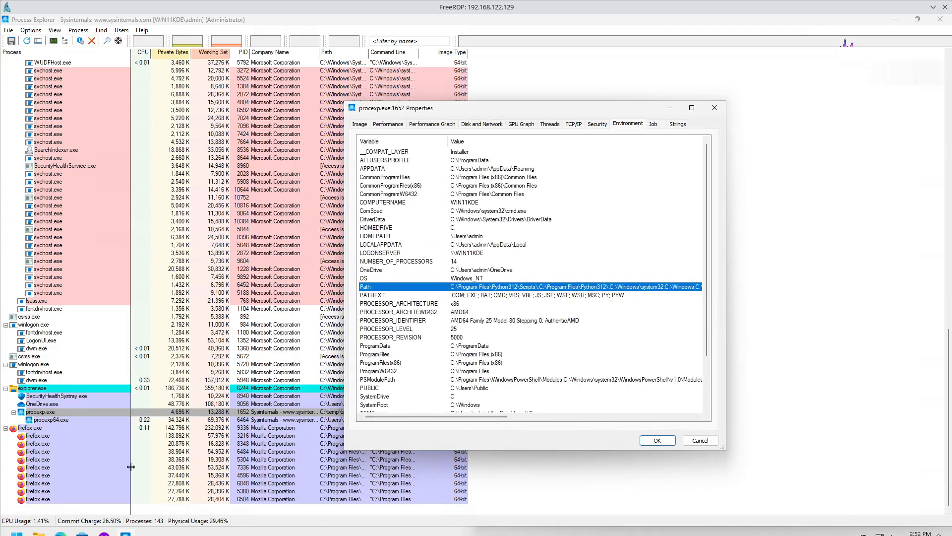
Step: Open the Environment Variables dialog through the advanced system settings, view the user Path entries, and close that variable's editor
right_click(17, 533)
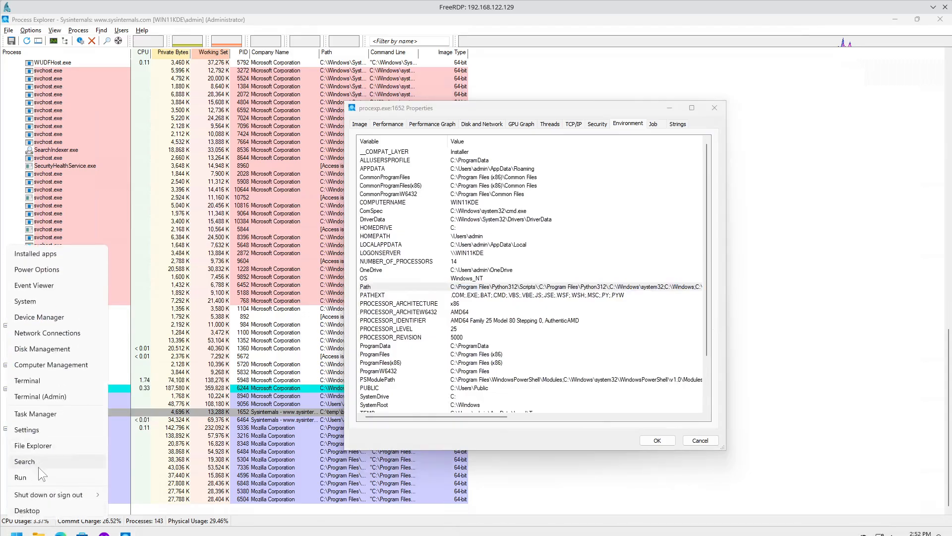
click(60, 301)
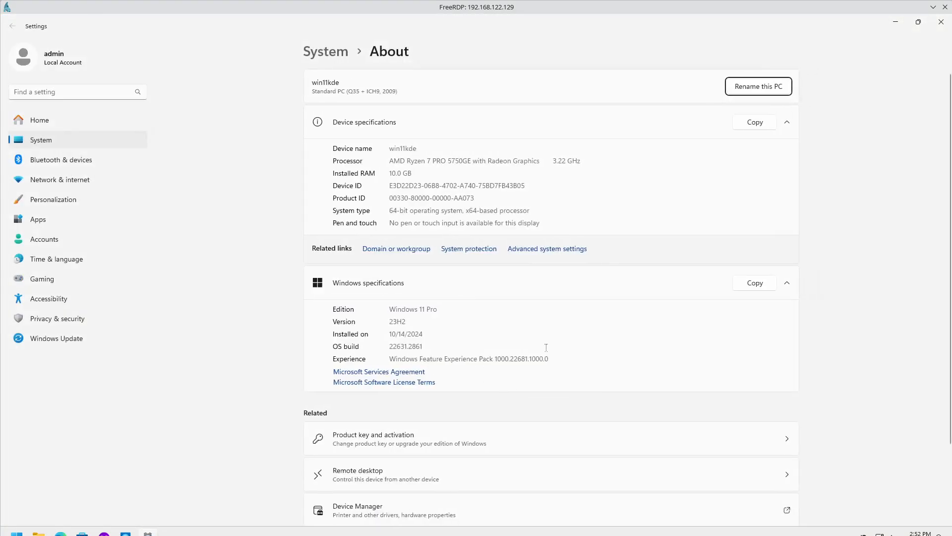
click(539, 249)
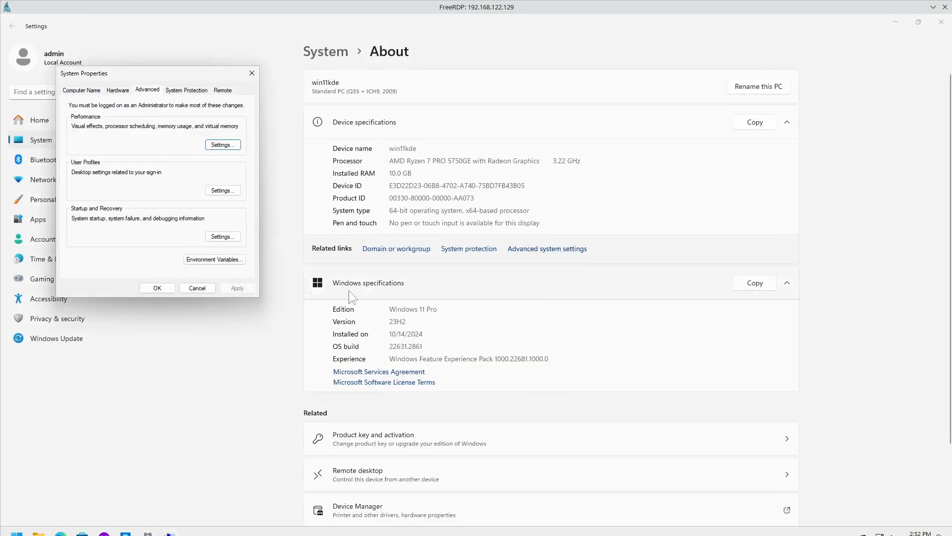
click(221, 261)
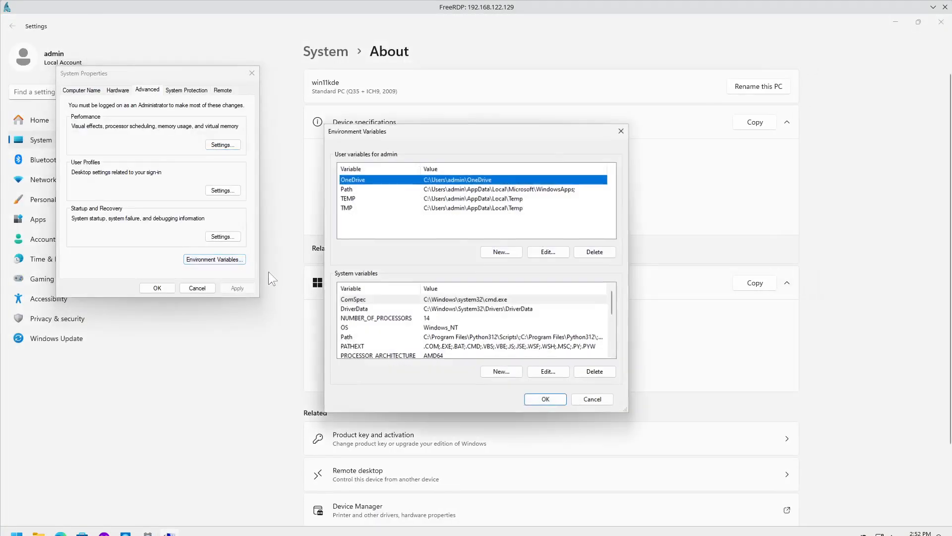
double_click(364, 188)
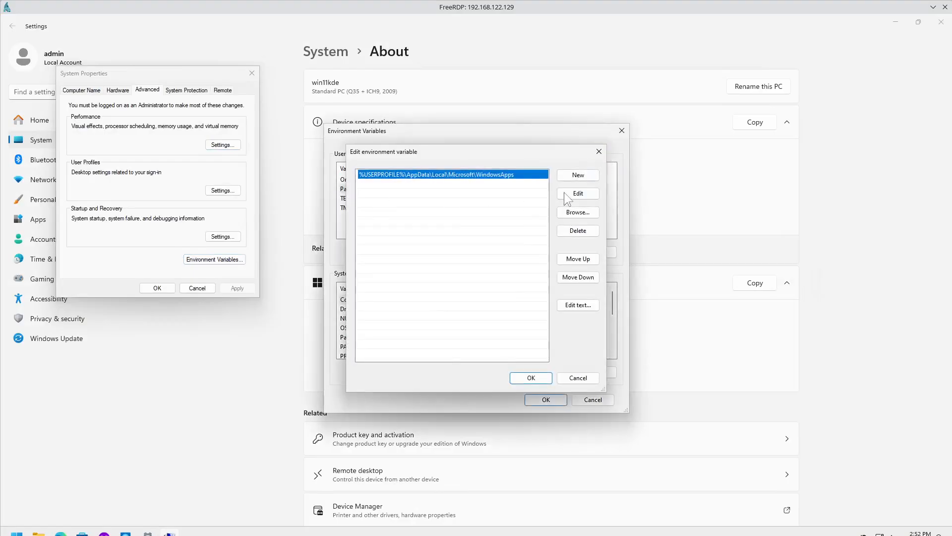
click(599, 152)
Step: View the entries of the system Path variable, and close the environment variable dialogs, System Properties and Settings
scroll(375, 329, down, 2)
scroll(358, 317, up, 1)
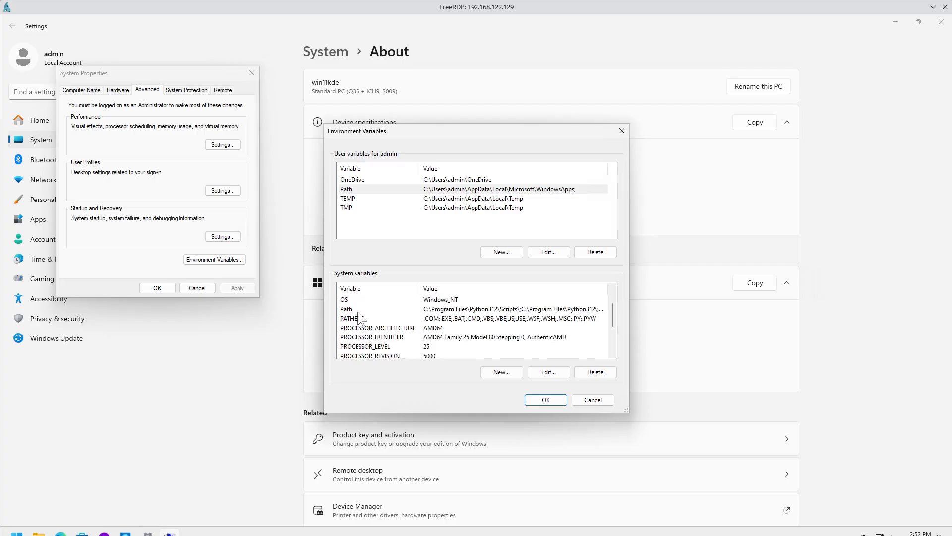
double_click(359, 308)
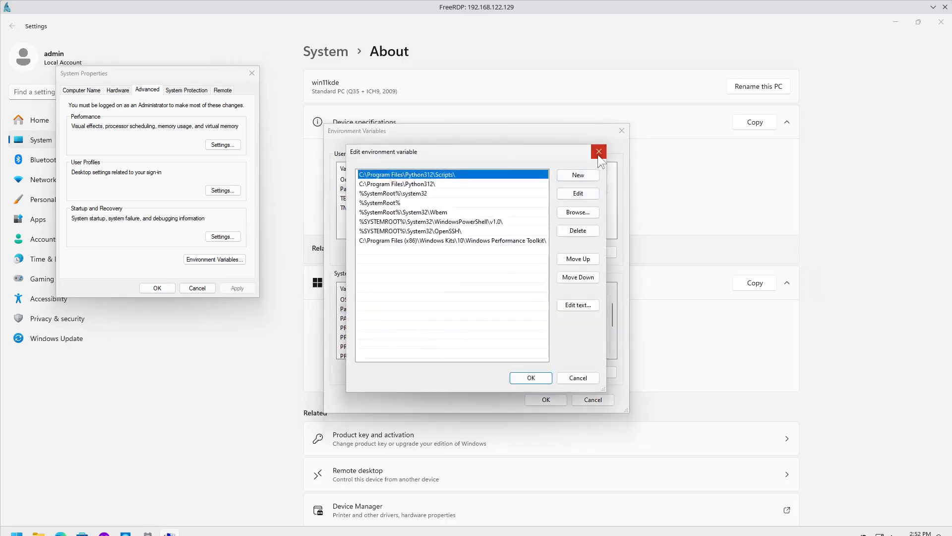
click(599, 151)
click(622, 130)
click(251, 73)
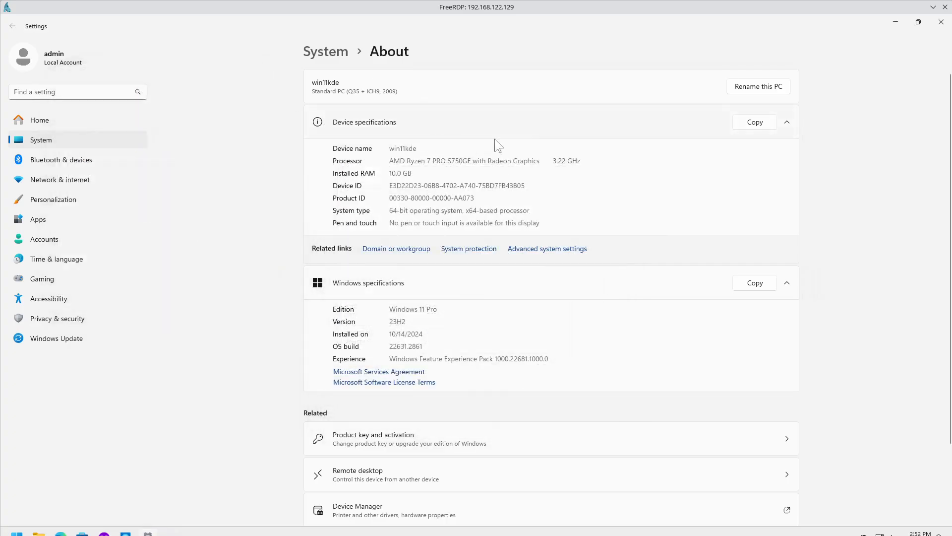
click(941, 22)
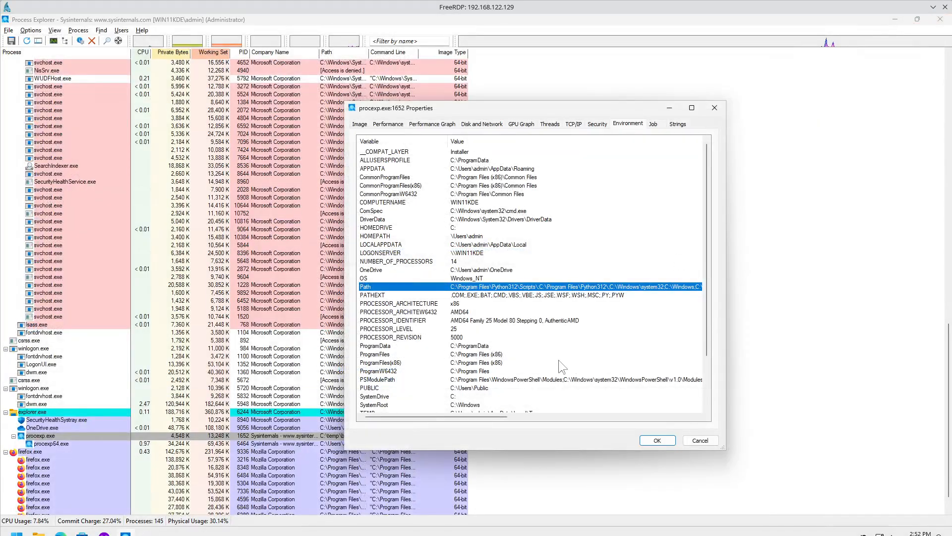
Step: Start a command prompt with cmd, list its environment variables using the set command, and close the prompt
scroll(551, 342, down, 2)
scroll(502, 268, up, 2)
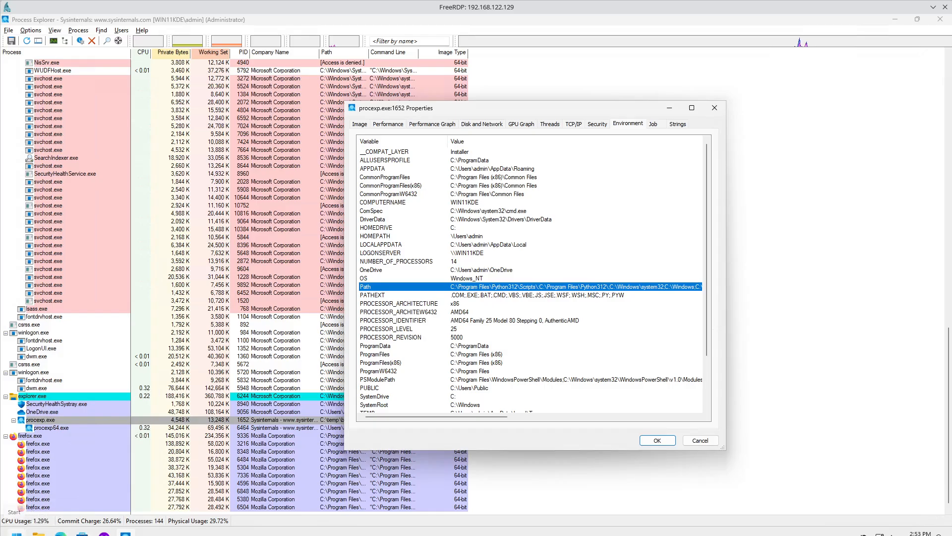
right_click(16, 534)
click(59, 478)
text(cmd)
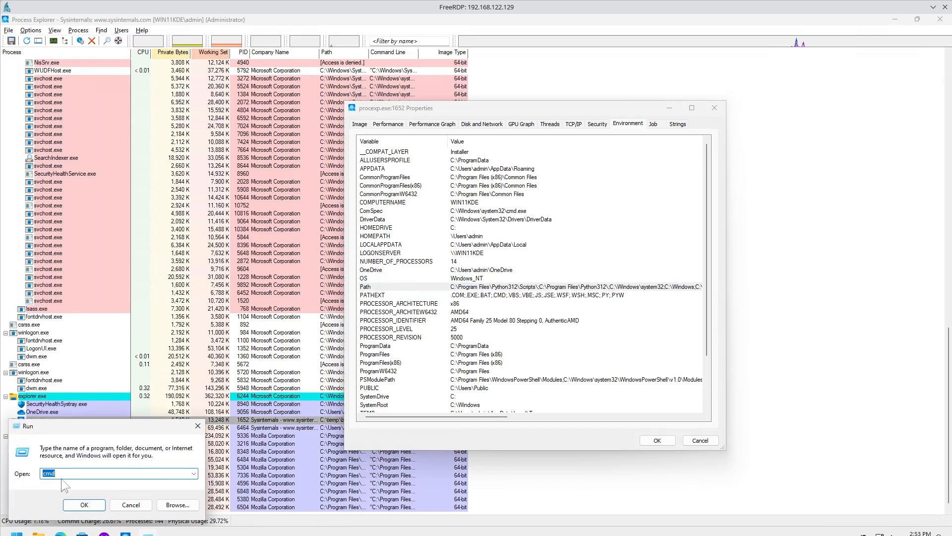
key(Return)
text(set)
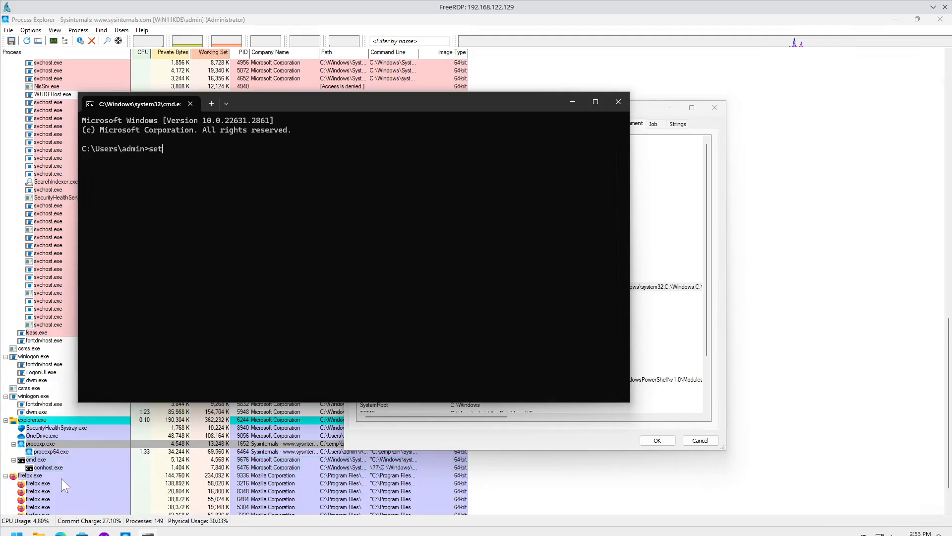
key(Return)
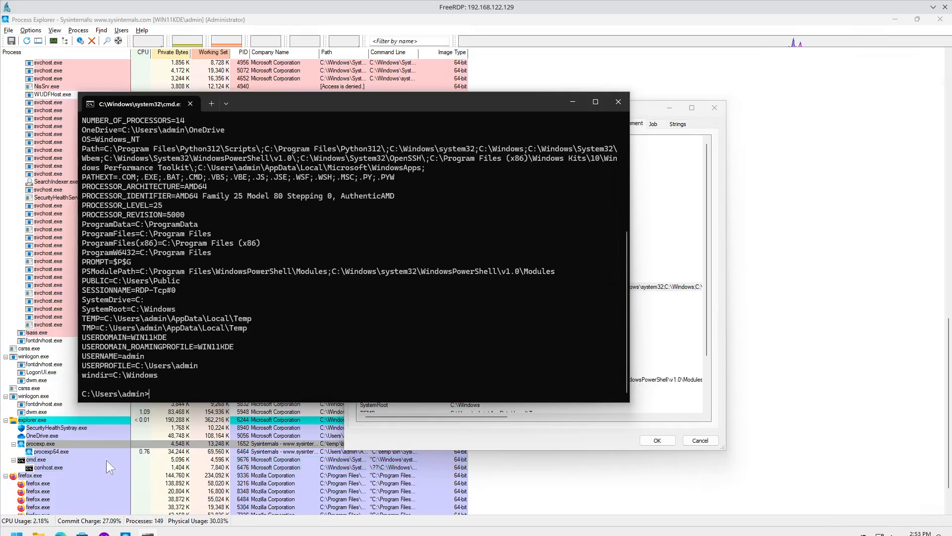
click(618, 102)
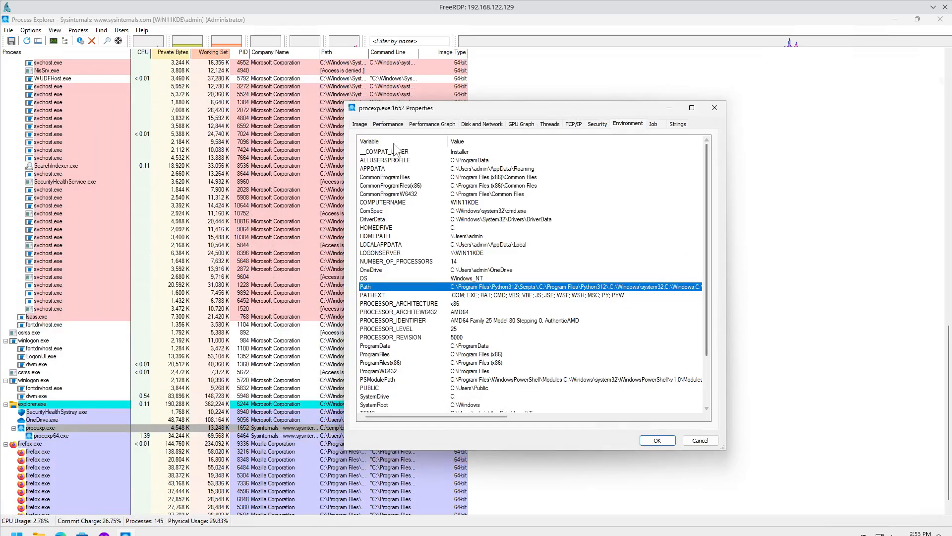
Step: Review procexp.exe's job details and its printable image strings, selecting the "!This program cannot be run in DOS mode." string
click(548, 348)
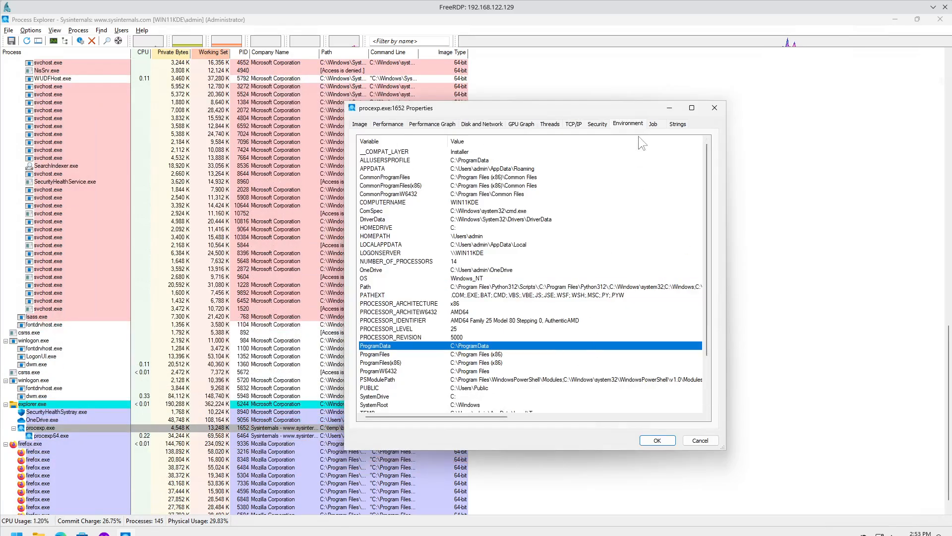
click(653, 124)
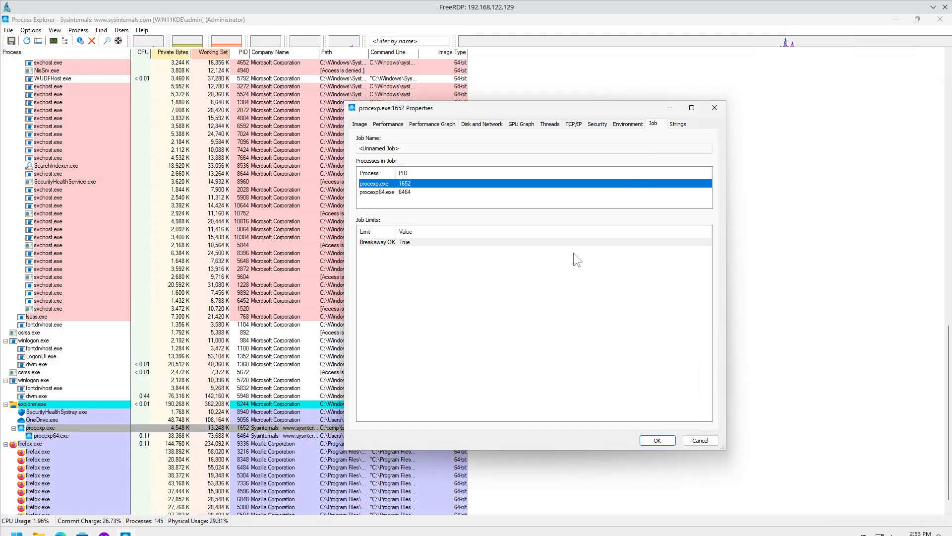
click(679, 124)
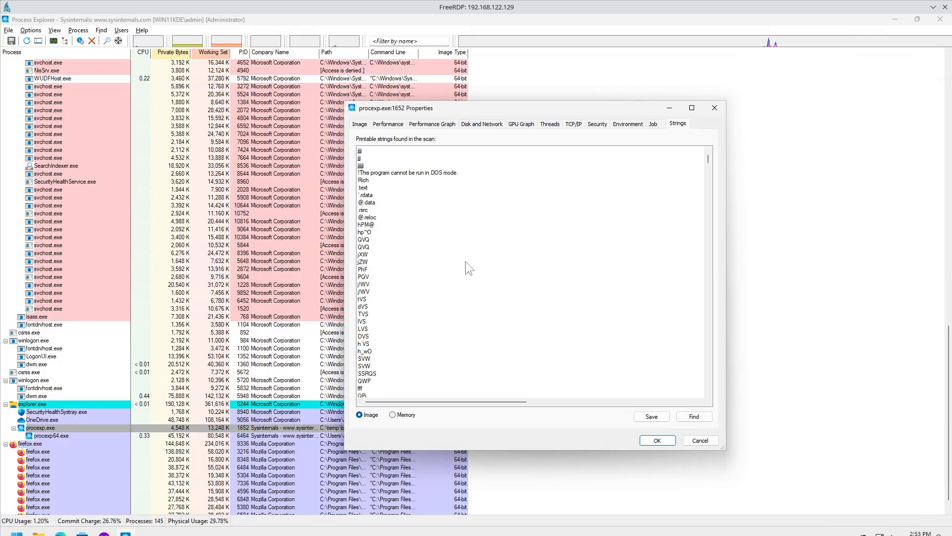
click(405, 174)
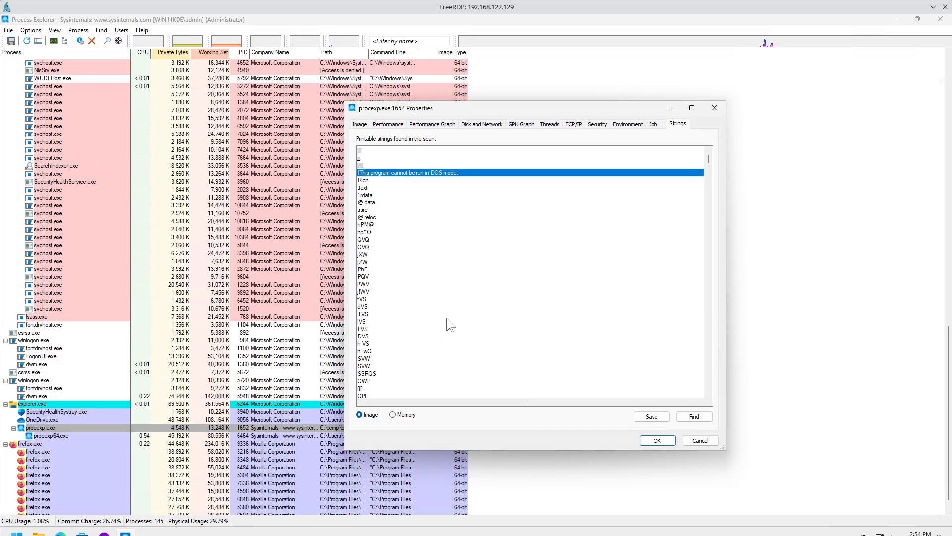
Step: Examine the certificate-related image strings near the end of the list, selecting the "Microsoft Time-Stamp PCA 2010" and "Microsoft Corporation1200" entries
scroll(439, 311, down, 10)
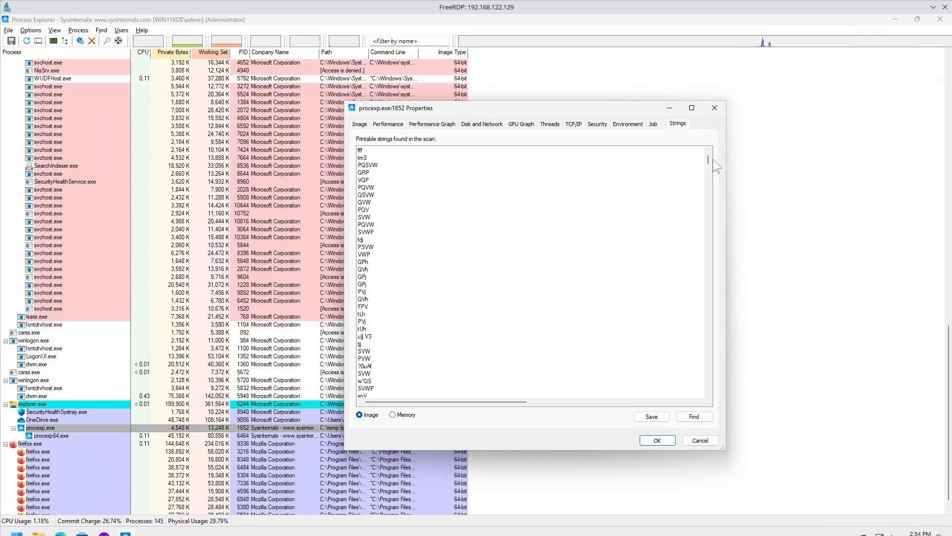
drag(709, 160, 699, 403)
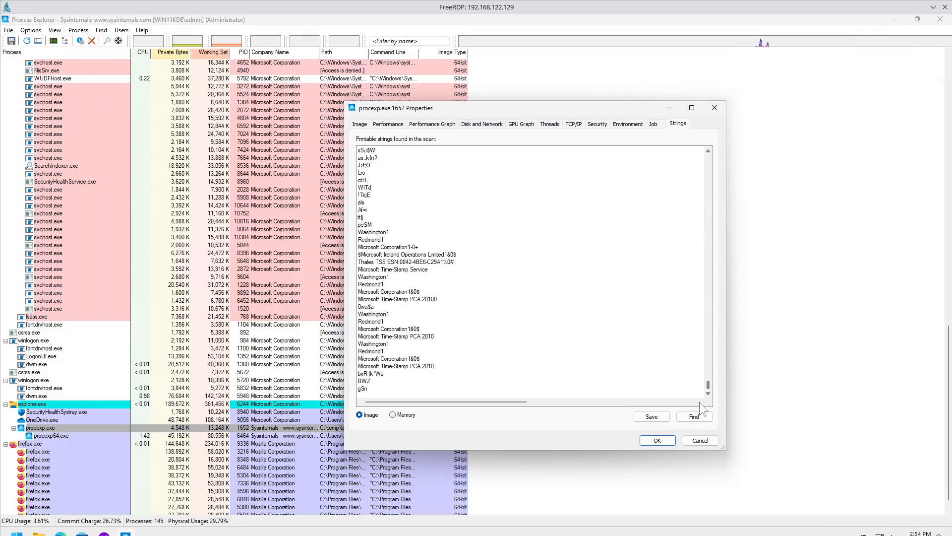
click(439, 329)
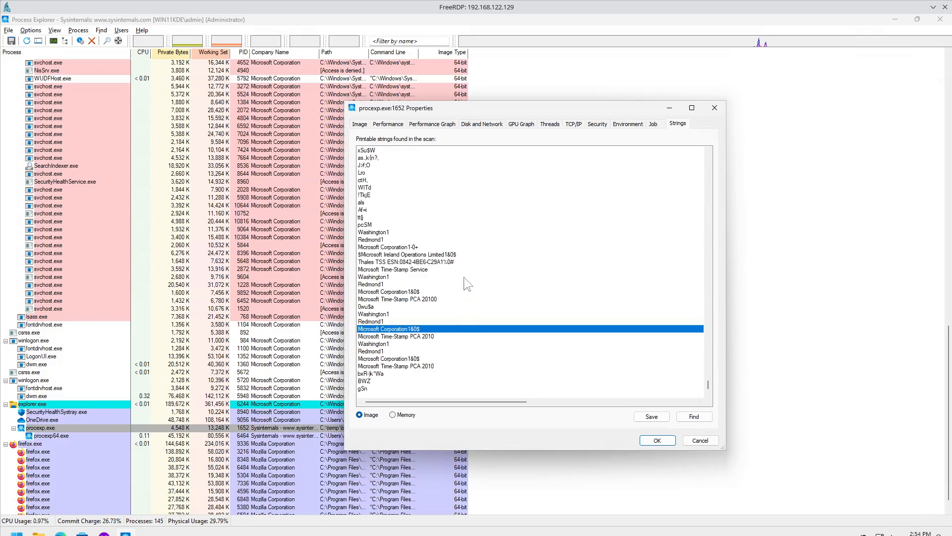
click(445, 367)
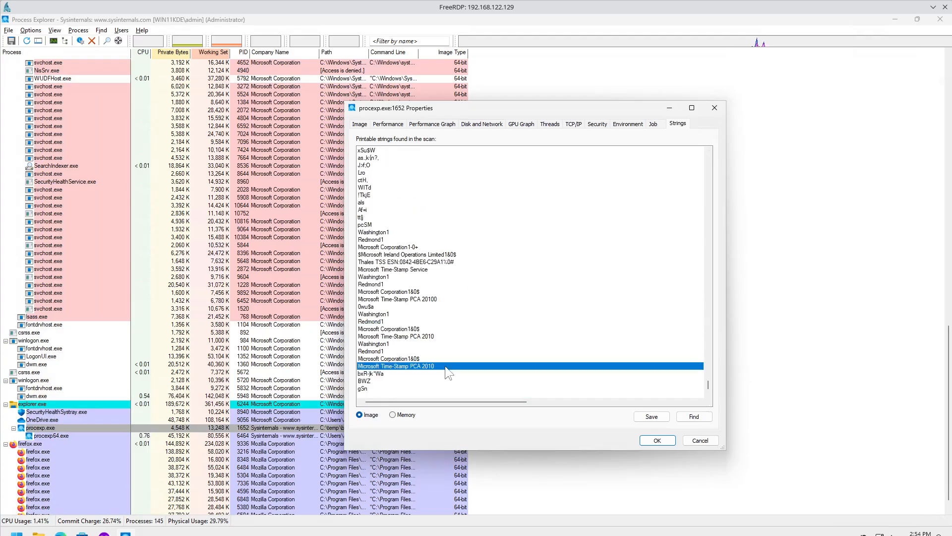
scroll(480, 281, up, 5)
scroll(480, 281, up, 5)
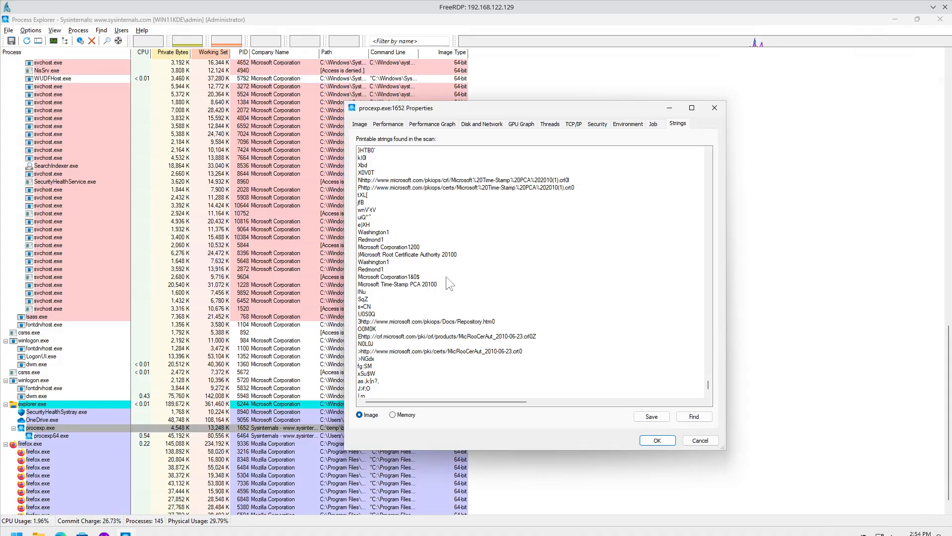
click(425, 263)
click(443, 248)
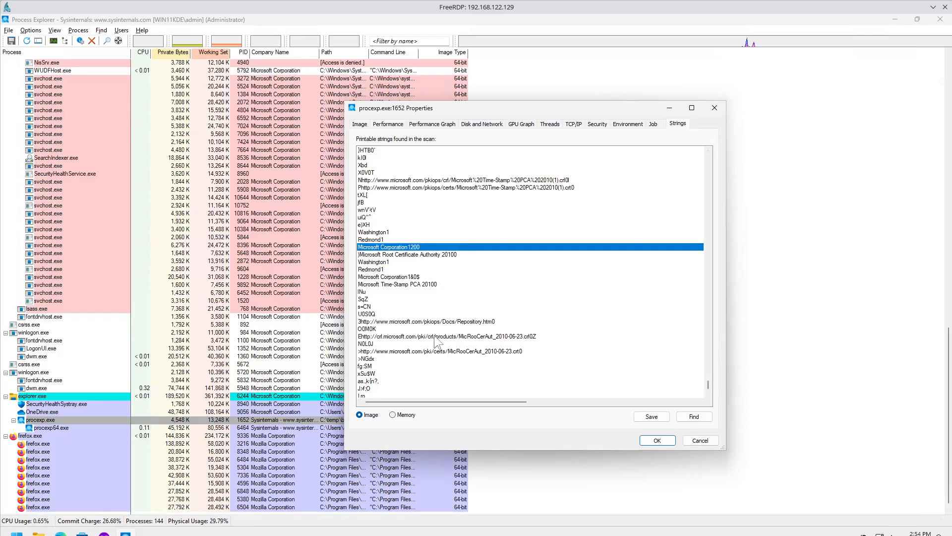
Step: Browse the rest of procexp.exe's image strings, back to the start of the list and down to its end again
scroll(441, 330, up, 10)
scroll(436, 321, up, 15)
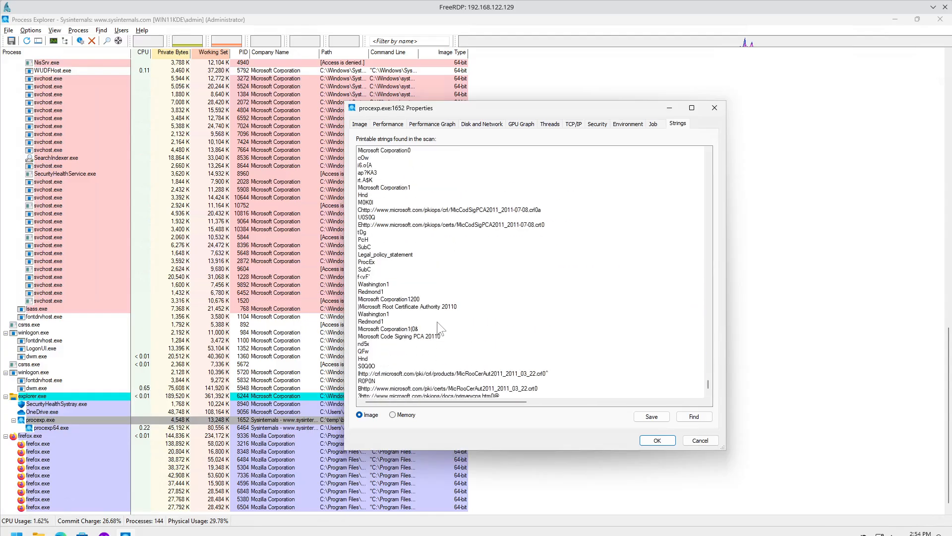
click(410, 277)
scroll(412, 280, down, 2)
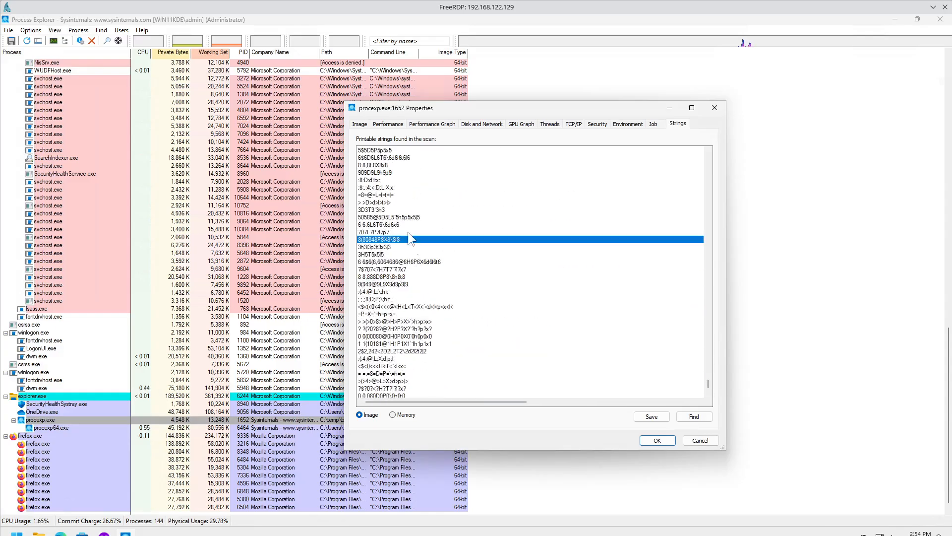
scroll(496, 283, up, 10)
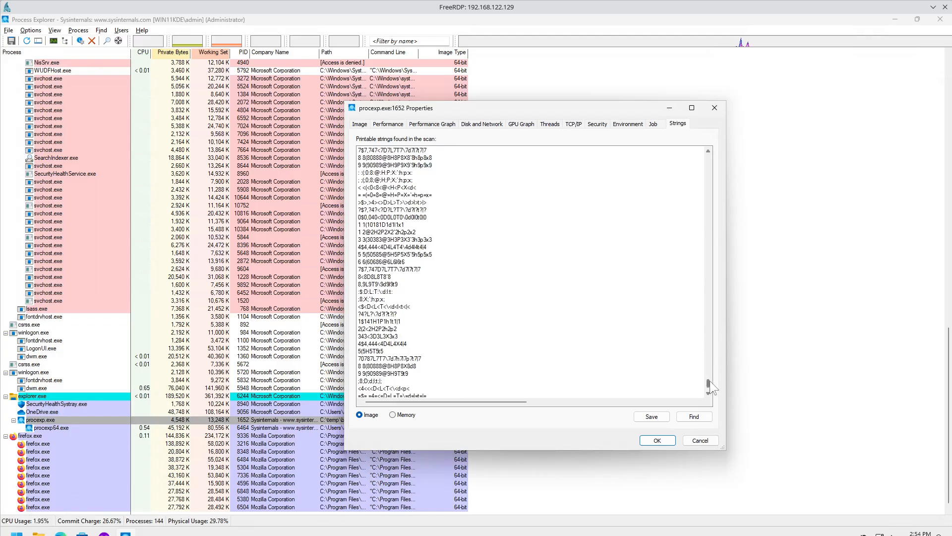
drag(710, 380, 702, 143)
click(471, 225)
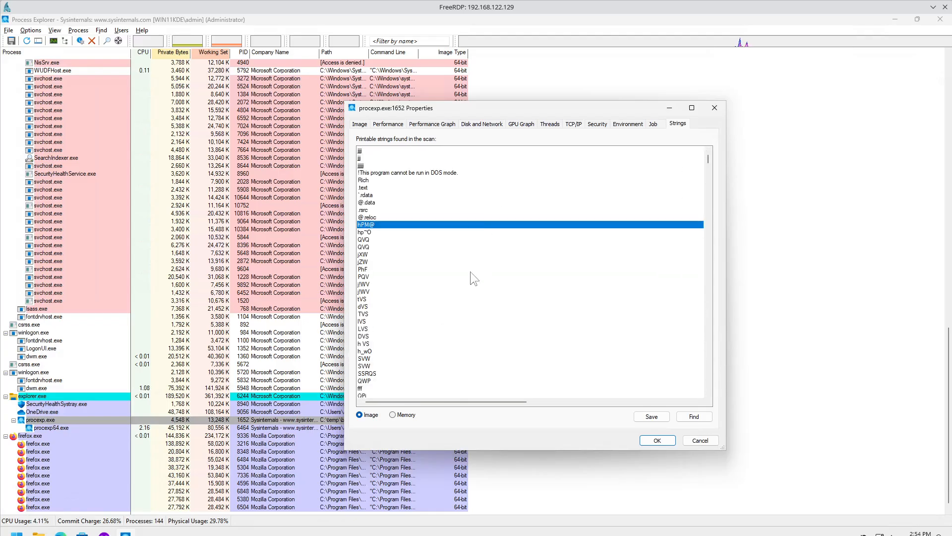
scroll(474, 278, down, 15)
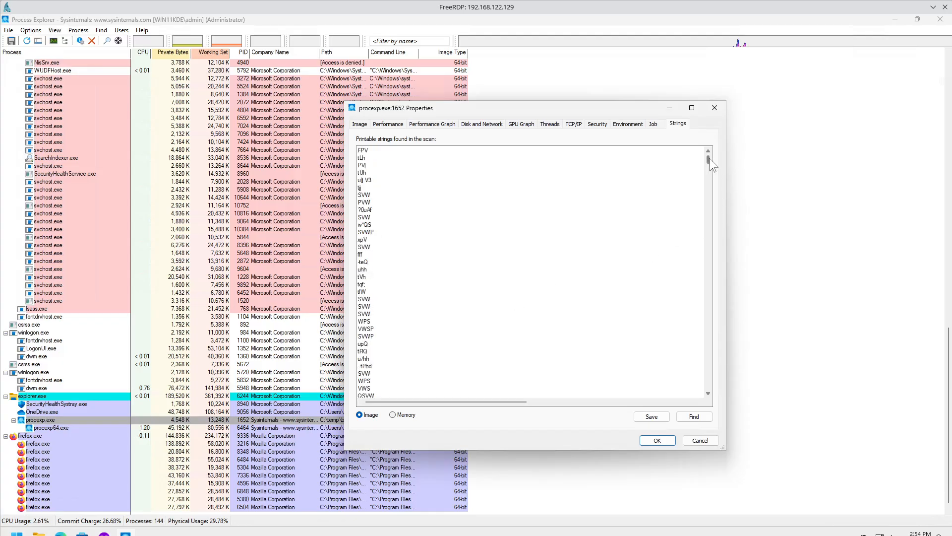
drag(708, 158, 699, 417)
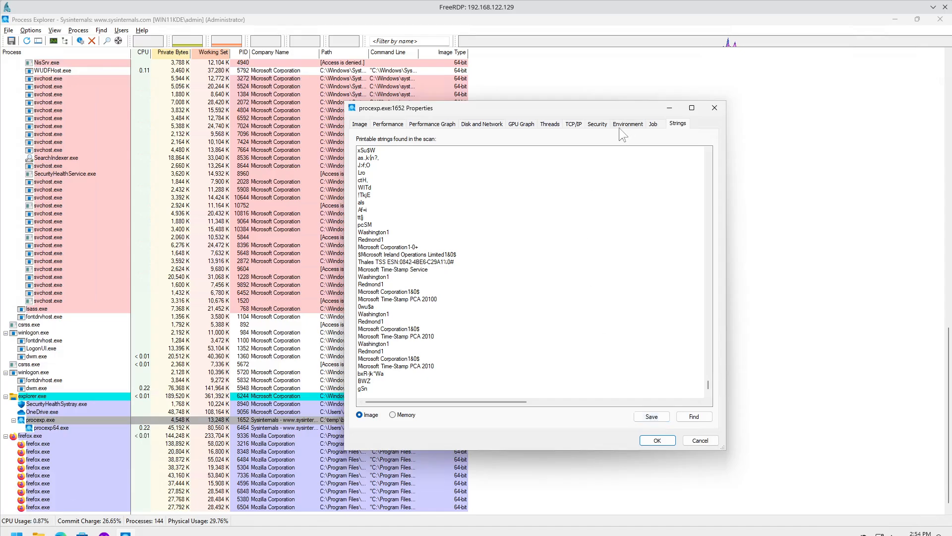
Step: Revisit procexp.exe's job and environment details, and show the strings found in its memory instead of its image
click(655, 123)
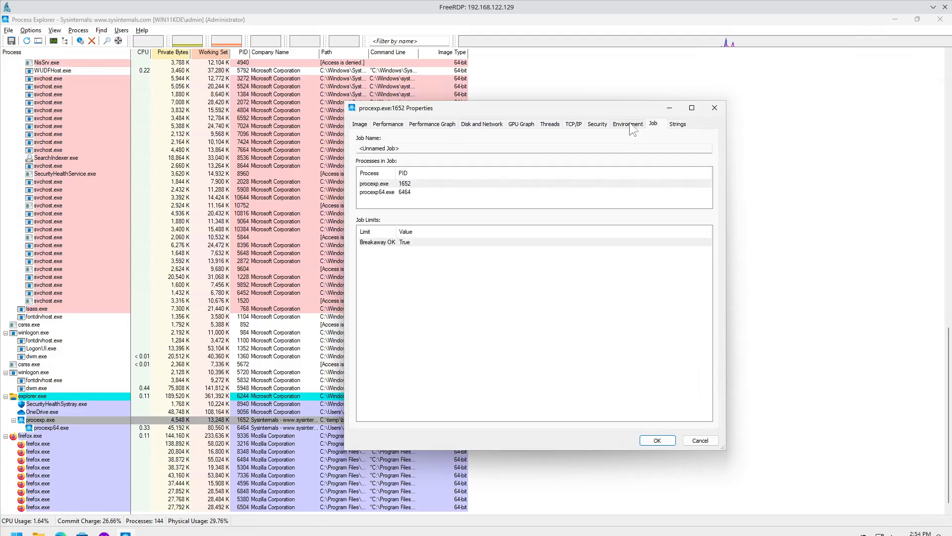
click(629, 123)
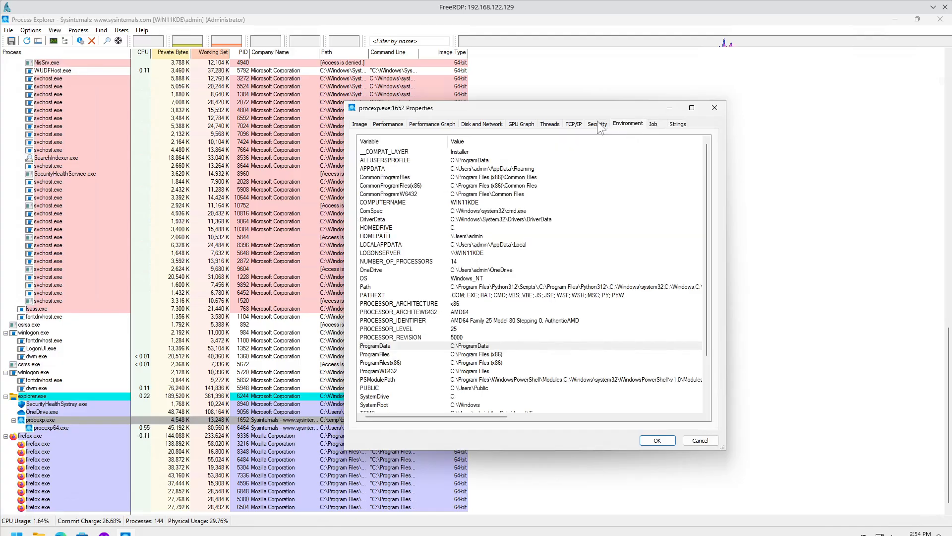
click(677, 124)
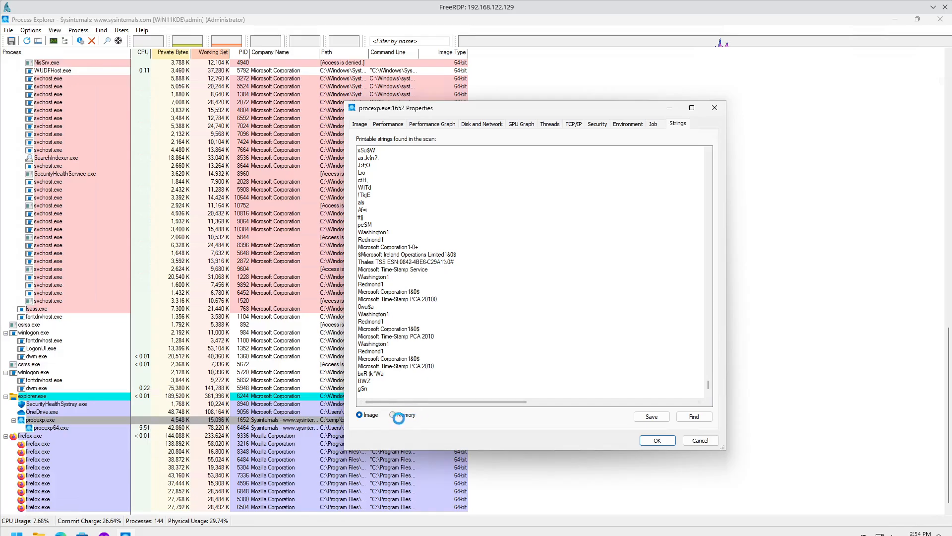
click(397, 416)
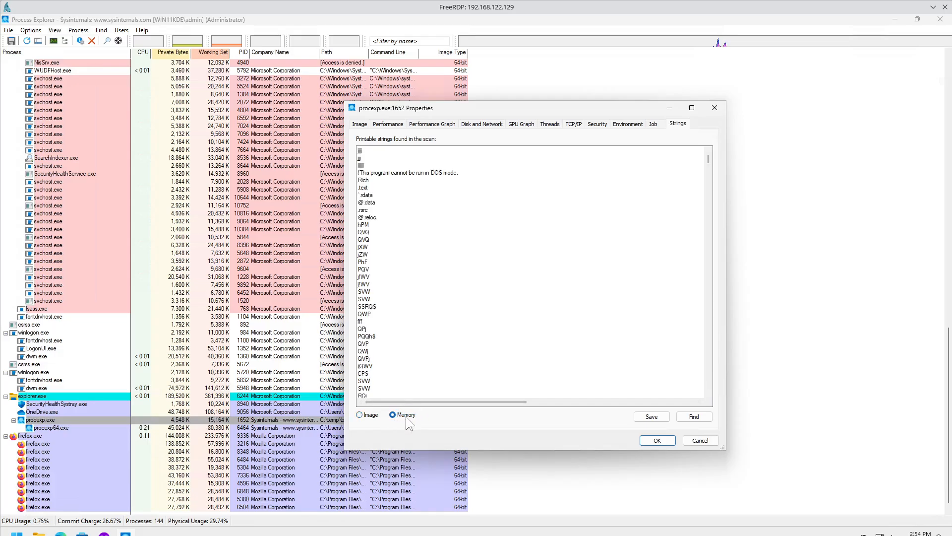
drag(707, 160, 691, 294)
Step: Look through procexp.exe's threads, disk and network, performance graph and performance details, ending on its image details
click(548, 124)
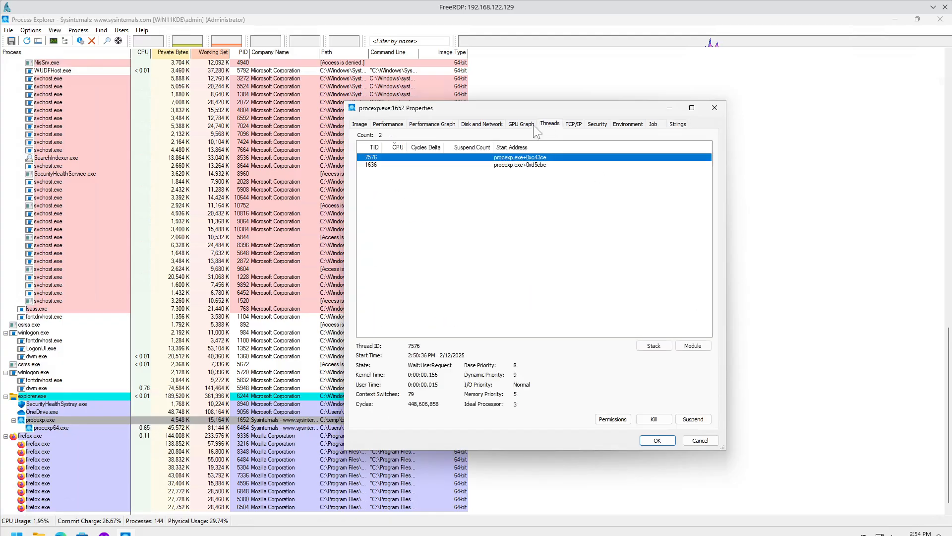
click(479, 127)
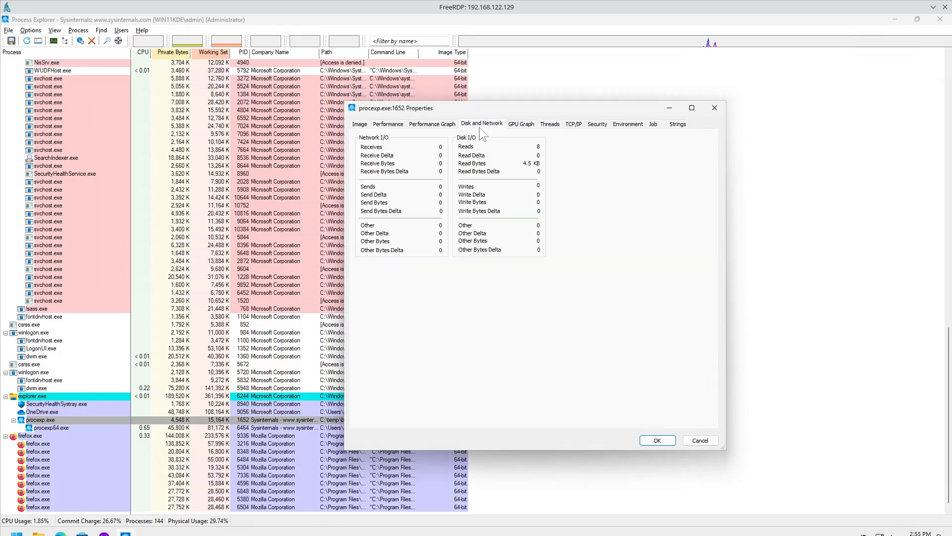
click(425, 124)
click(391, 124)
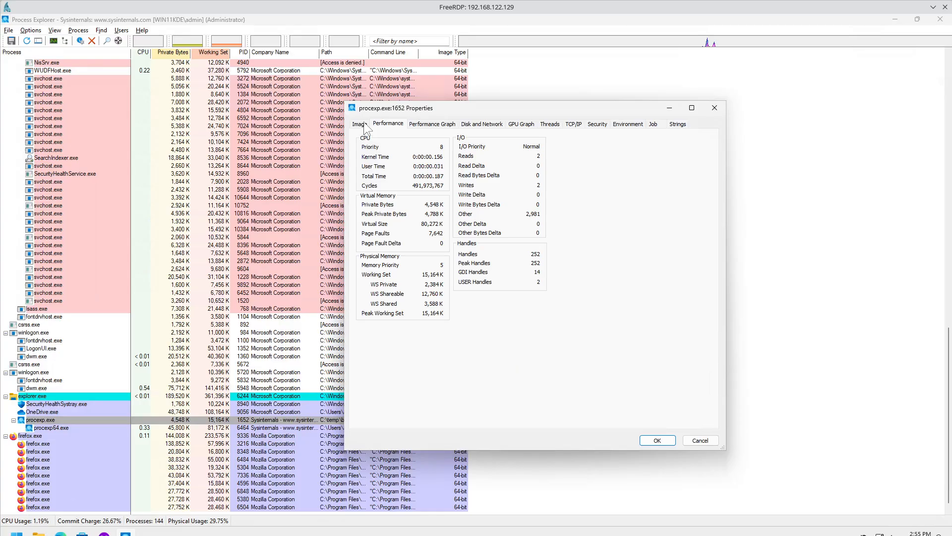
click(358, 124)
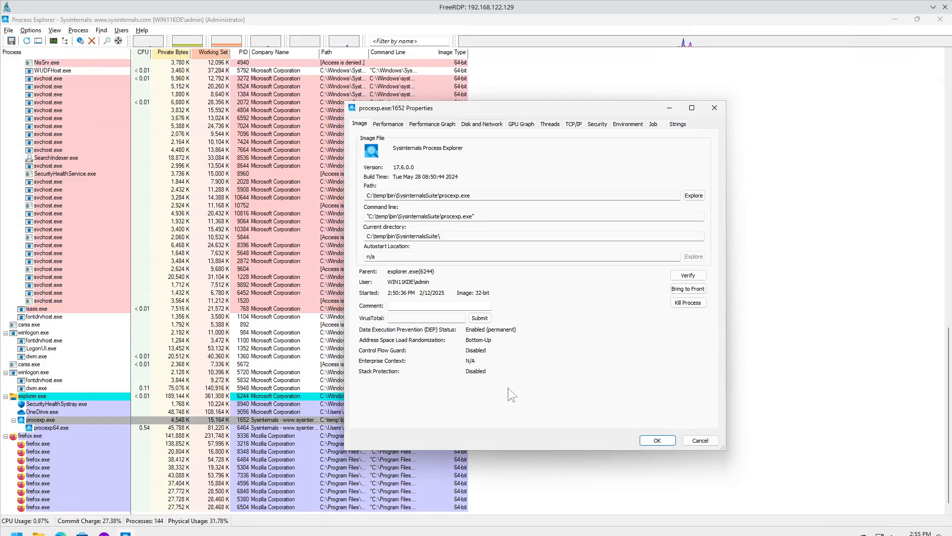
Step: Review procexp.exe's security details, selecting the BUILTIN\Administrators group and part of the account name in the User field
click(625, 123)
click(597, 124)
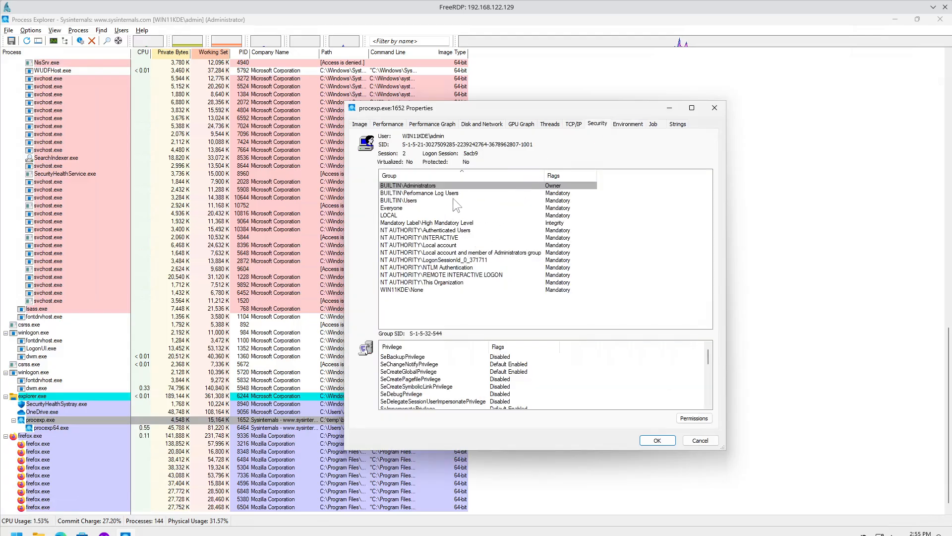
click(521, 185)
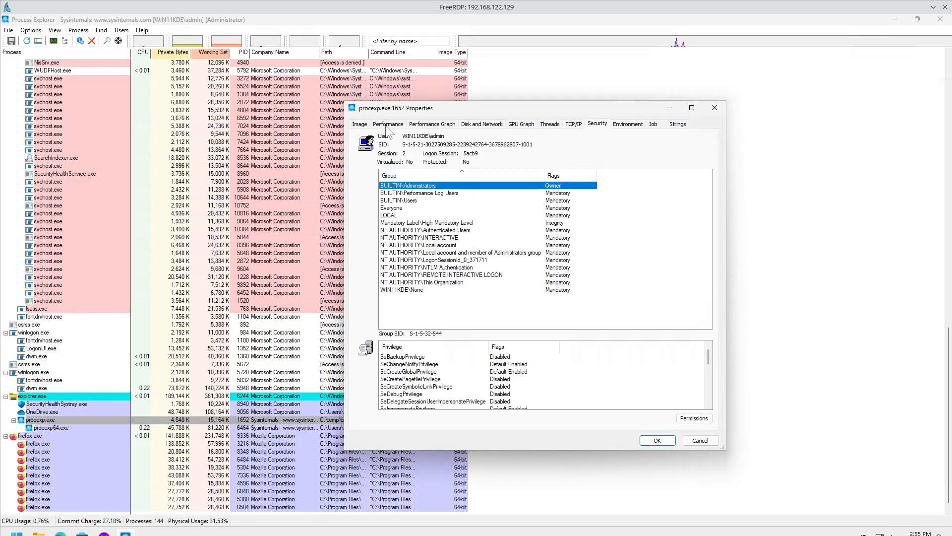
drag(420, 135, 445, 136)
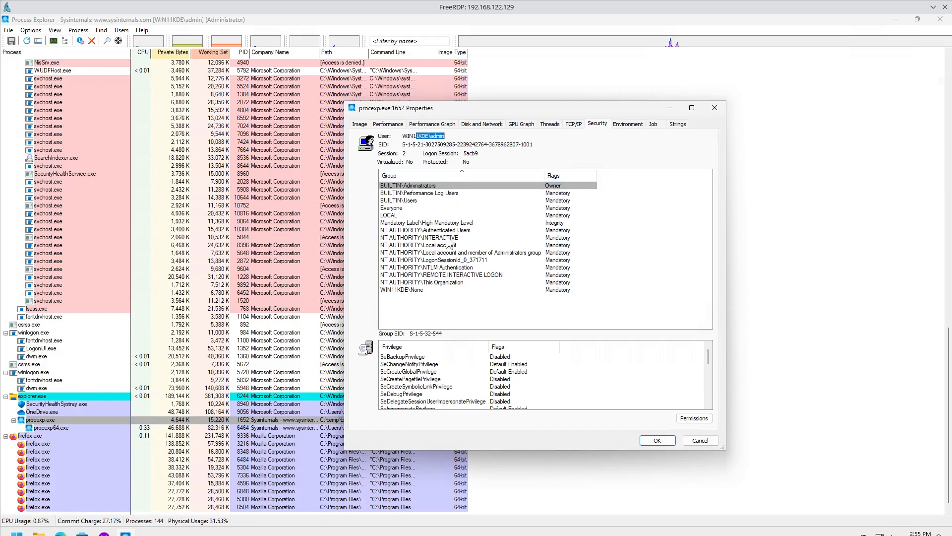
Step: Return to procexp.exe's image details and highlight its current directory, C:\temp\bin\SysinternalsSuite\
click(360, 124)
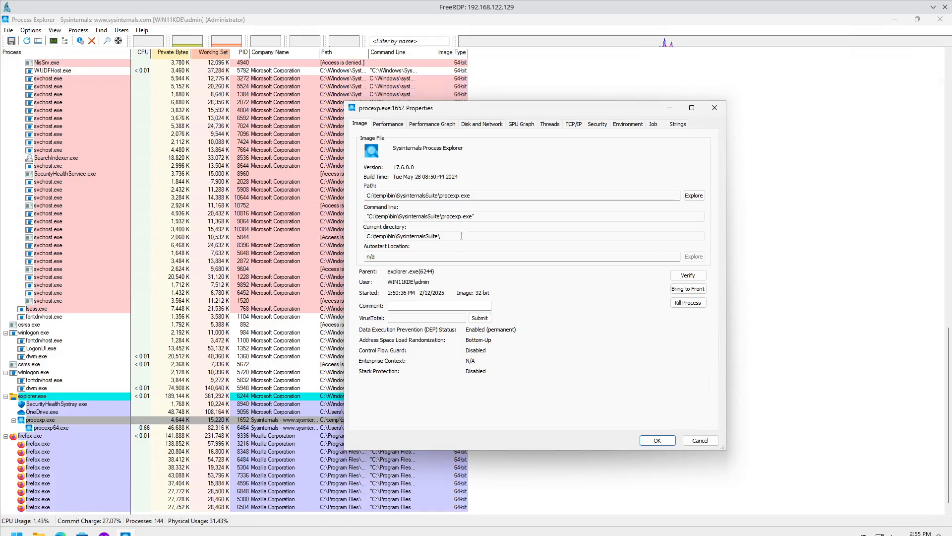
drag(457, 237, 361, 237)
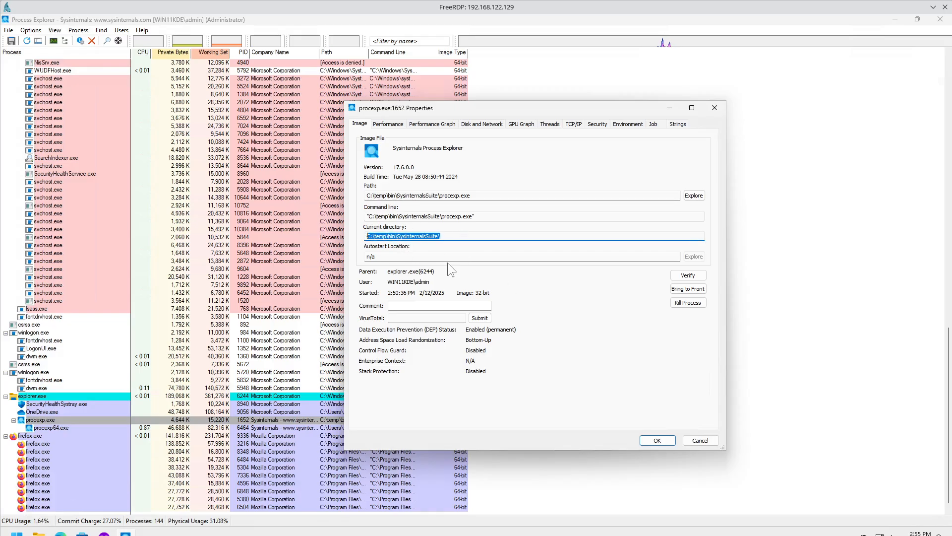
drag(462, 235, 363, 232)
drag(447, 237, 365, 239)
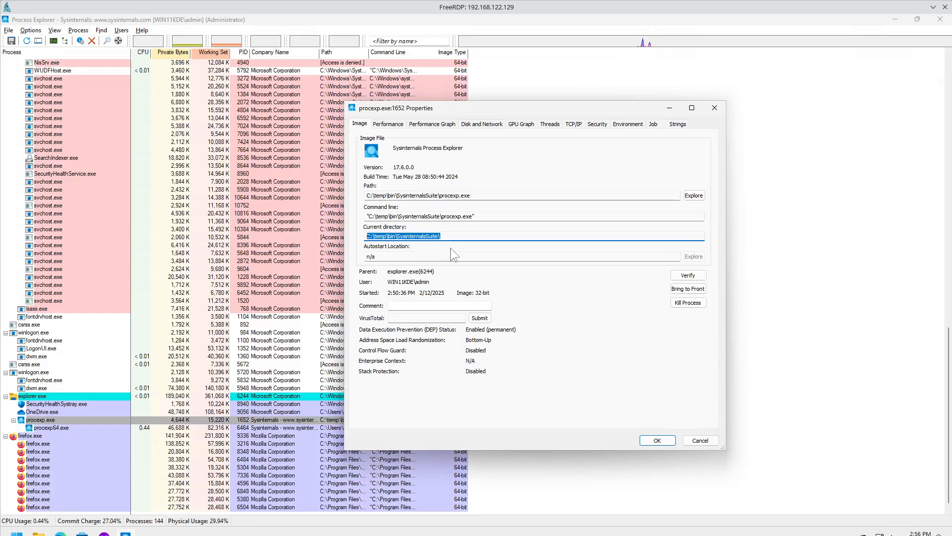
click(440, 234)
drag(448, 235, 366, 237)
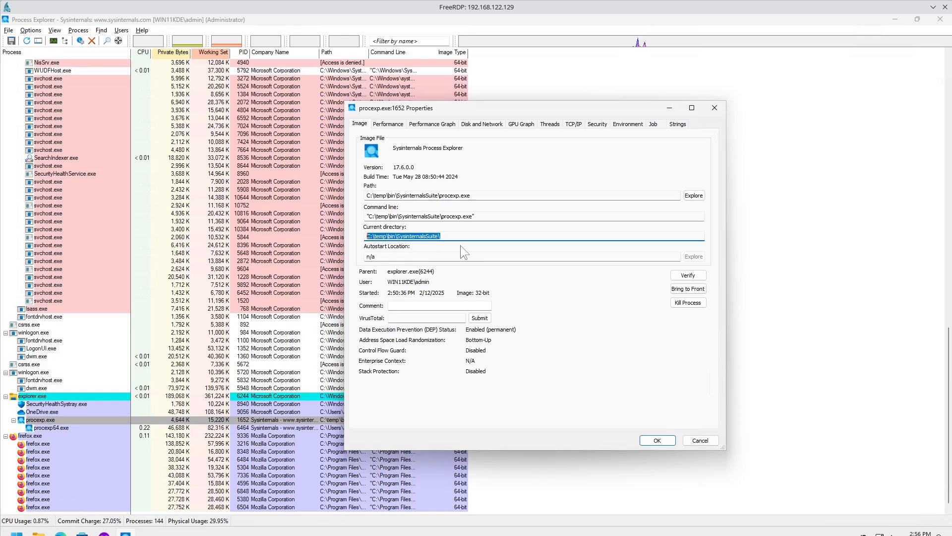
Step: Highlight procexp.exe's command line, full path and the SysinternalsSuite folder within the path, and close its properties
drag(477, 216, 378, 229)
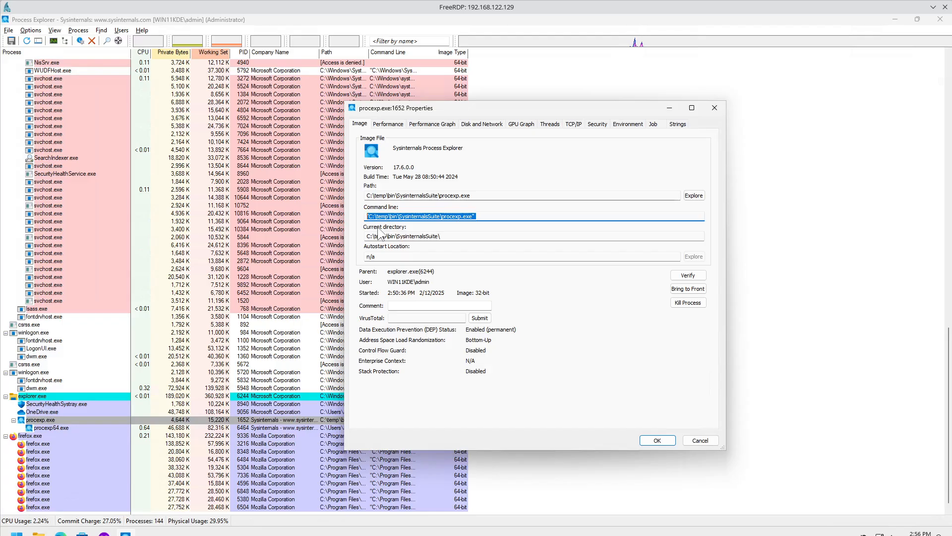
click(484, 195)
drag(485, 195, 354, 196)
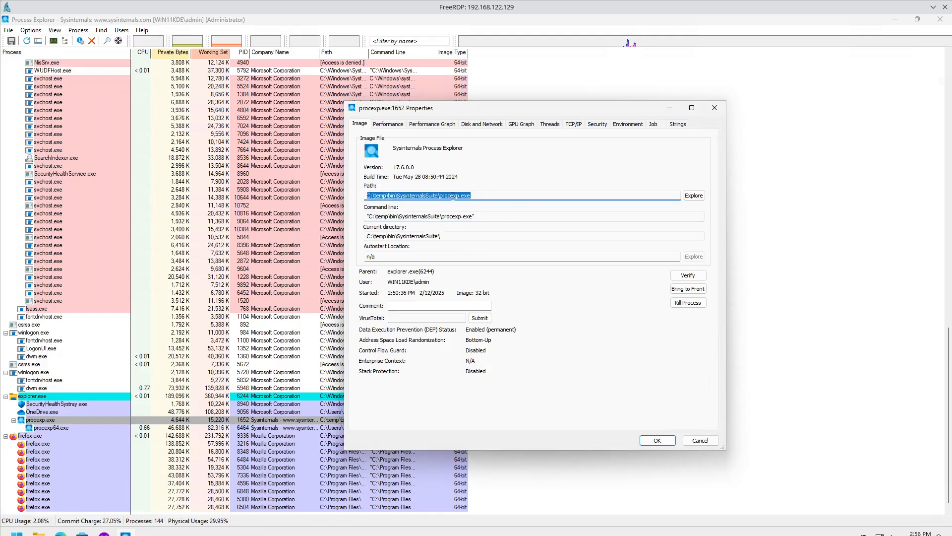
click(404, 195)
drag(397, 195, 436, 194)
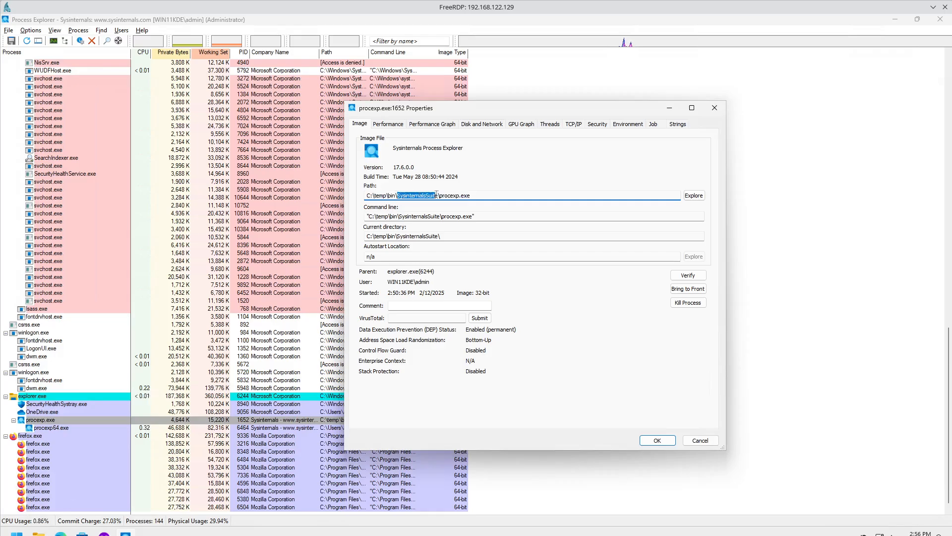
click(714, 107)
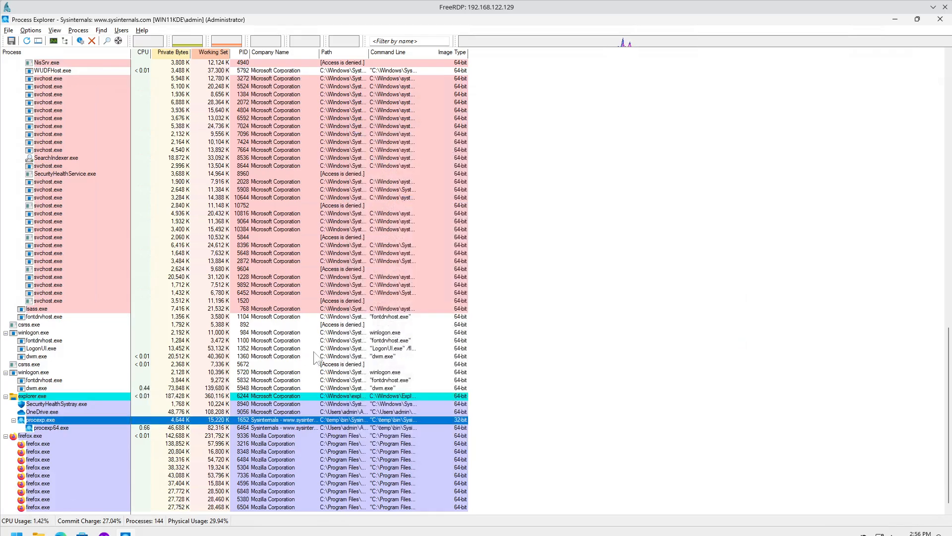
Step: Open the properties of procexp64.exe and highlight the folder portions of its command line and image path
right_click(69, 426)
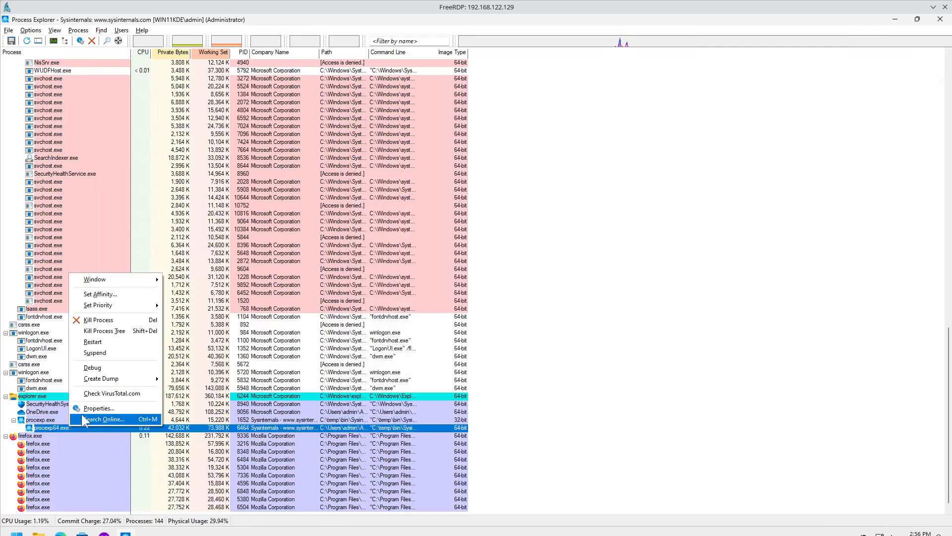
click(96, 410)
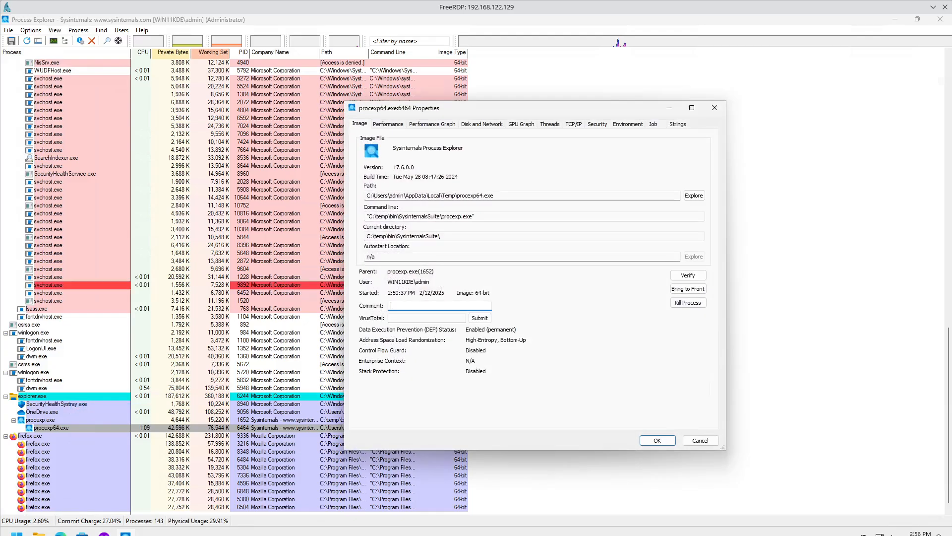
double_click(442, 219)
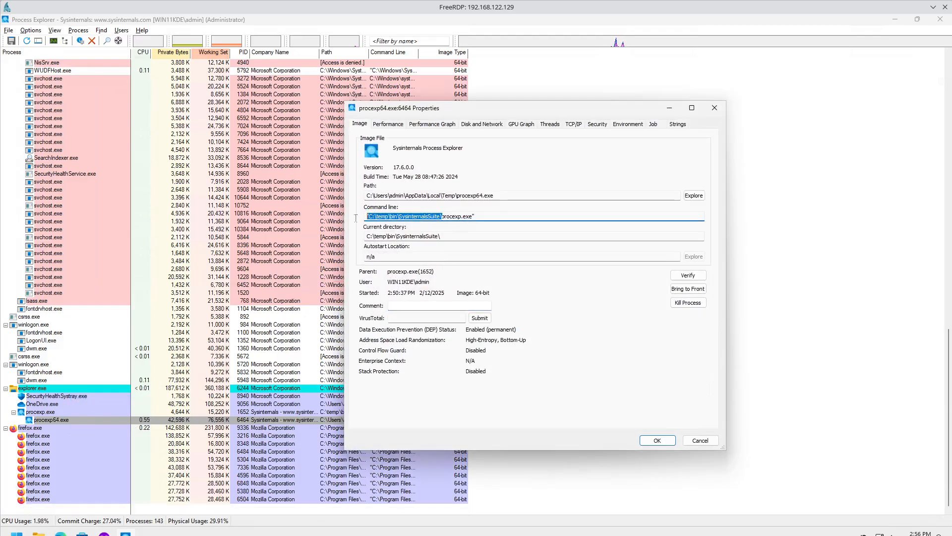
drag(457, 195, 353, 197)
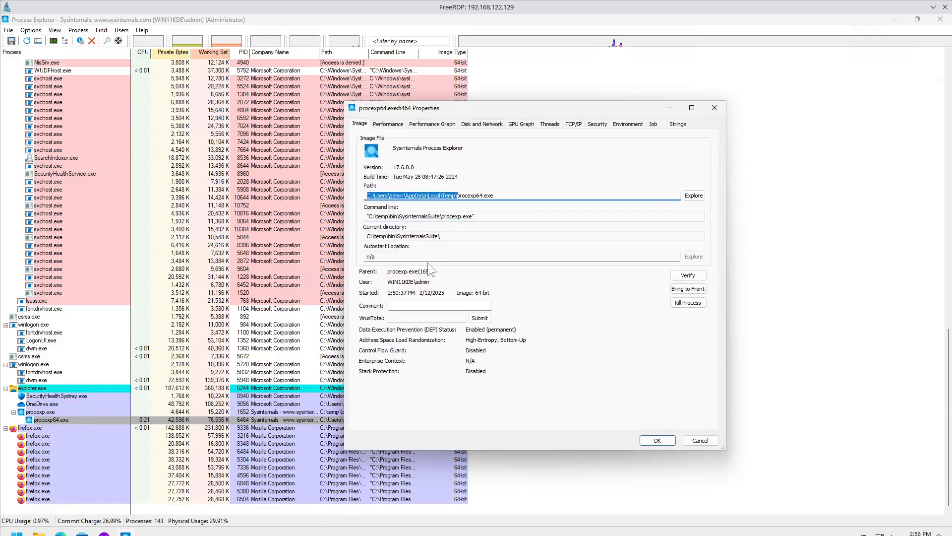
Step: Close procexp64.exe's properties and display its handles in the lower pane, sorted by type
click(715, 107)
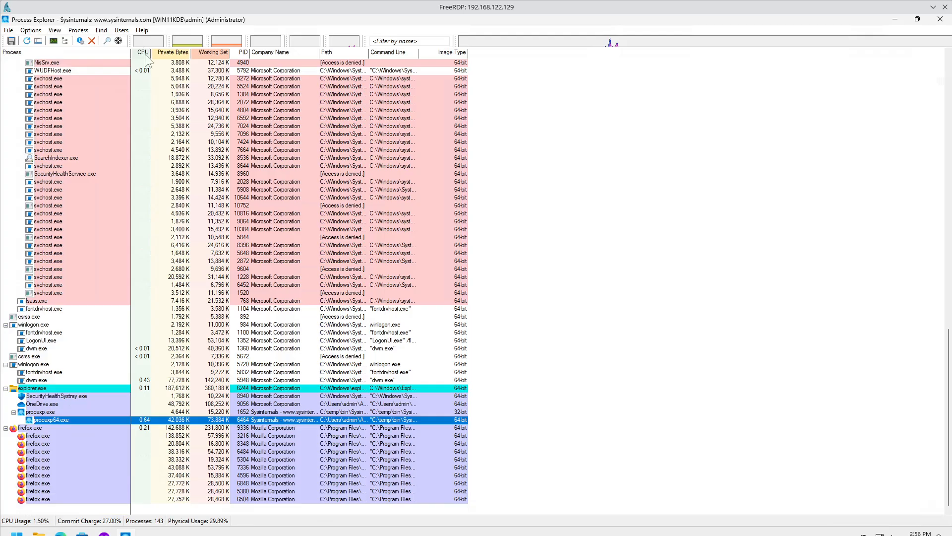
click(39, 41)
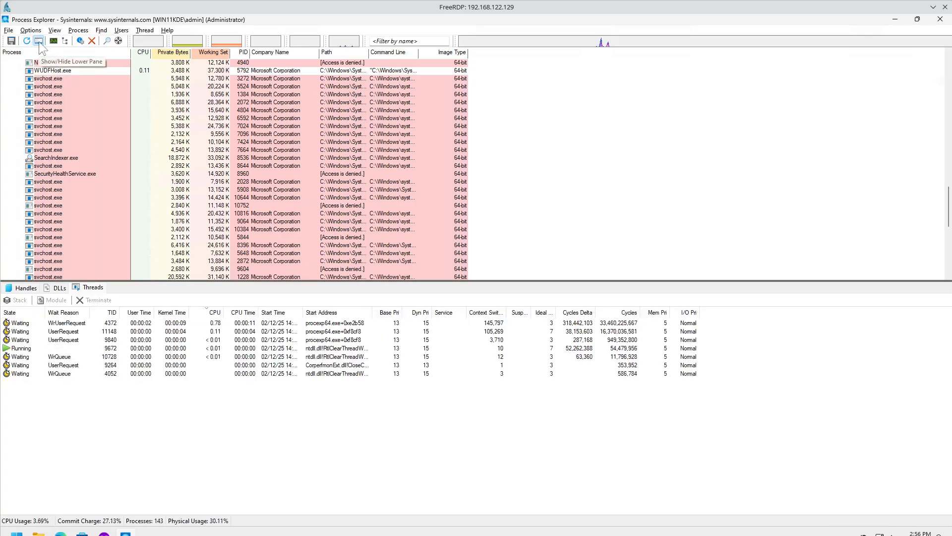
click(23, 288)
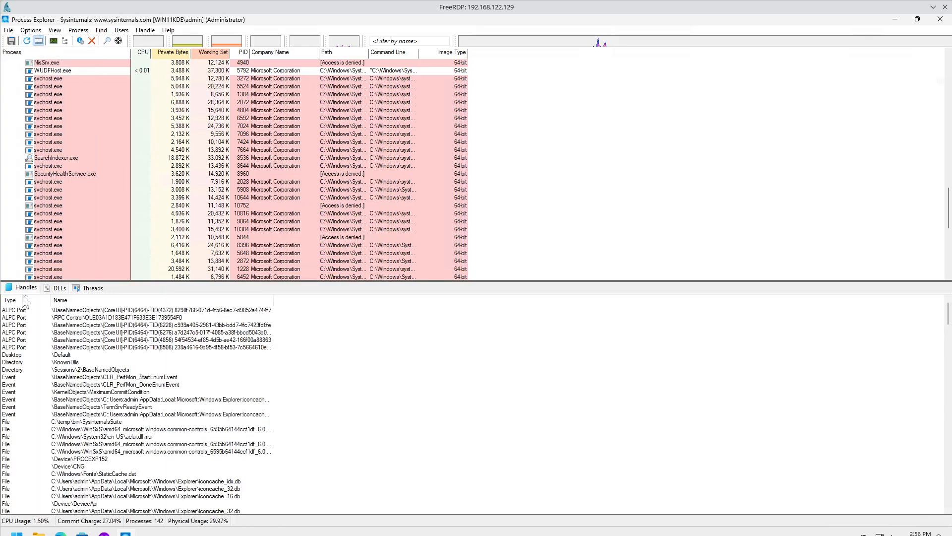
click(24, 300)
Step: Inspect procexp64.exe's file, directory and event handles, including \Device\CNG, \KnownDlls and an Explorer icon cache event
click(76, 429)
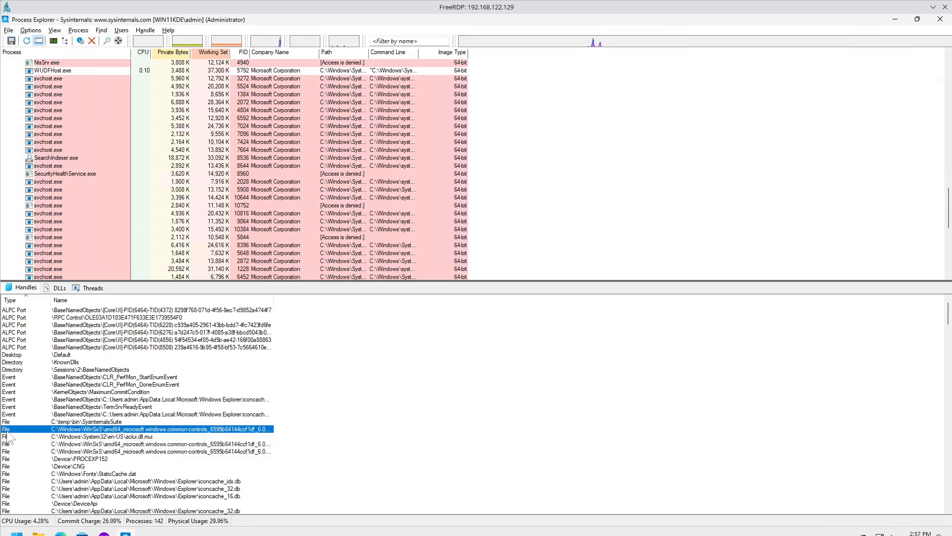
click(76, 423)
click(75, 452)
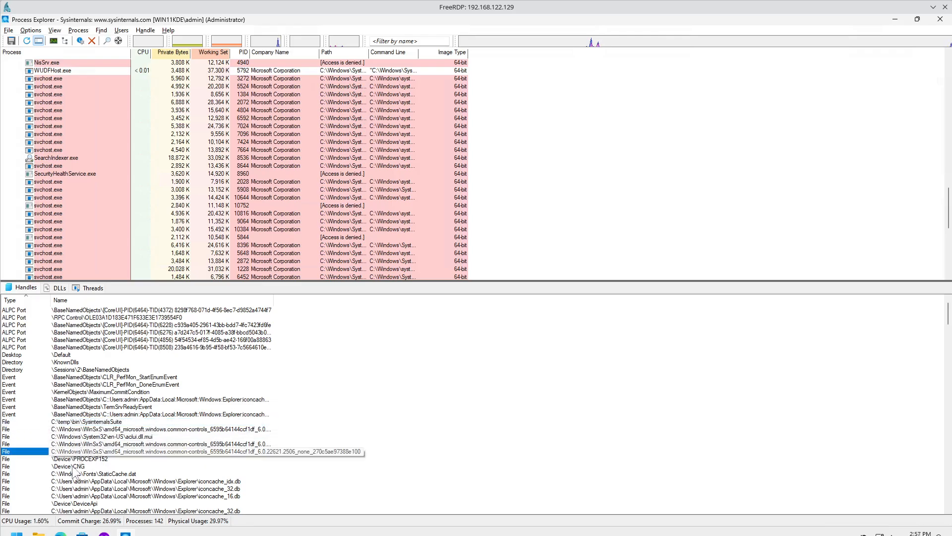
click(74, 467)
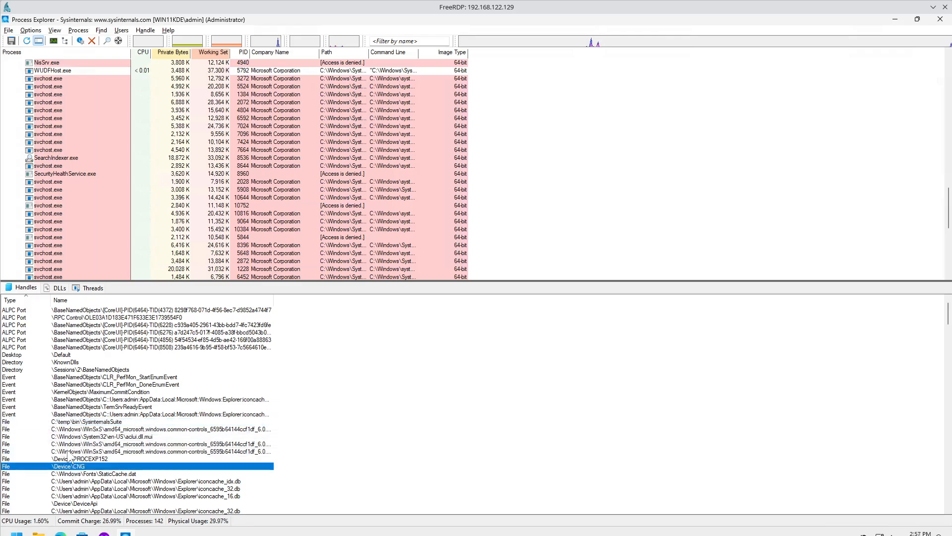
click(19, 363)
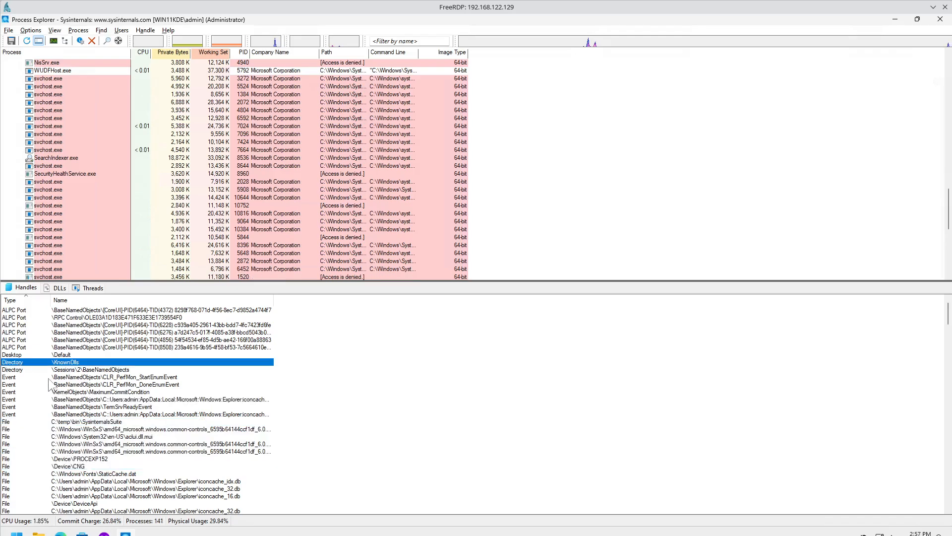
click(24, 402)
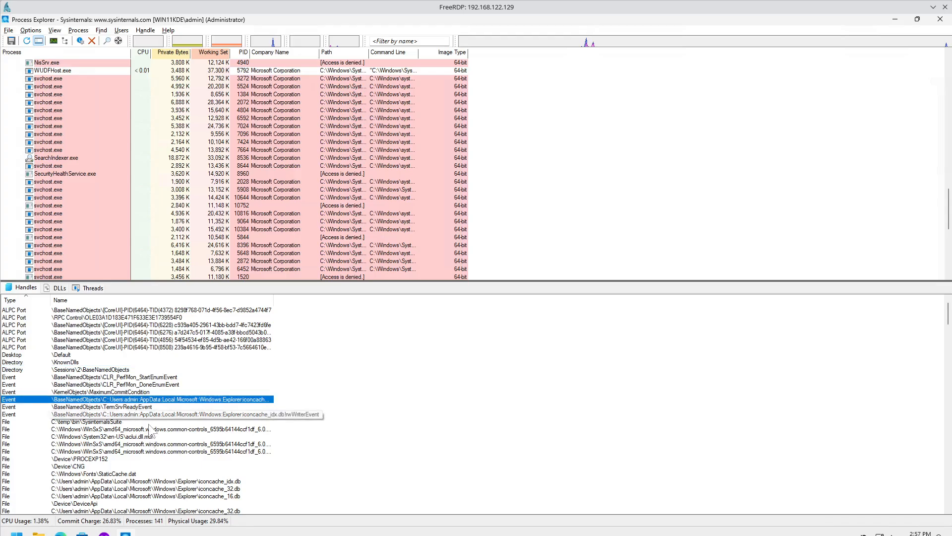
Step: Examine procexp64.exe's registry key and mutant handles, selecting a FolderDescriptions key and the .NET CLR Networking mutant
scroll(148, 426, down, 7)
scroll(123, 391, down, 20)
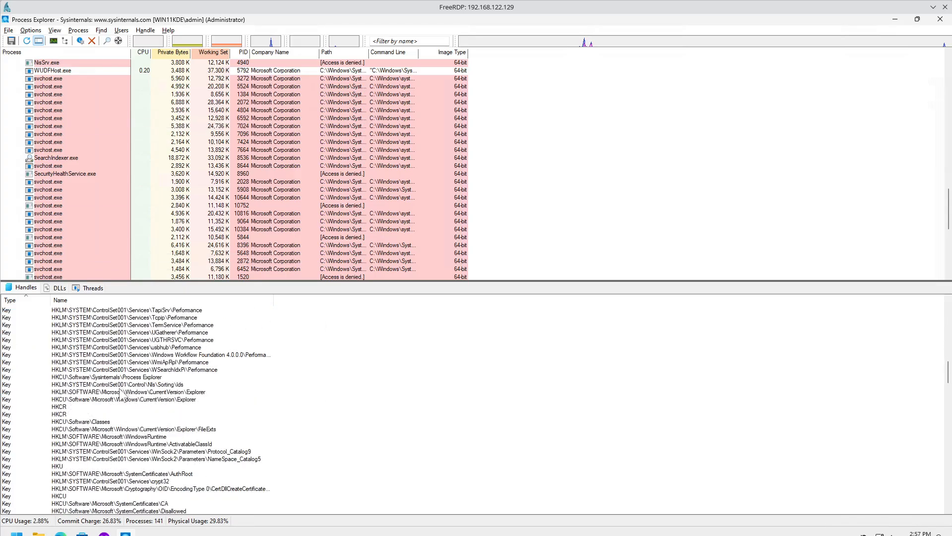
scroll(125, 395, up, 8)
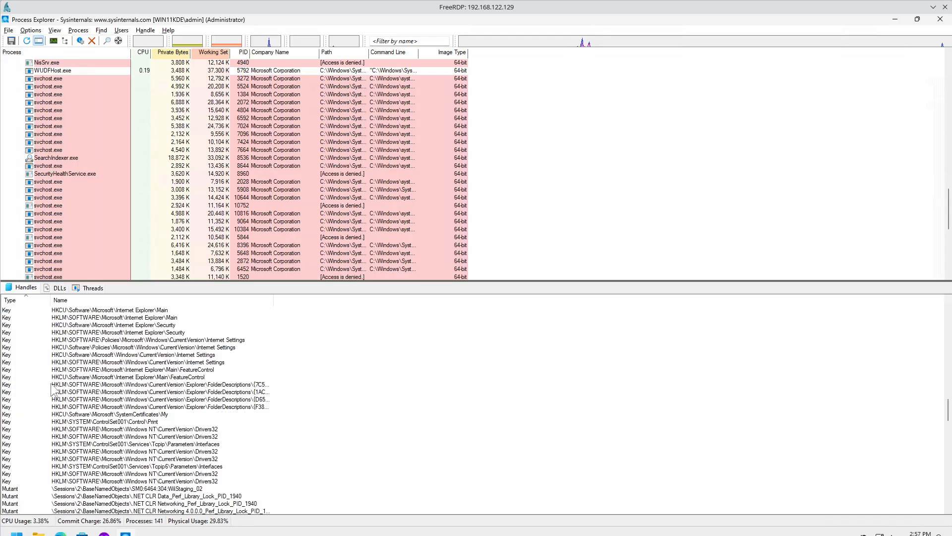
click(81, 399)
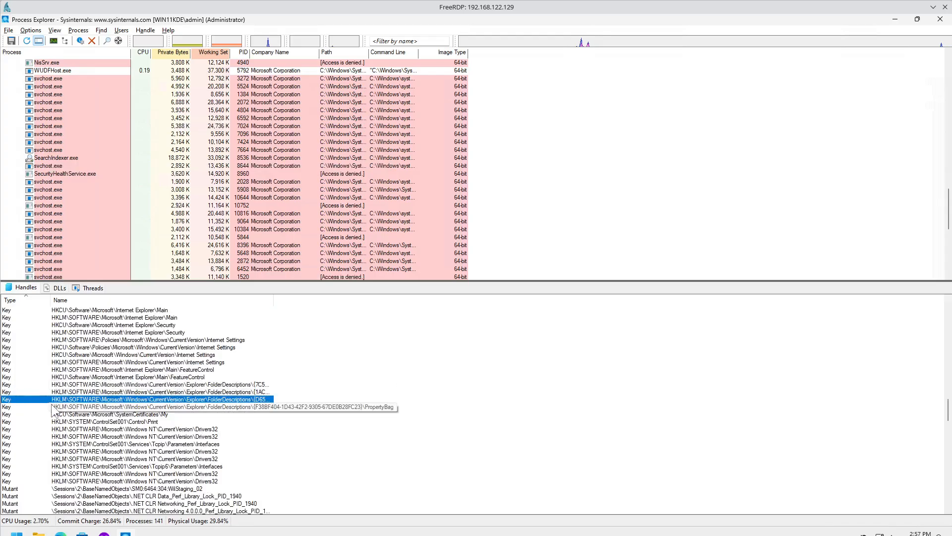
scroll(74, 425, down, 3)
click(93, 439)
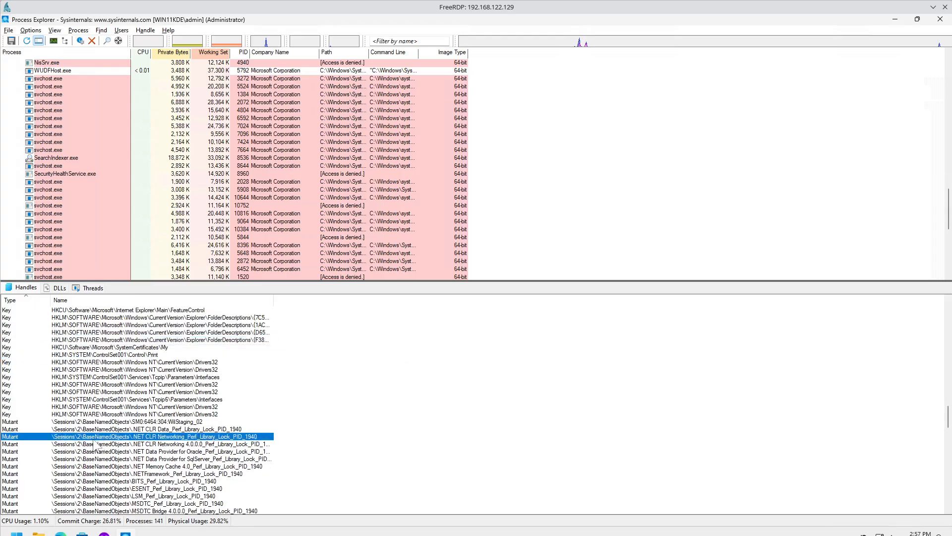
Step: Review the remaining procexp64.exe handles, covering sections, semaphores and threads, and select a WinSta0 window station entry
scroll(93, 463, down, 20)
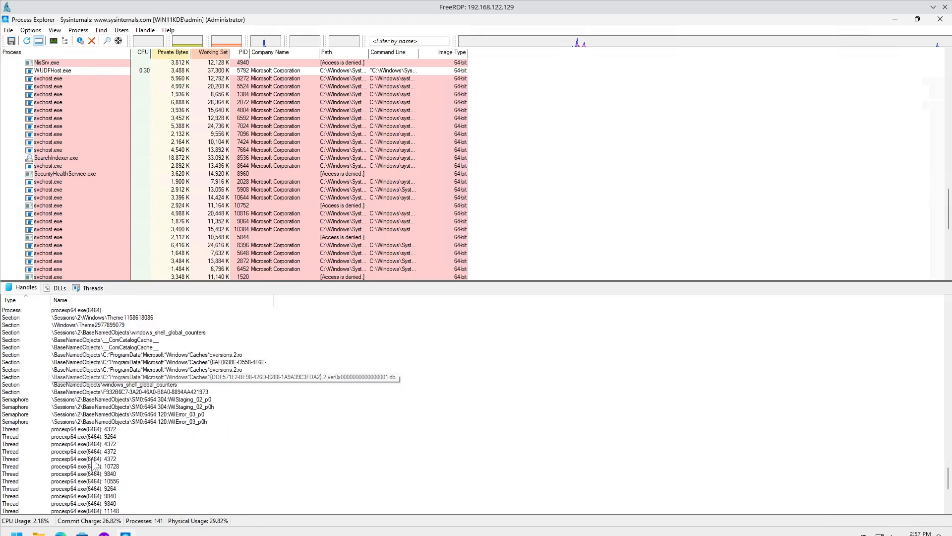
click(70, 407)
click(76, 452)
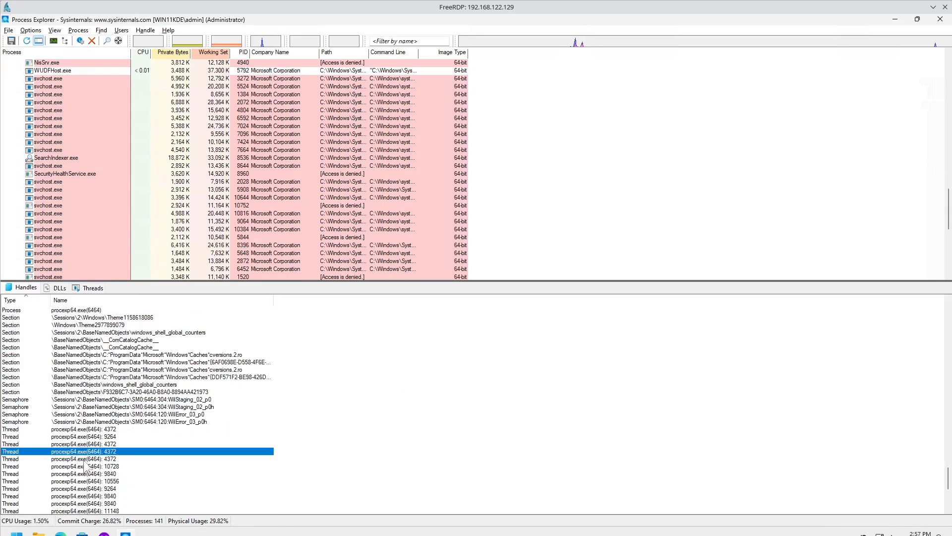
scroll(86, 467, down, 7)
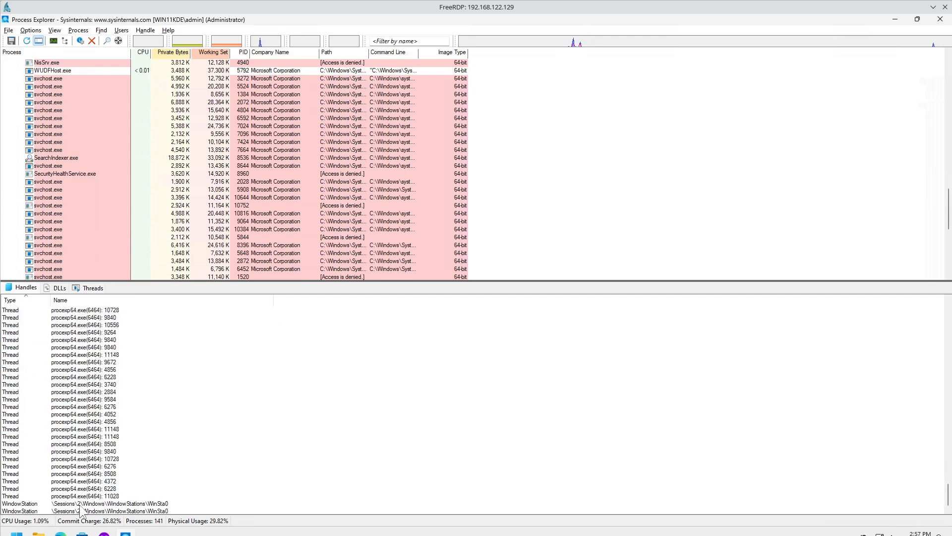
click(80, 504)
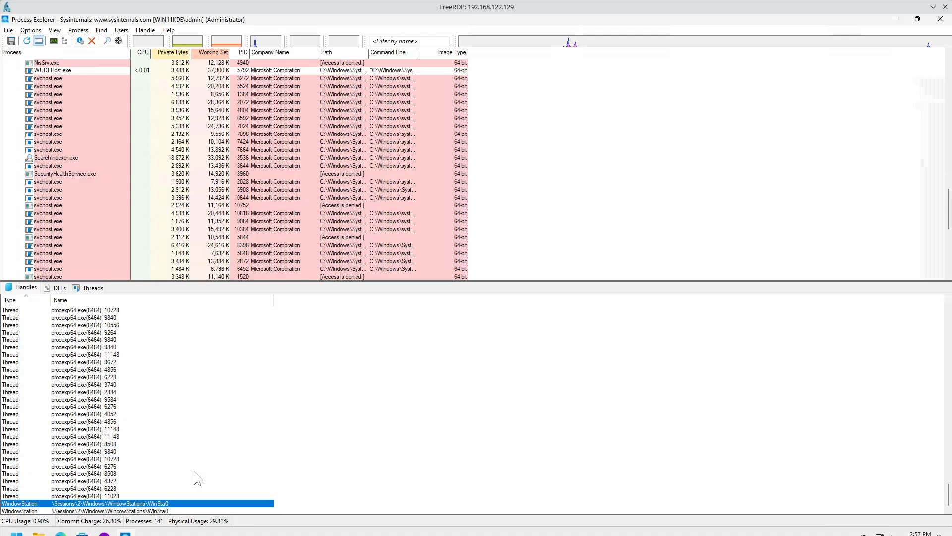
Step: View the handles of the parent firefox.exe process and select one of its WinSta0 window station handles
scroll(195, 273, down, 10)
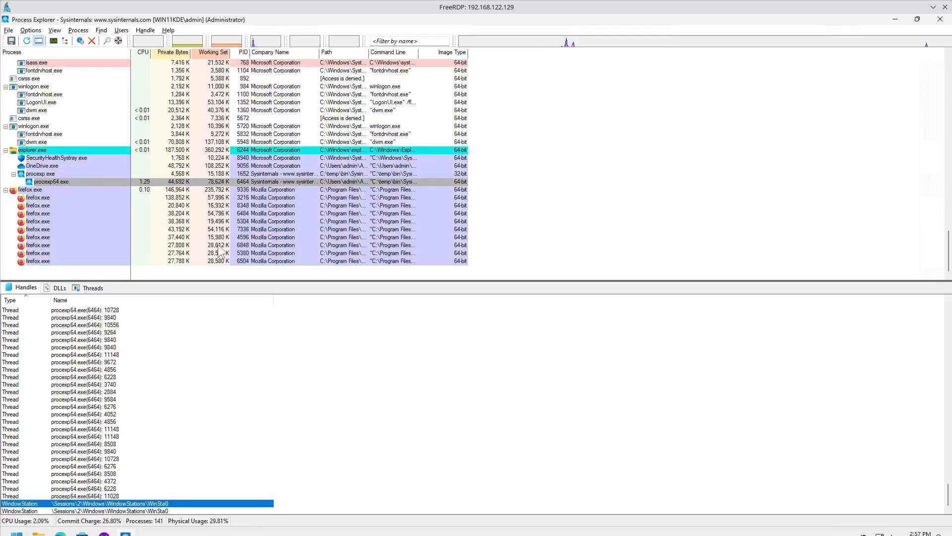
click(42, 191)
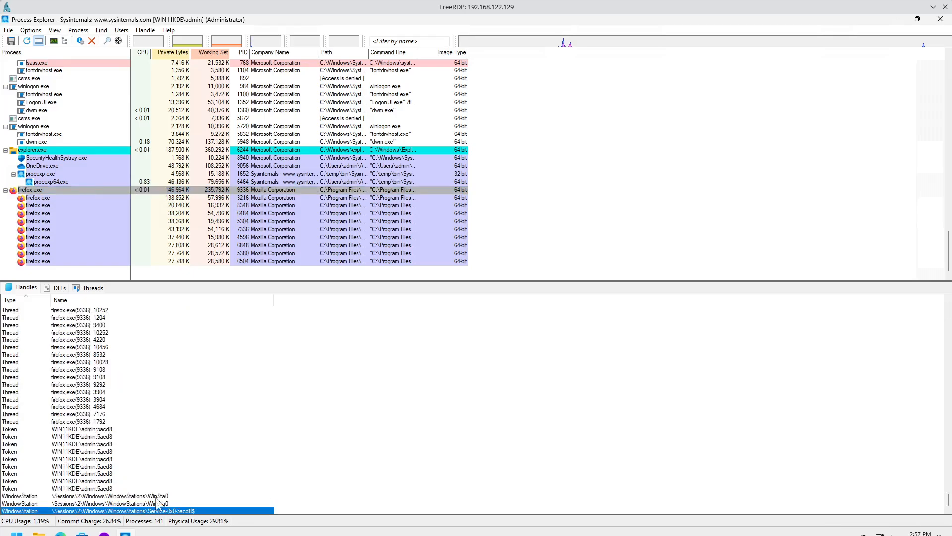
click(100, 505)
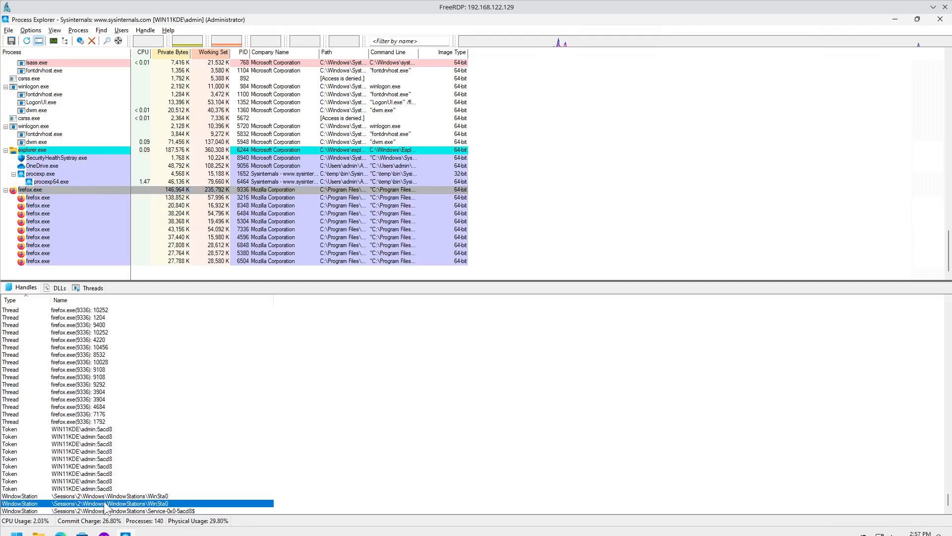
Step: Check the handles of explorer.exe and procexp.exe, going to the last entries of procexp.exe's list
click(49, 158)
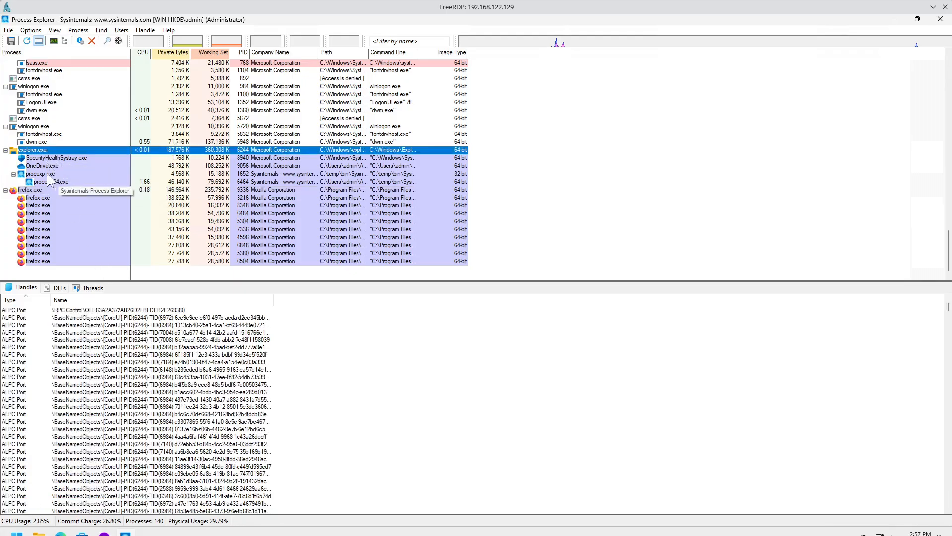
click(49, 175)
click(128, 399)
key(End)
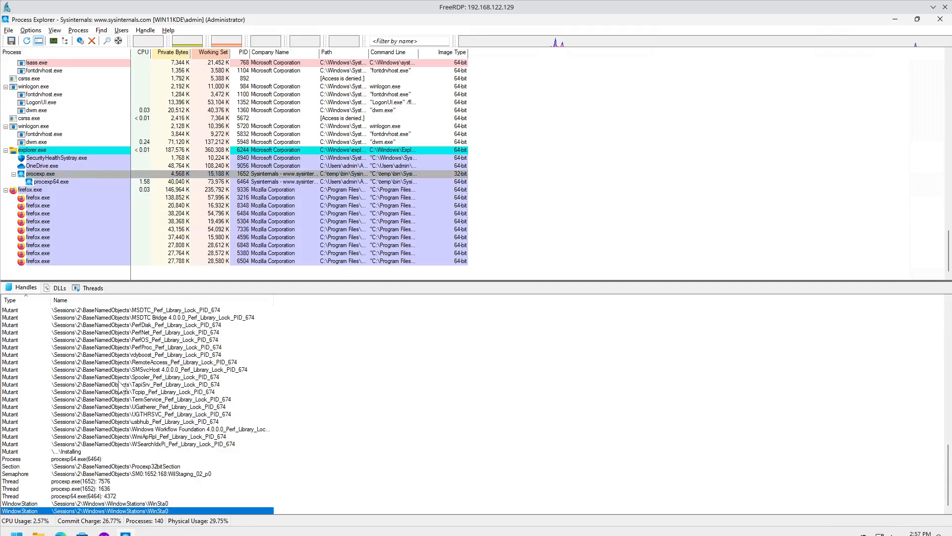
Step: Inspect the handles of the svchost.exe process with PID 7424 through to its window station entries
scroll(59, 174, up, 10)
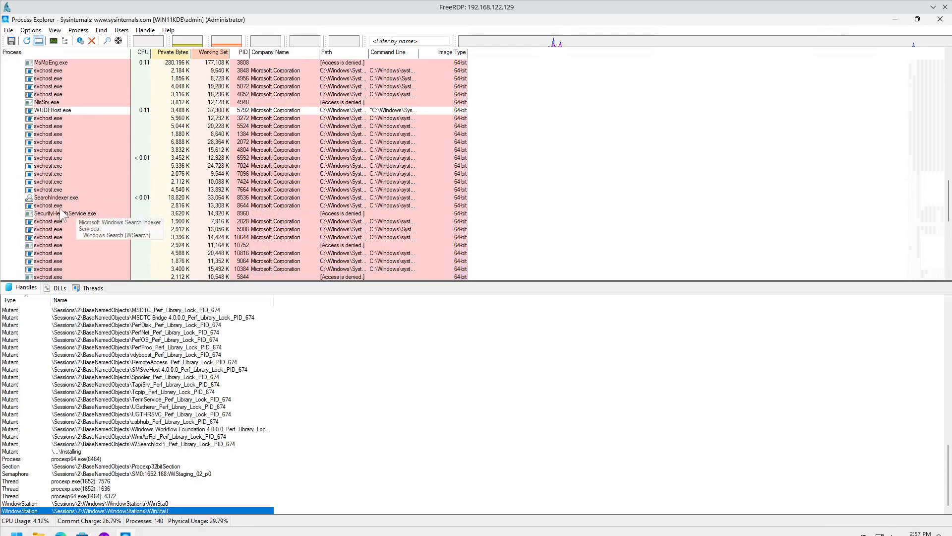
click(60, 183)
click(125, 429)
key(End)
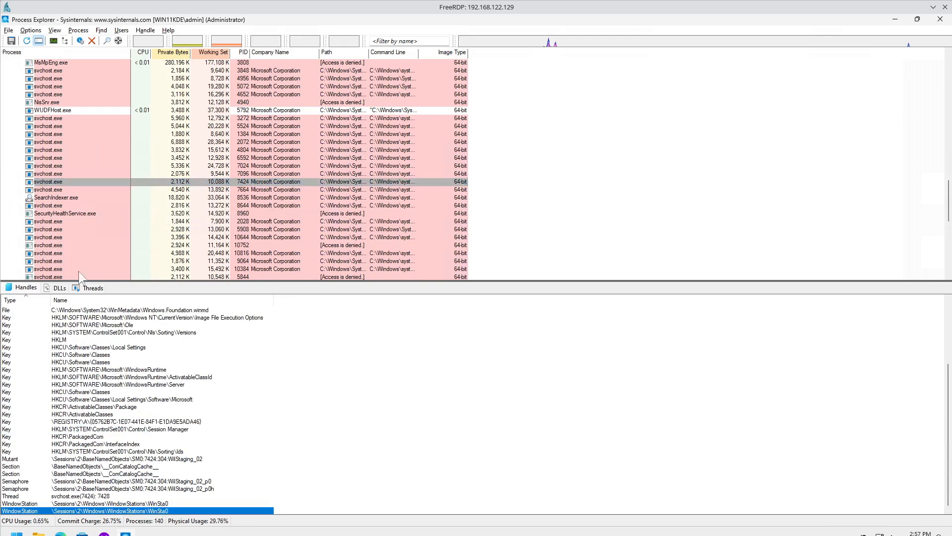
Step: Examine the handles of svchost.exe with PID 4804, including its service window station and registry key entries
click(55, 150)
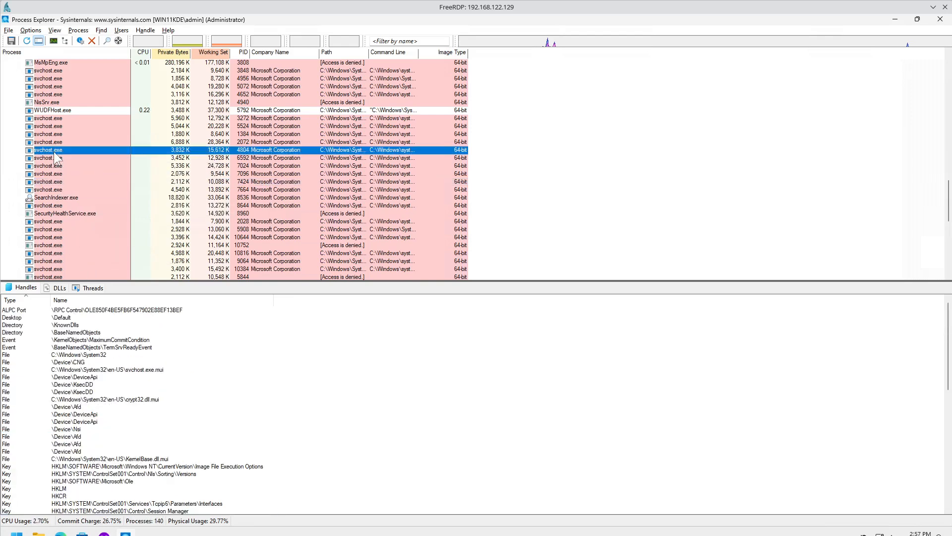
click(144, 443)
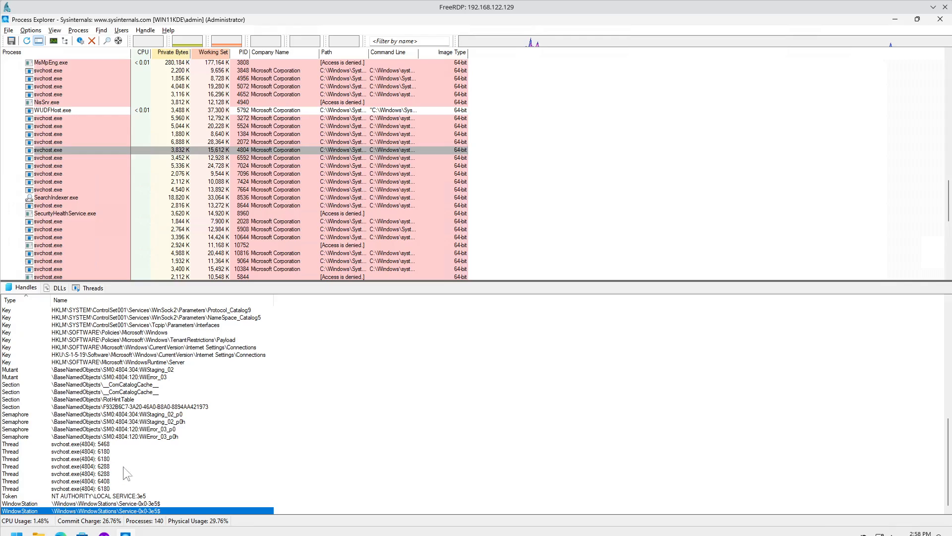
scroll(149, 397, up, 4)
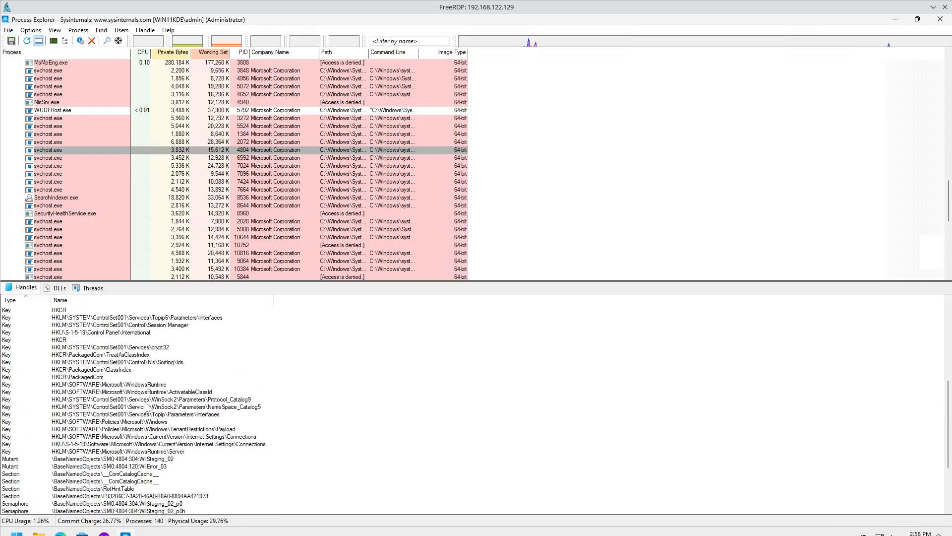
Step: Display the loaded DLLs of svchost.exe PID 4804 and of svchost.exe PID 5524
click(59, 287)
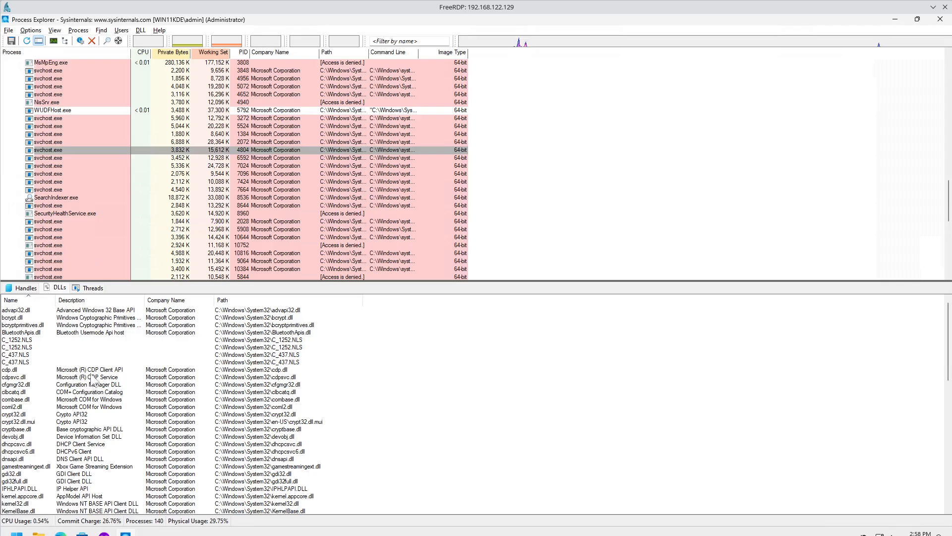
mouse_move(52, 182)
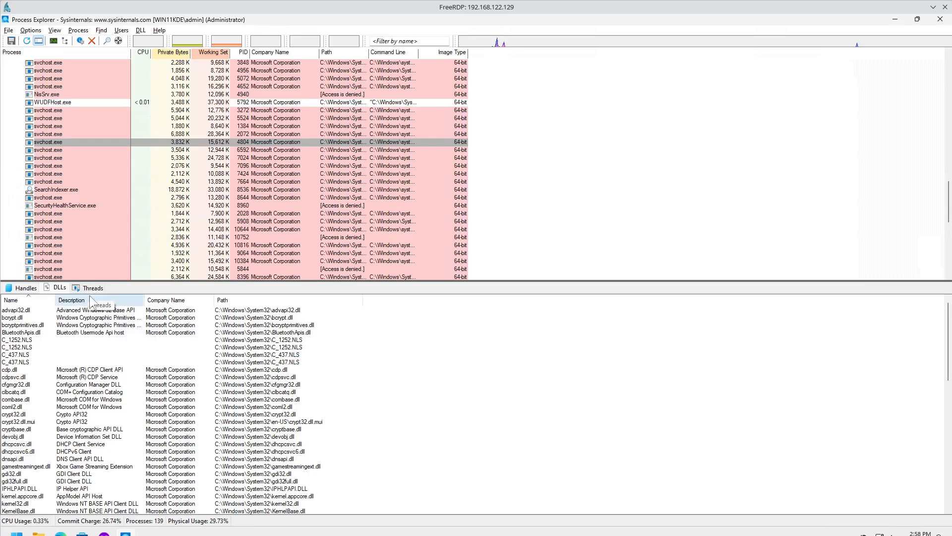
click(61, 120)
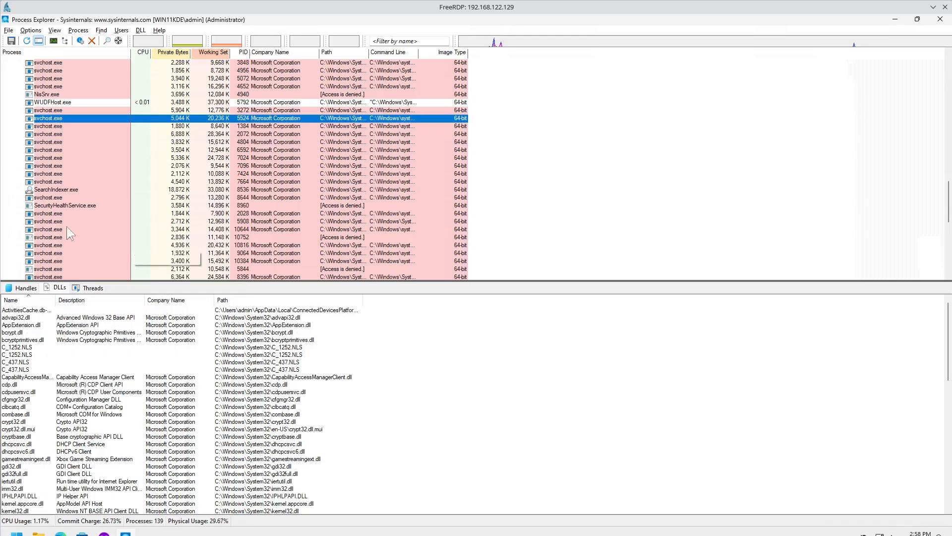
Step: Display the threads of WUDFHost.exe and compare them with the threads of several svchost.exe processes
click(64, 103)
click(92, 288)
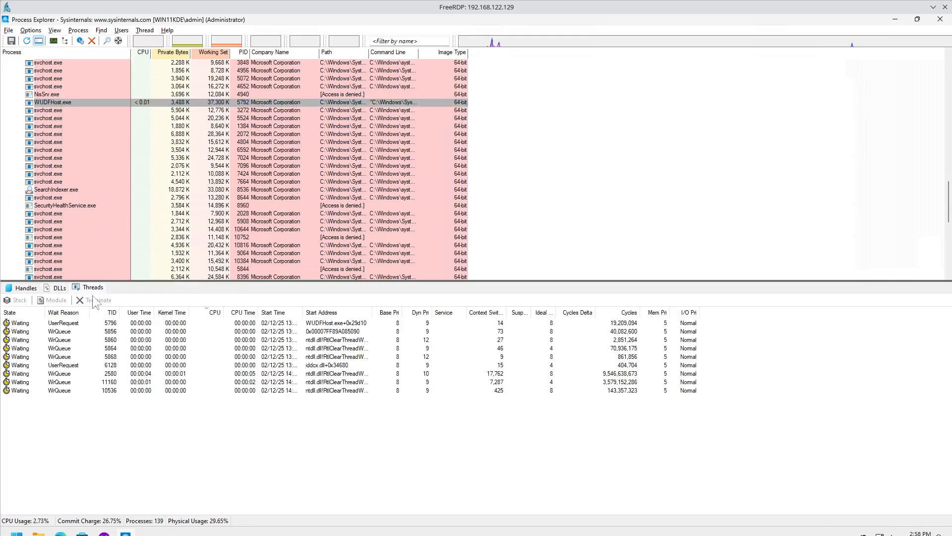
click(59, 166)
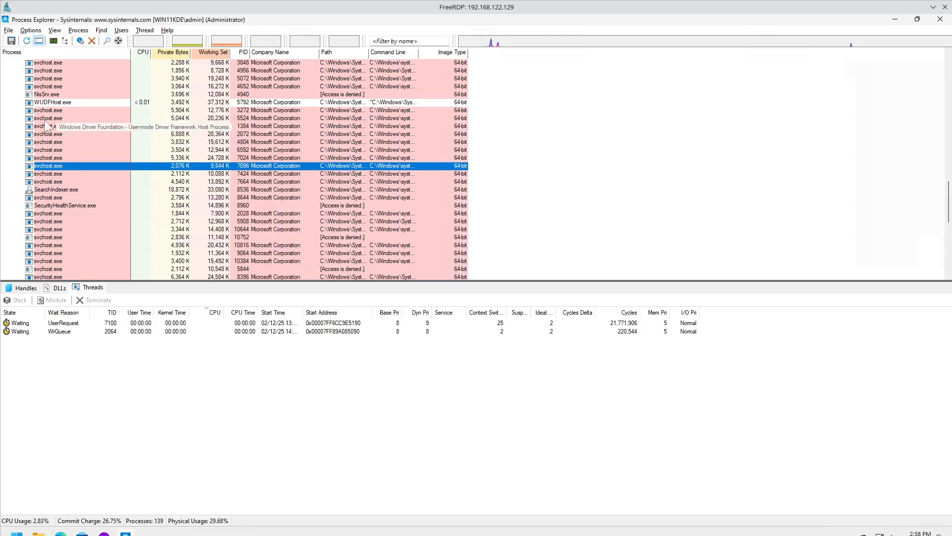
click(45, 126)
click(75, 70)
click(65, 214)
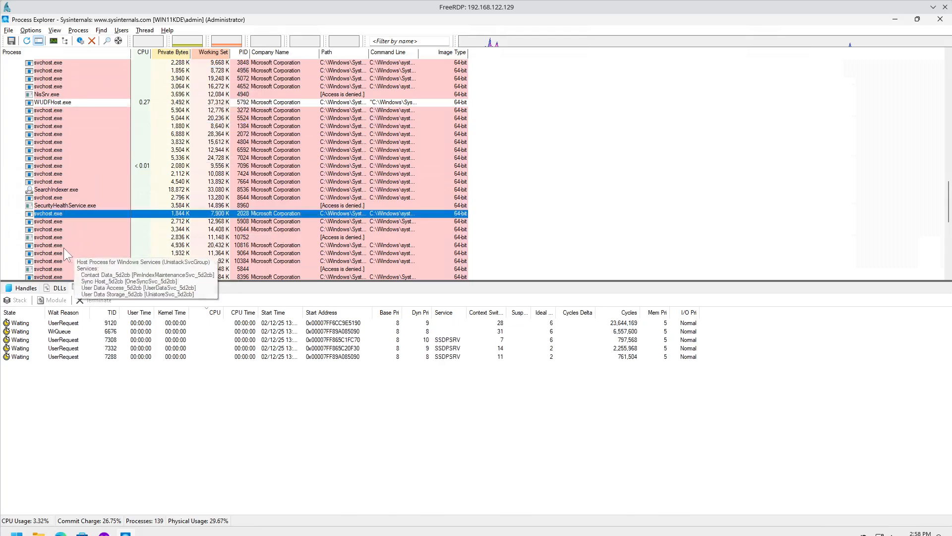
click(76, 245)
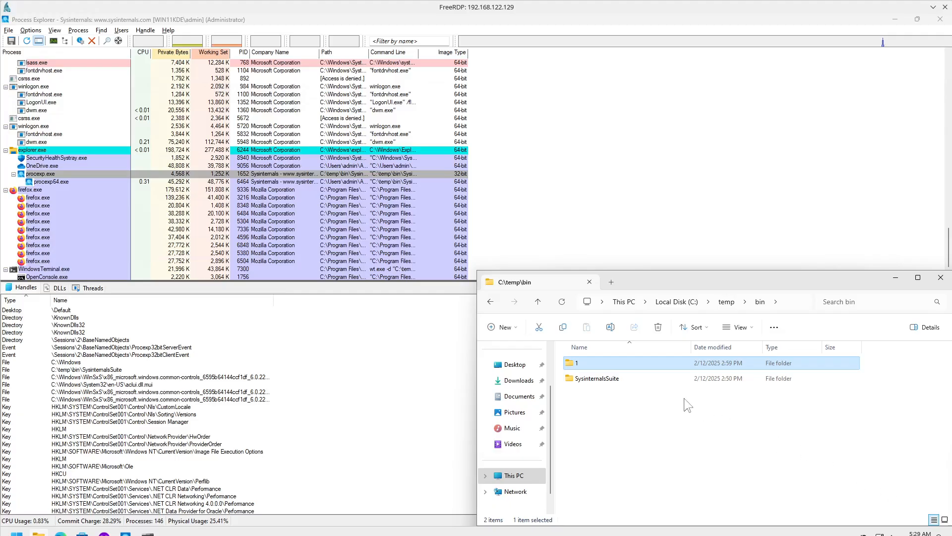
Step: Try to delete the folder 1 in C:\temp\bin and move the resulting dialog off the process list
click(787, 301)
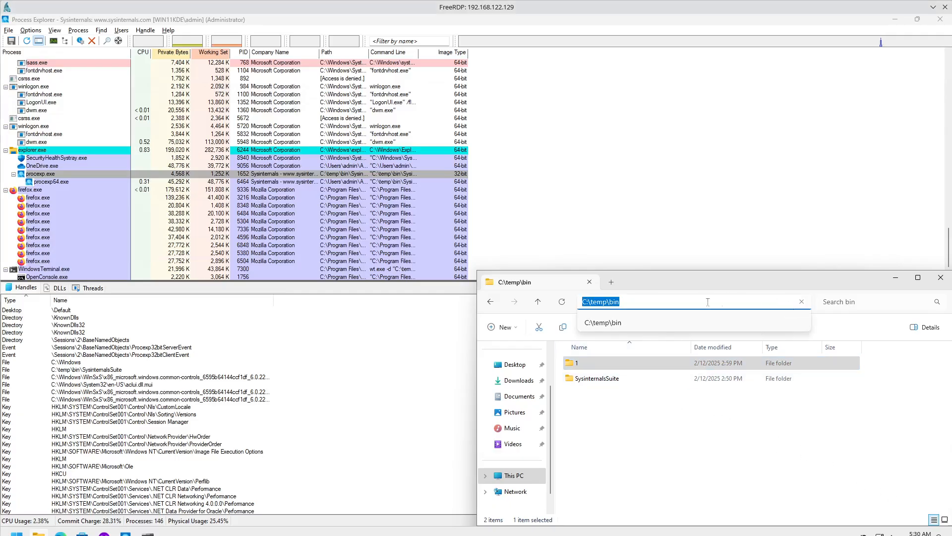
click(597, 359)
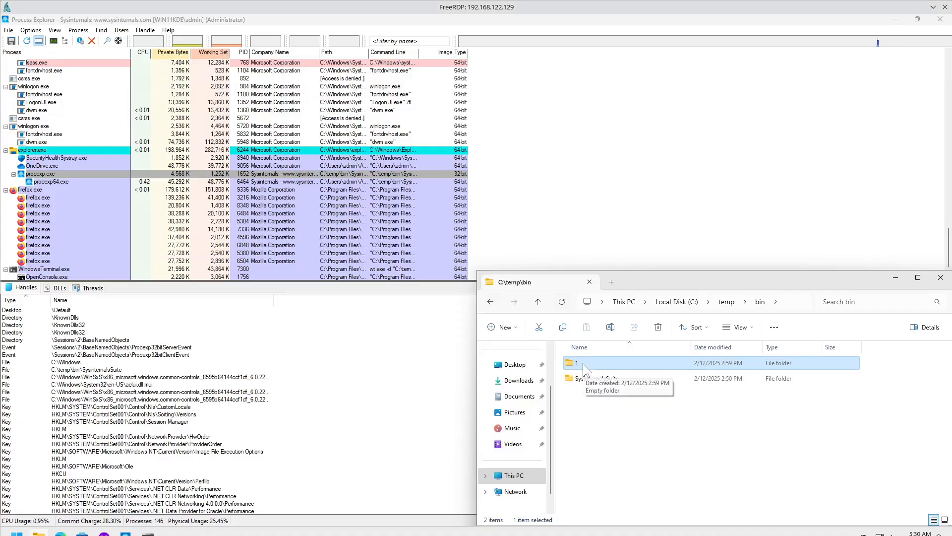
right_click(582, 365)
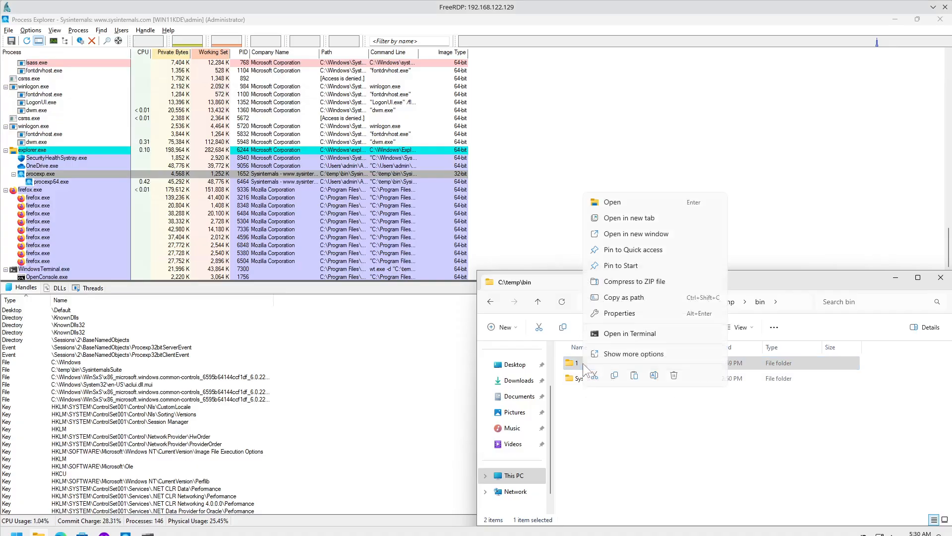
click(675, 378)
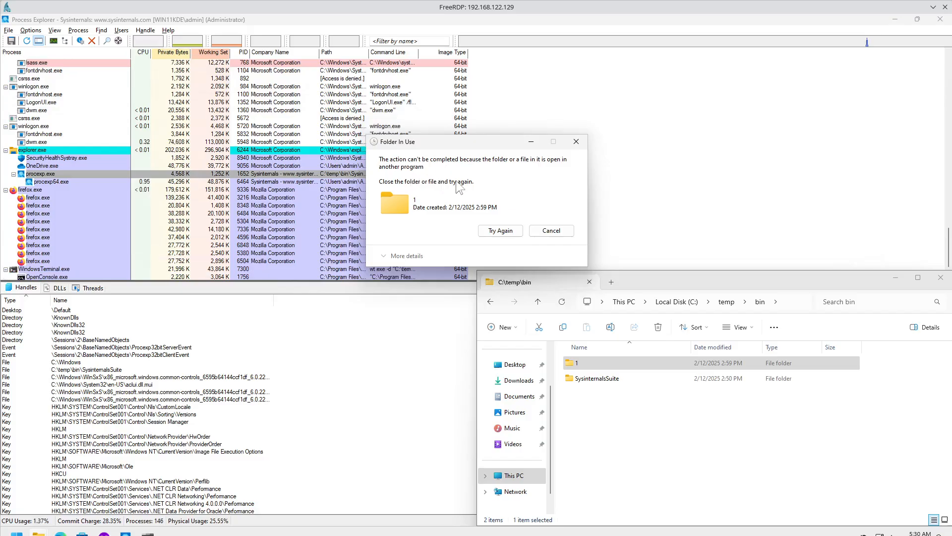
drag(469, 143, 624, 211)
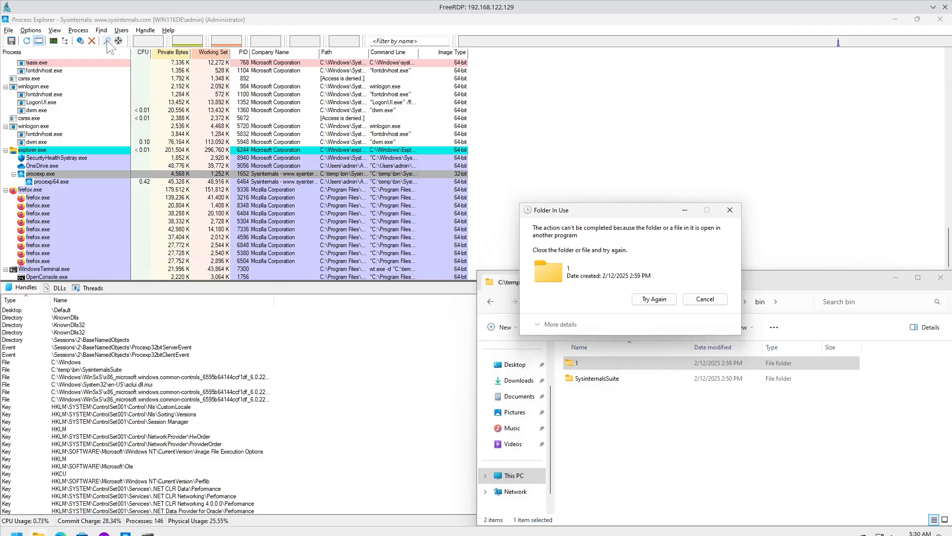
Step: Open Process Explorer's handle and DLL search with the substring bin\1
click(463, 22)
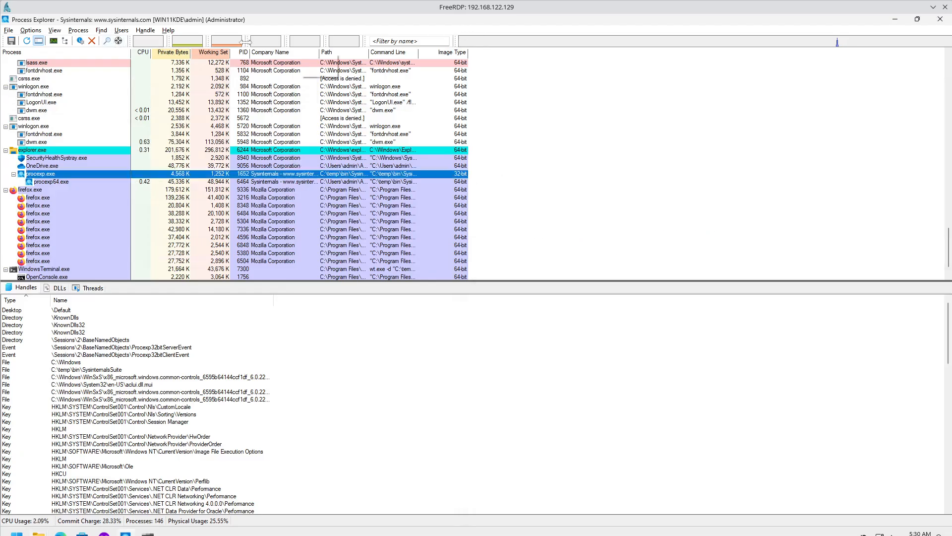
click(107, 41)
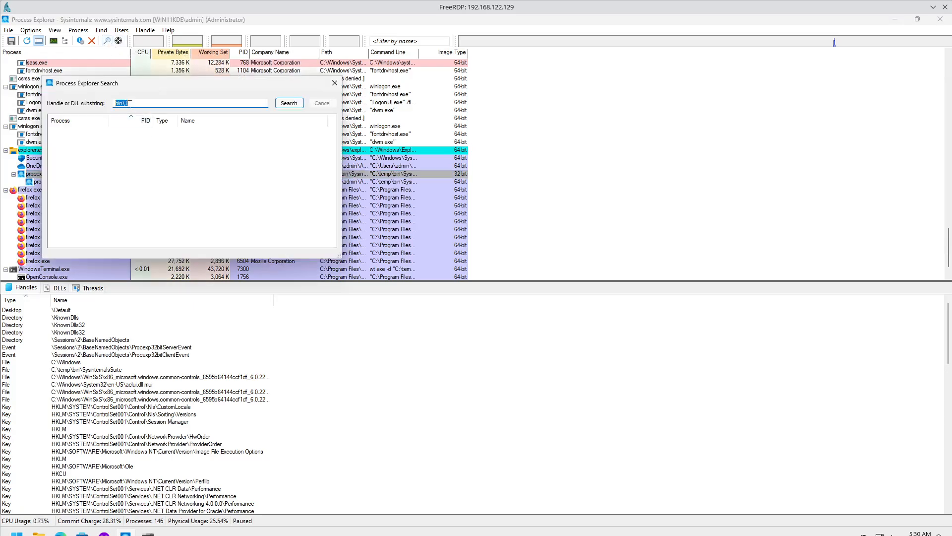
click(130, 103)
Step: Open the folder 1 in File Explorer and highlight the bin\1 part of its full path
mouse_move(39, 532)
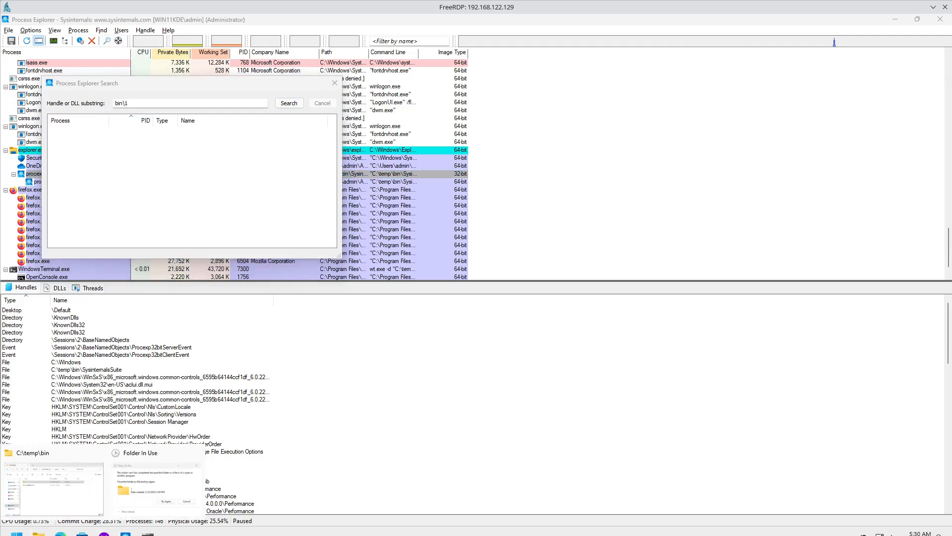
click(78, 488)
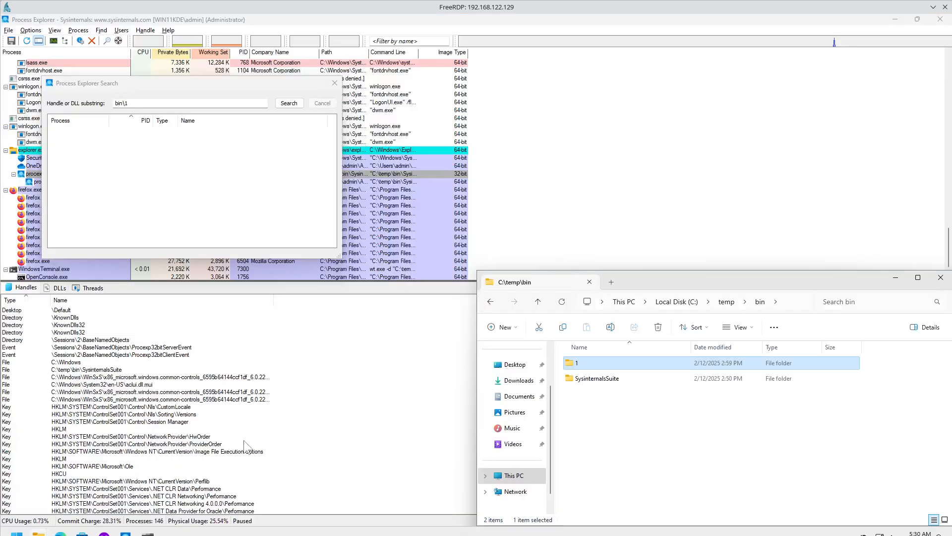
double_click(615, 369)
click(794, 304)
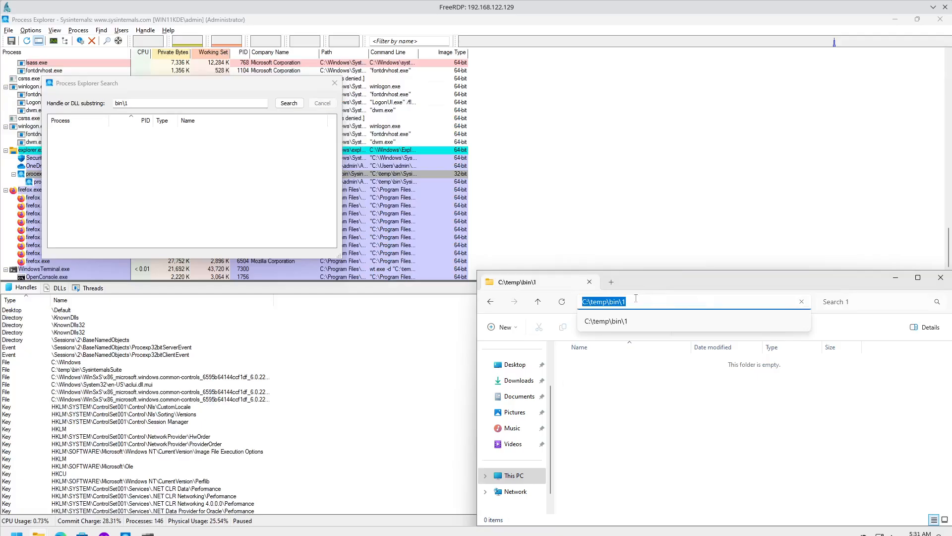
click(630, 302)
drag(621, 303, 637, 304)
click(637, 304)
drag(636, 303, 620, 303)
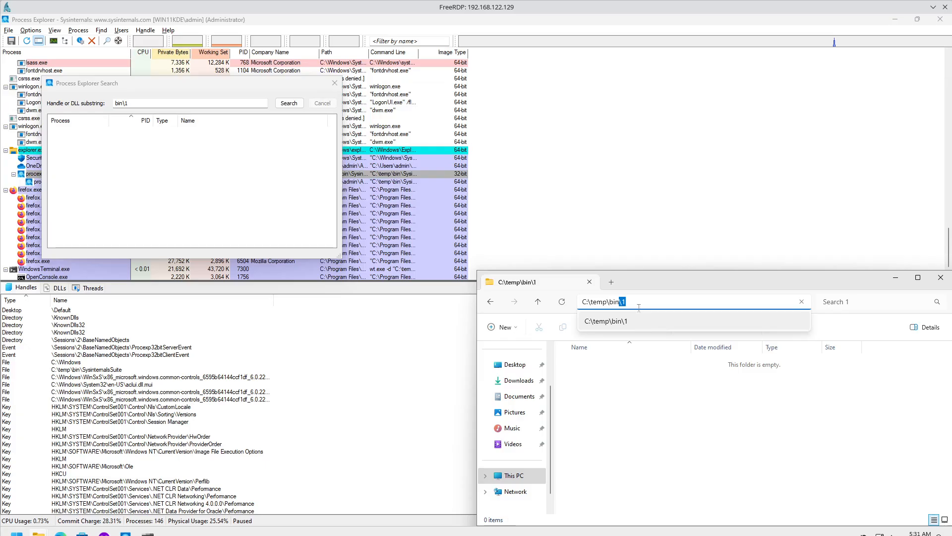
drag(627, 302, 612, 301)
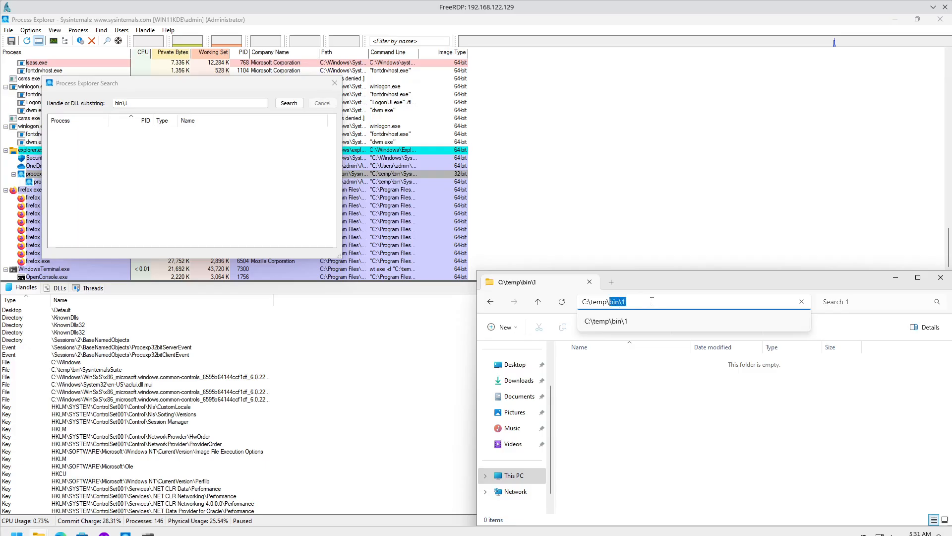
Step: Search all handles and DLLs for bin\1, widen the process column, and locate the first explorer.exe match in the handle list
click(294, 110)
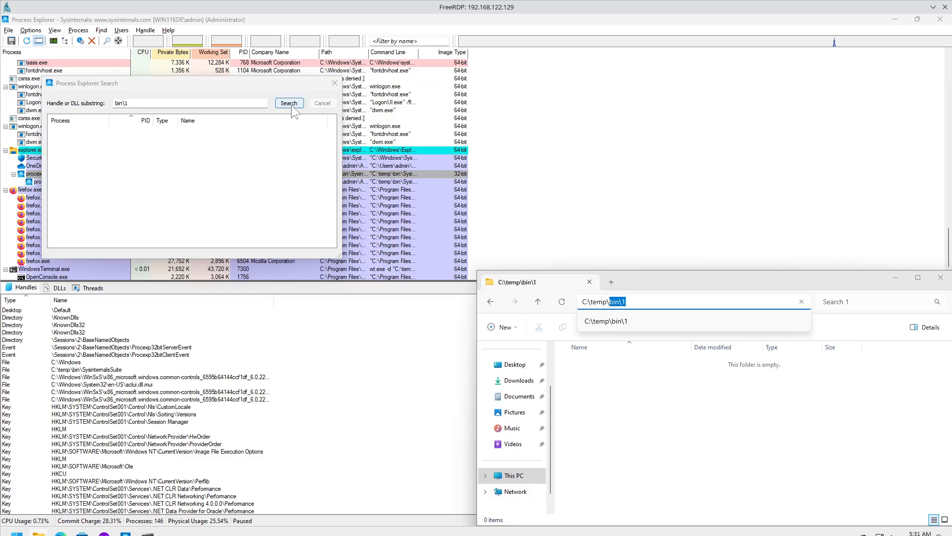
click(292, 105)
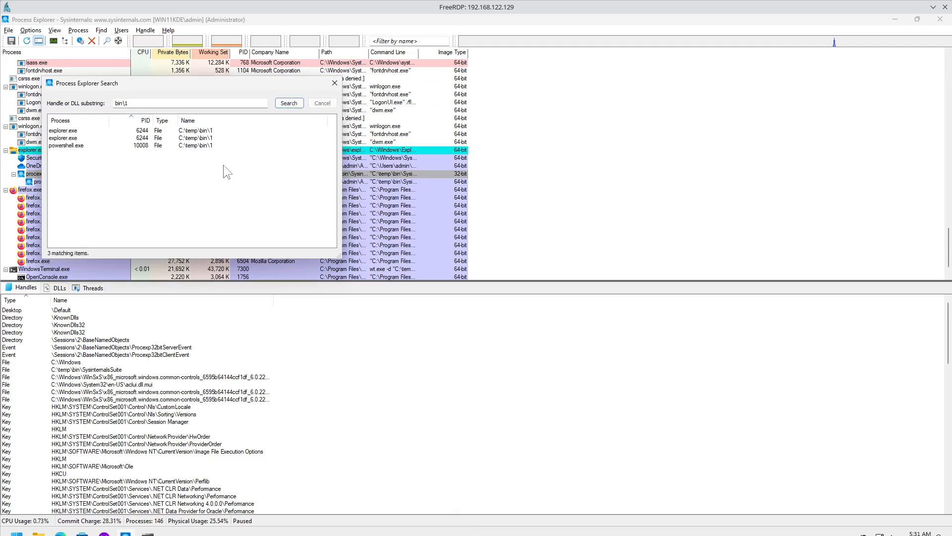
drag(113, 119, 139, 120)
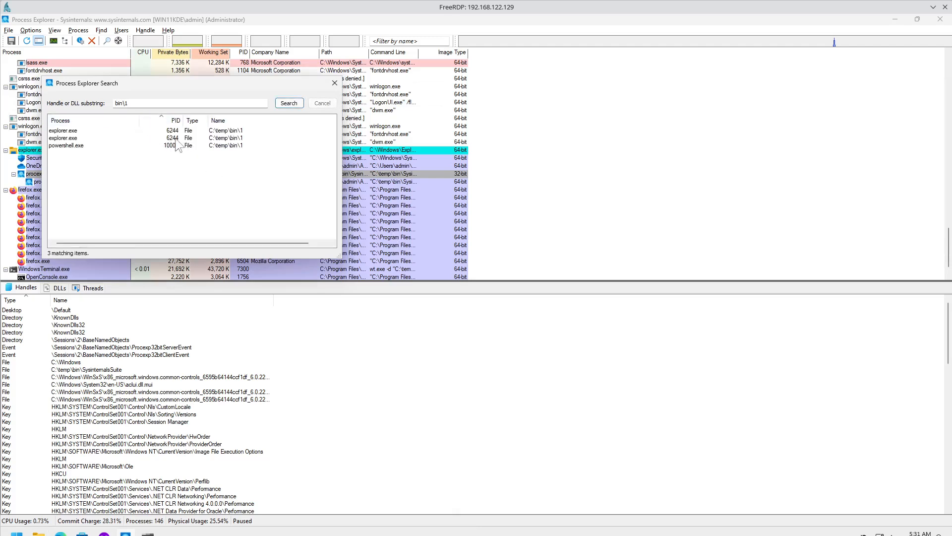
click(173, 131)
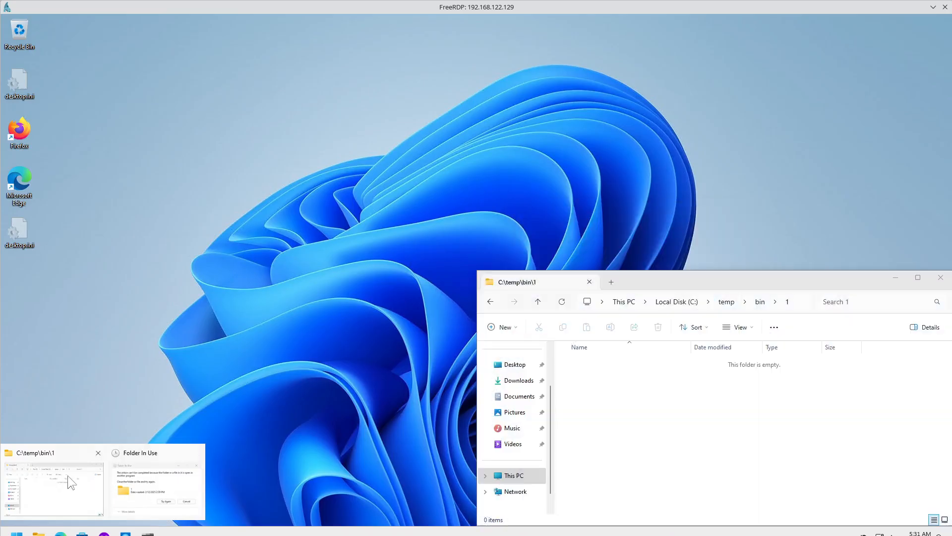
Step: Return File Explorer to C:\temp\bin, locate the powershell.exe match's handle, and close the search
click(68, 475)
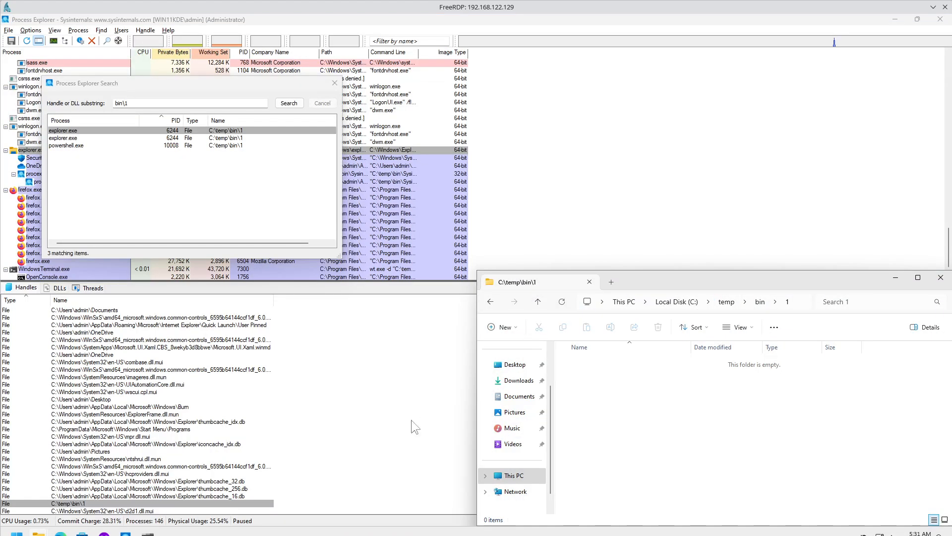
click(760, 304)
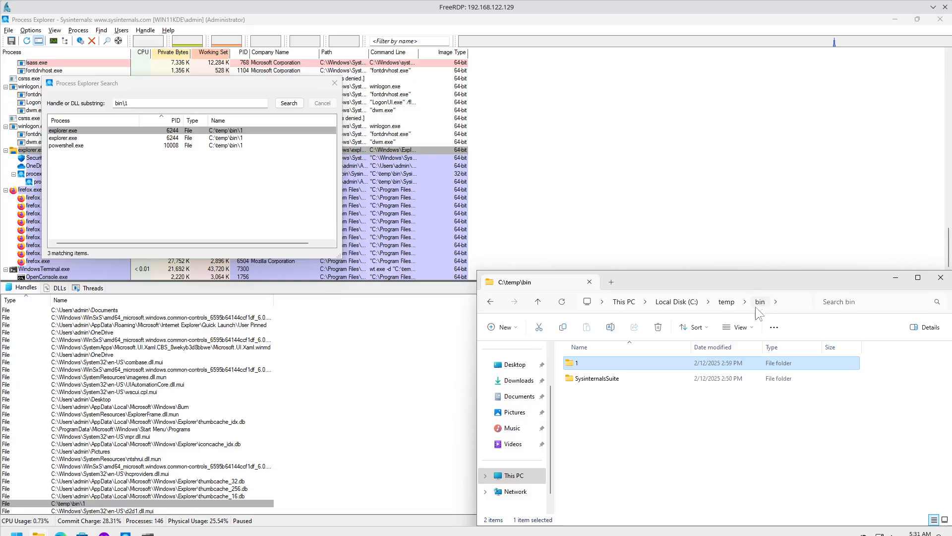
click(98, 146)
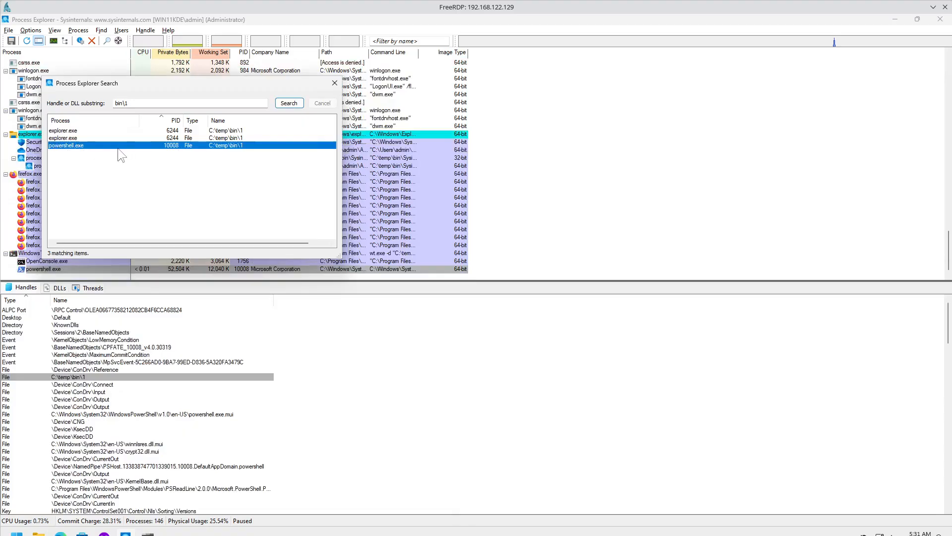
click(335, 83)
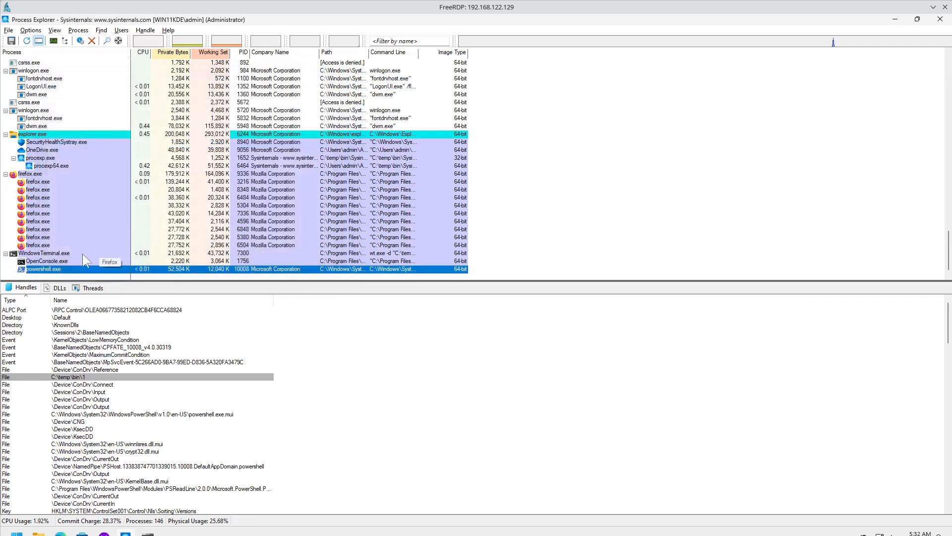
Step: View the properties of powershell.exe and try to bring its window to the front
right_click(49, 269)
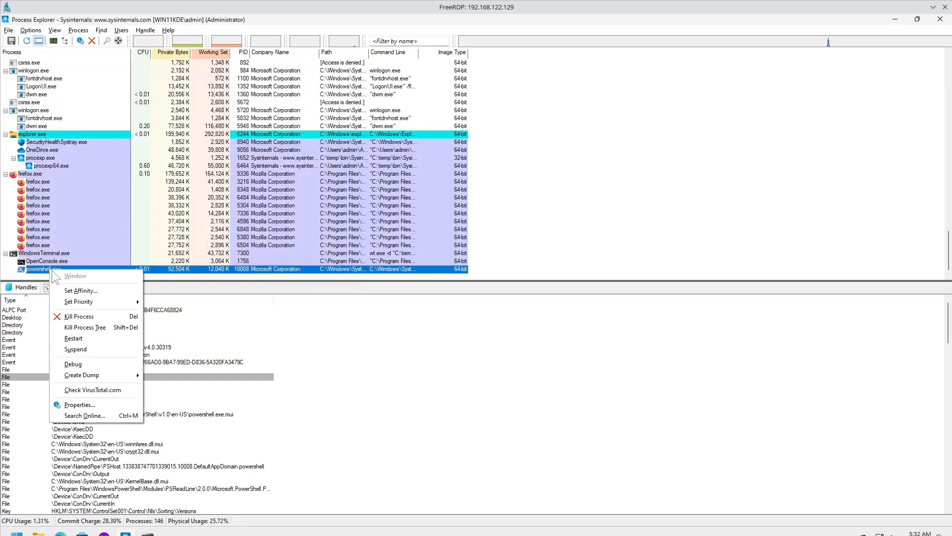
click(93, 404)
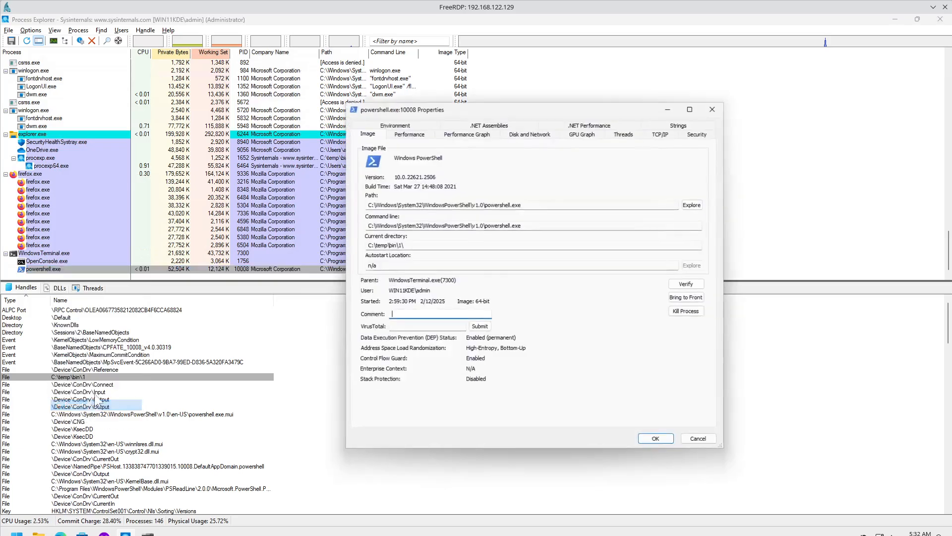
click(690, 300)
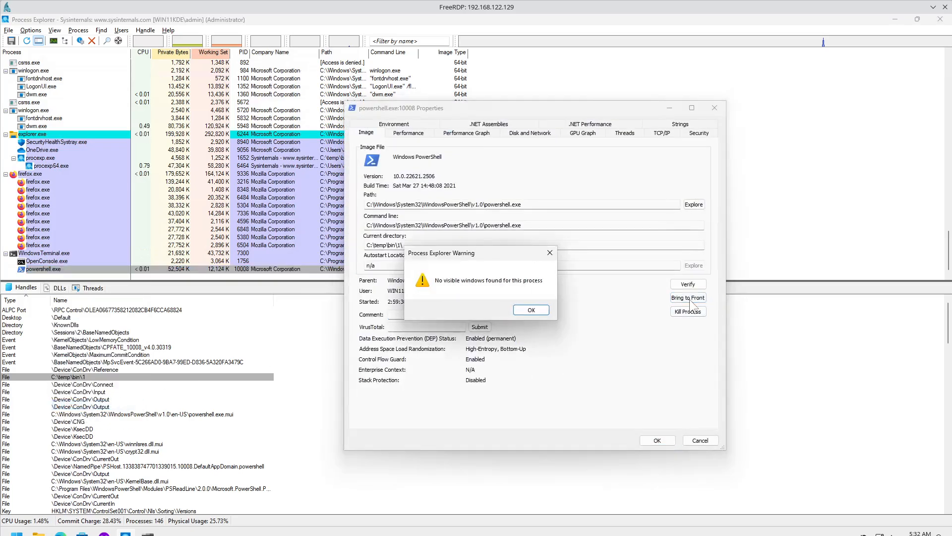
click(533, 311)
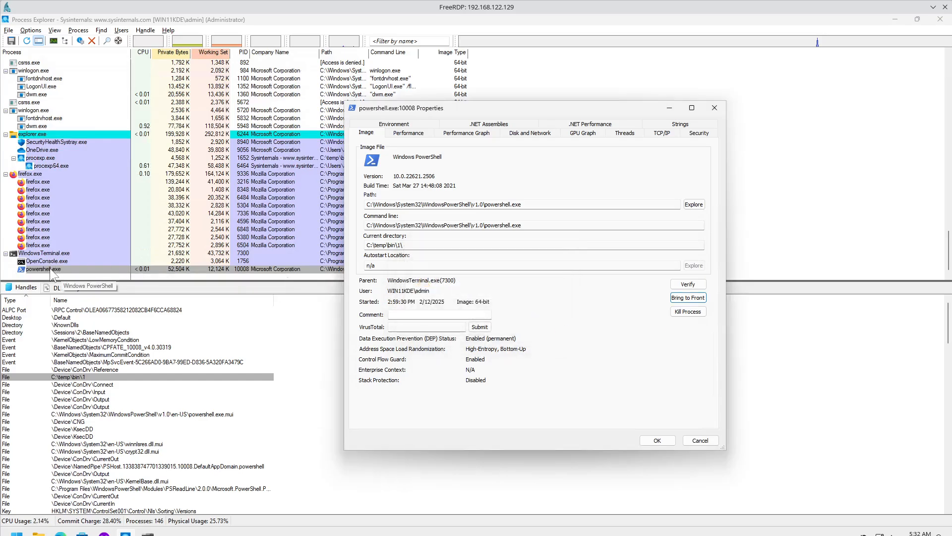
Step: Close the powershell.exe properties and bring the window of its parent WindowsTerminal.exe to the front from that process's properties
click(56, 254)
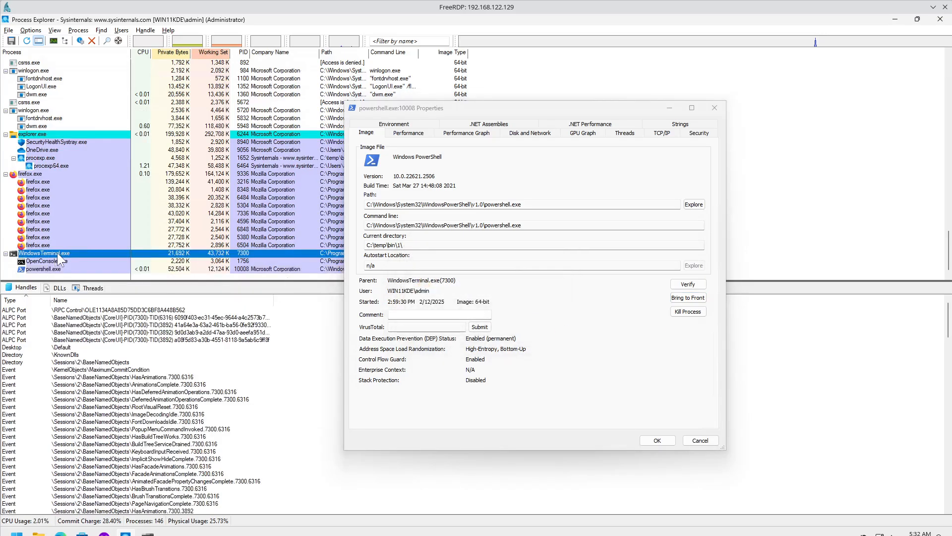
click(712, 111)
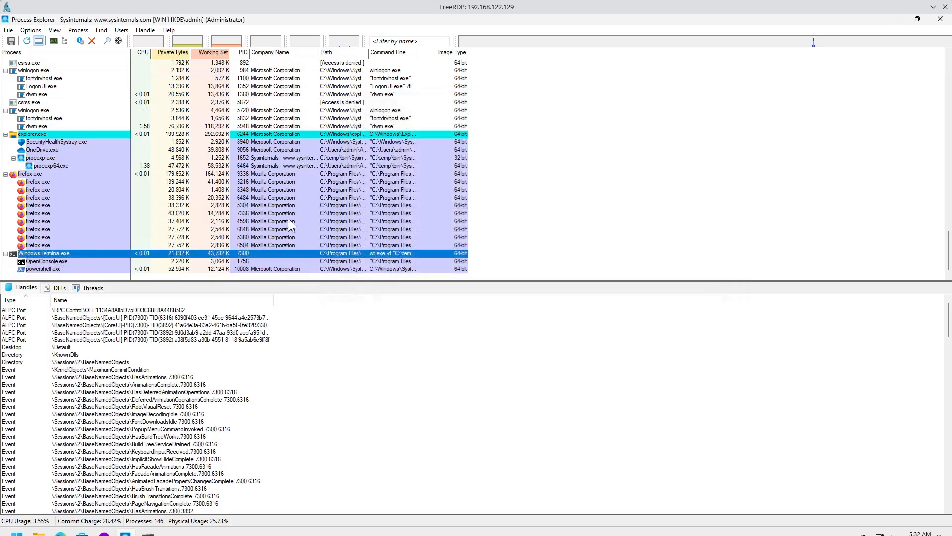
right_click(56, 256)
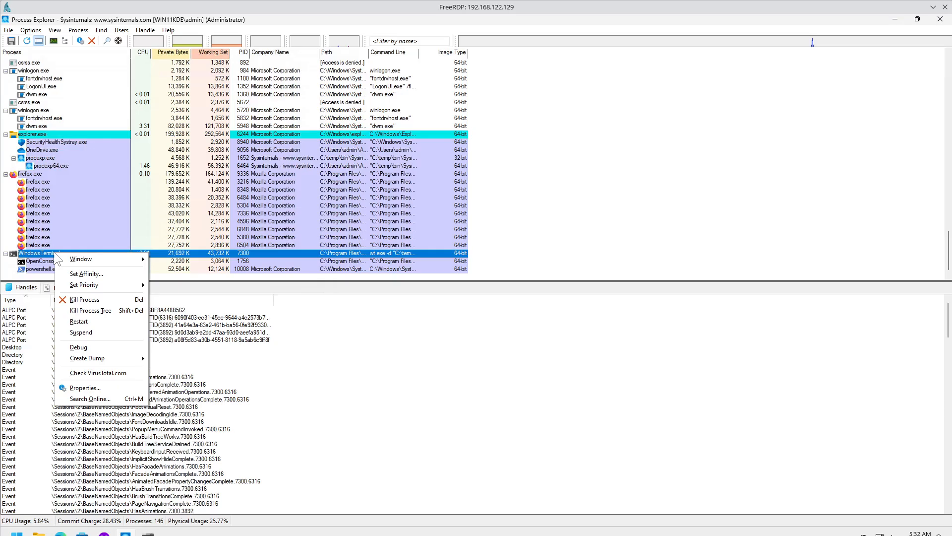
click(97, 389)
click(687, 303)
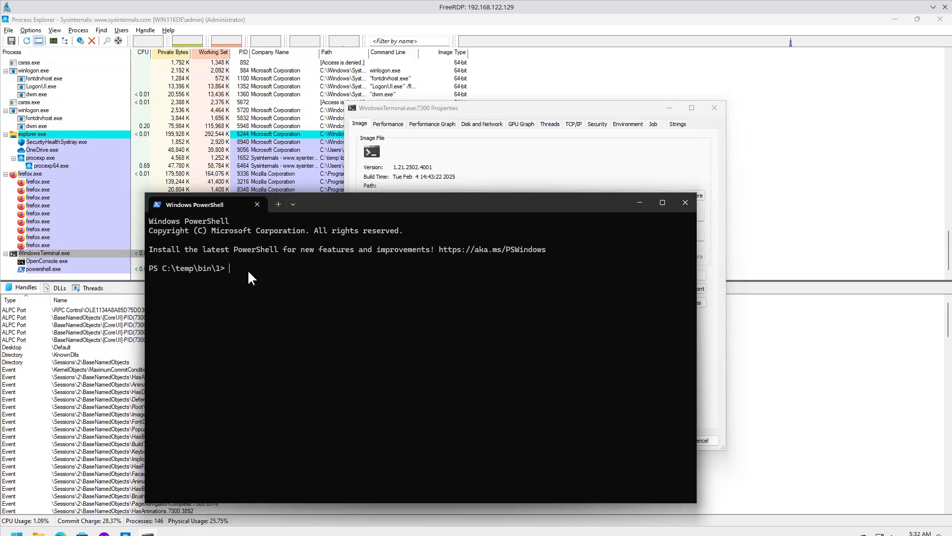
Step: Move PowerShell up to the parent folder with cd .. and close the WindowsTerminal.exe properties
text(cd ..)
key(Return)
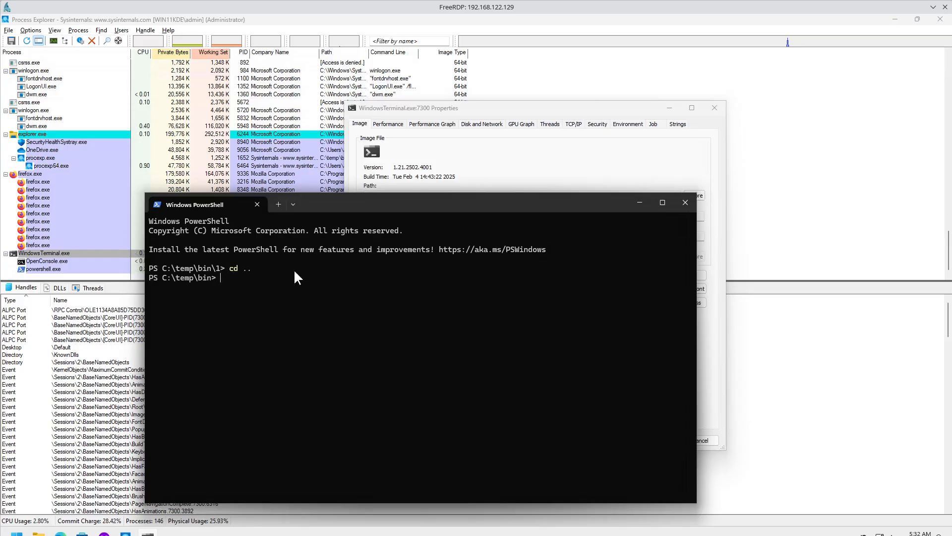
click(489, 161)
click(714, 107)
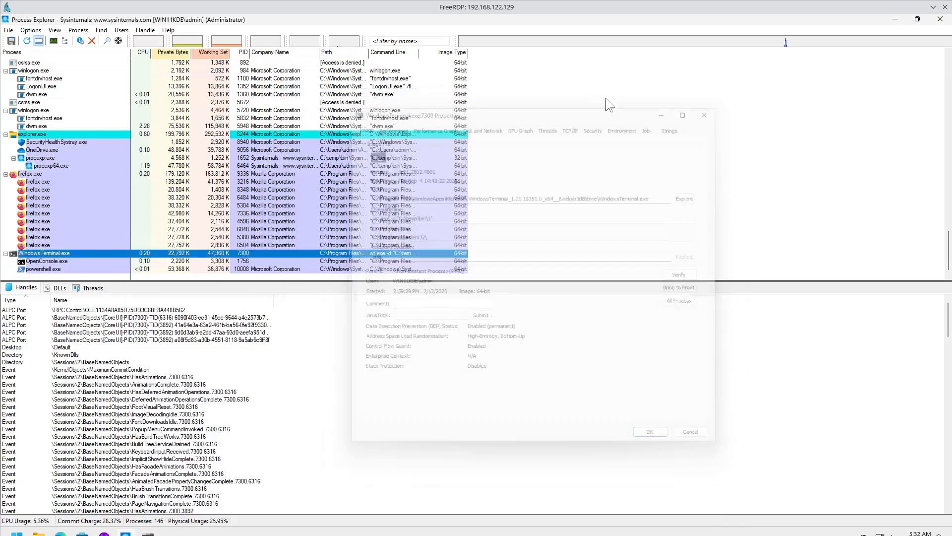
Step: Repeat the handle search for bin\1 and locate the powershell.exe match in the handle list
click(106, 39)
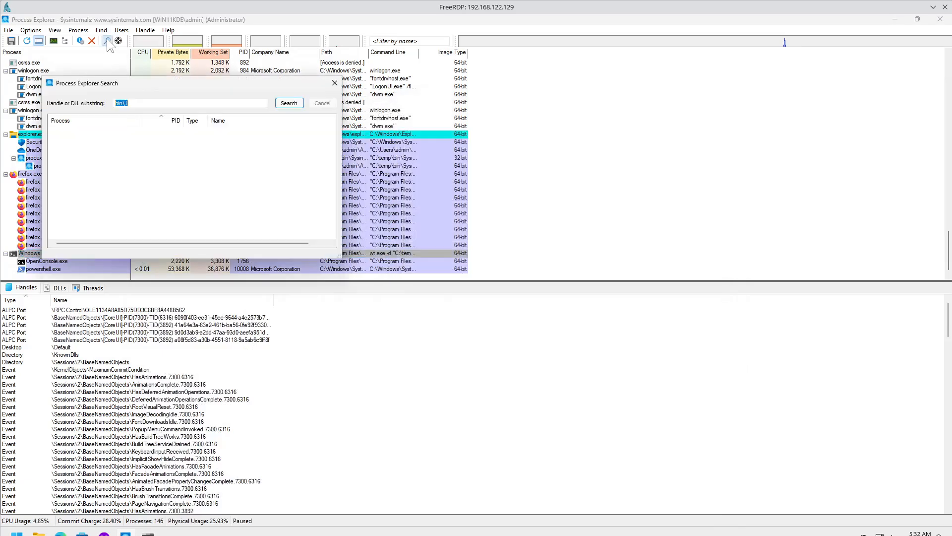
click(289, 105)
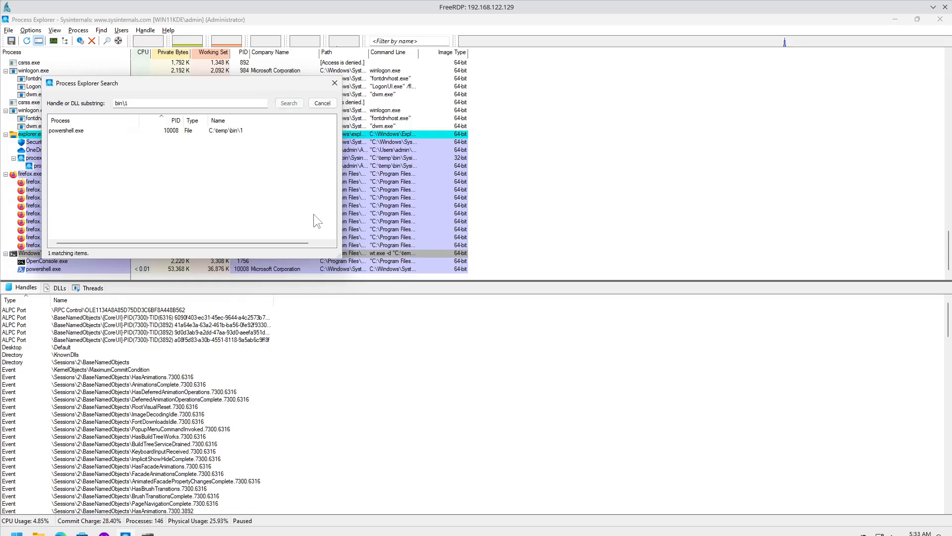
click(82, 132)
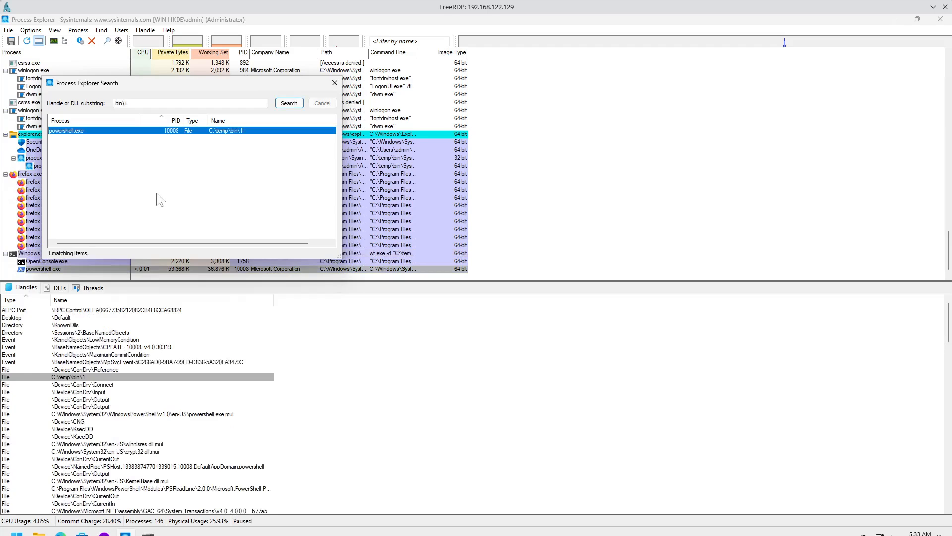
Step: Switch to the Windows PowerShell terminal and close its window
click(148, 530)
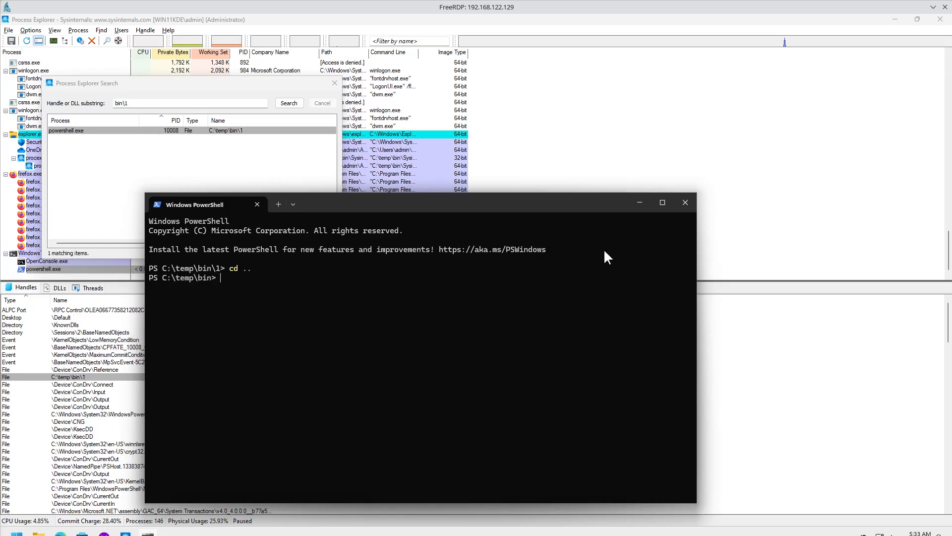
click(687, 202)
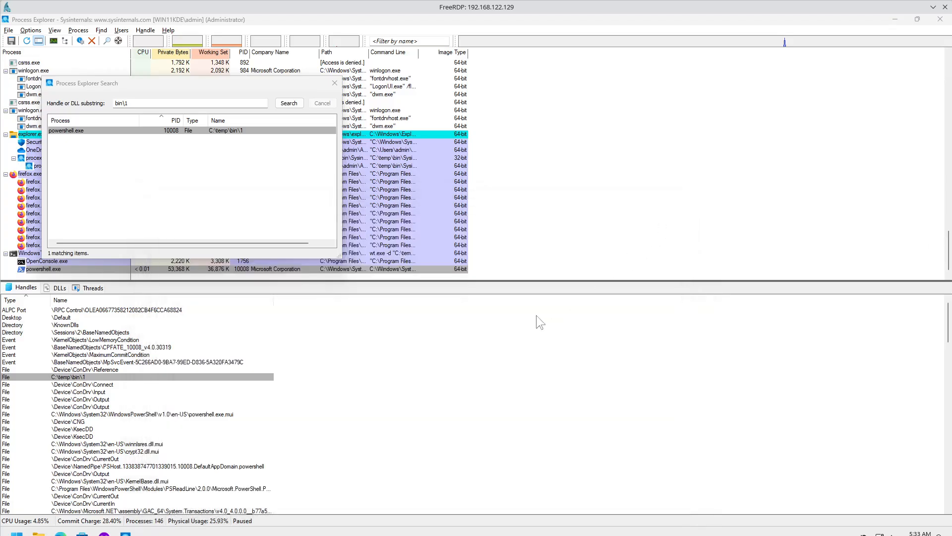
Step: Rerun the handle search for bin\1 and retry the blocked deletion of folder 1
click(291, 104)
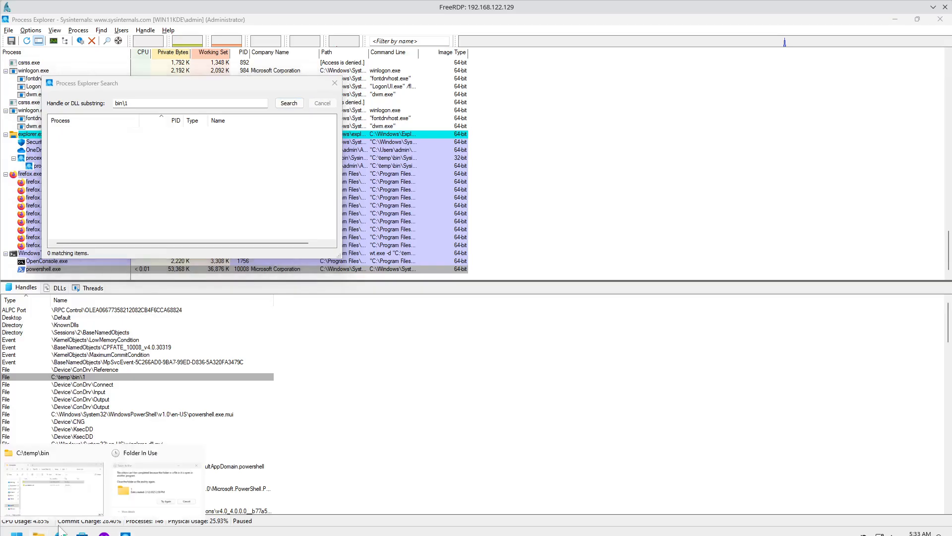
click(169, 488)
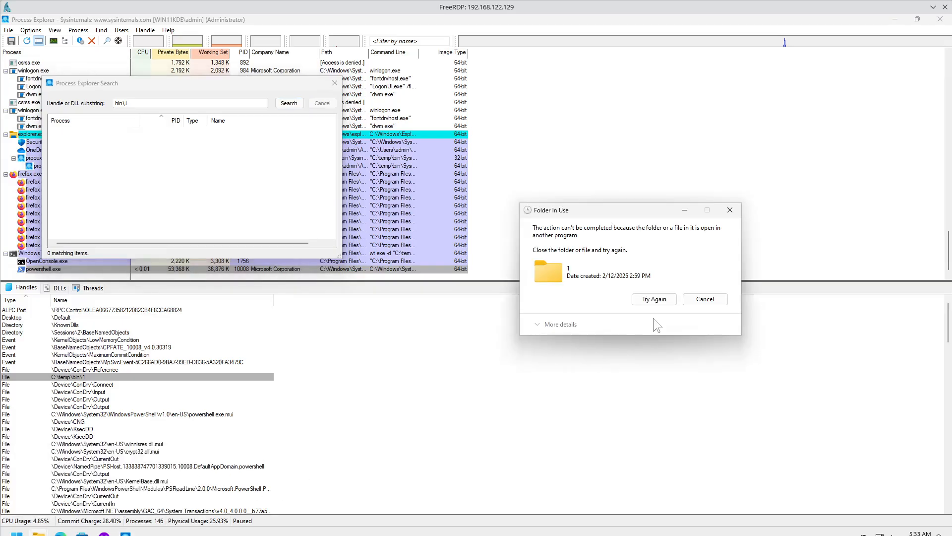
click(665, 300)
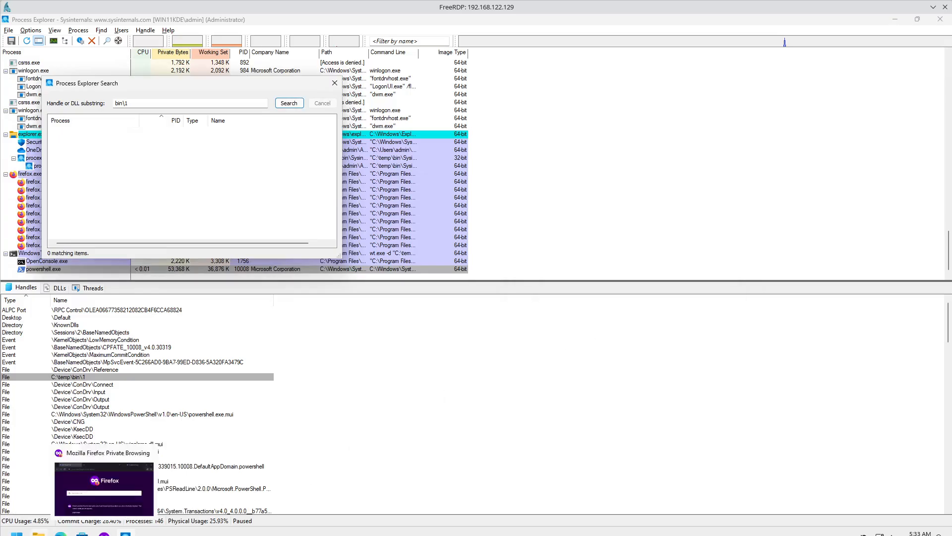
Step: Check the C:\temp\bin folder contents in File Explorer, then minimize it and close the Process Explorer search
click(39, 533)
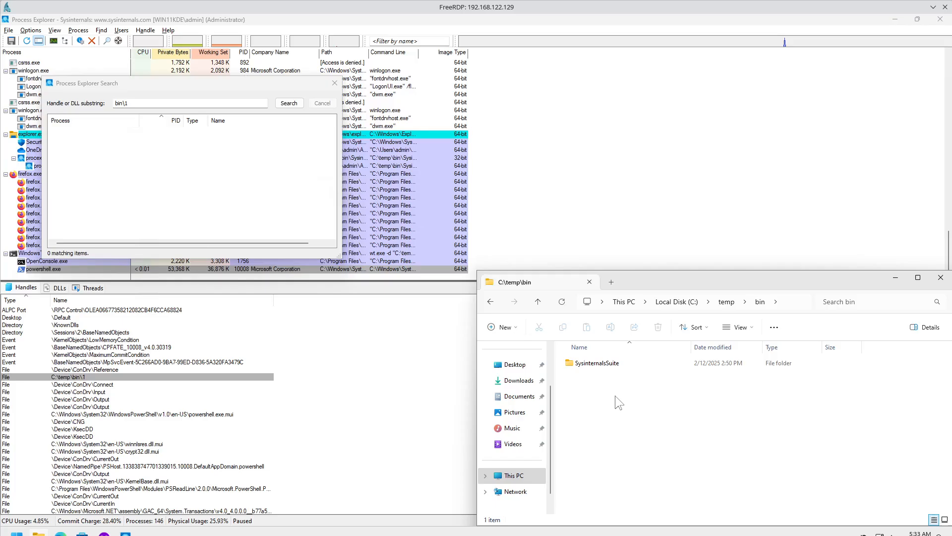
click(897, 277)
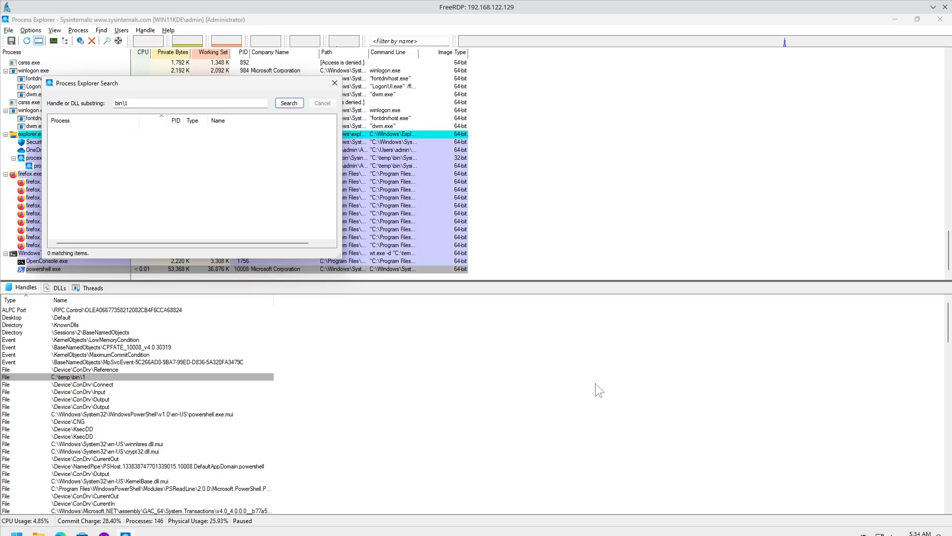
drag(260, 85, 409, 134)
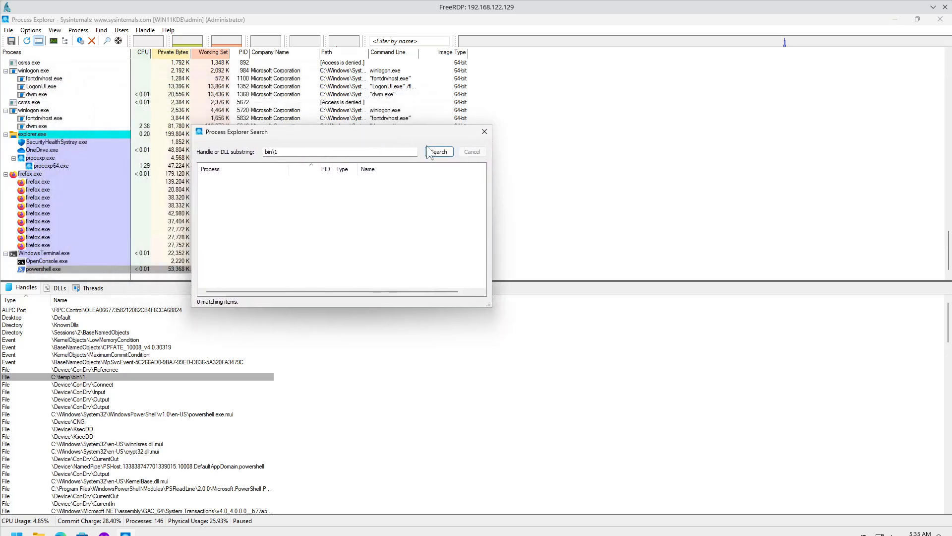
click(484, 133)
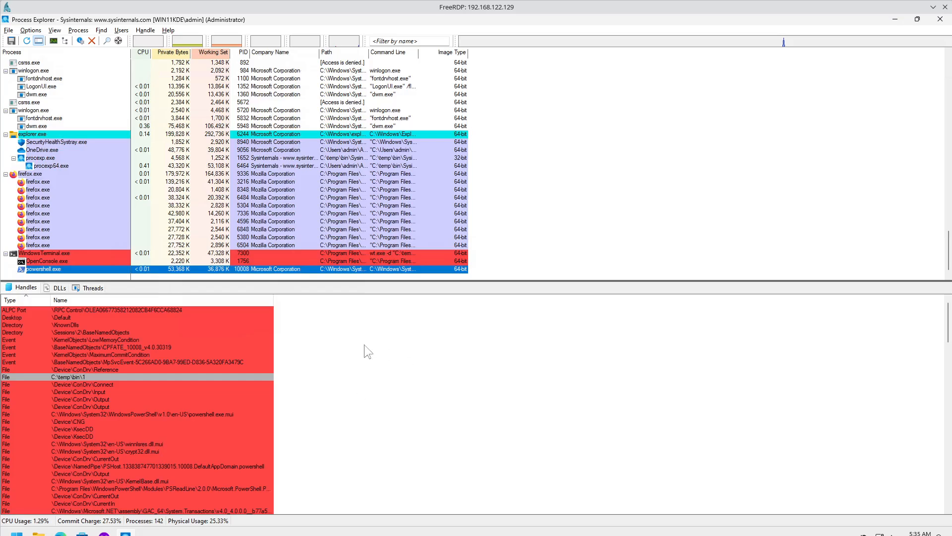
Step: Select procexp64.exe in the process tree and enlarge the lower pane to show more of its handles
click(55, 182)
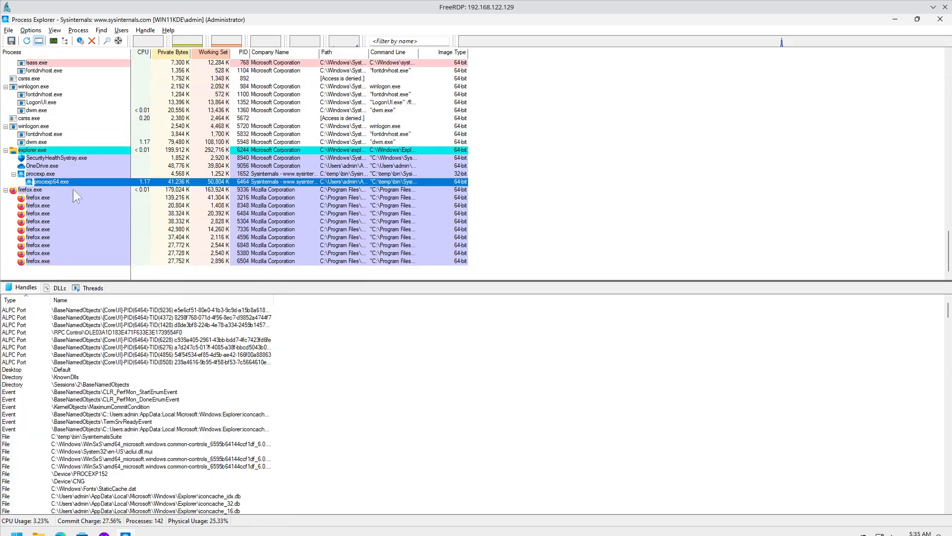
click(132, 347)
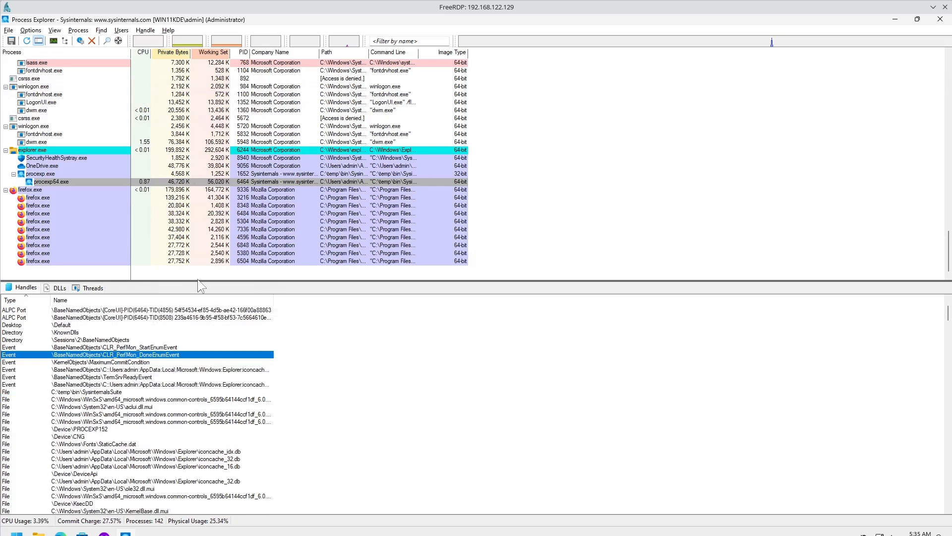
drag(201, 280, 203, 202)
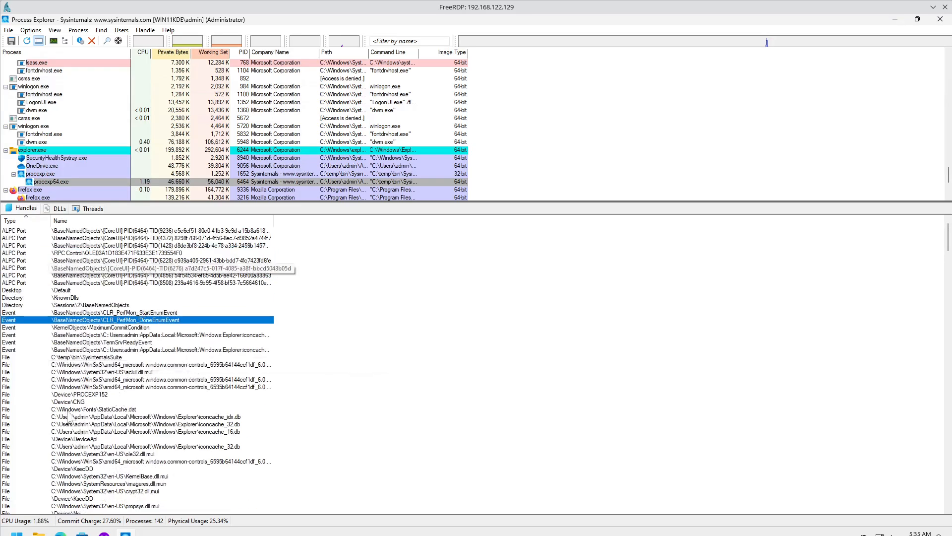
Step: Examine the directory, event, file and registry key handles opened by procexp64.exe
click(64, 379)
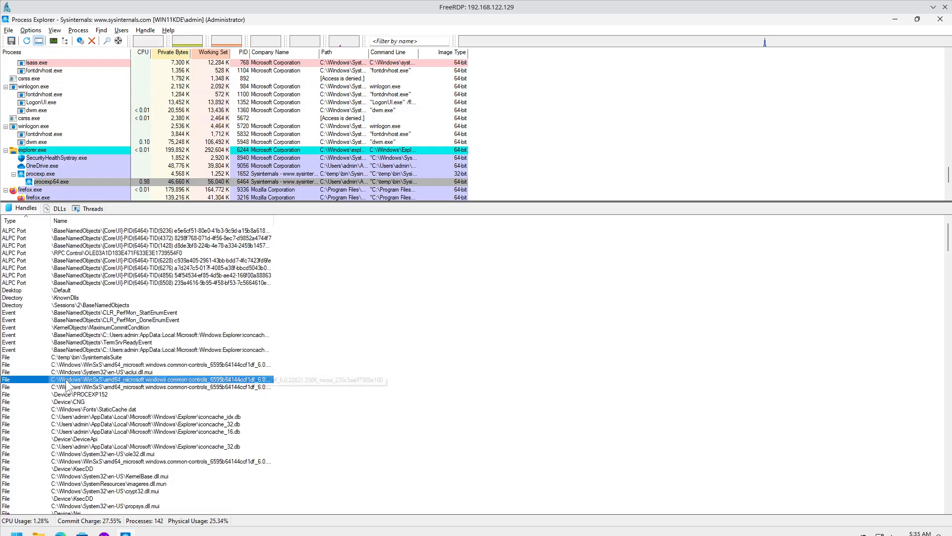
click(66, 298)
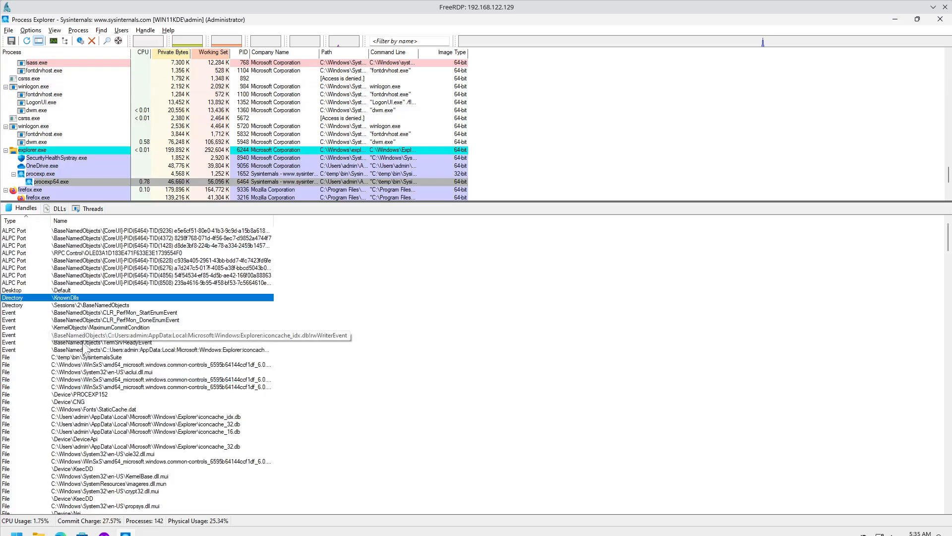
click(87, 334)
scroll(159, 387, down, 6)
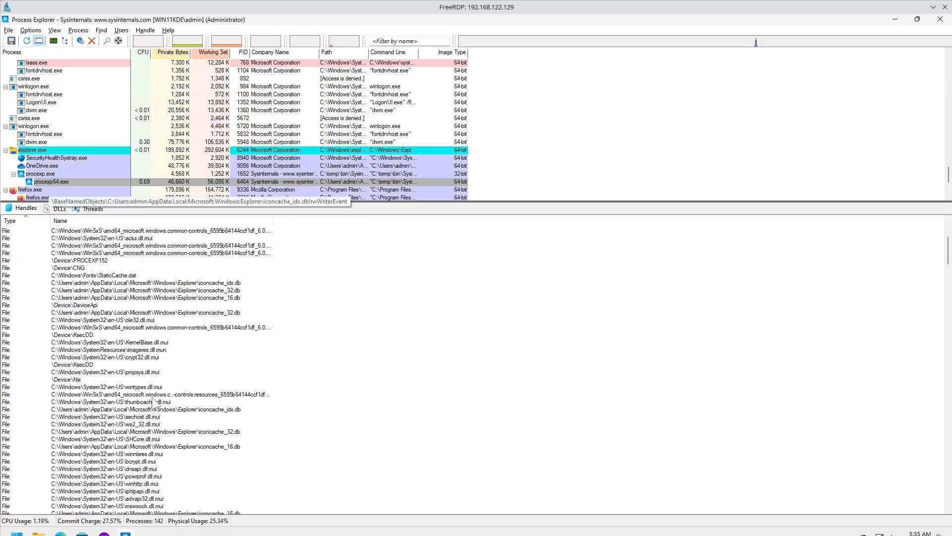
scroll(149, 406, down, 15)
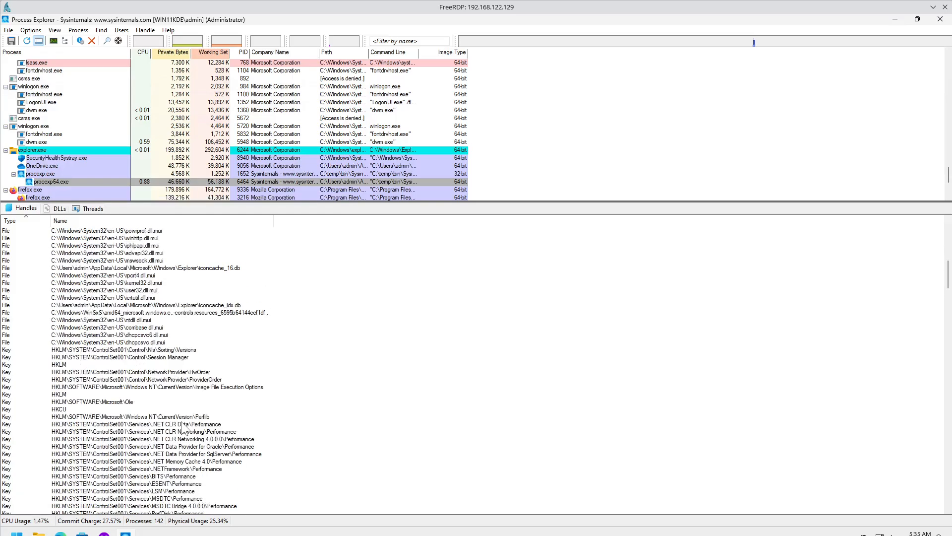
click(105, 357)
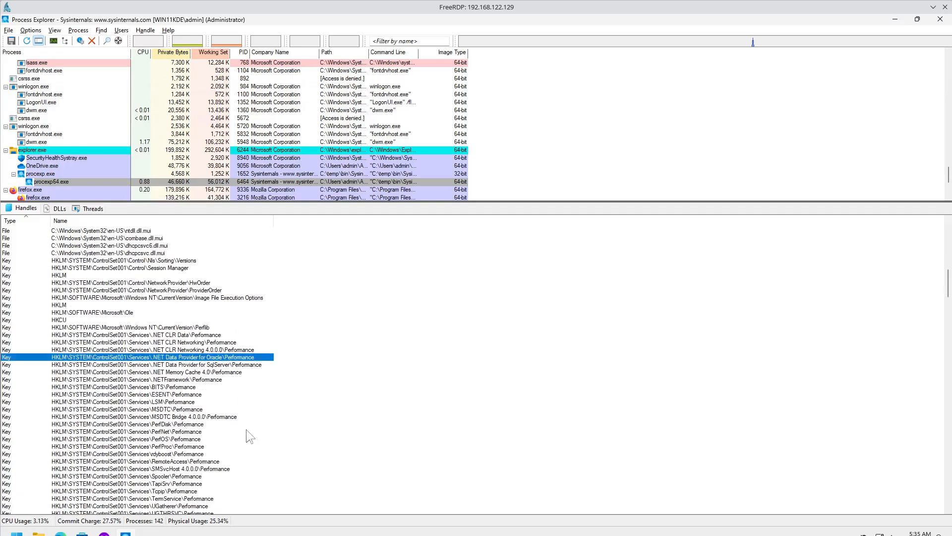
scroll(234, 424, down, 9)
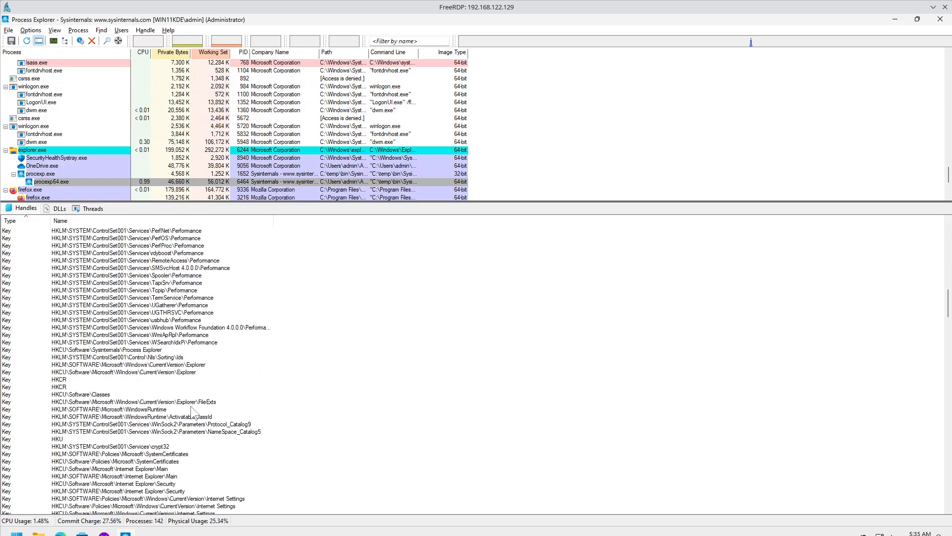
click(97, 290)
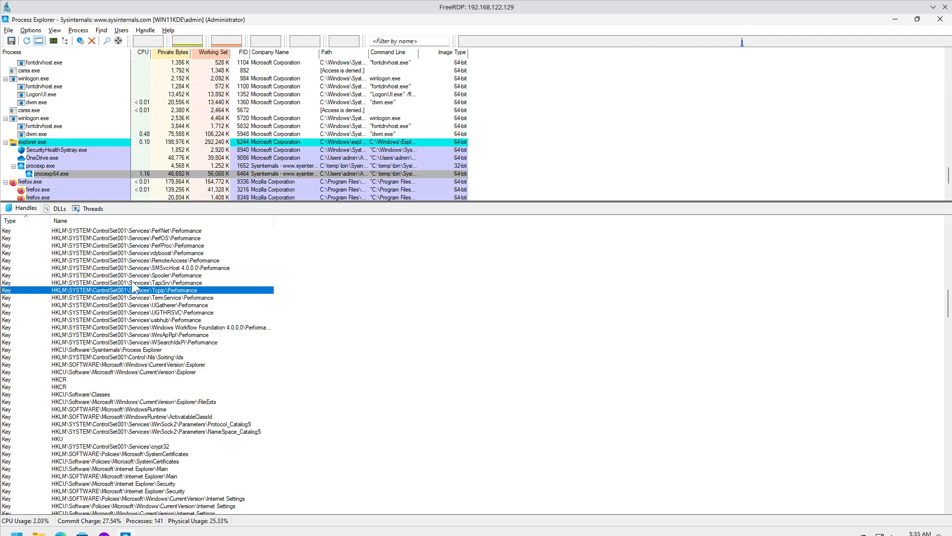
click(124, 320)
scroll(157, 397, down, 2)
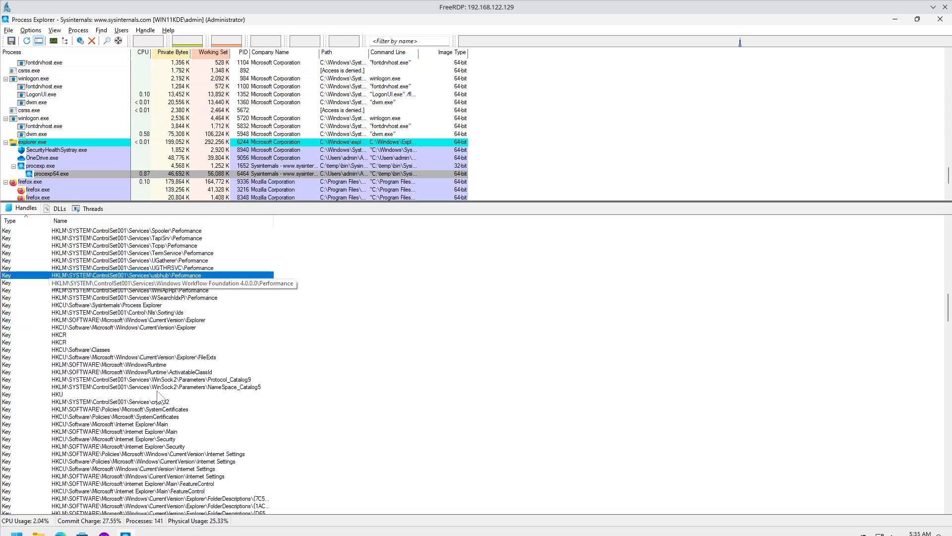
Step: Examine the mutant, process, section, semaphore and thread handles of procexp64.exe
scroll(158, 397, down, 12)
click(102, 377)
scroll(159, 431, down, 5)
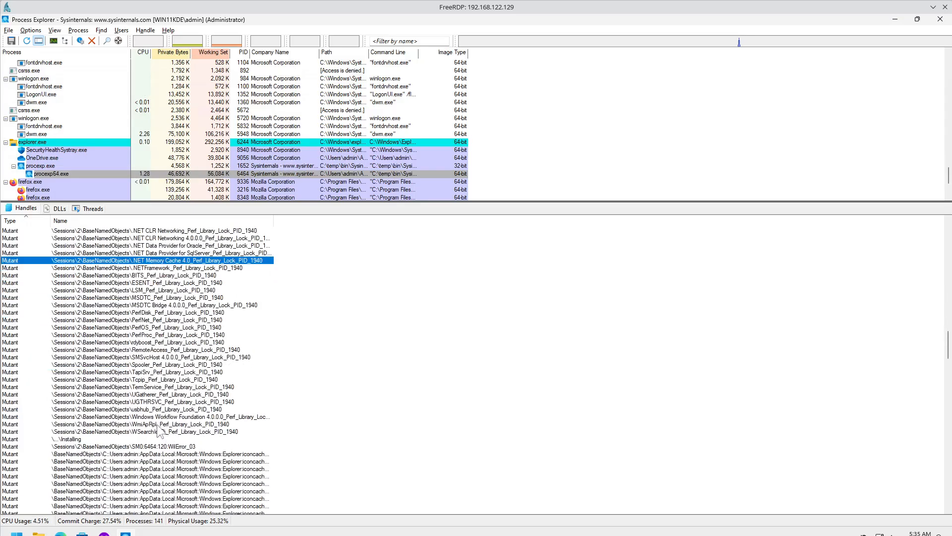
scroll(158, 431, down, 12)
click(102, 357)
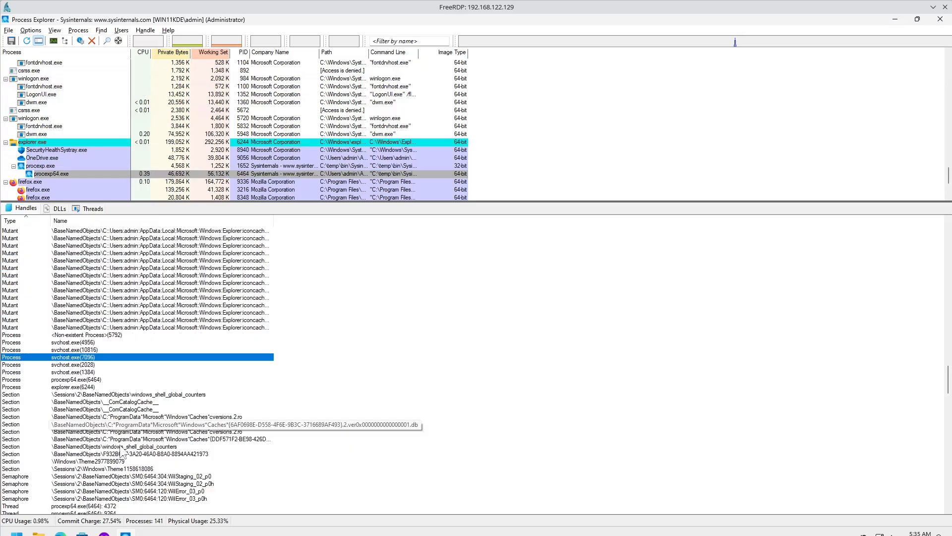
click(78, 402)
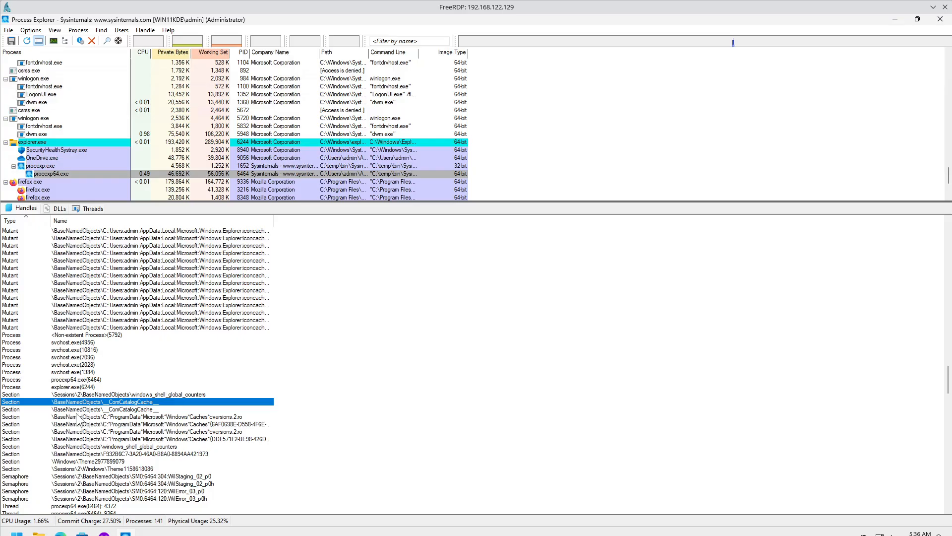
scroll(80, 420, down, 2)
scroll(128, 433, down, 2)
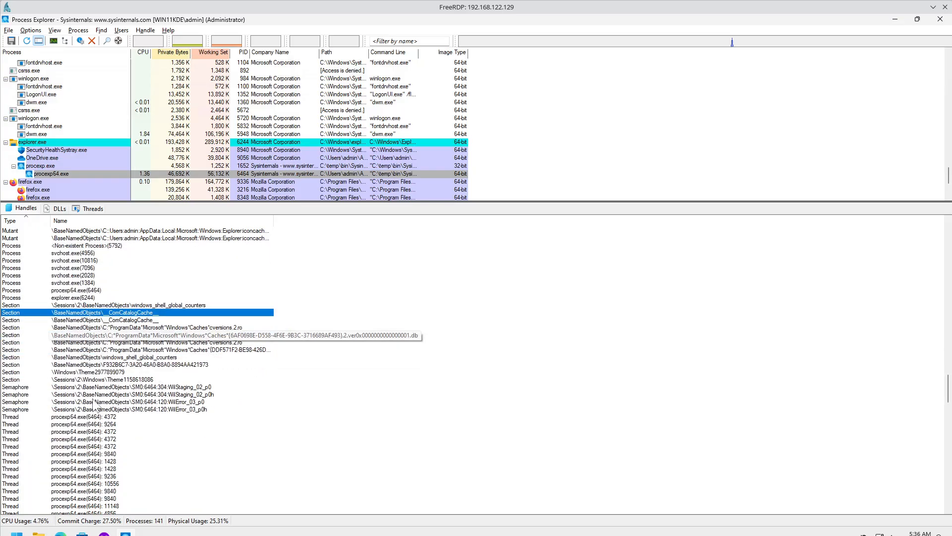
scroll(142, 442, down, 11)
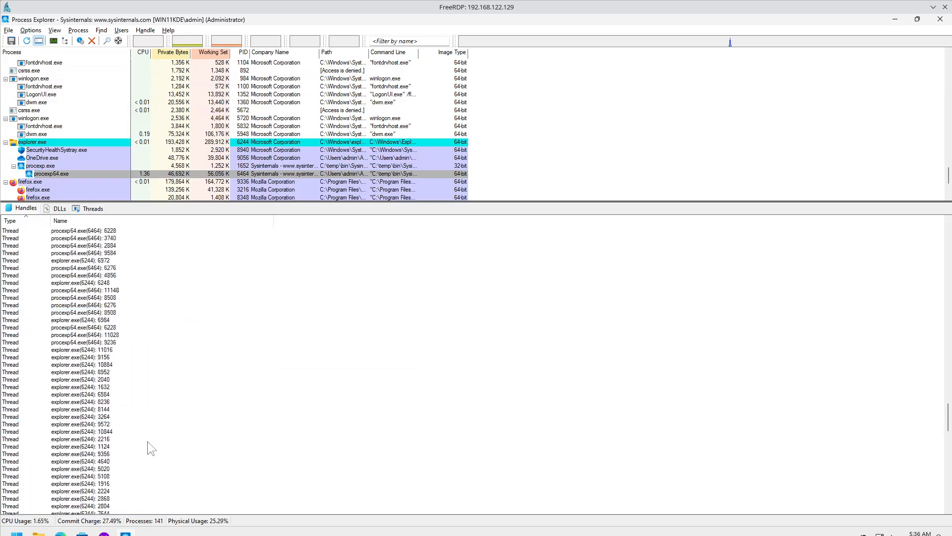
scroll(148, 442, down, 6)
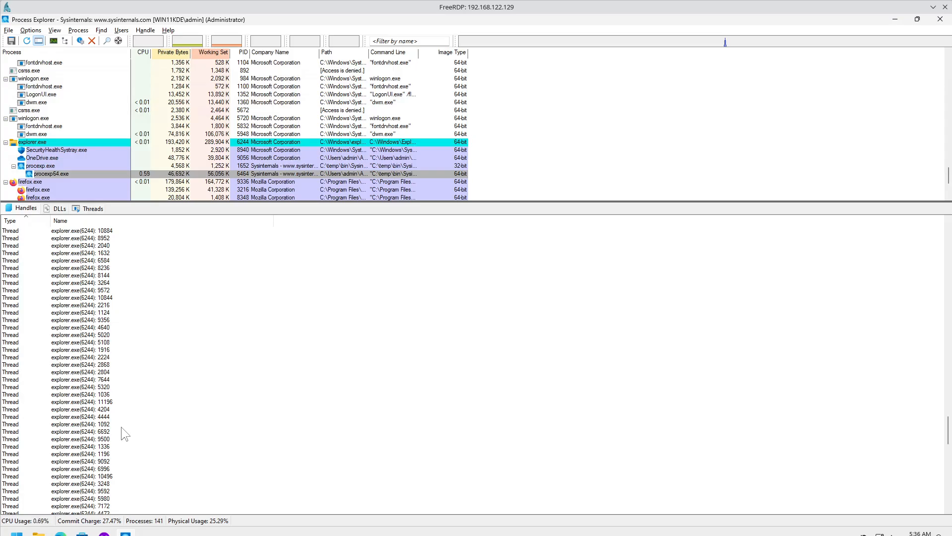
Step: Display the DLLs loaded by procexp64.exe, and open and dismiss the handle and DLL search
click(28, 208)
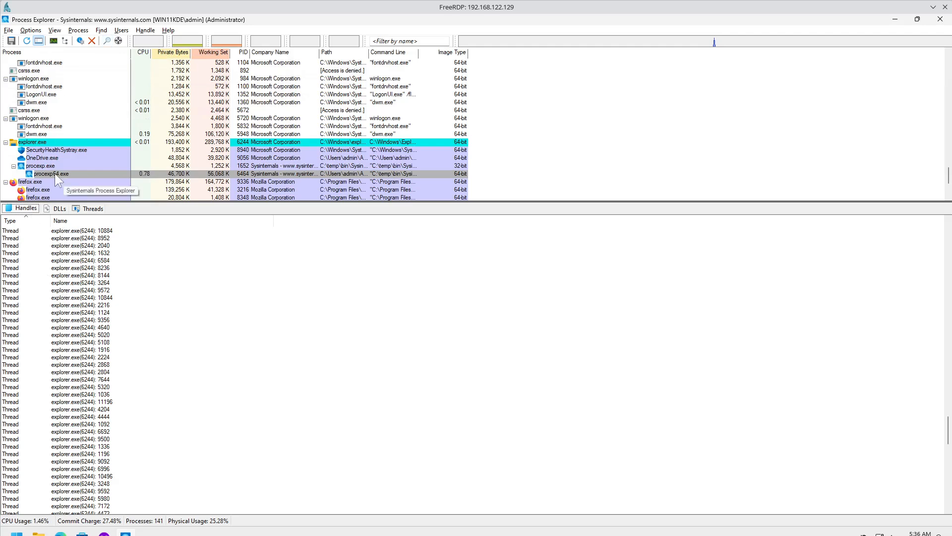
click(58, 208)
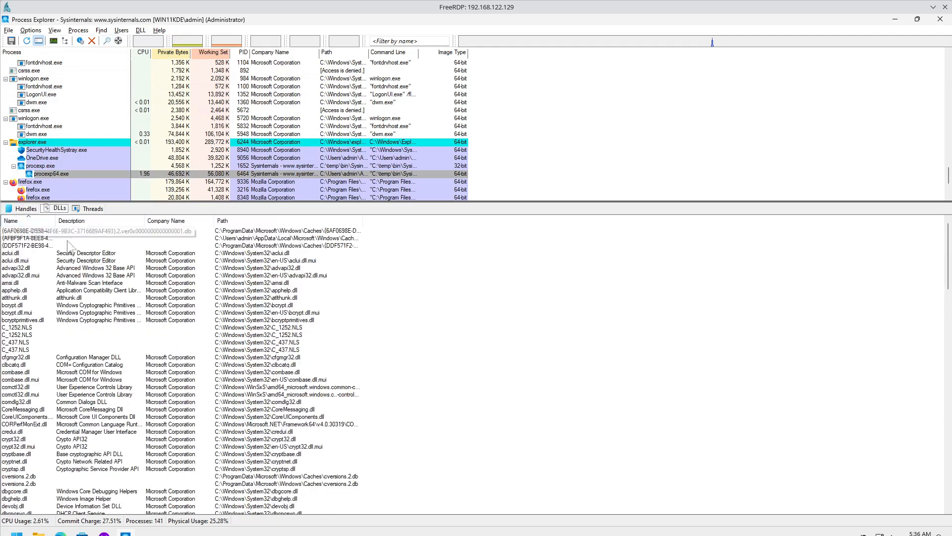
click(107, 41)
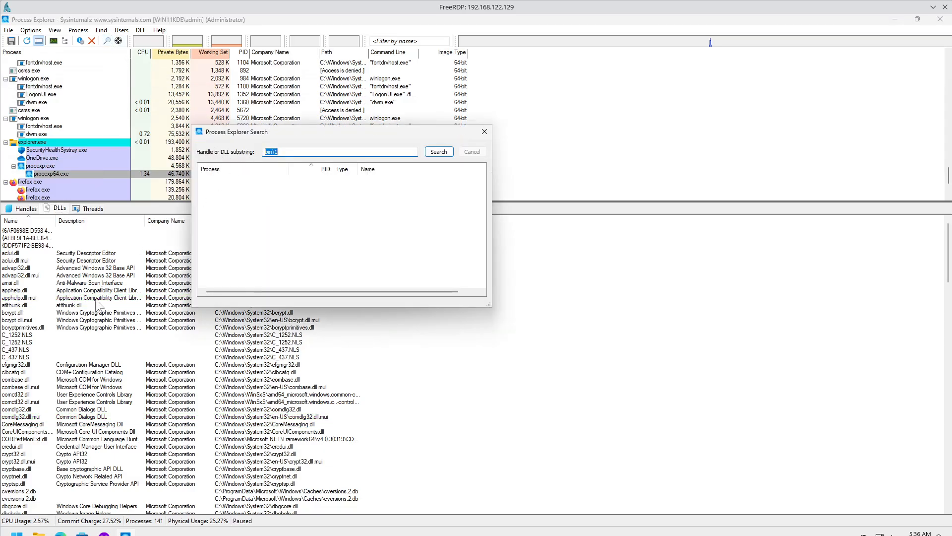
click(485, 132)
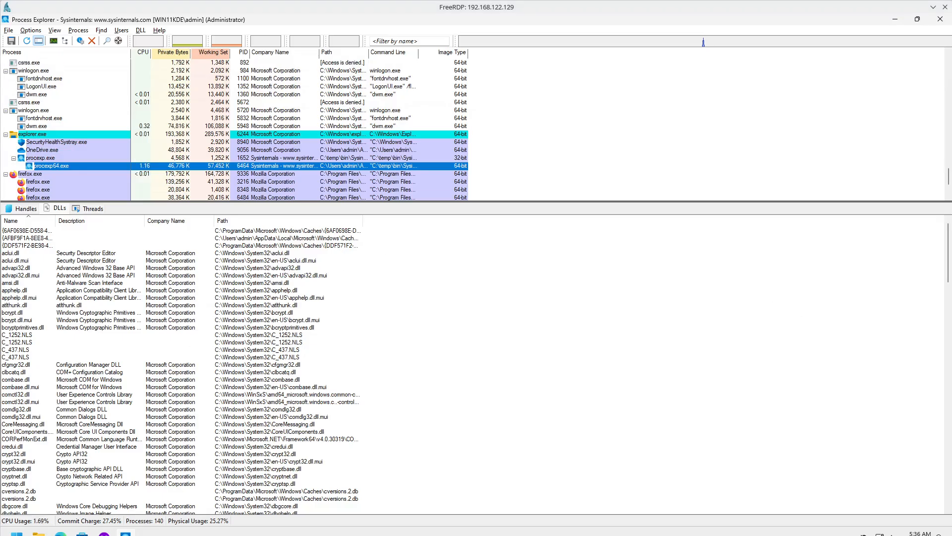
Step: Open Task Manager and tile it side by side with Process Explorer
key(super+Left)
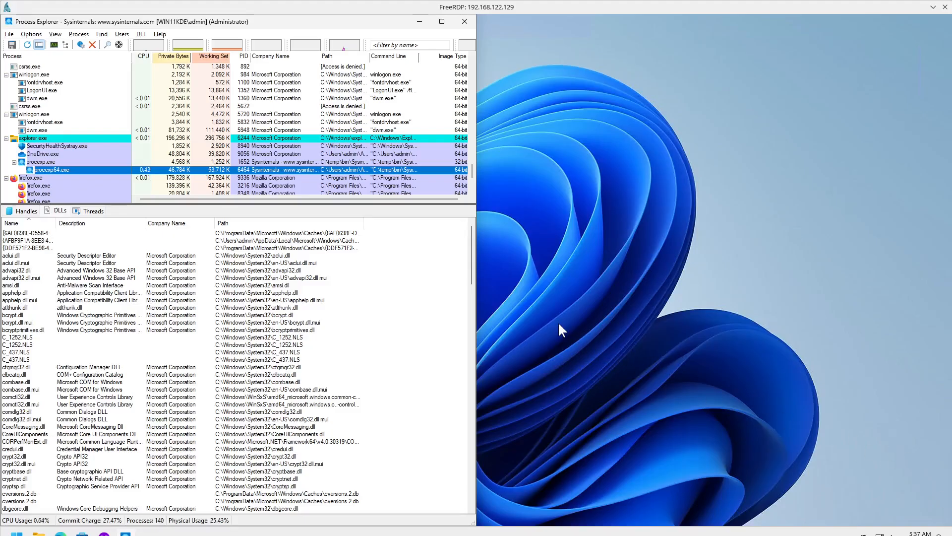
right_click(271, 532)
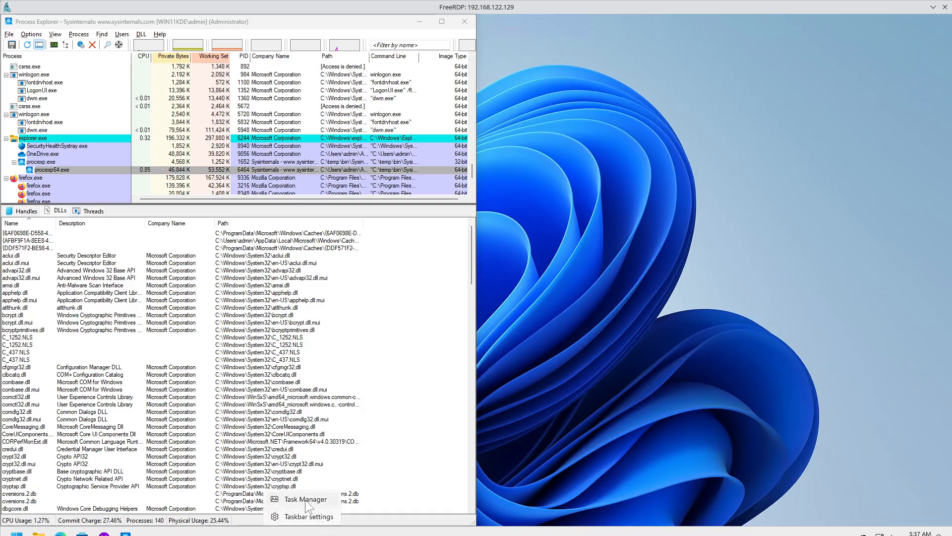
click(306, 499)
drag(312, 61, 950, 225)
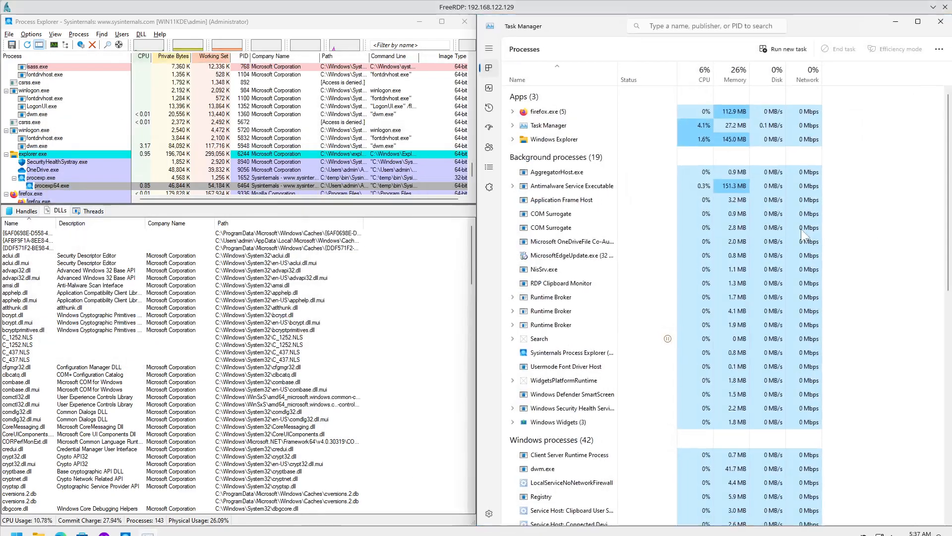
Step: In Task Manager's Details view, widen the Name column and sort the processes by CPU
click(489, 167)
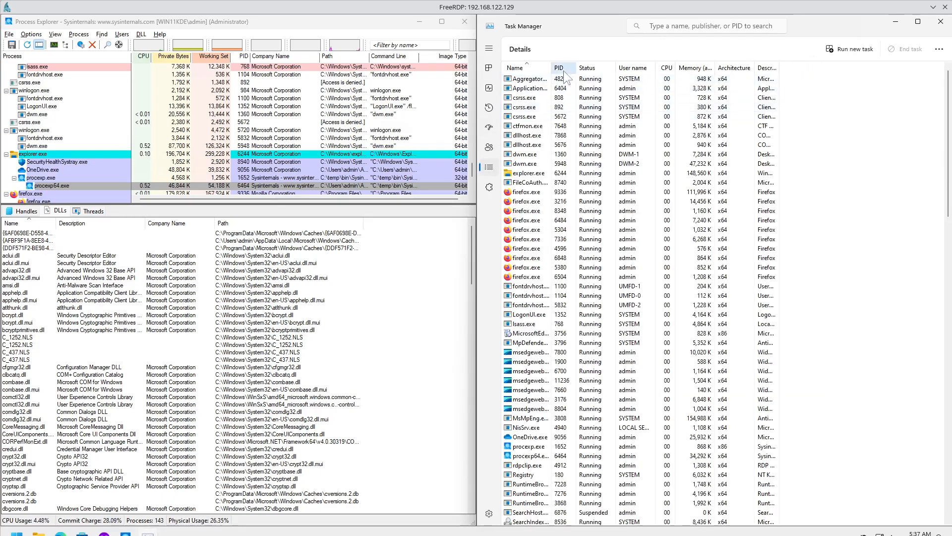
drag(551, 68, 611, 73)
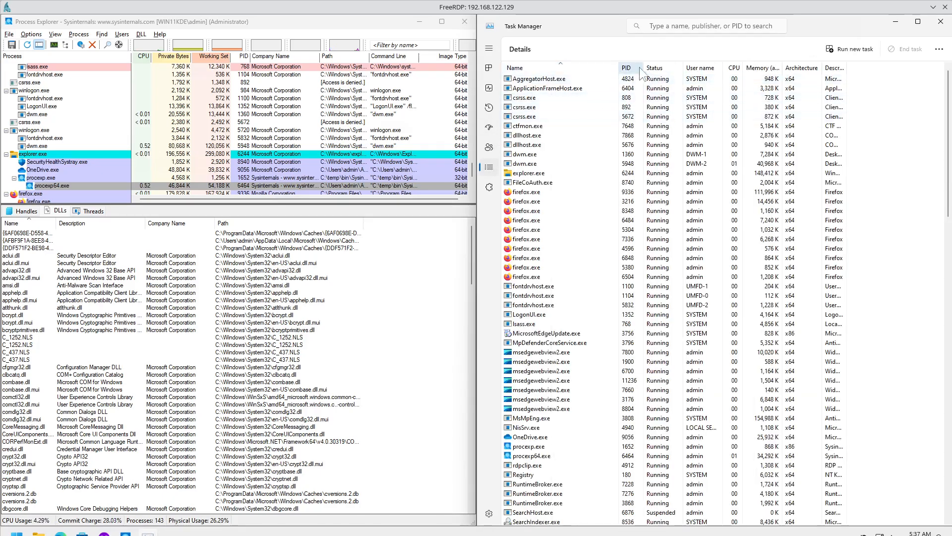
click(734, 68)
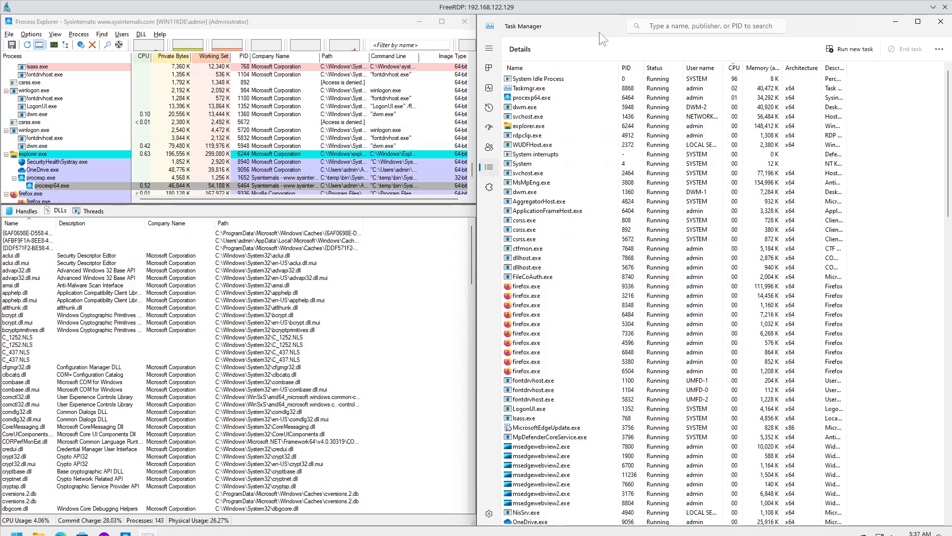
drag(599, 31, 951, 205)
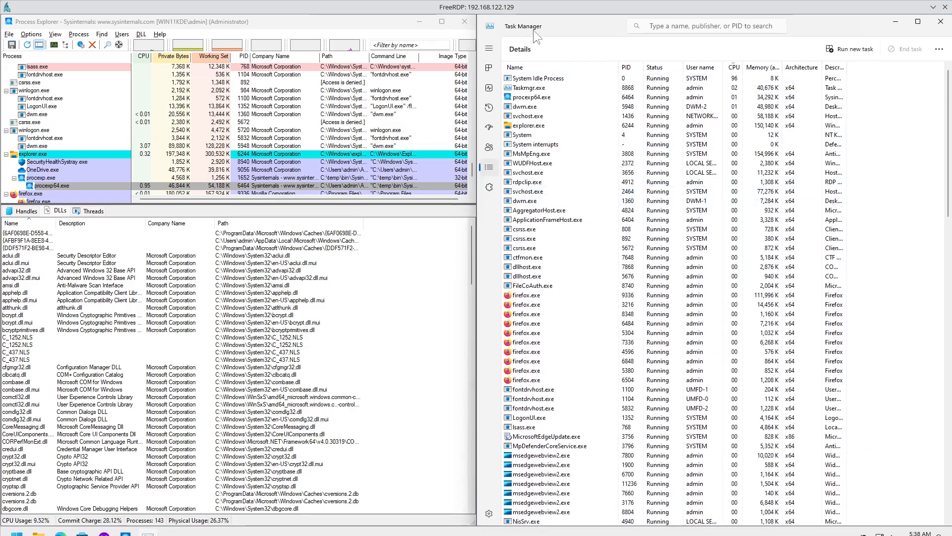
Step: Review the Process Explorer options without changing any, and enlarge the process list by lowering the divider above the DLL pane
click(31, 34)
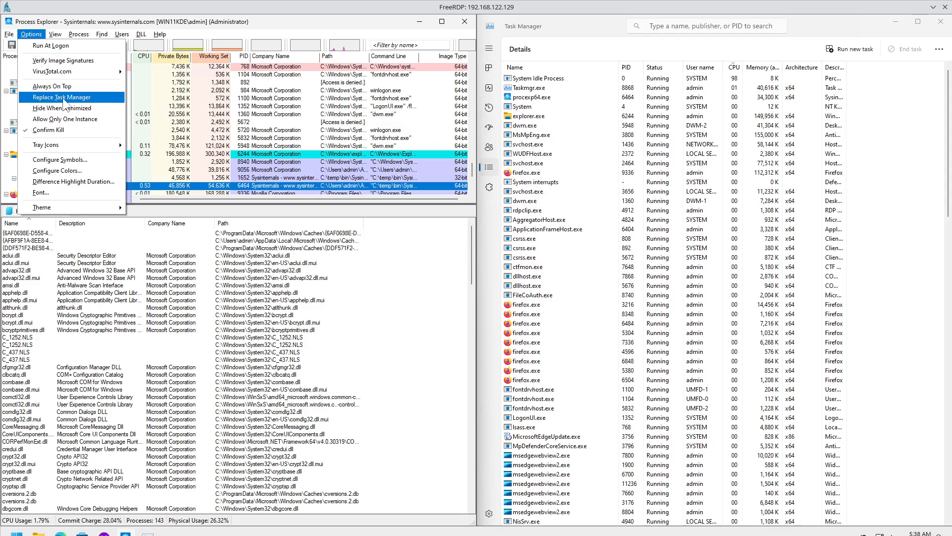
click(564, 162)
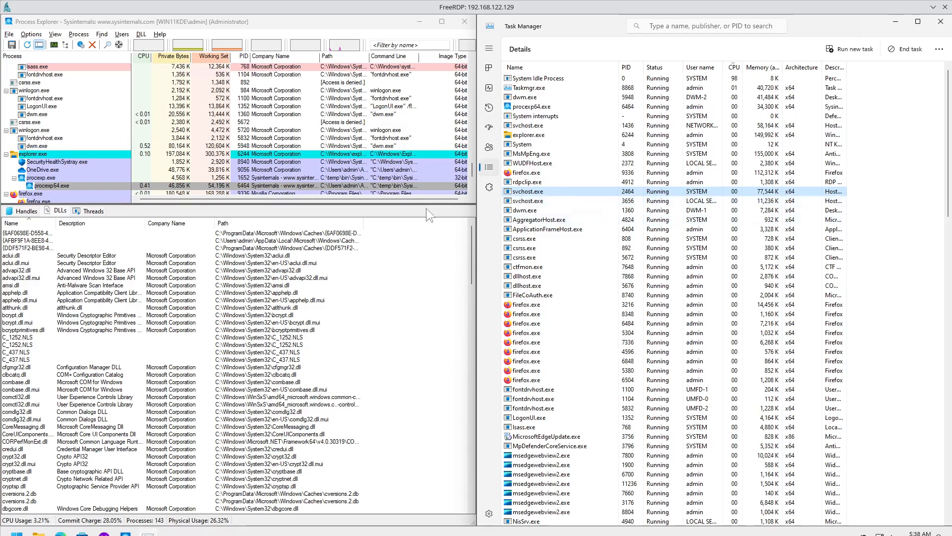
drag(429, 205, 428, 290)
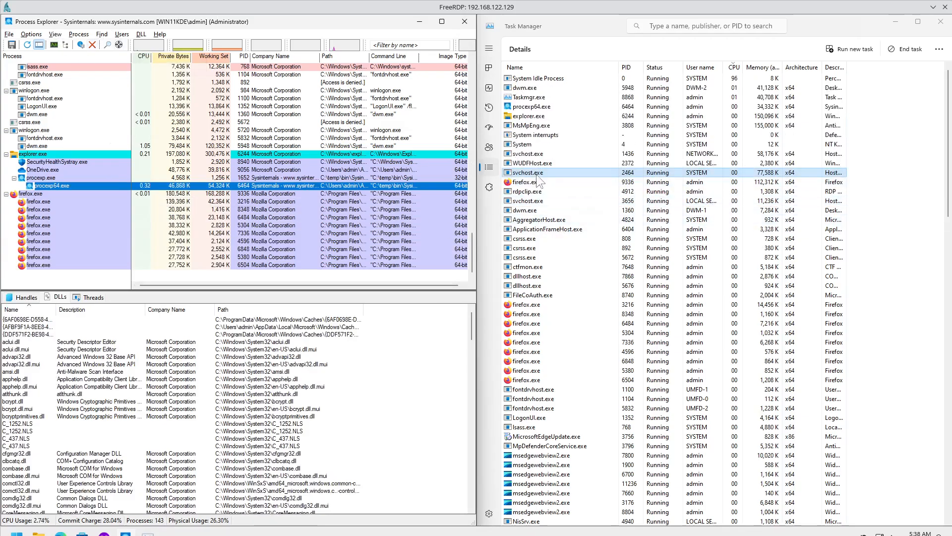
Step: Show the properties of svchost.exe from Task Manager and of procexp64.exe from Process Explorer, and arrange them side by side
right_click(536, 172)
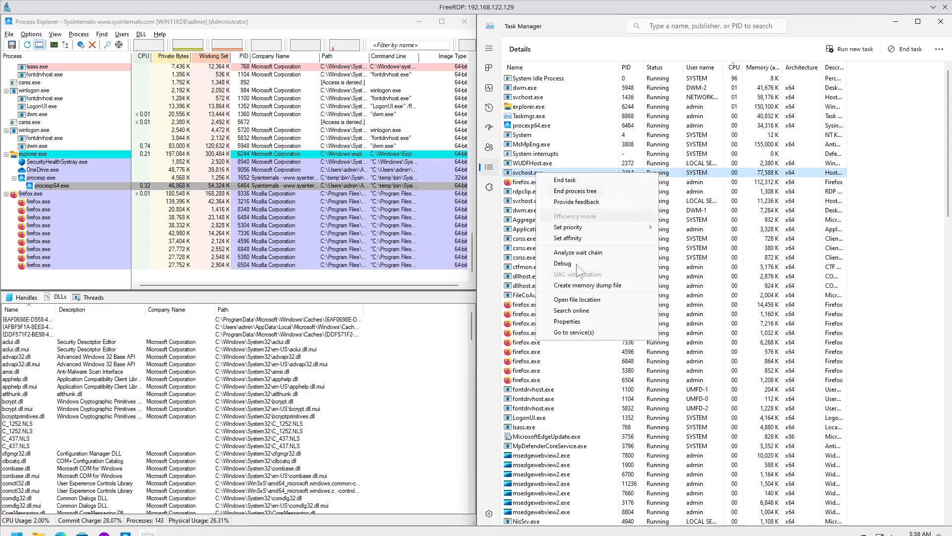
click(582, 320)
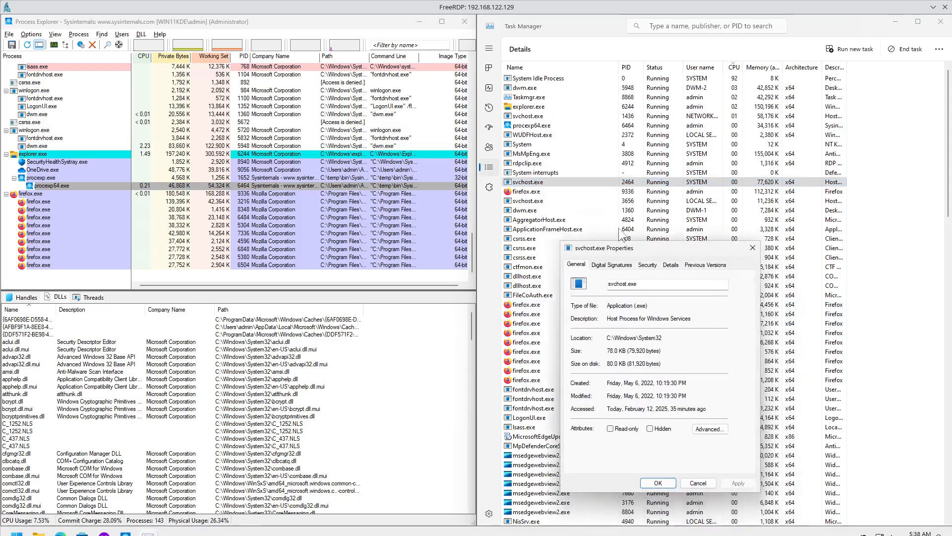
right_click(61, 186)
click(114, 321)
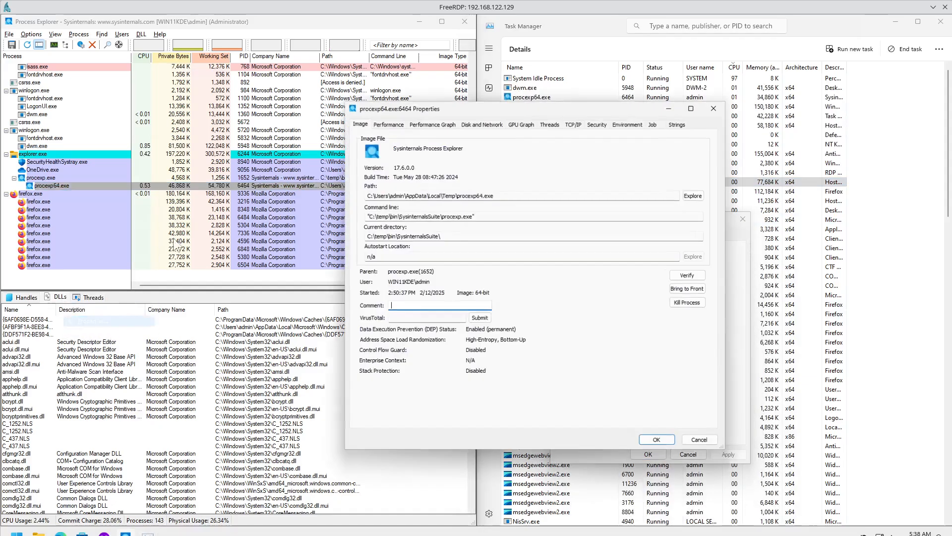
drag(364, 106, 117, 152)
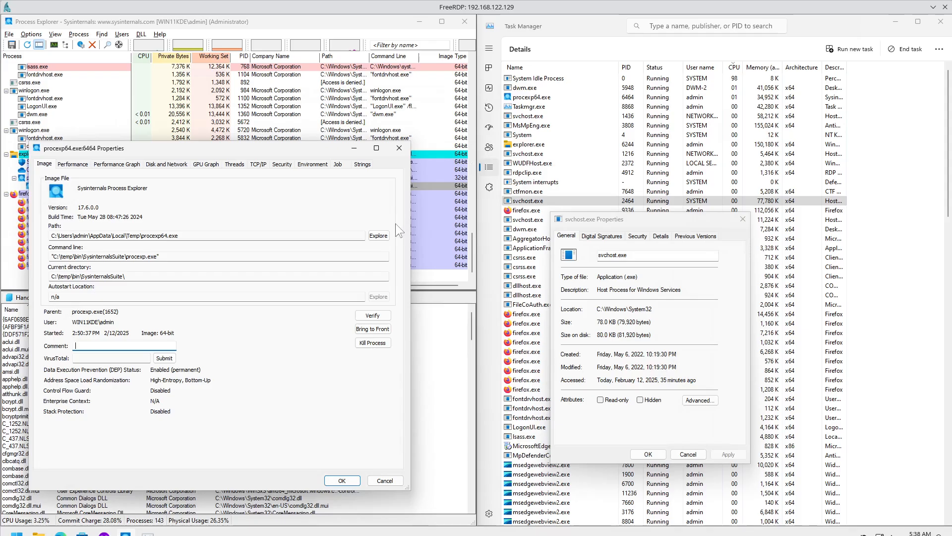
Step: Open the file location of procexp64.exe from its properties, and close the folder and both properties windows
click(385, 236)
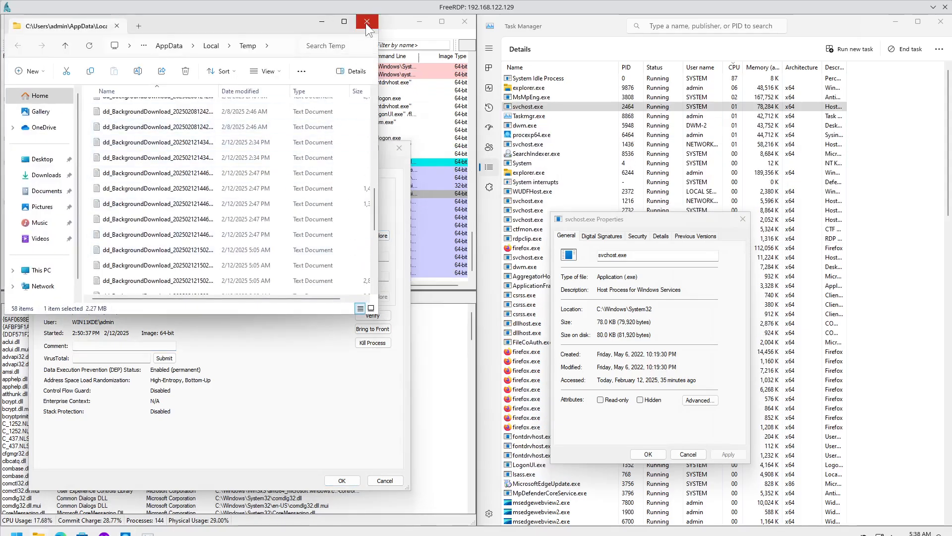
click(365, 22)
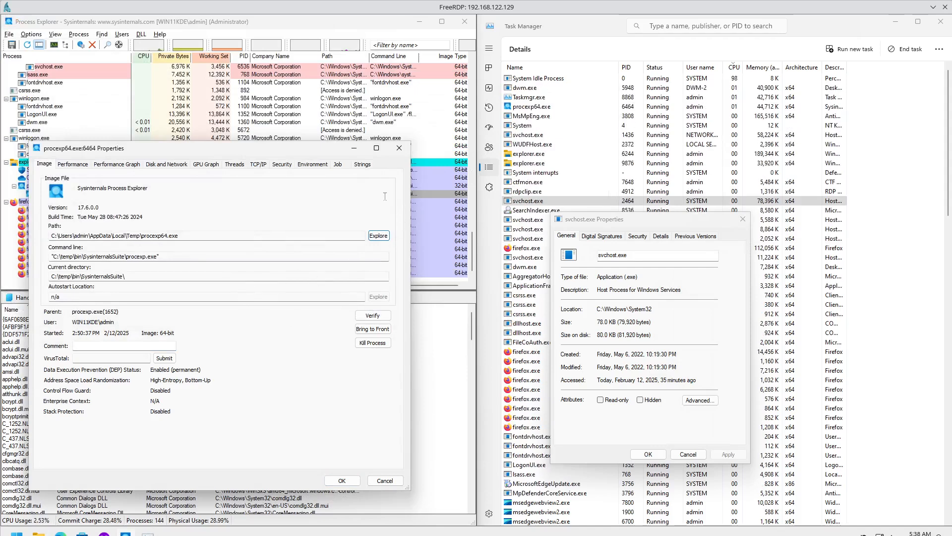
click(744, 219)
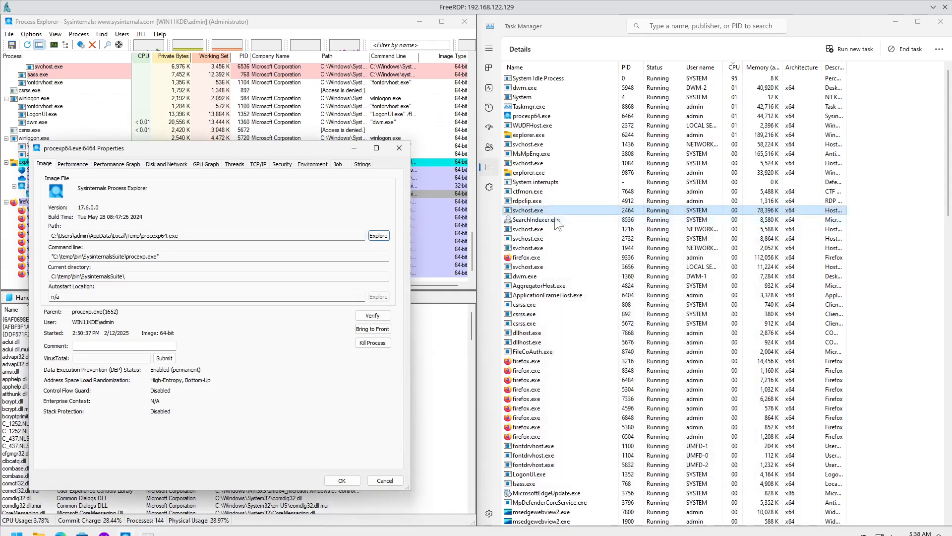
click(399, 149)
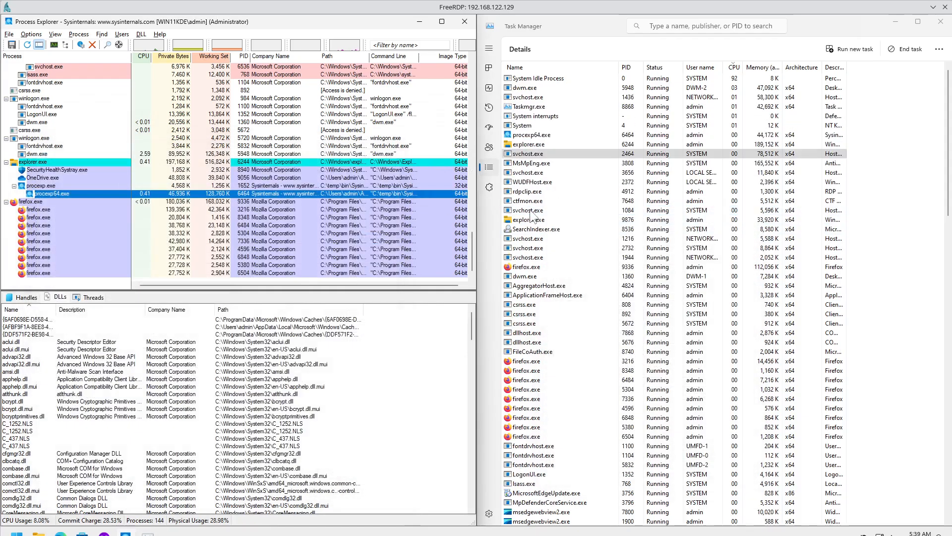
Step: Sort Task Manager's processes by name and review the full list of columns available for its Details view
click(534, 66)
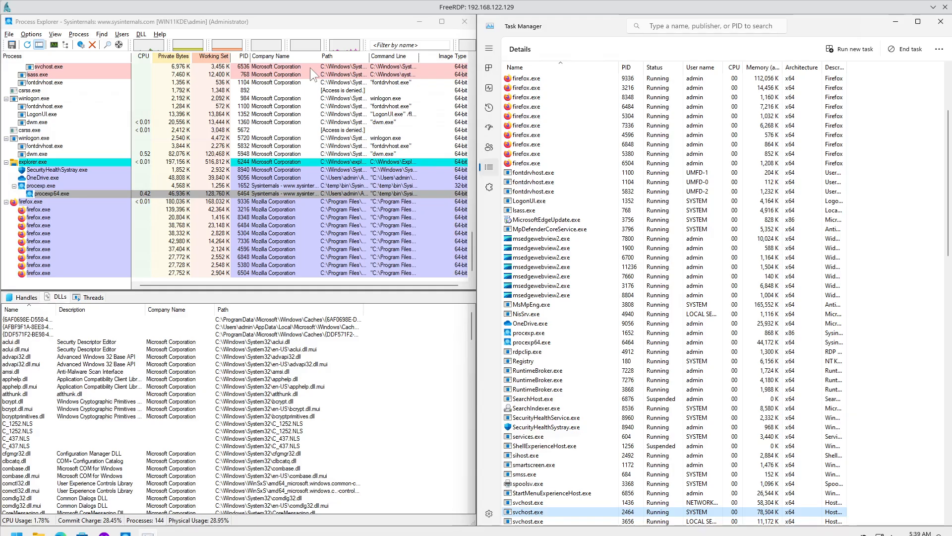
right_click(855, 66)
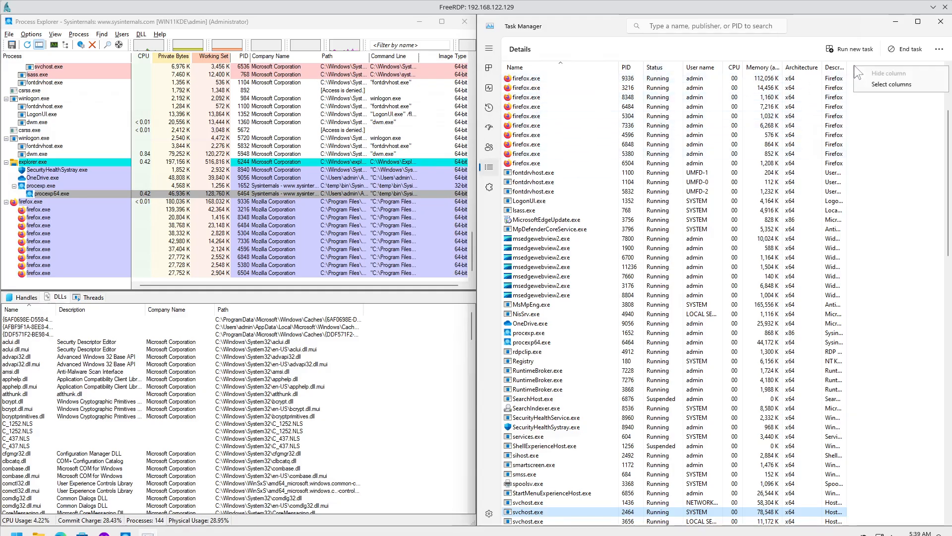
click(881, 84)
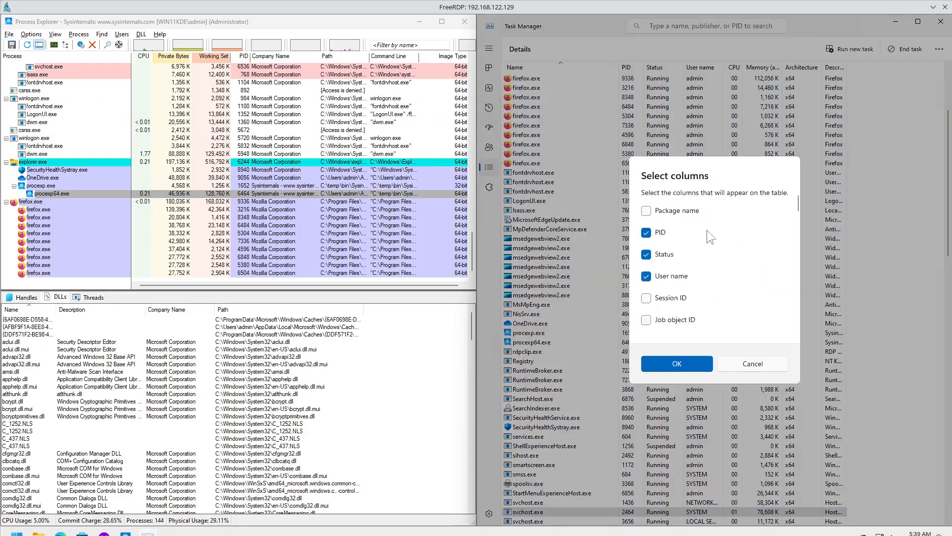
scroll(709, 225, down, 10)
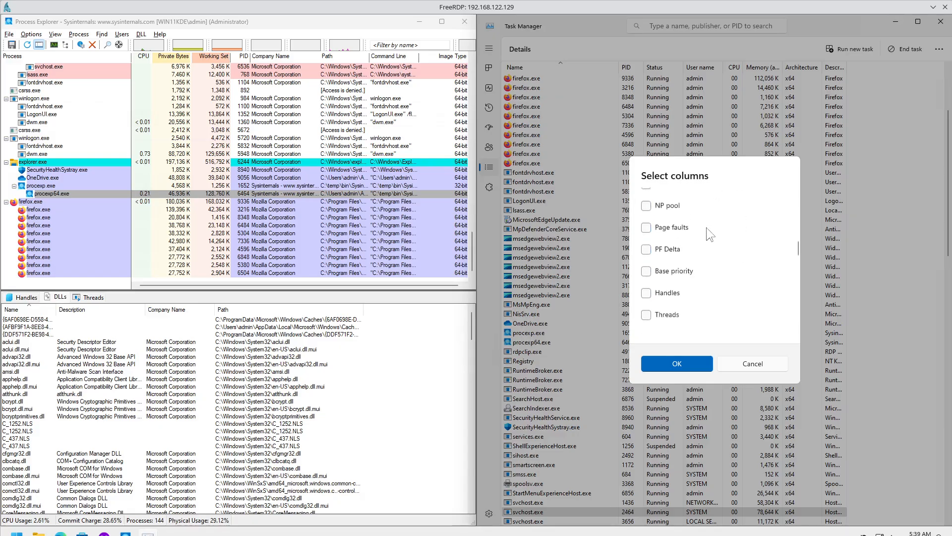
scroll(704, 229, down, 10)
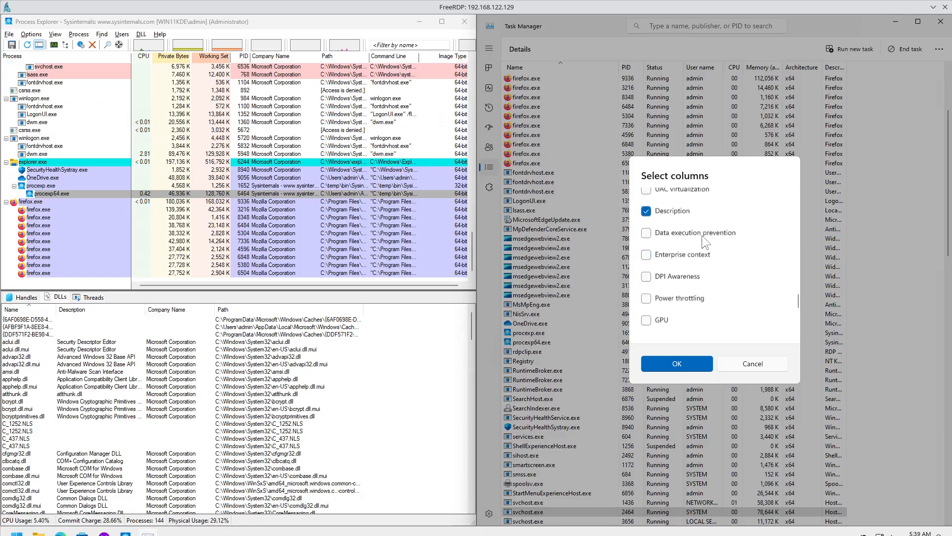
Step: Examine the column categories available in Process Explorer, and dismiss the column selection in both programs without changes
right_click(426, 56)
click(439, 63)
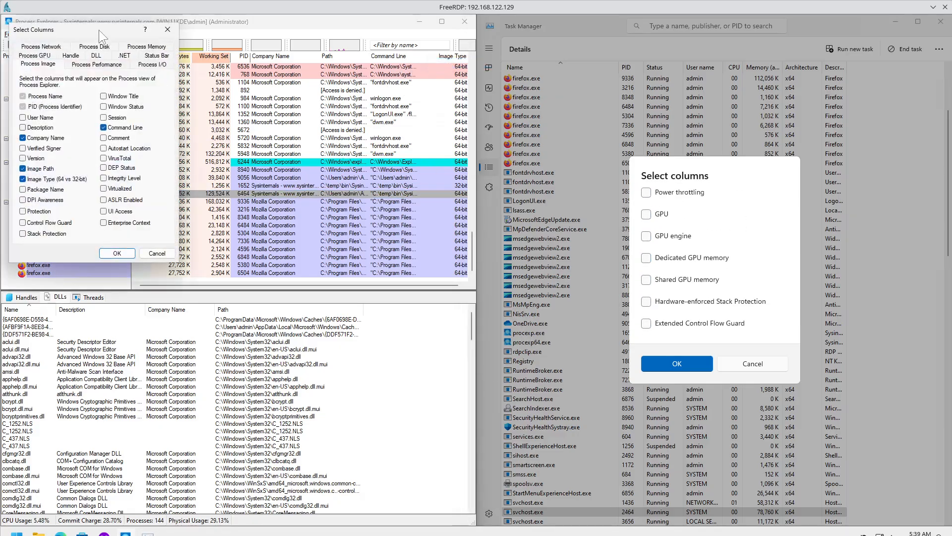
drag(99, 30, 229, 75)
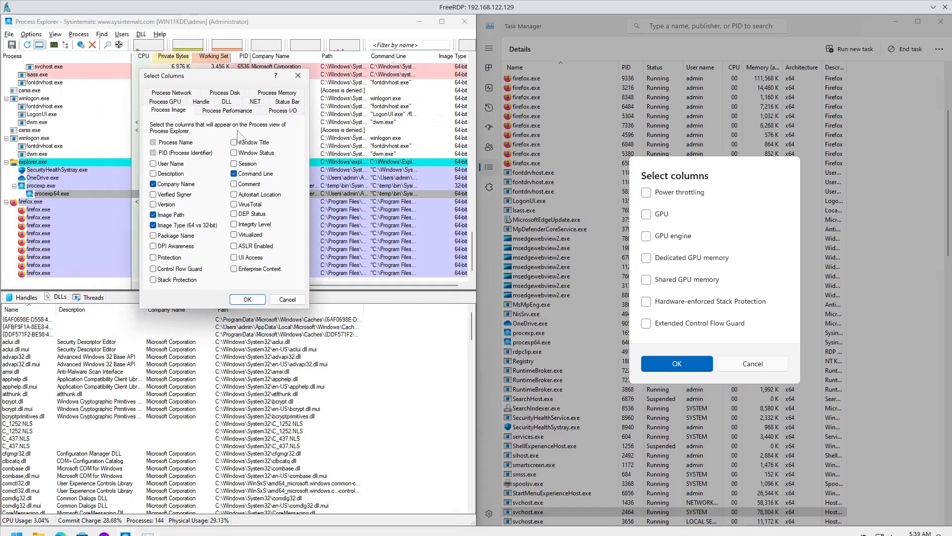
click(228, 110)
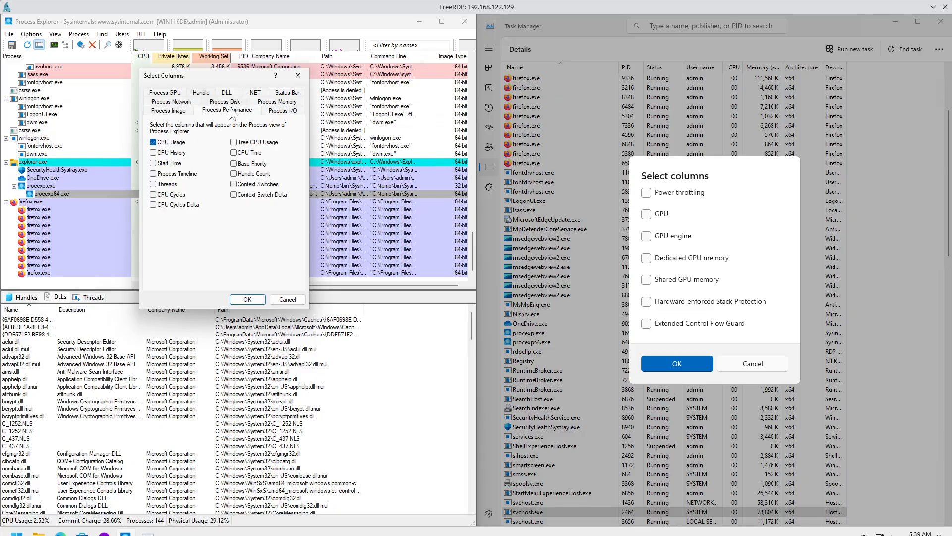
click(284, 111)
click(277, 101)
click(276, 94)
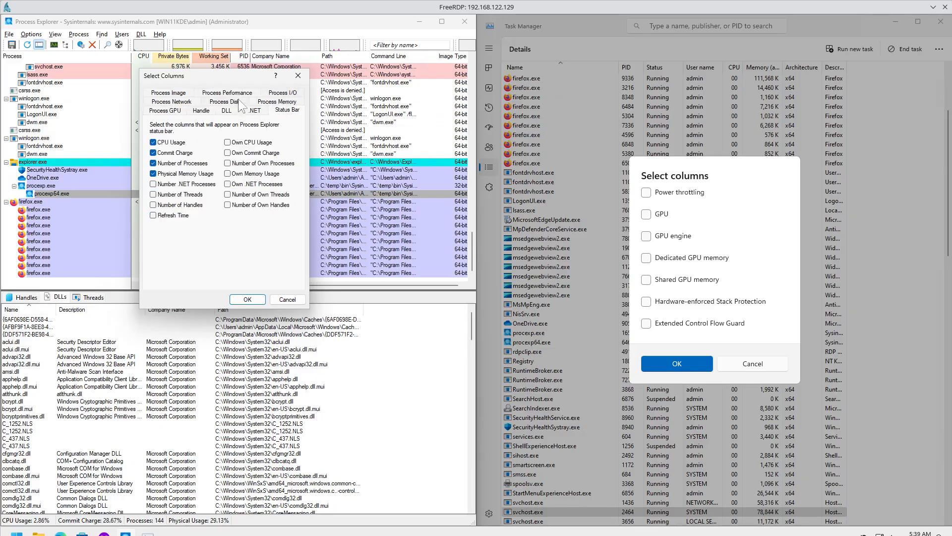
click(237, 101)
click(172, 112)
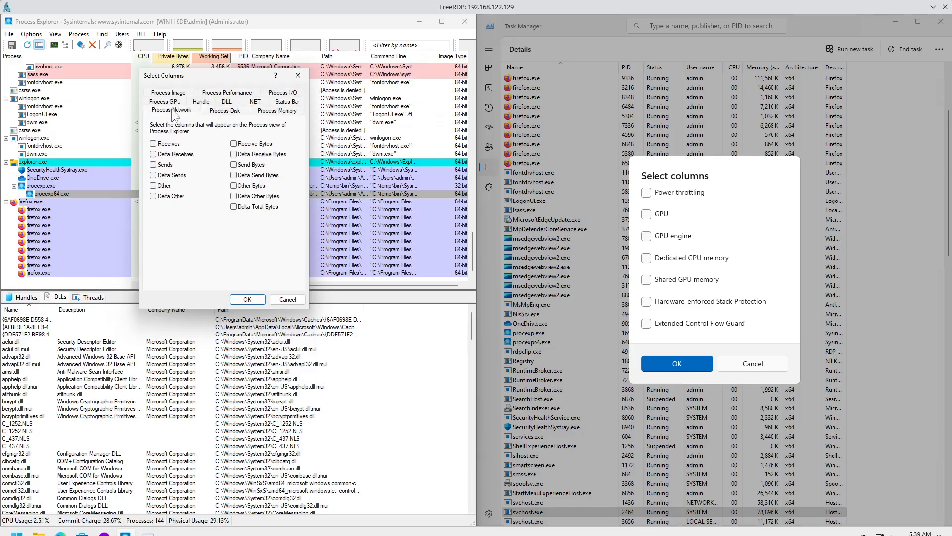
click(298, 76)
click(754, 364)
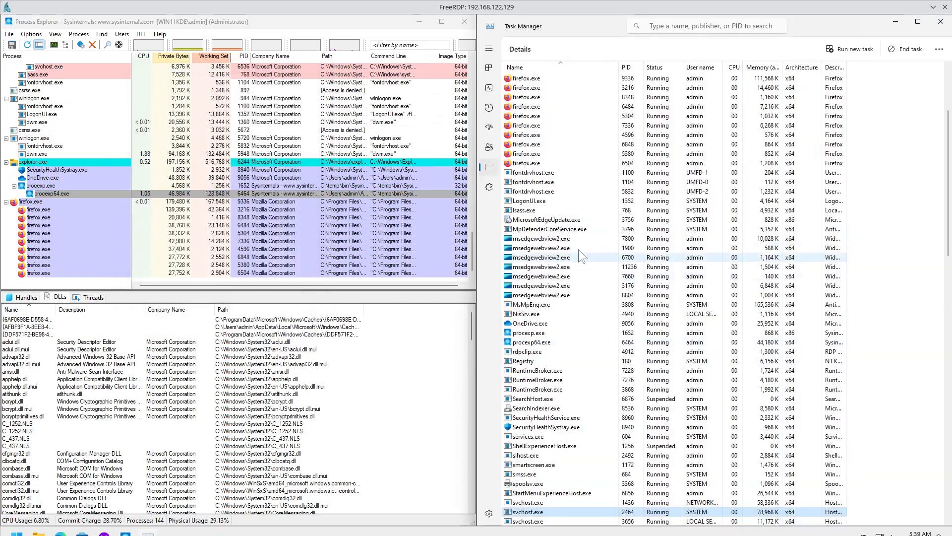
Step: Move the Status column before PID in Task Manager, and Working Set before Private Bytes in Process Explorer
drag(658, 64, 615, 70)
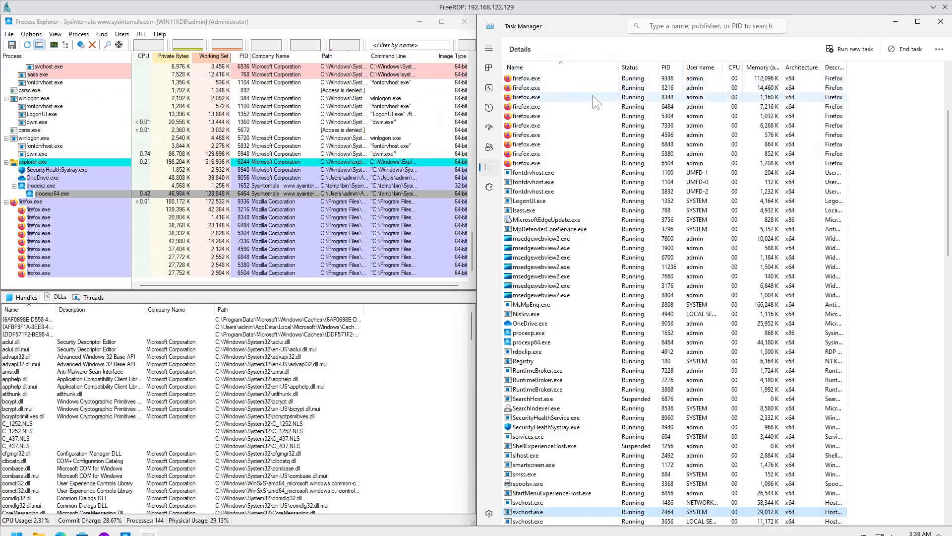
click(204, 57)
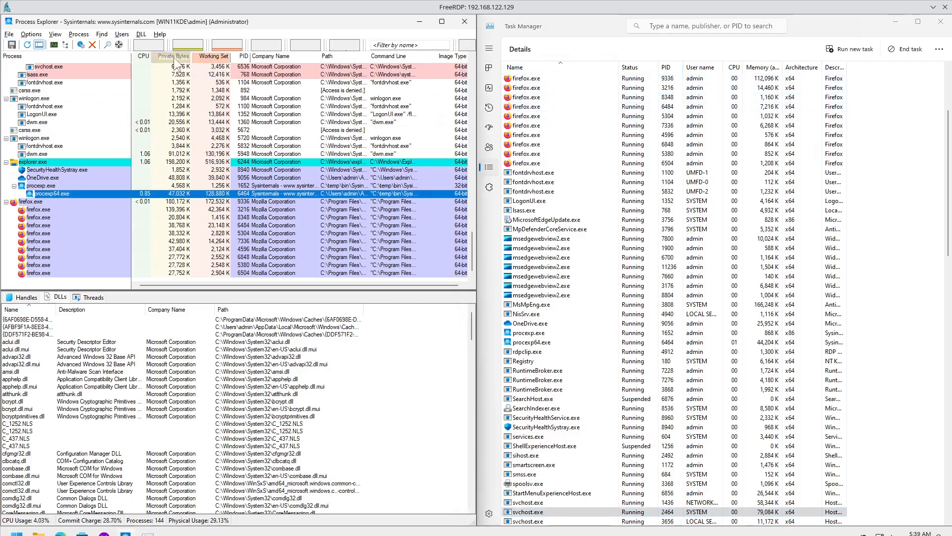
drag(156, 56, 145, 55)
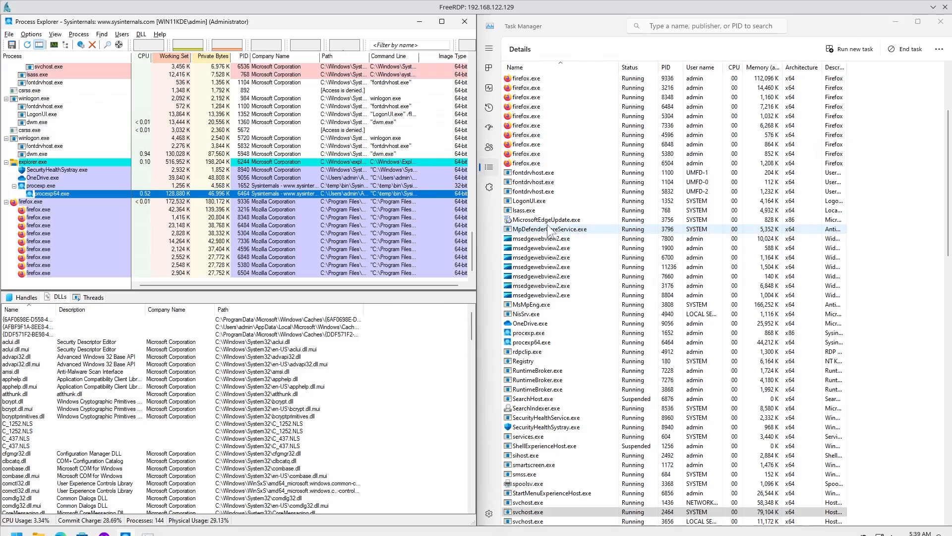
Step: Compare the process commands and priority levels that Task Manager and Process Explorer offer for individual processes such as firefox.exe
right_click(521, 115)
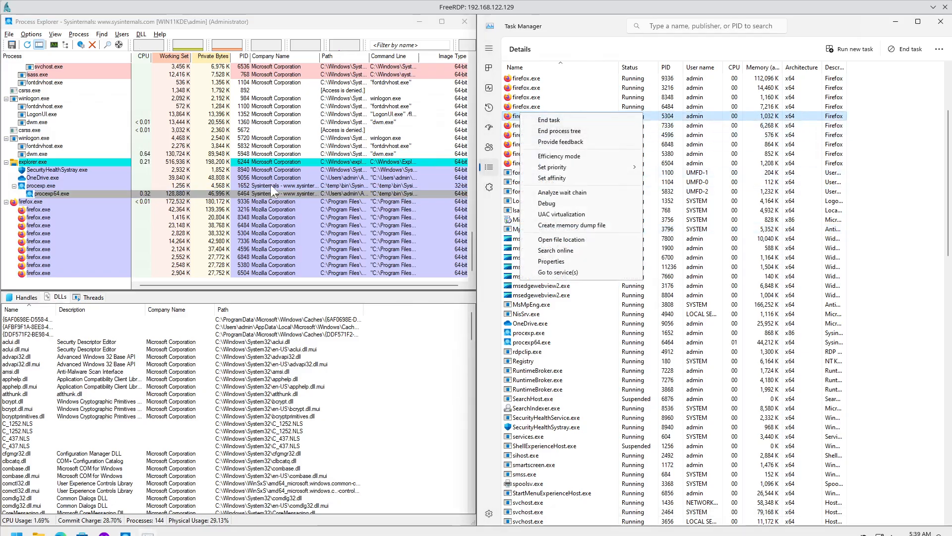
right_click(49, 185)
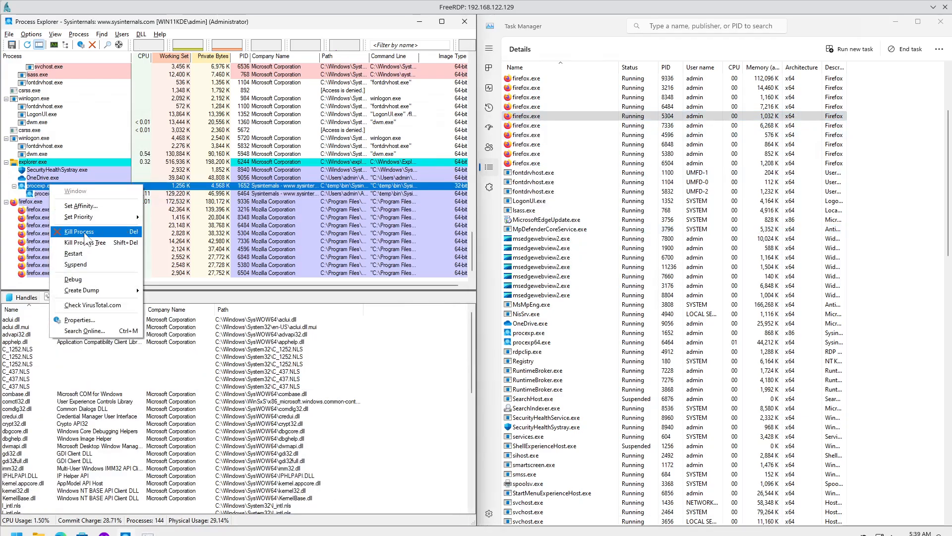
right_click(528, 107)
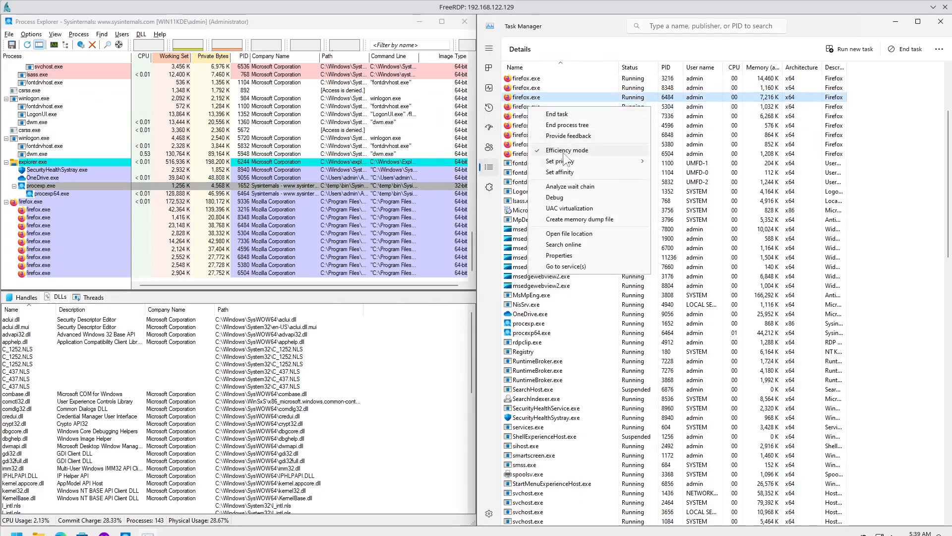
mouse_move(564, 161)
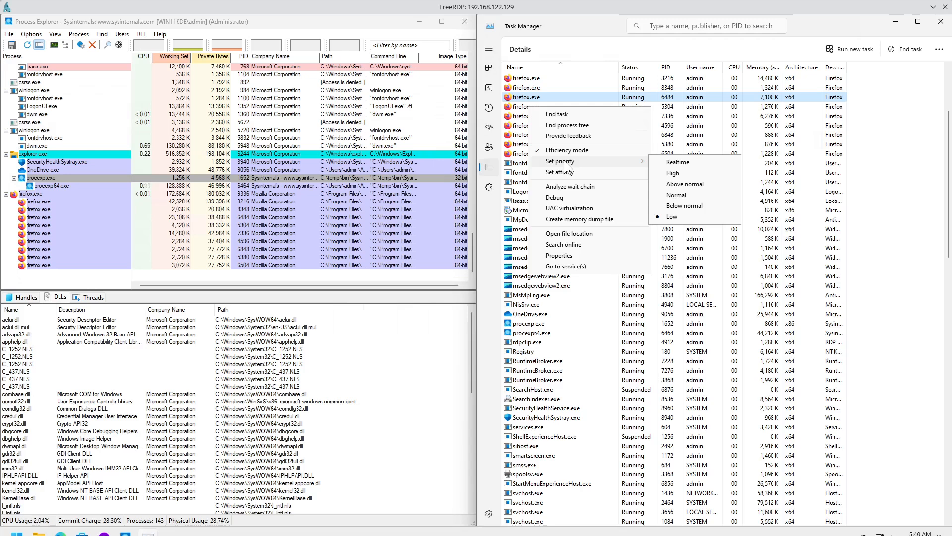
click(40, 201)
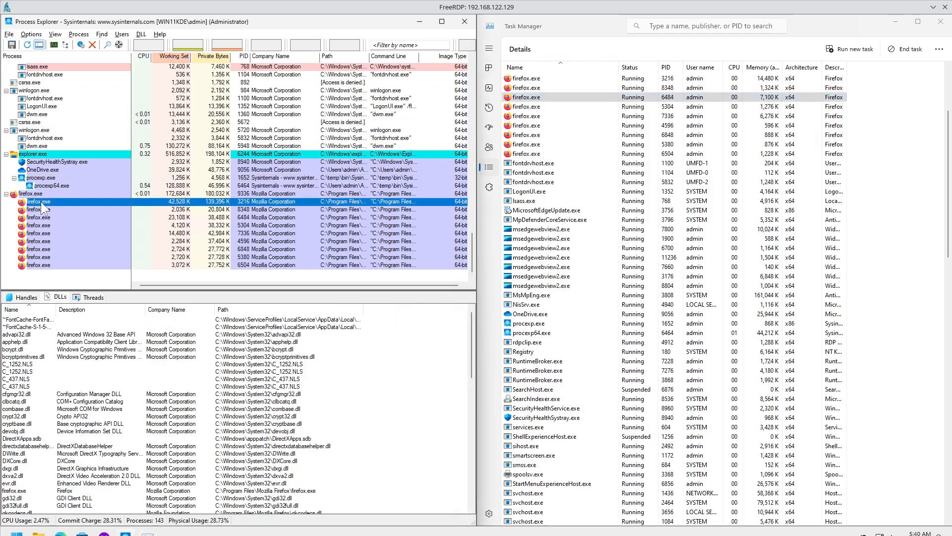
right_click(41, 201)
mouse_move(89, 234)
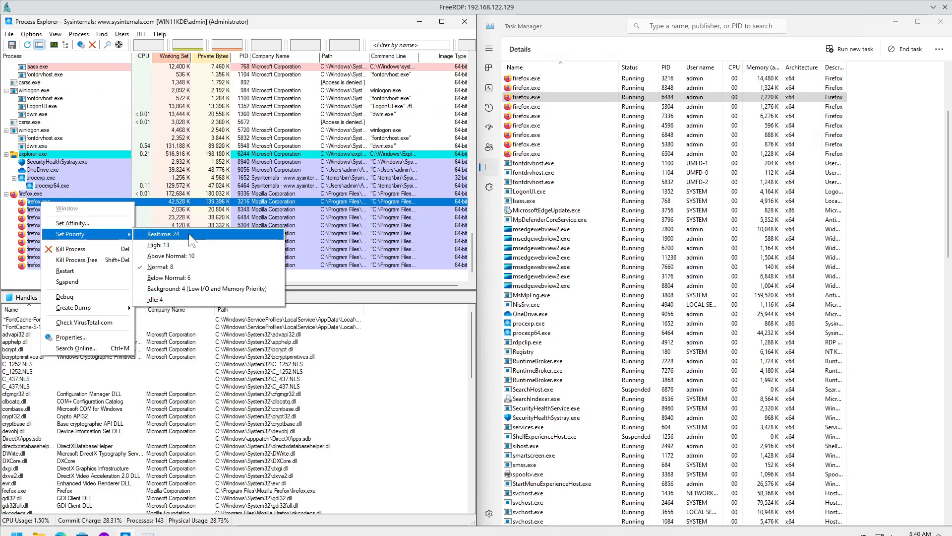
Step: Compare the memory dump options for firefox.exe in Process Explorer with those in Task Manager
right_click(538, 100)
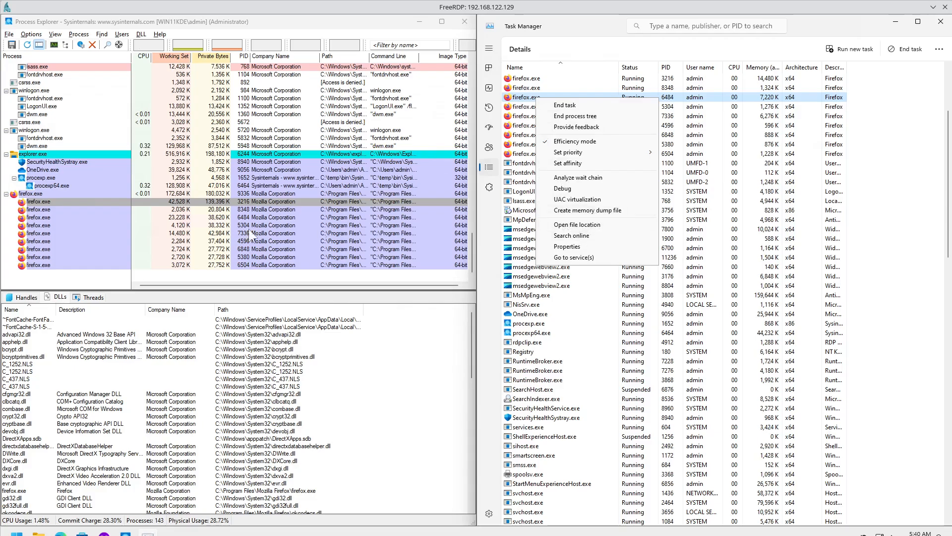
right_click(59, 201)
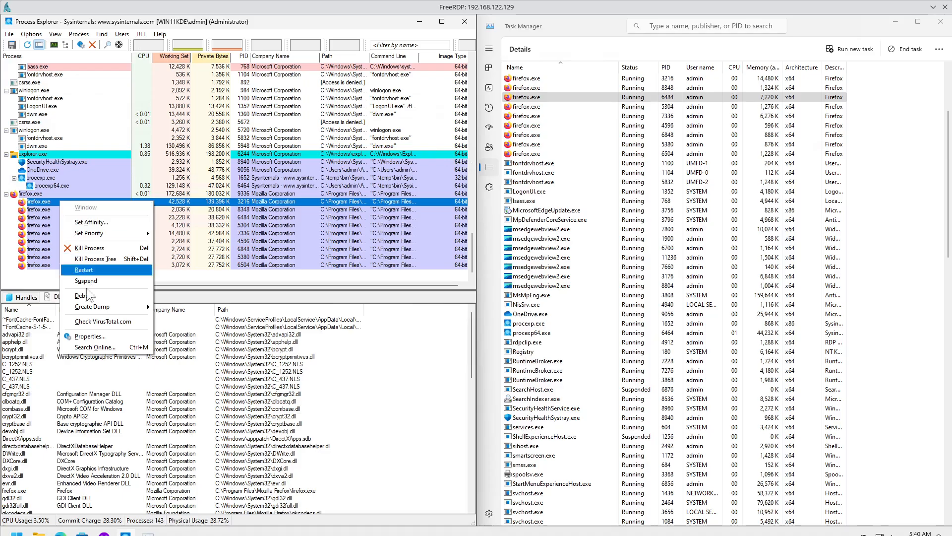
mouse_move(95, 311)
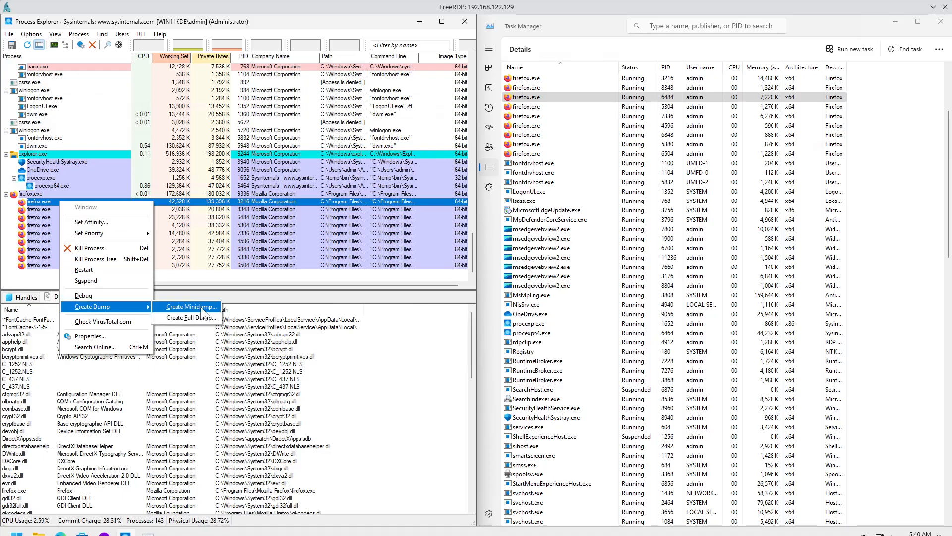
right_click(528, 144)
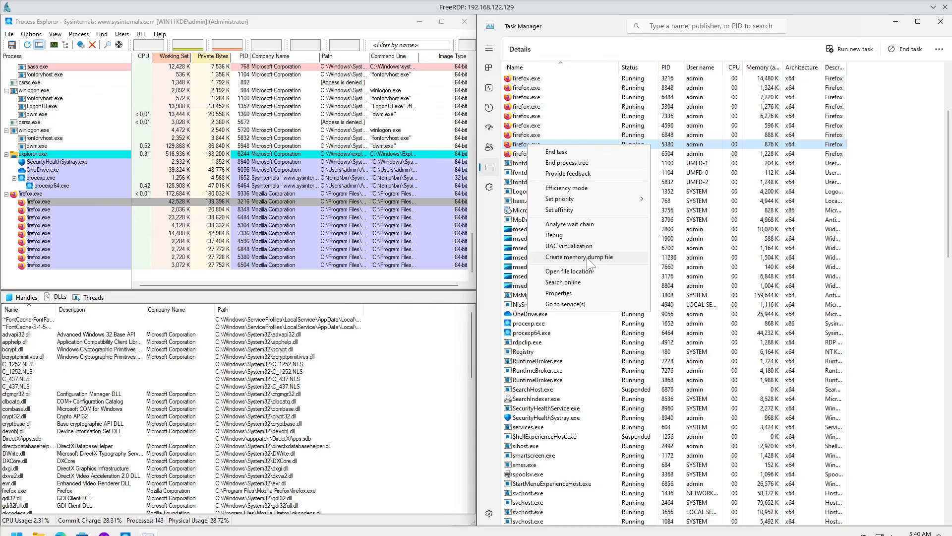
Step: Create a memory dump of the firefox.exe process with PID 5380 in Task Manager and check firefox.DMP in its folder
click(587, 257)
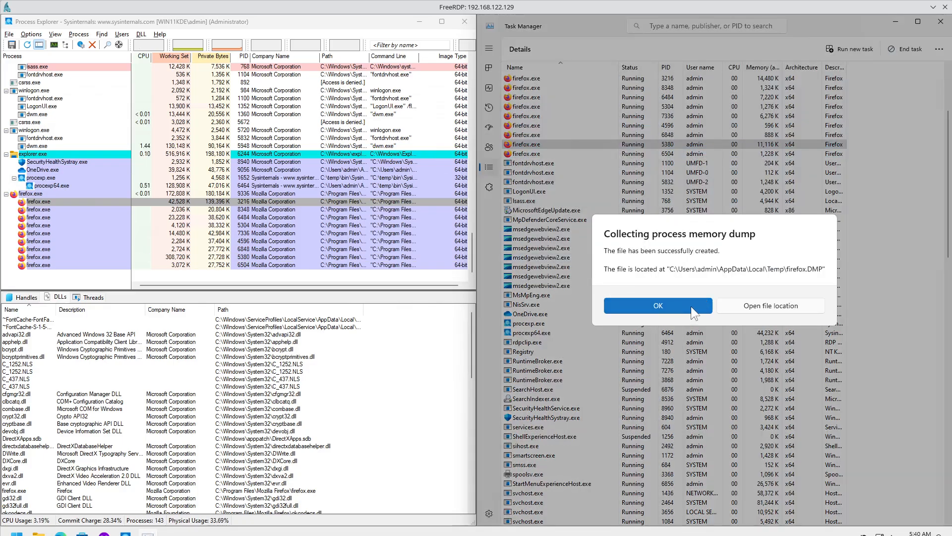
click(740, 307)
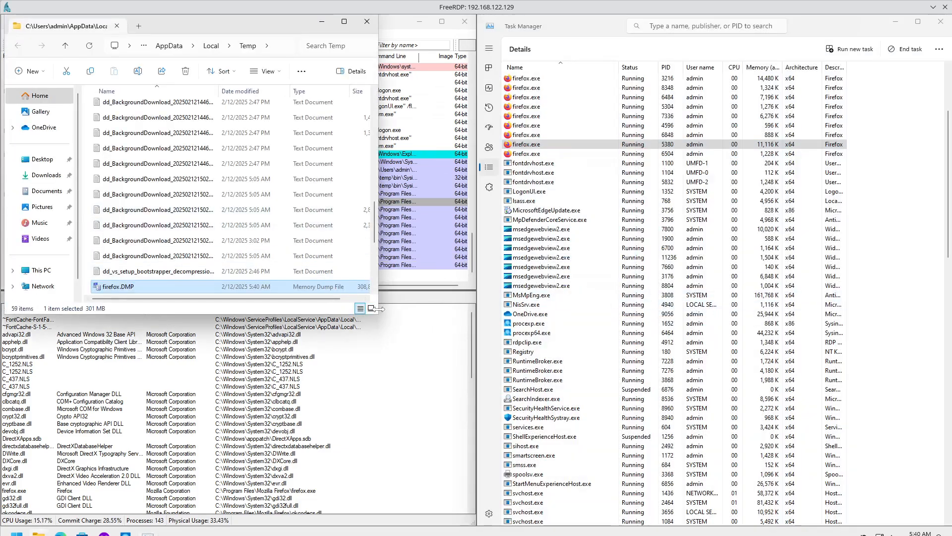
drag(377, 313, 439, 323)
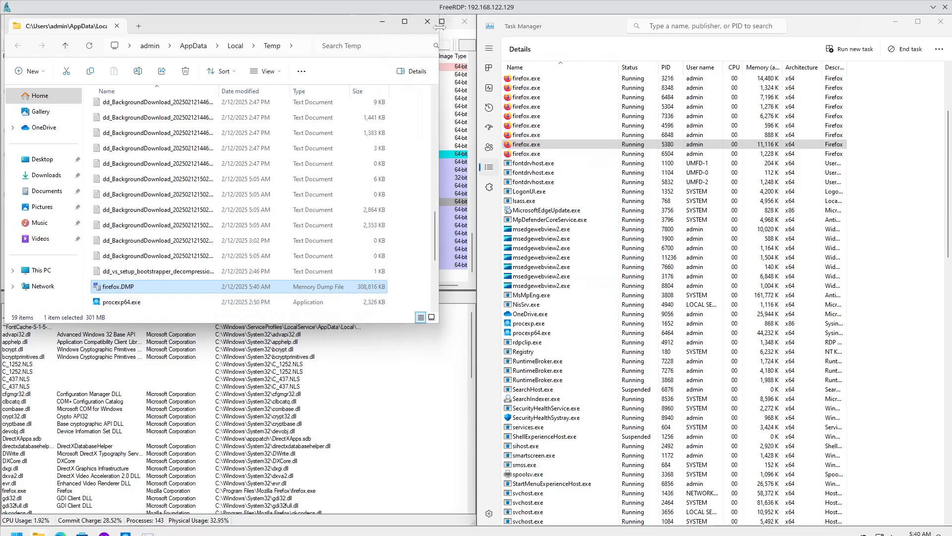
click(432, 22)
Step: Create a memory dump of OneDrive.exe in Task Manager and check OneDrive.DMP in its folder
click(585, 322)
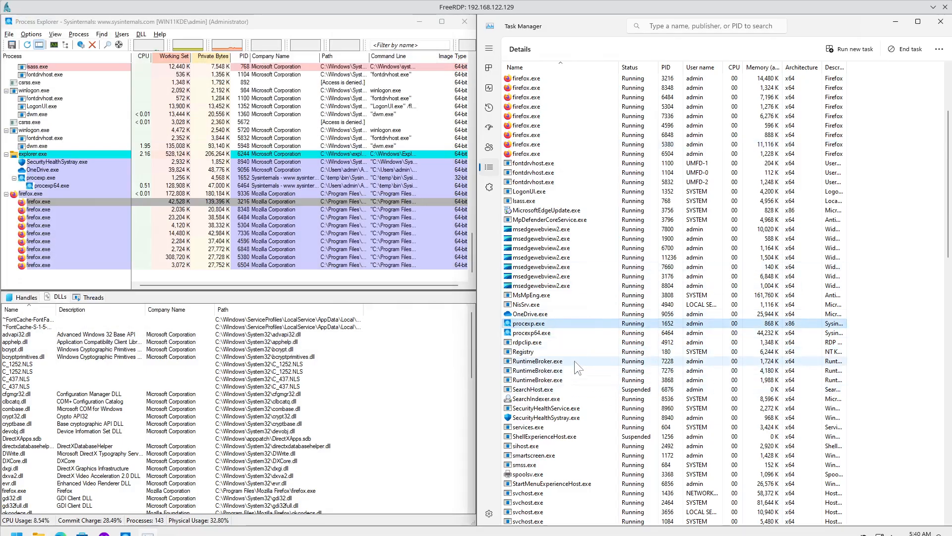
click(535, 317)
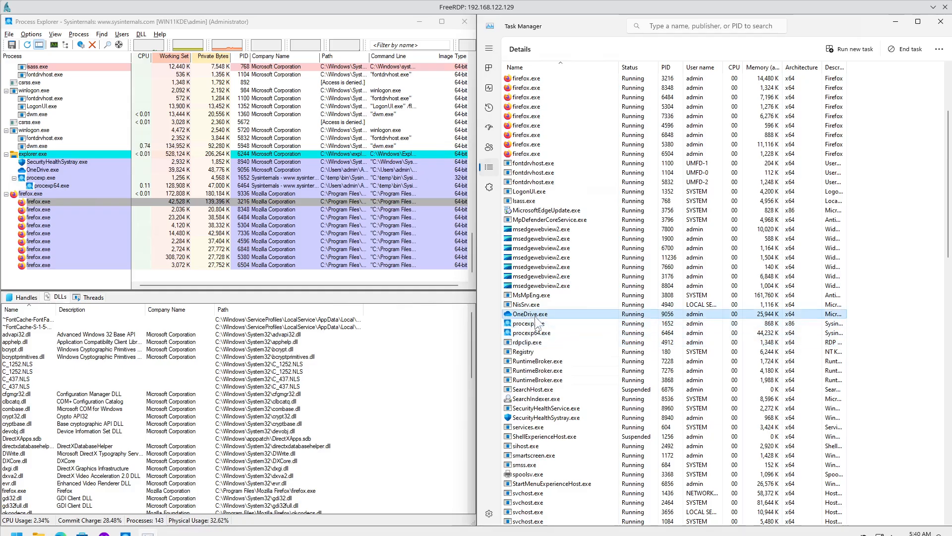
right_click(542, 318)
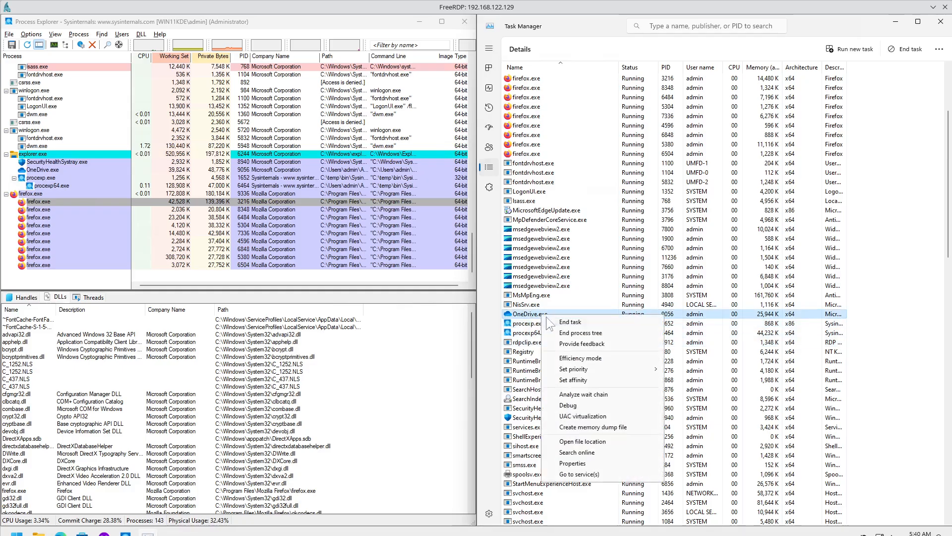
click(606, 426)
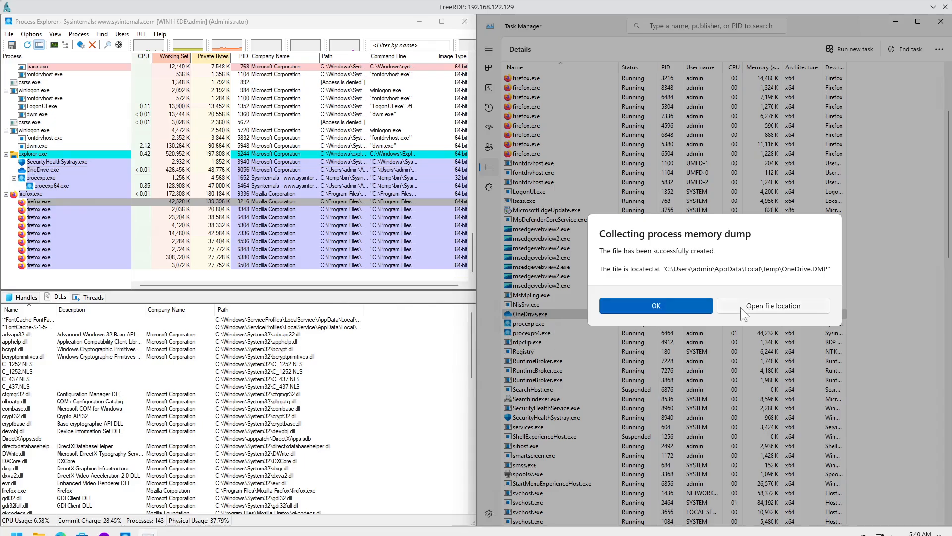
click(695, 312)
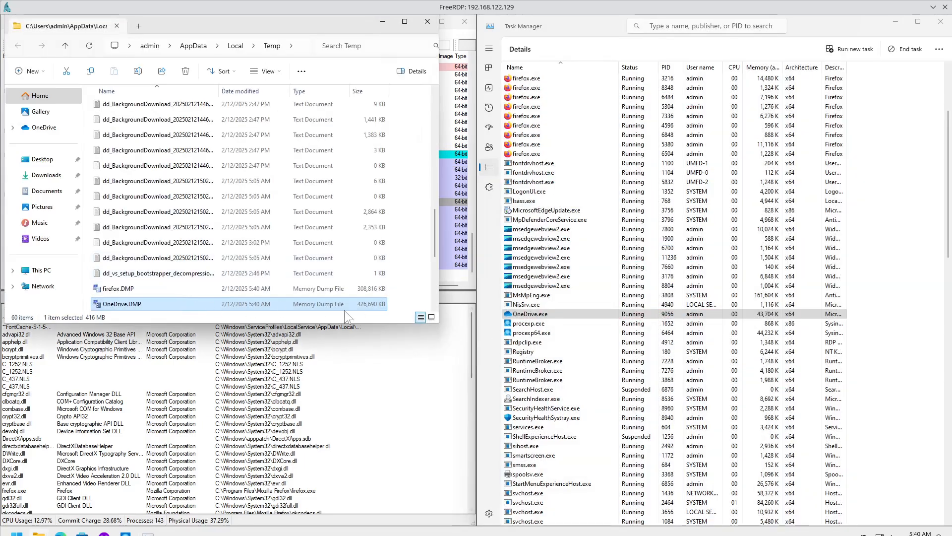
click(427, 22)
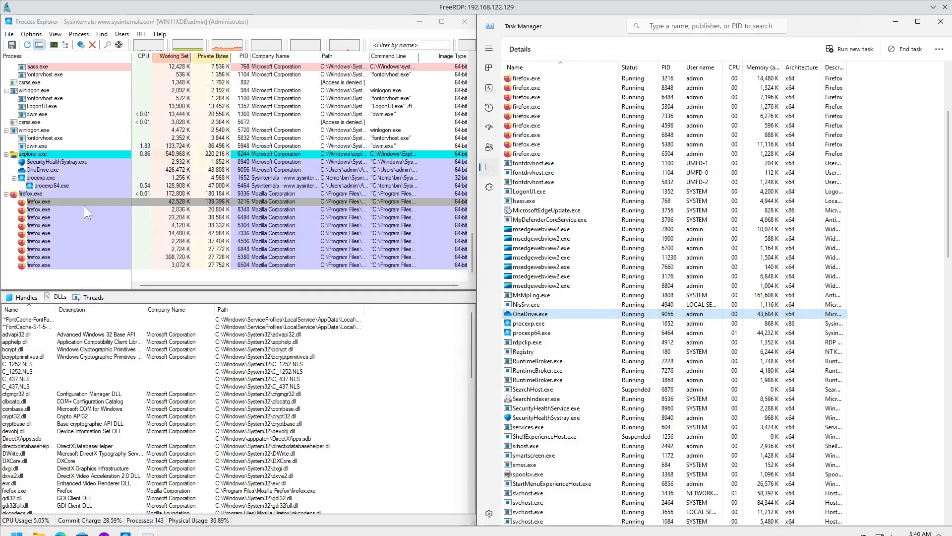
Step: Create a dump of OneDrive.exe from Process Explorer, saving it as OneDrive.dmp in Documents
right_click(55, 171)
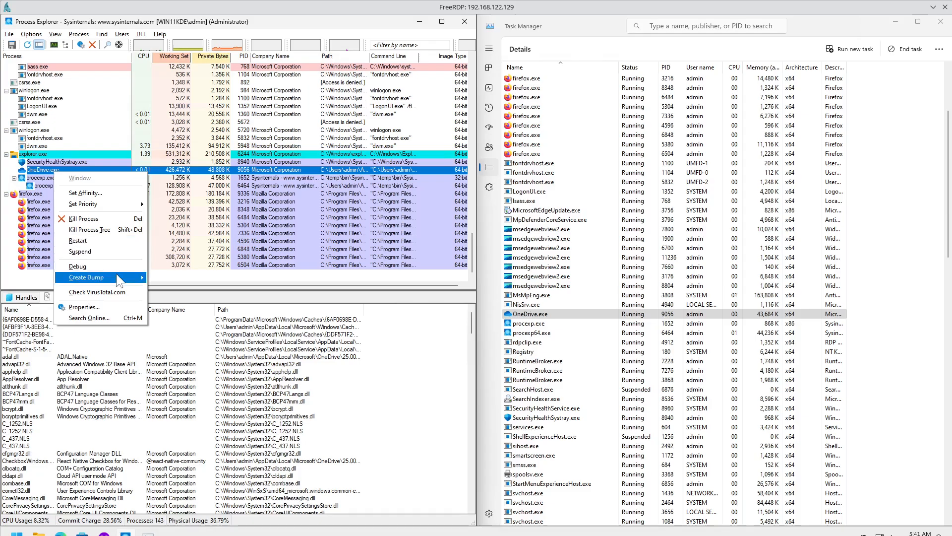
mouse_move(116, 272)
click(198, 288)
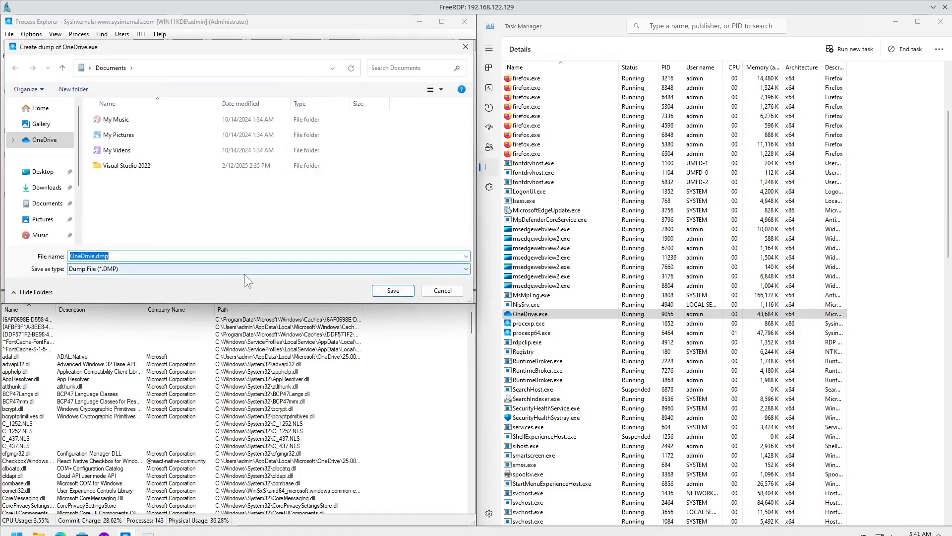
click(392, 291)
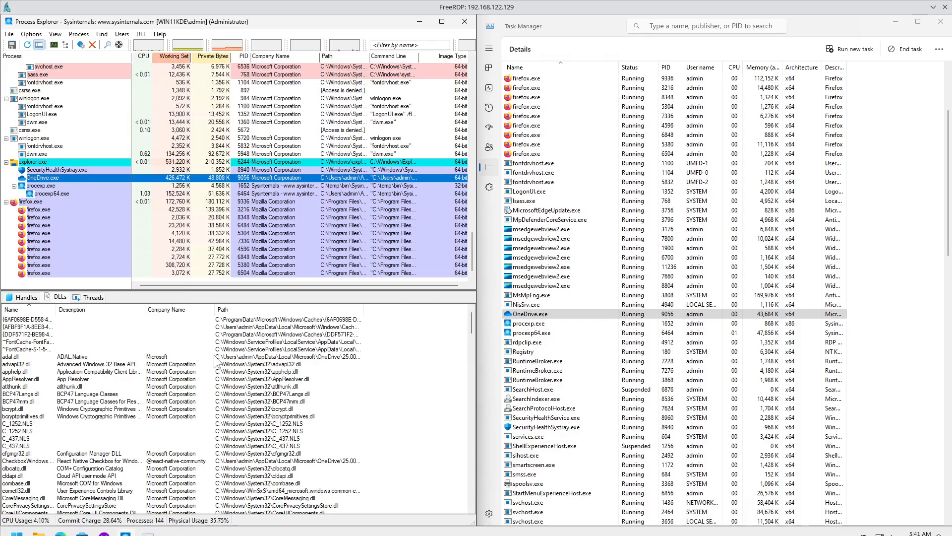
Step: Check the size of OneDrive.dmp in the Documents folder, and close the folder window
mouse_move(39, 533)
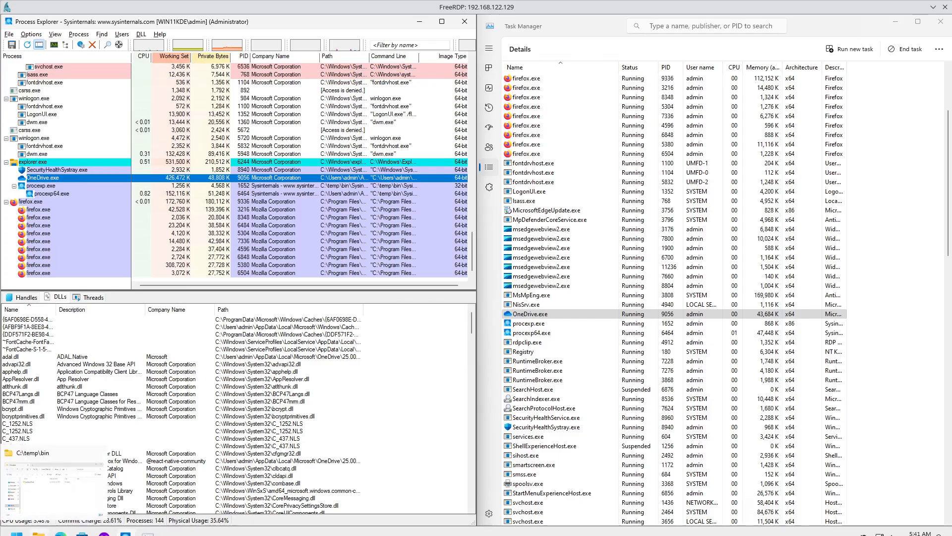
right_click(39, 533)
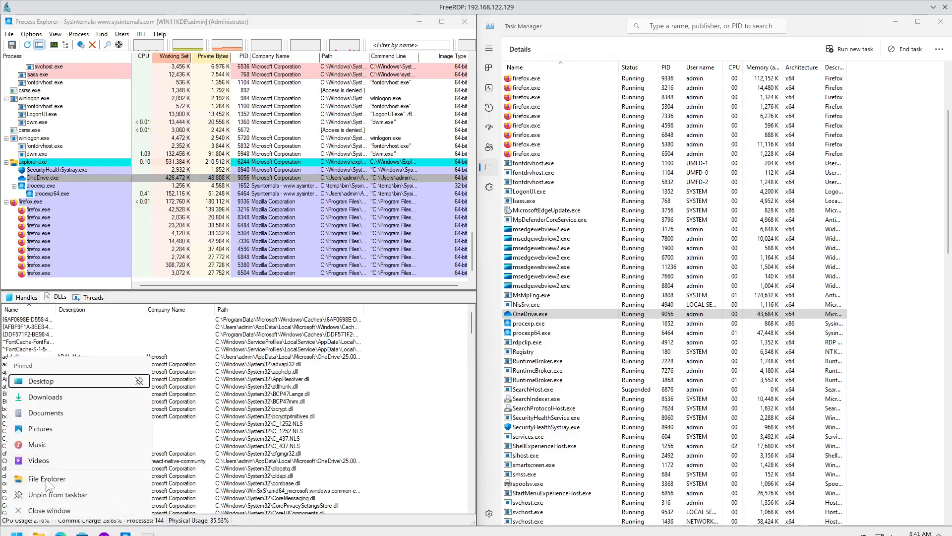
click(65, 415)
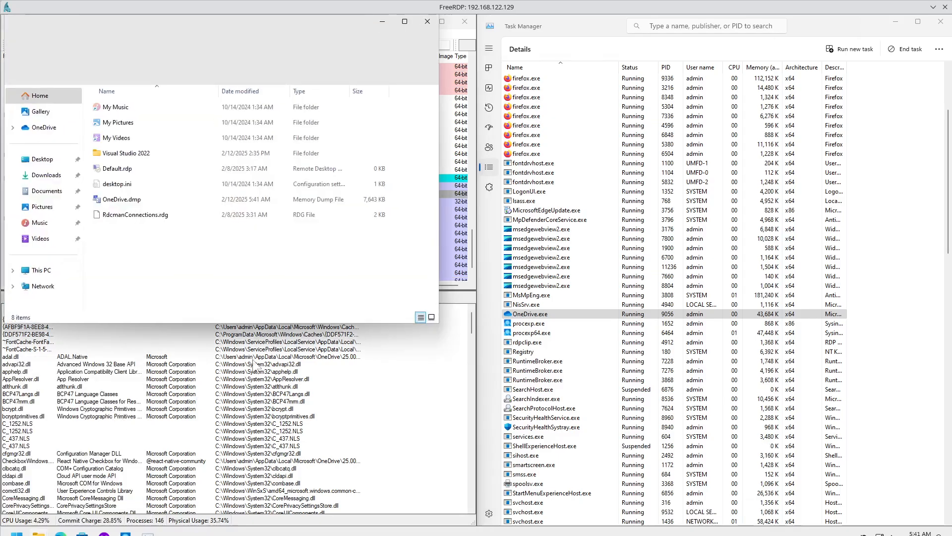
click(195, 199)
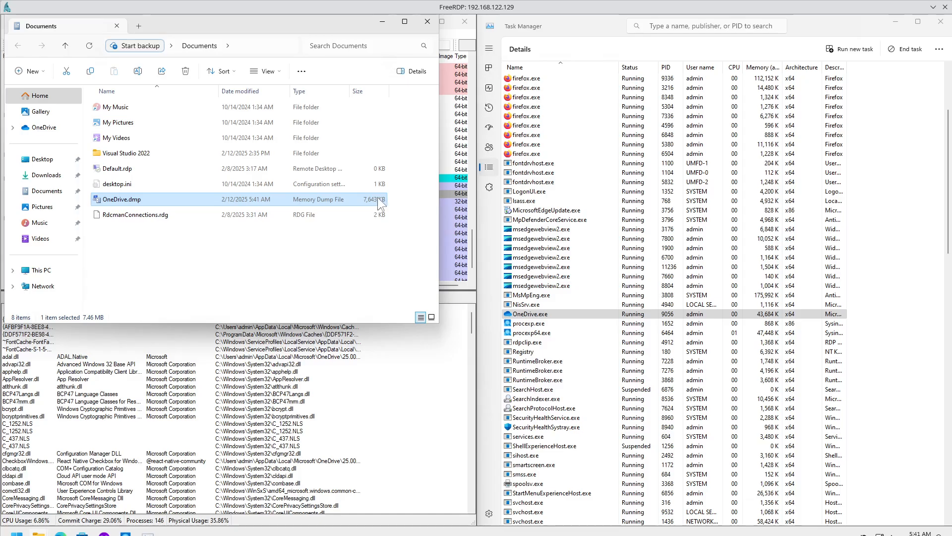
click(426, 23)
Step: Go to the service hosted by the svchost.exe process with PID 2852 in Task Manager
right_click(532, 314)
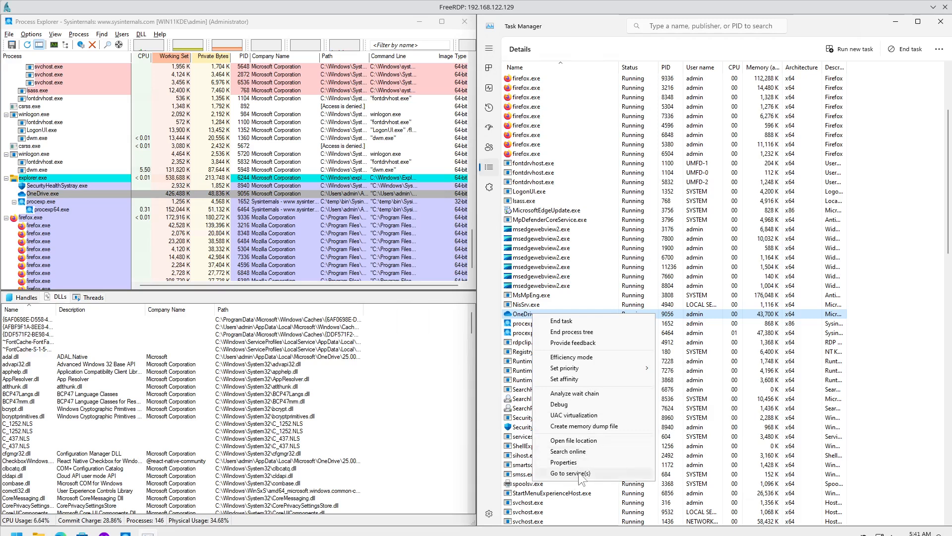
click(546, 285)
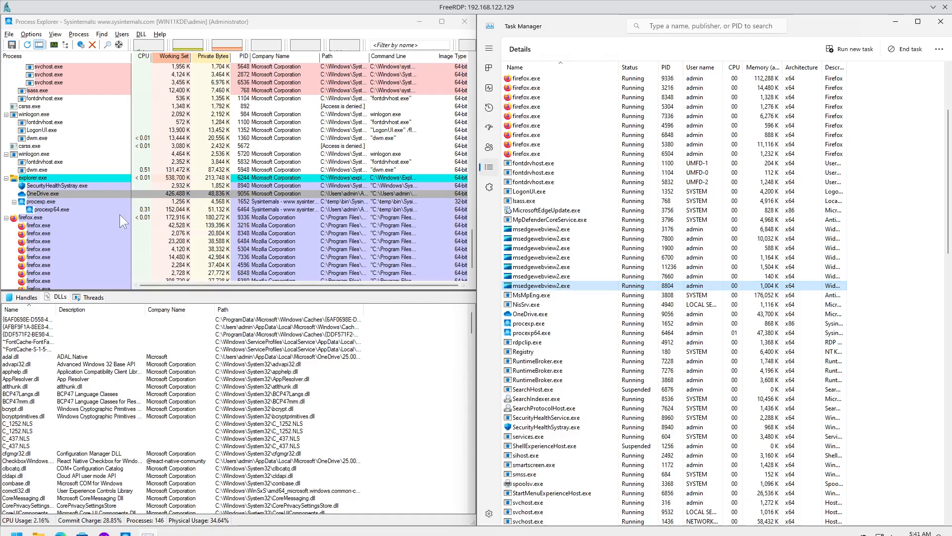
scroll(120, 214, down, 1)
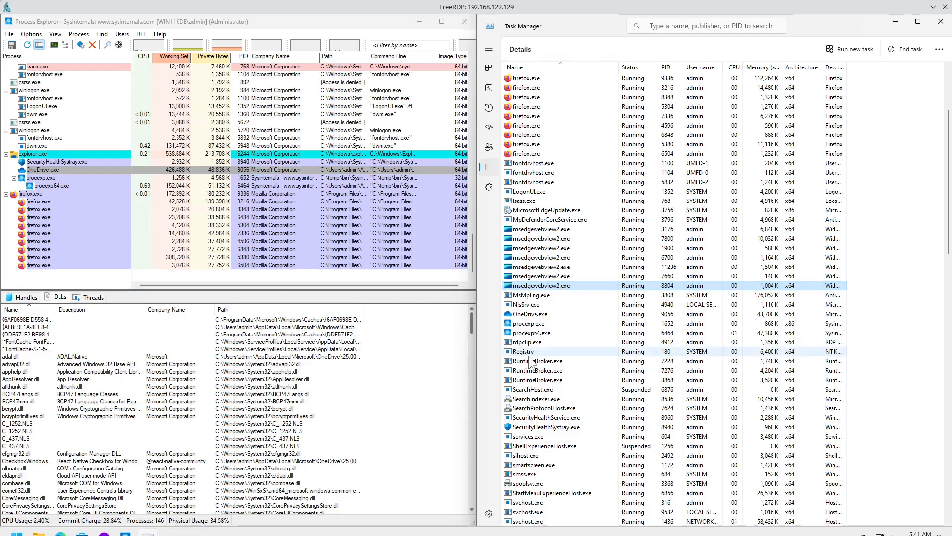
scroll(571, 375, down, 3)
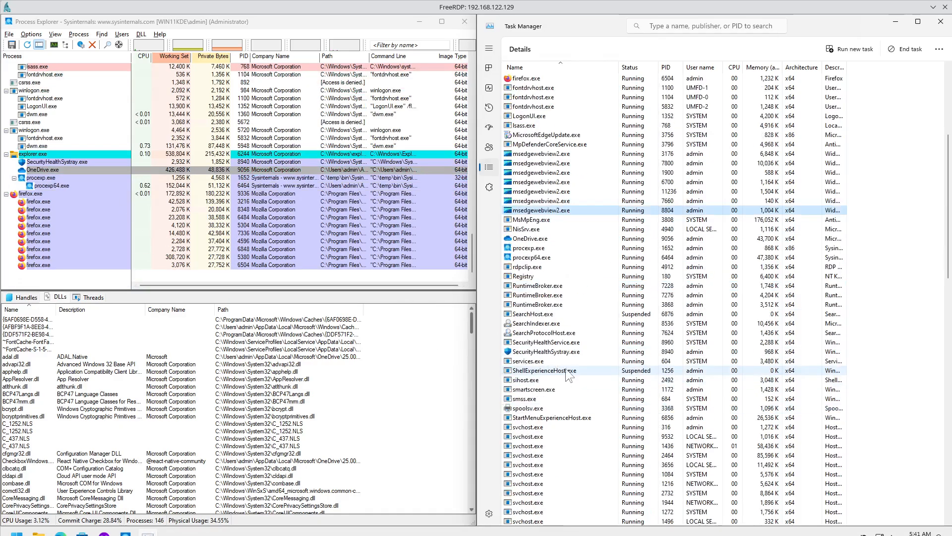
scroll(568, 375, down, 12)
right_click(566, 361)
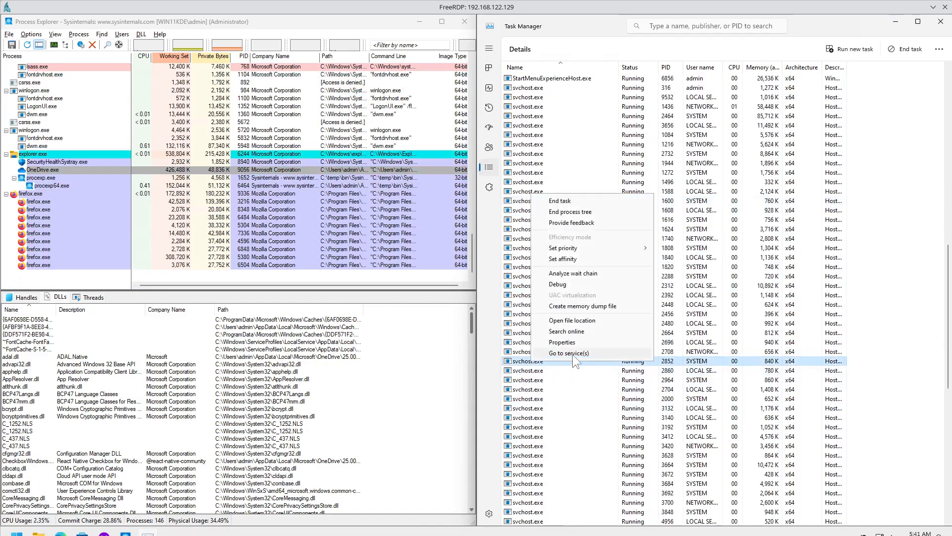
click(572, 353)
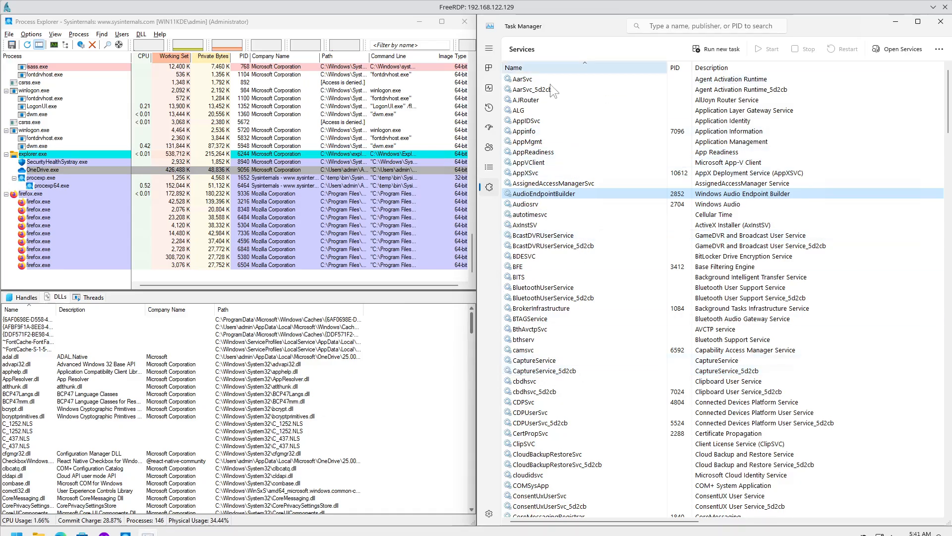
Step: Examine the commands Process Explorer offers for svchost.exe processes, and view the properties of the one with PID 2072
scroll(75, 189, up, 5)
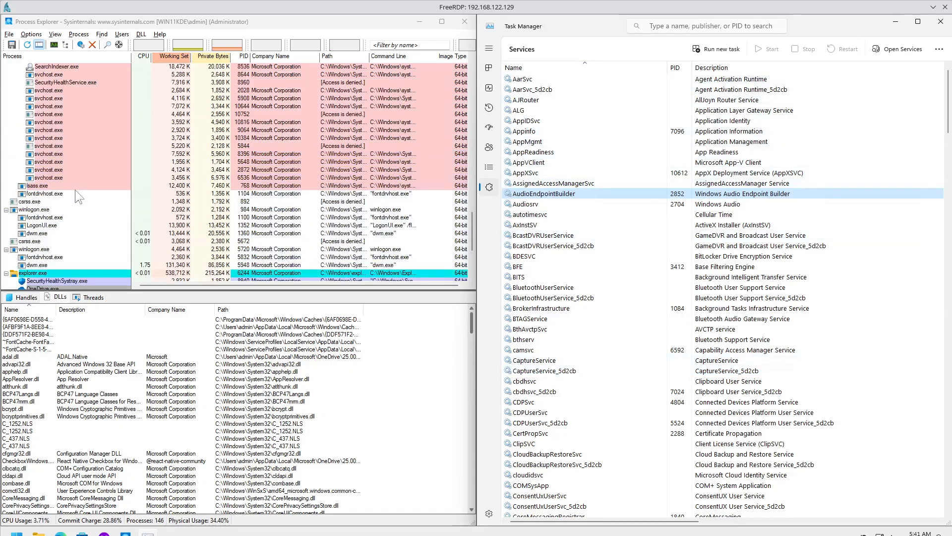
scroll(75, 189, up, 6)
click(64, 154)
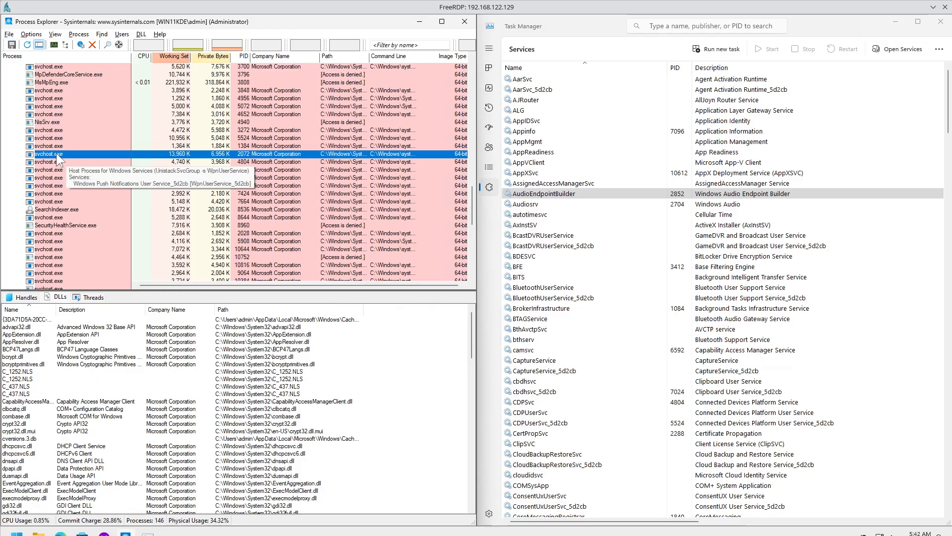
right_click(52, 171)
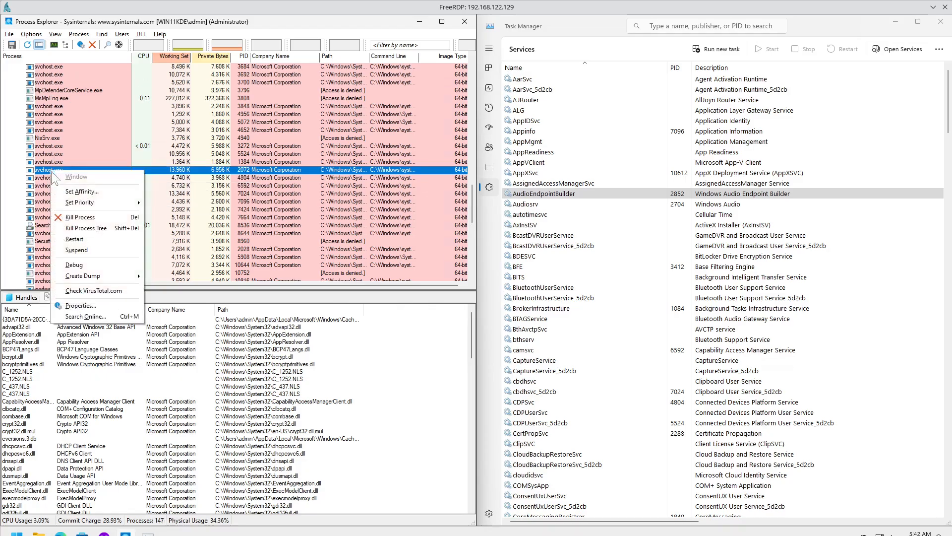
mouse_move(112, 282)
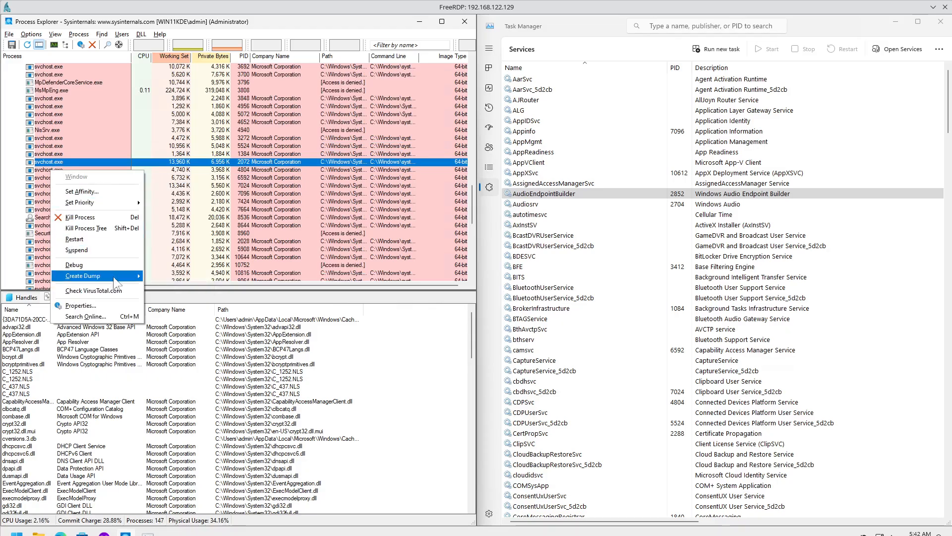
click(109, 304)
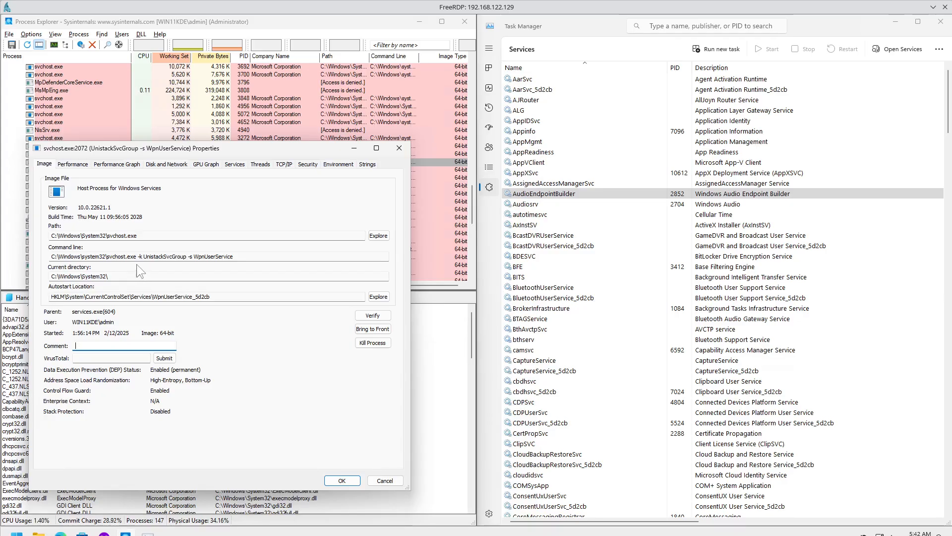
click(404, 148)
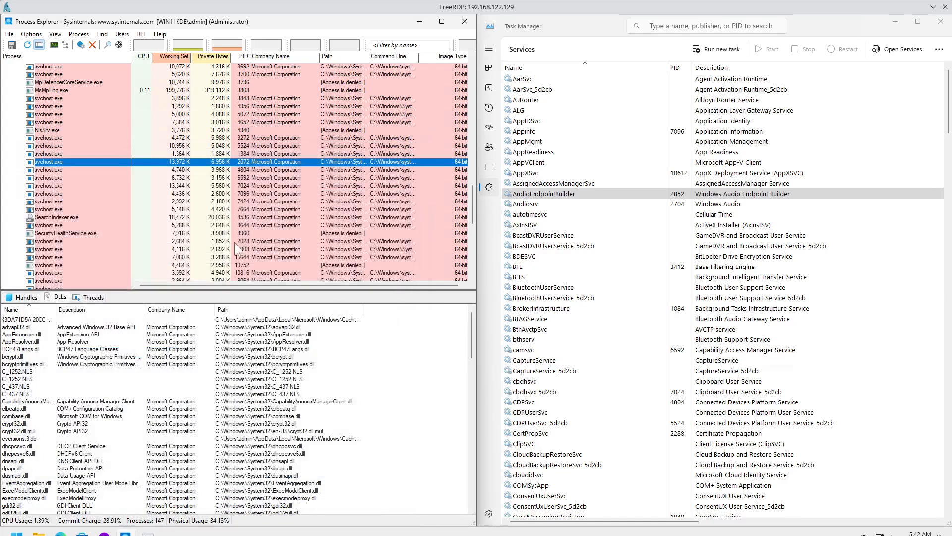
right_click(57, 160)
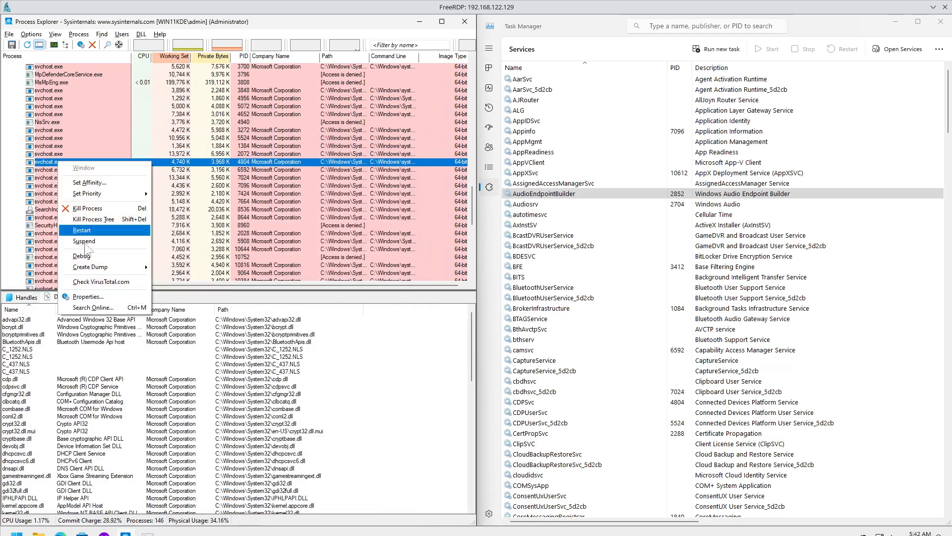
click(51, 160)
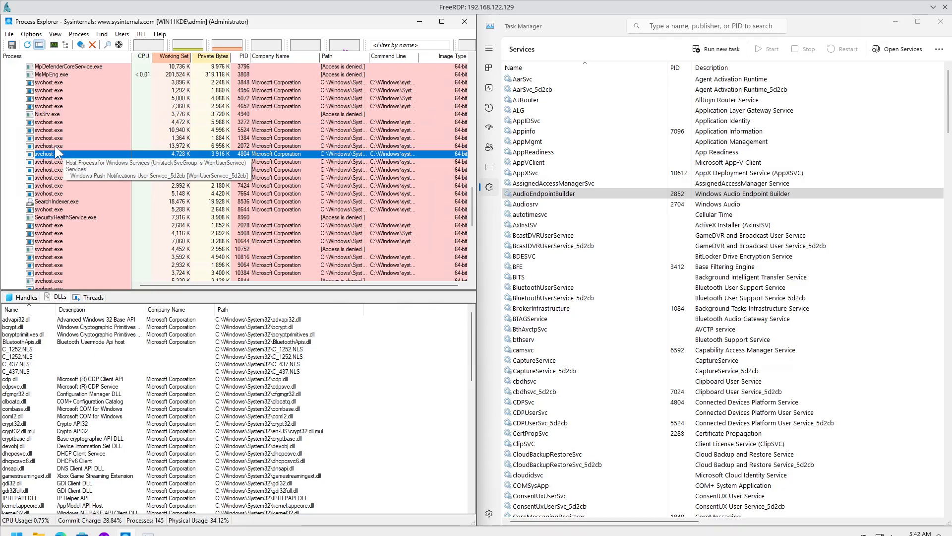
Step: Compare Task Manager's Details and Processes views, expanding the Firefox and Sysinternals Process Explorer groups
click(489, 68)
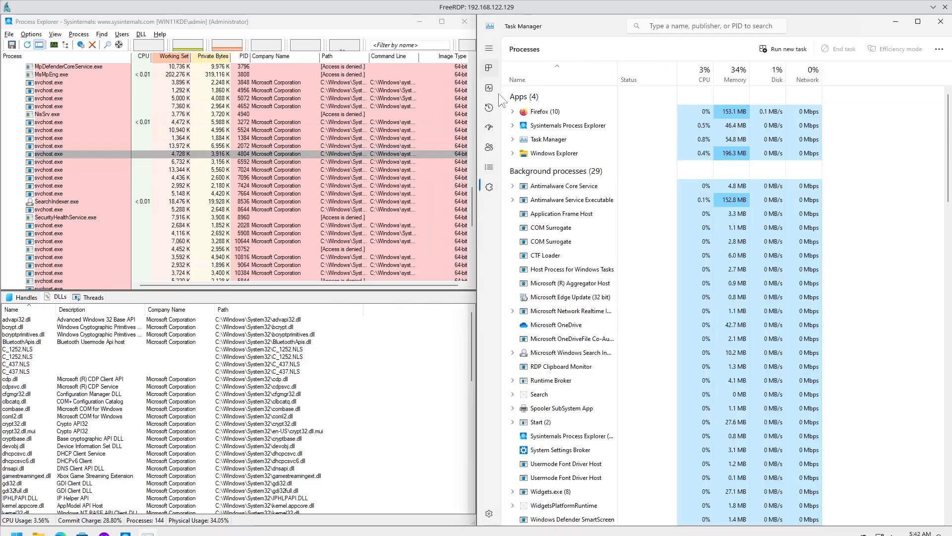
click(489, 167)
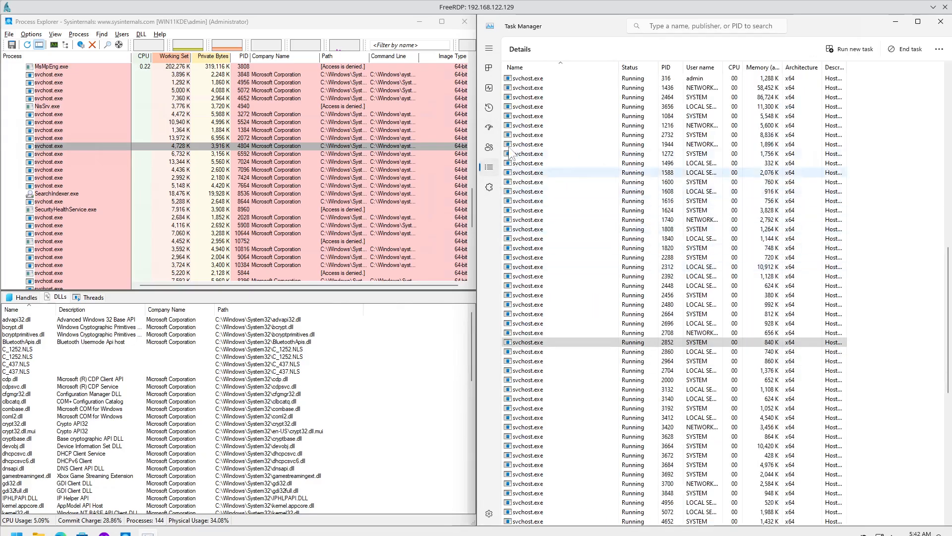
click(492, 69)
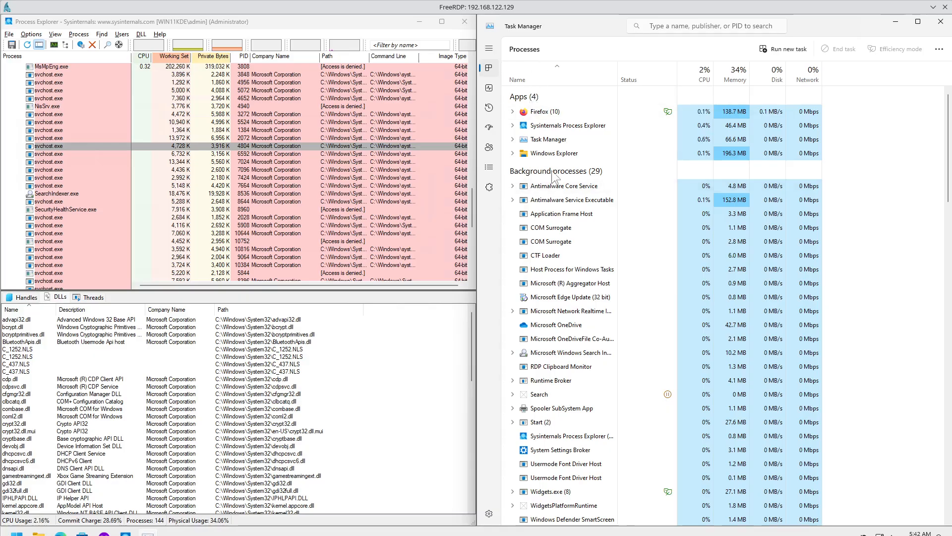
click(512, 112)
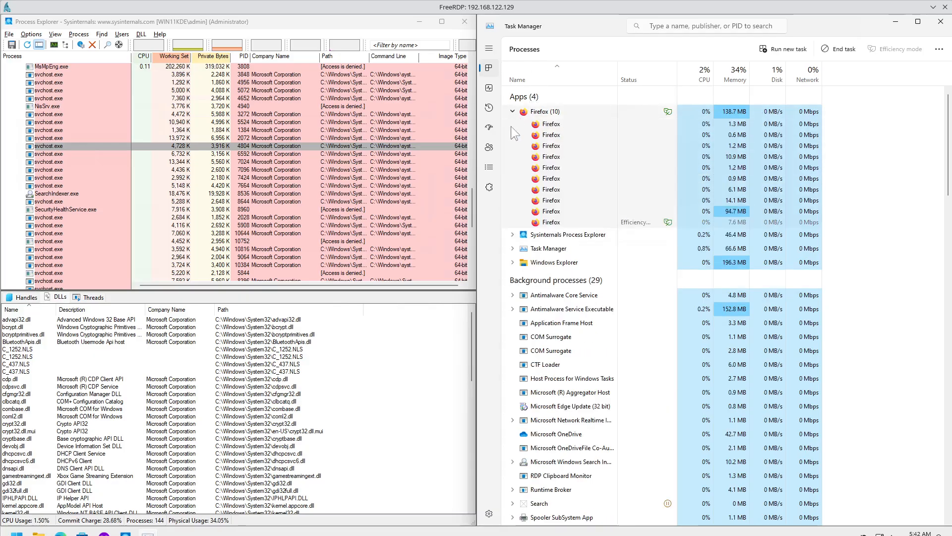
click(513, 235)
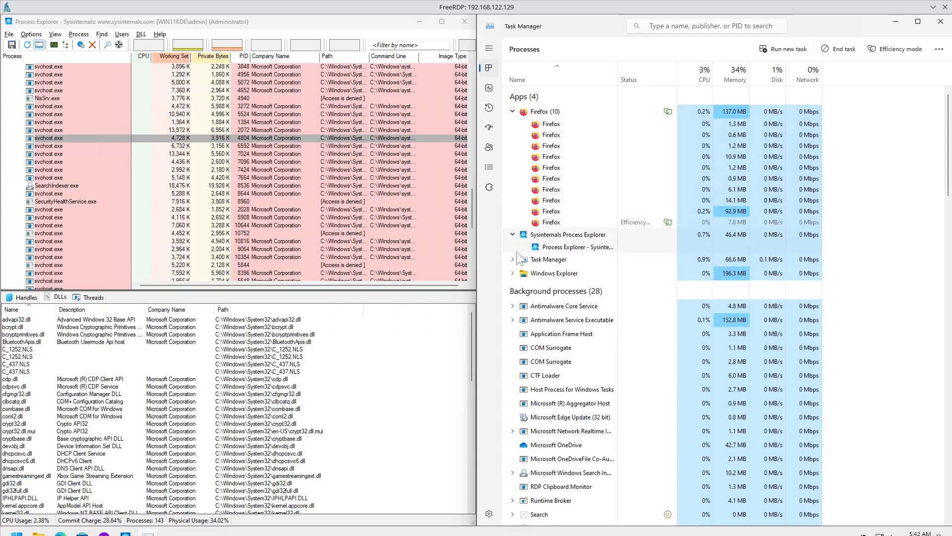
Step: Expand the Task Manager, Windows Explorer and Antimalware Core Service groups to examine their child processes
click(512, 259)
click(512, 284)
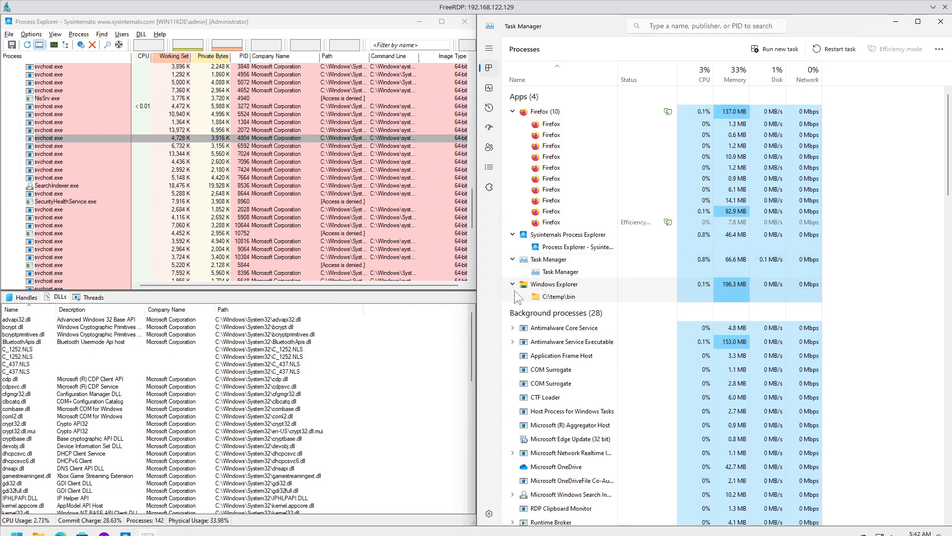
click(513, 327)
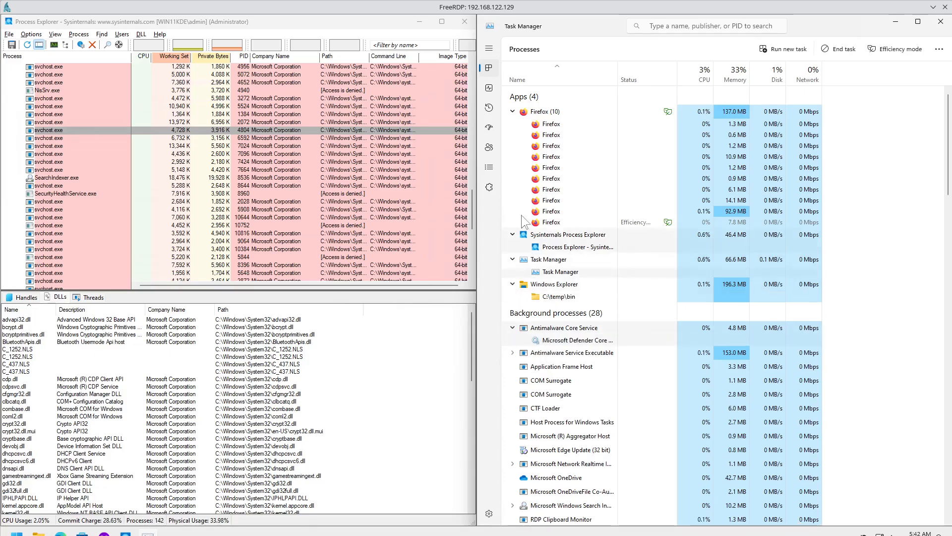
Step: Widen the Description column in Task Manager's Details view, and compare the commands both programs offer for svchost.exe processes
click(489, 167)
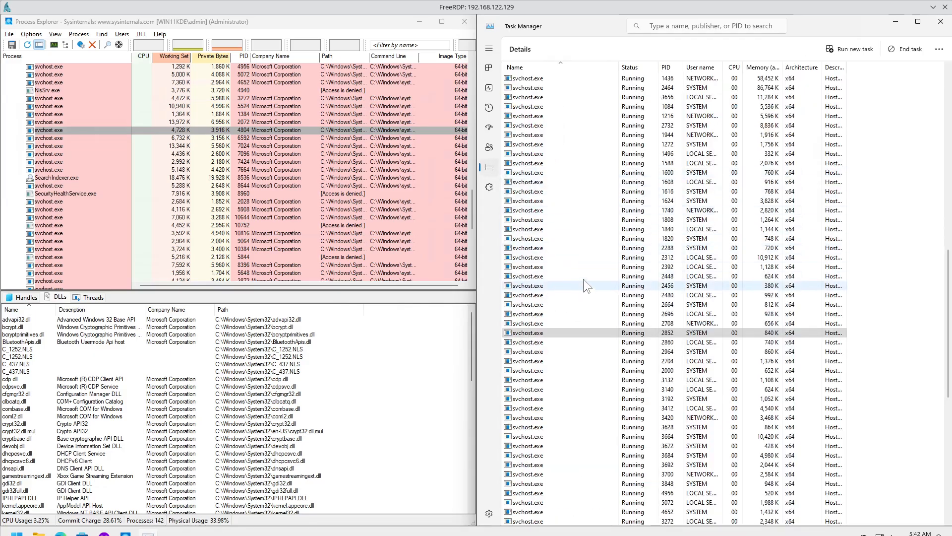
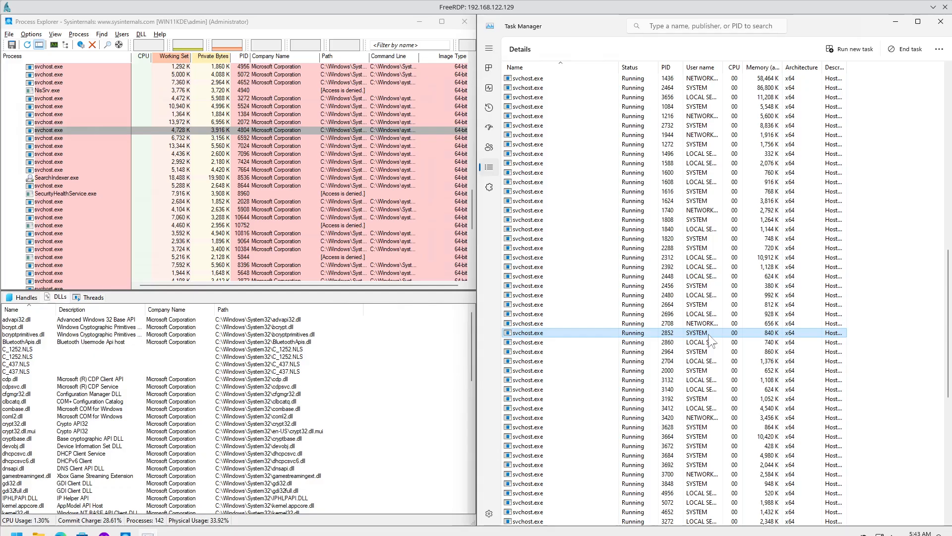
drag(850, 63, 887, 63)
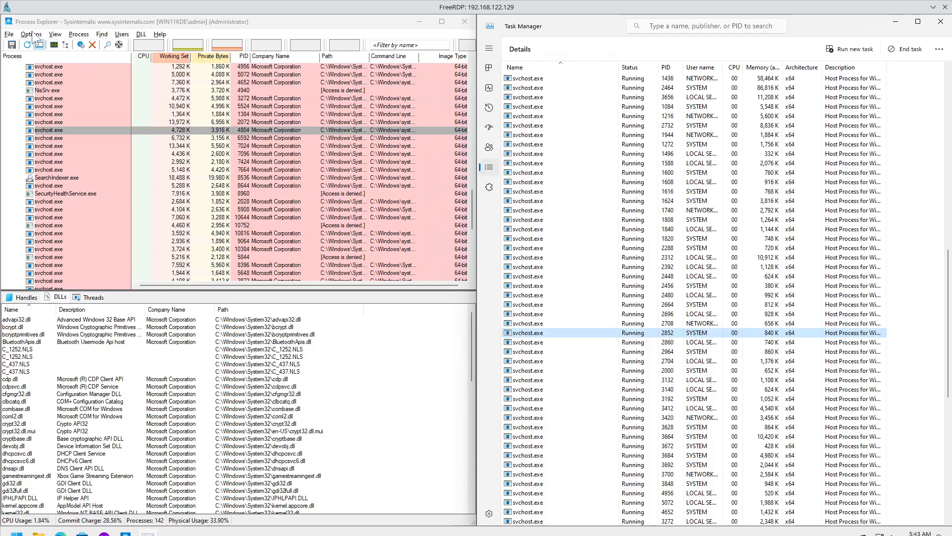
right_click(69, 131)
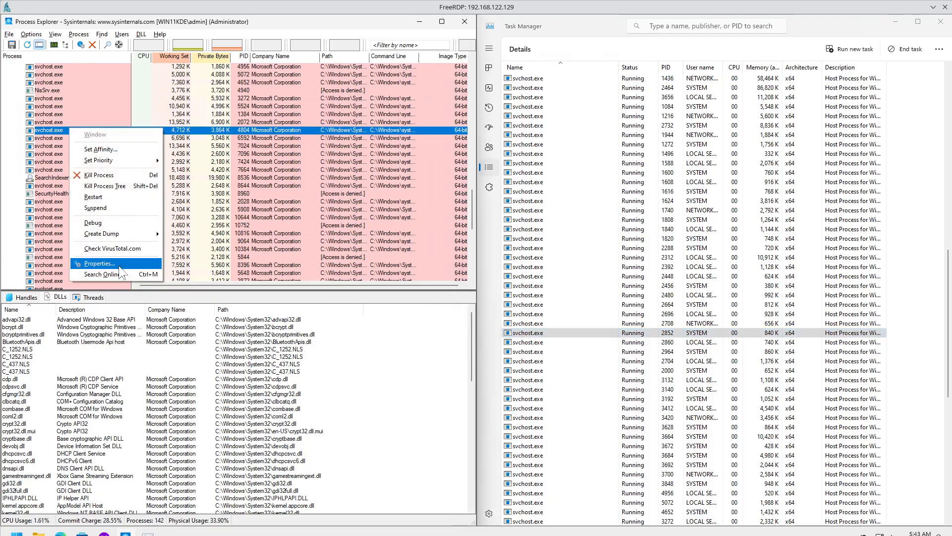
right_click(519, 229)
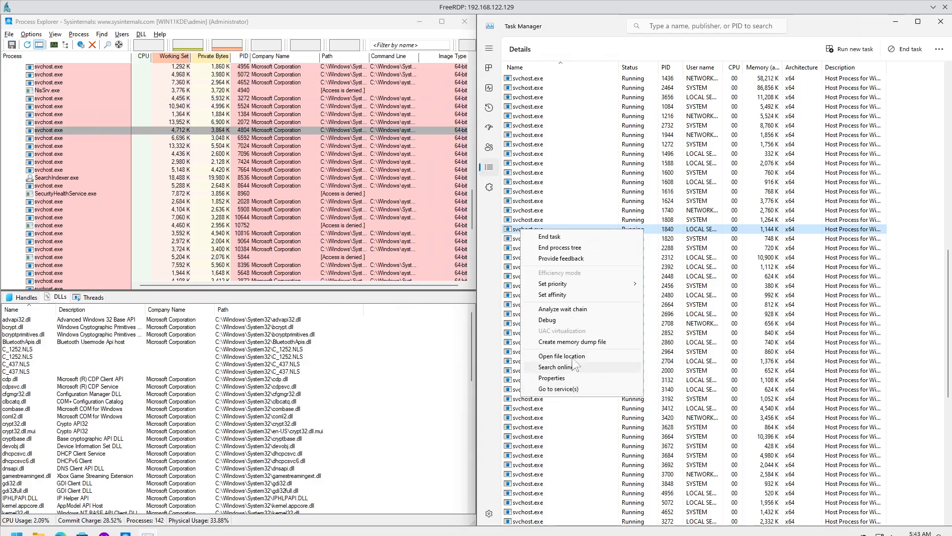
click(575, 192)
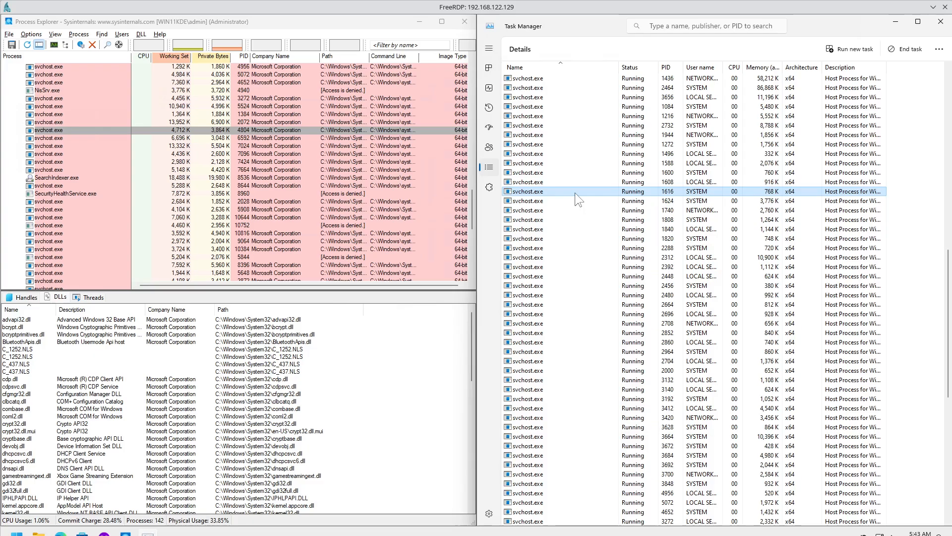
Step: Choose the Process Explorer option that replaces Task Manager
click(31, 35)
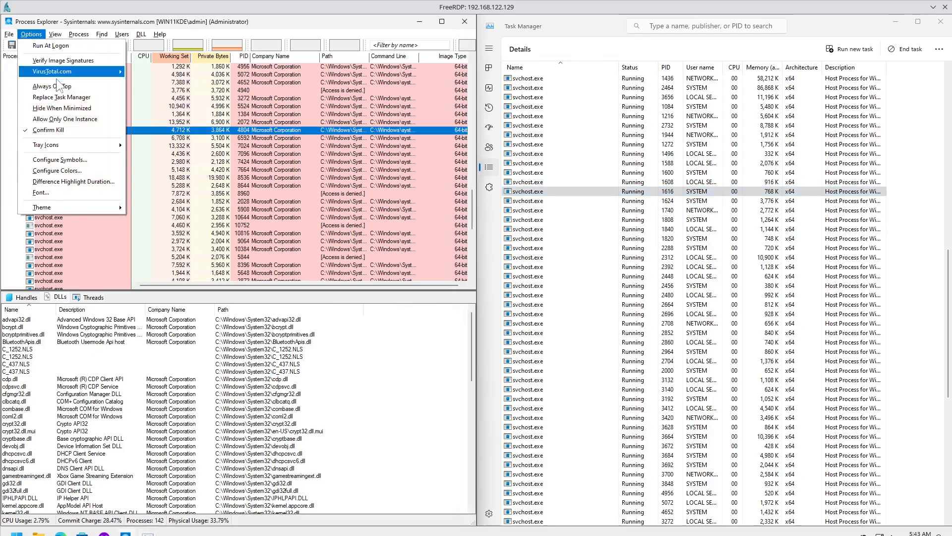
click(64, 97)
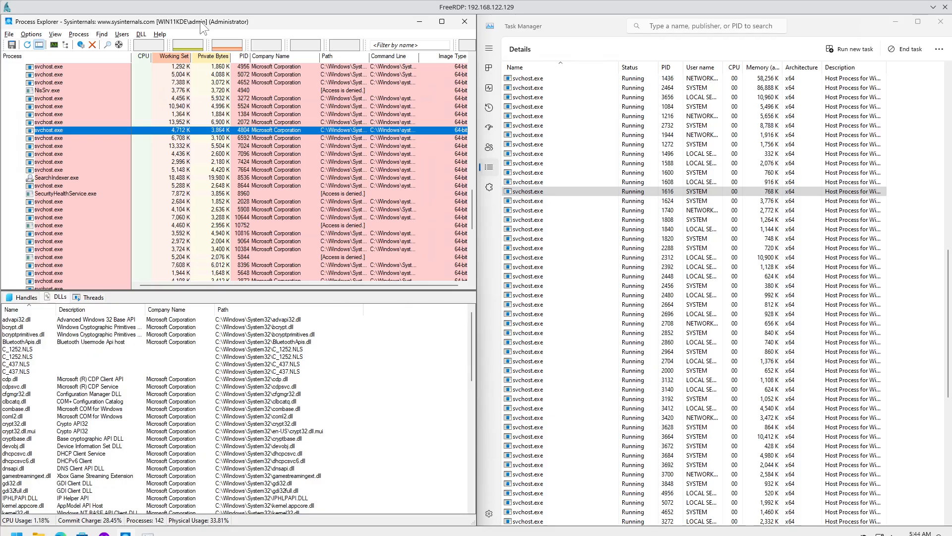
Step: Examine the rest of the process list in Task Manager's Details view, and select the svchost.exe process with PID 2456
click(495, 171)
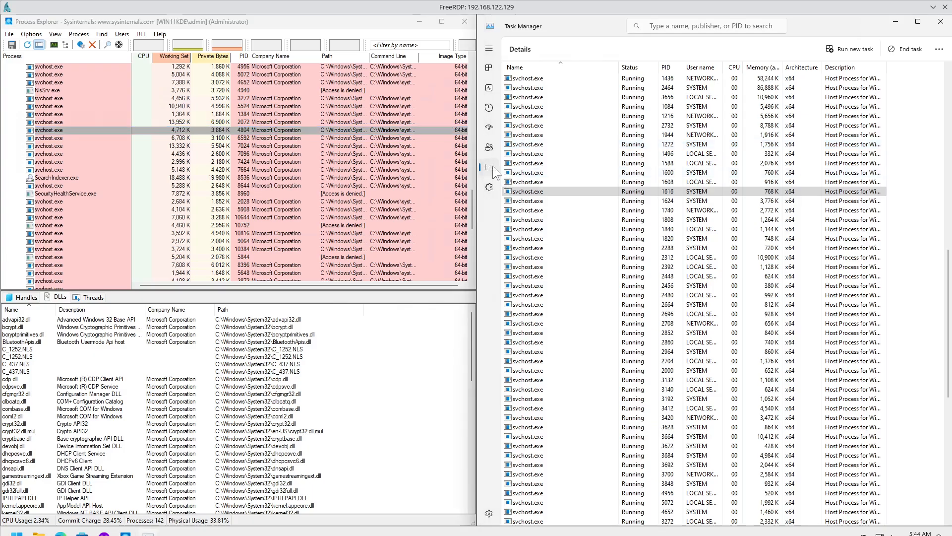
scroll(589, 235, down, 13)
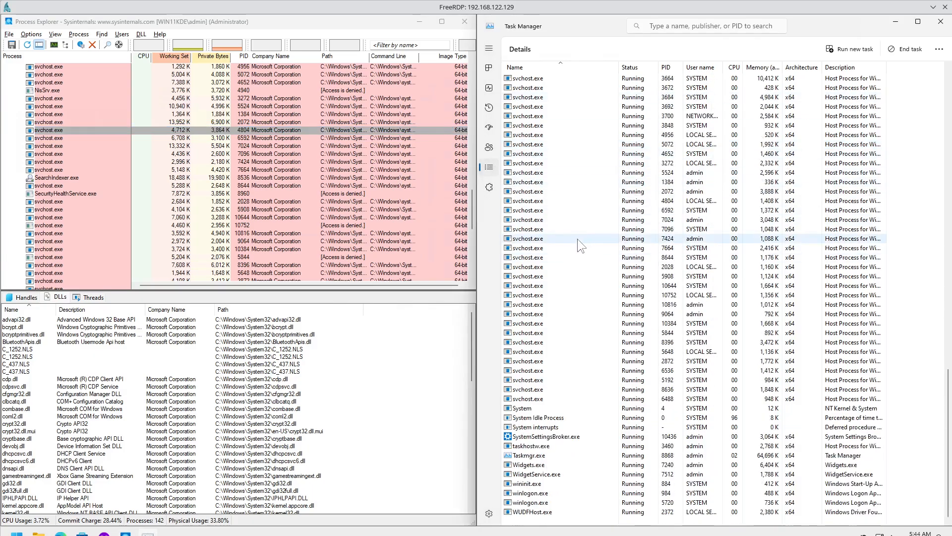
scroll(565, 230, up, 13)
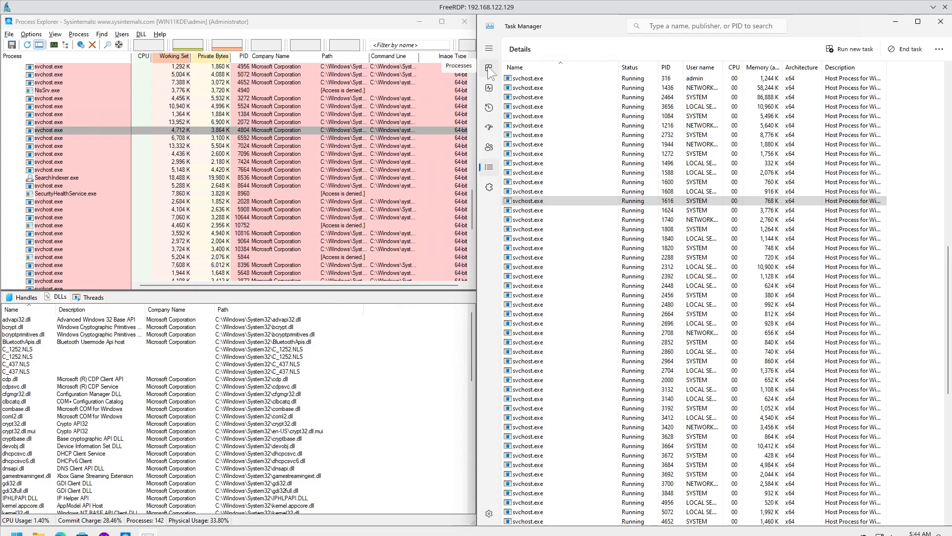
click(540, 298)
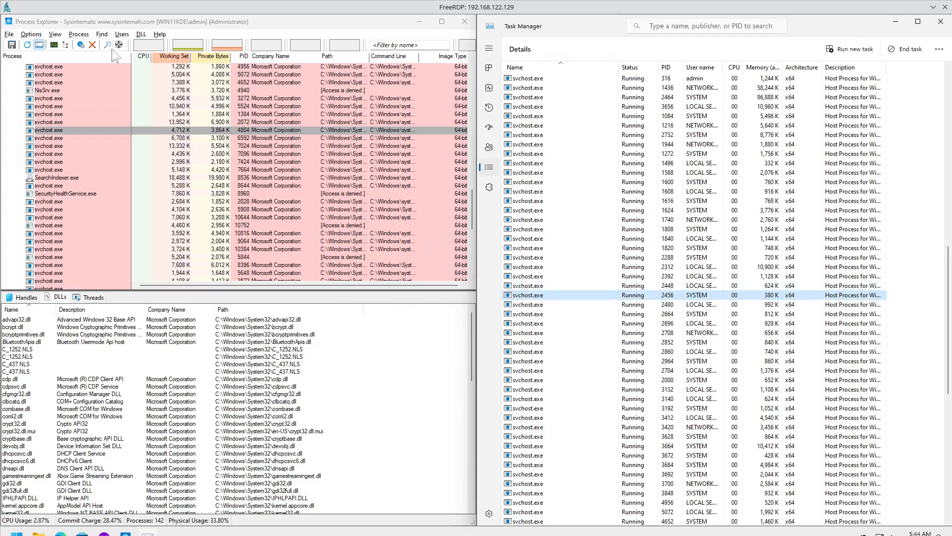
Step: Locate the process that owns the Task Manager window with Process Explorer's Find Window's Process tool
scroll(94, 134, down, 5)
scroll(82, 131, down, 3)
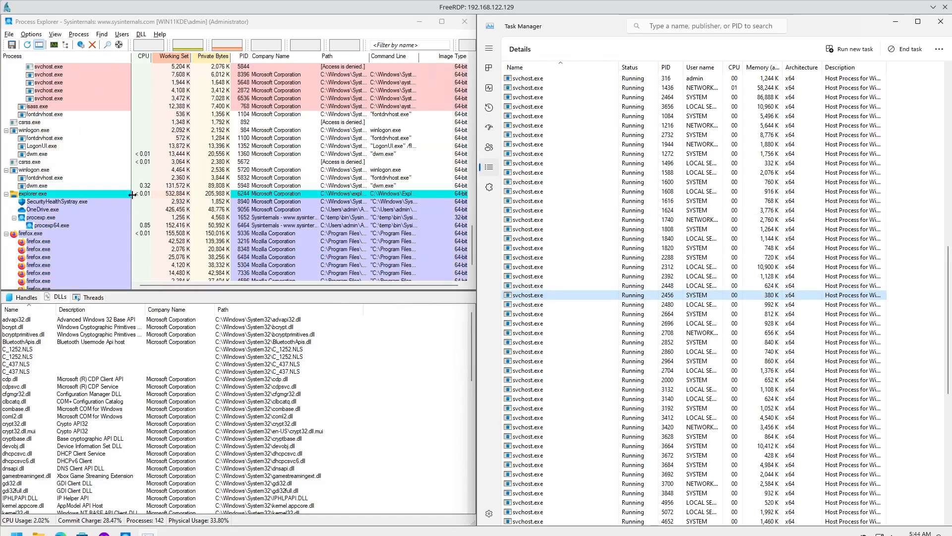
click(102, 210)
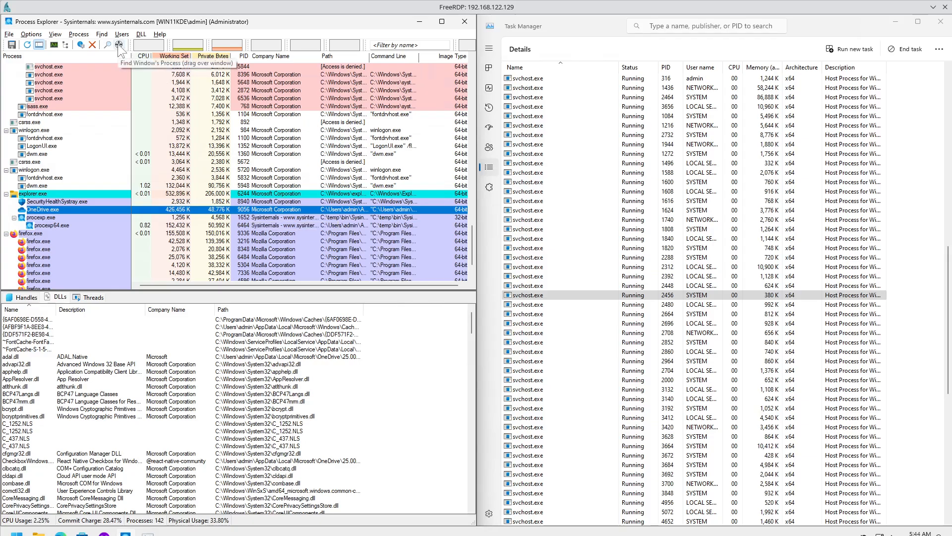
drag(119, 45, 528, 29)
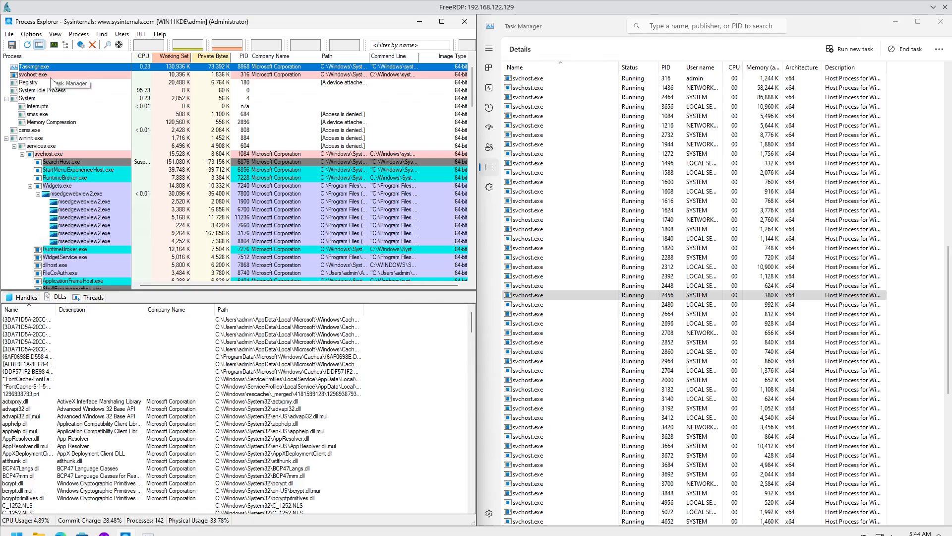
scroll(50, 97, up, 2)
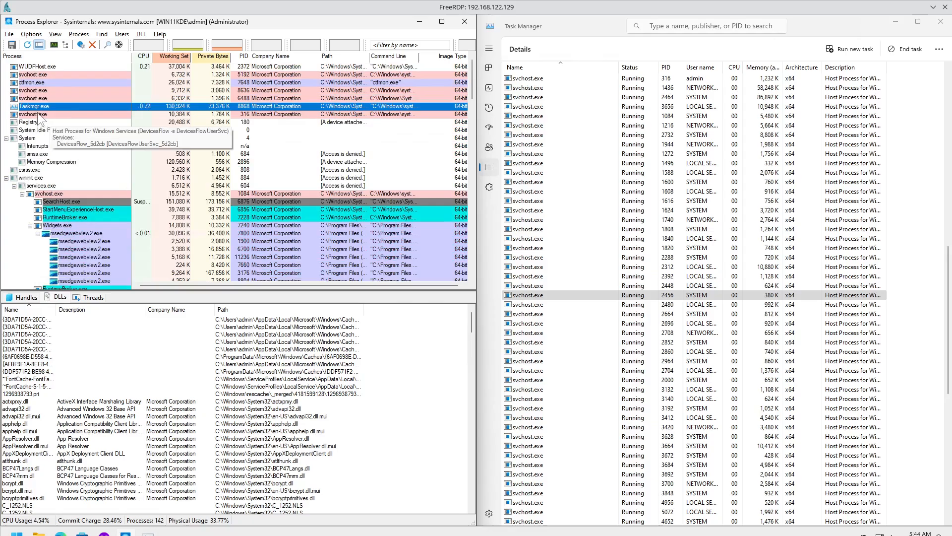
Step: Examine the process, search and user session commands in Process Explorer, including those for the logged-on admin user
click(56, 34)
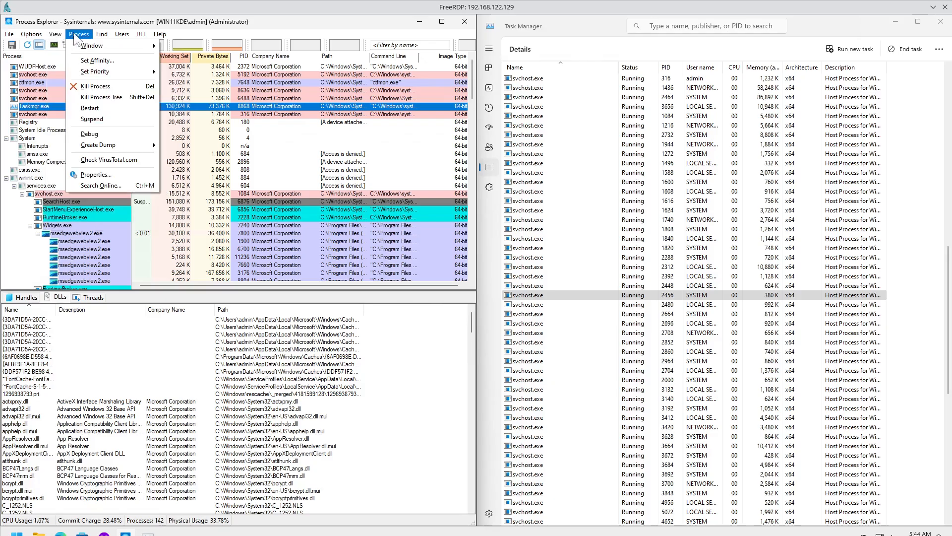
click(77, 37)
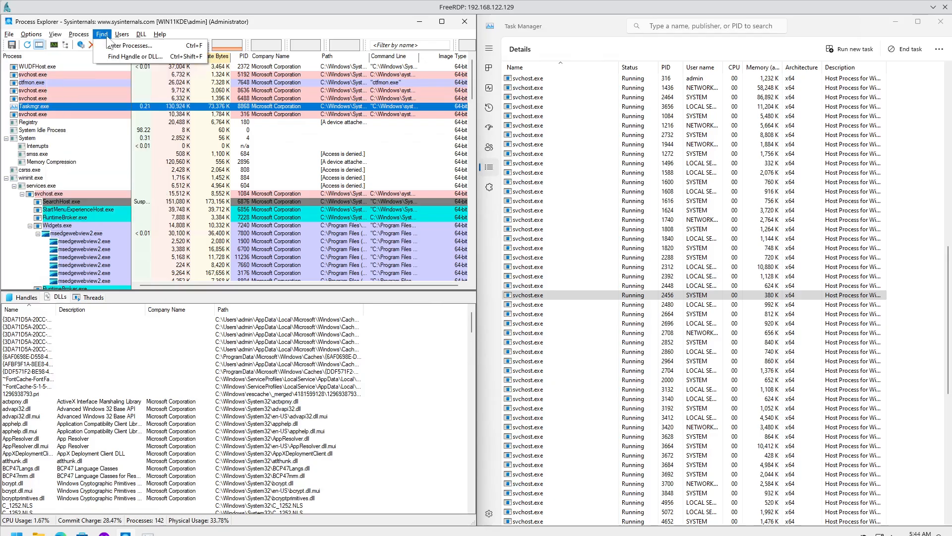
click(105, 38)
mouse_move(123, 38)
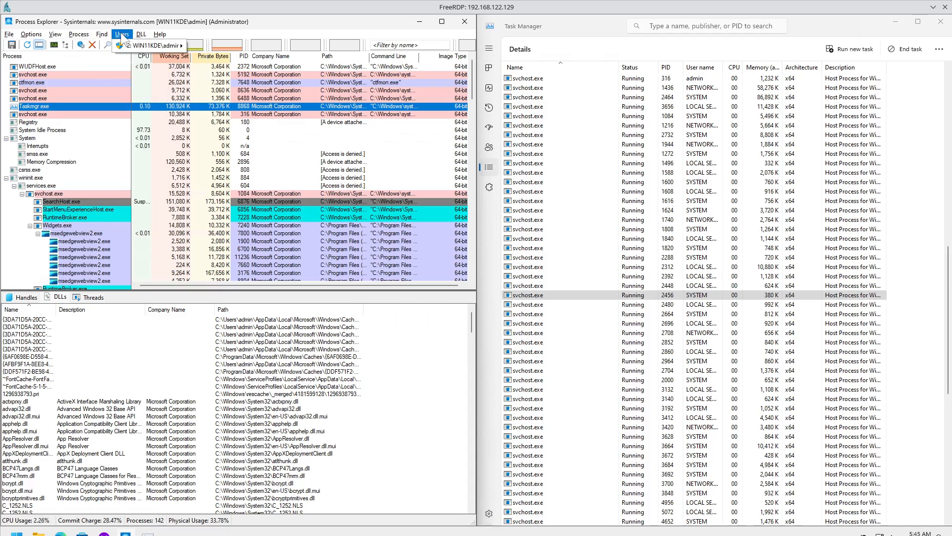
mouse_move(153, 50)
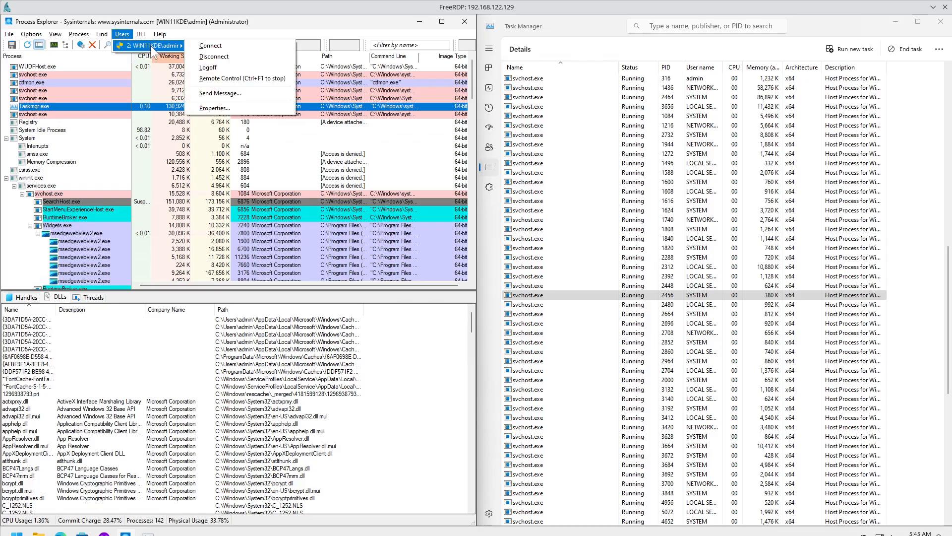
click(207, 31)
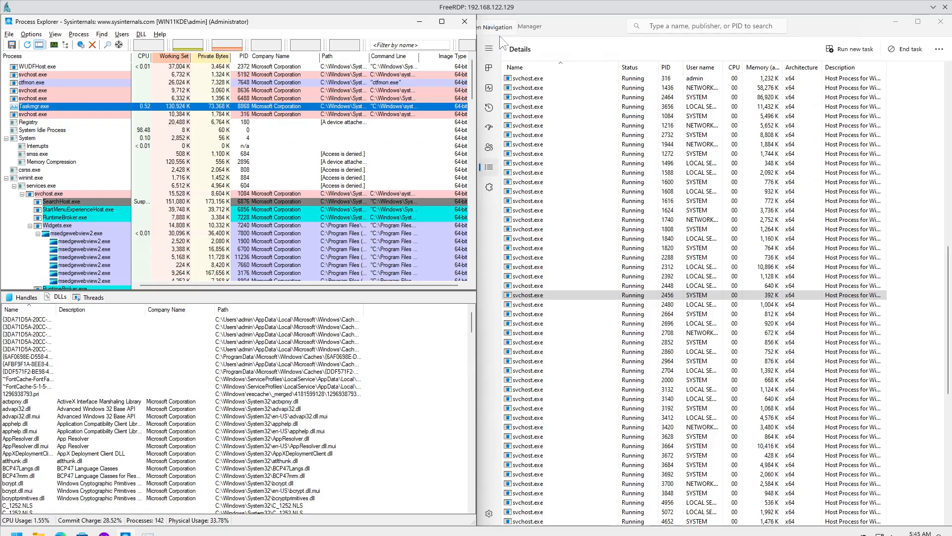
Step: Maximize Task Manager's Users view, check the commands offered for the admin user, and close Task Manager
click(489, 148)
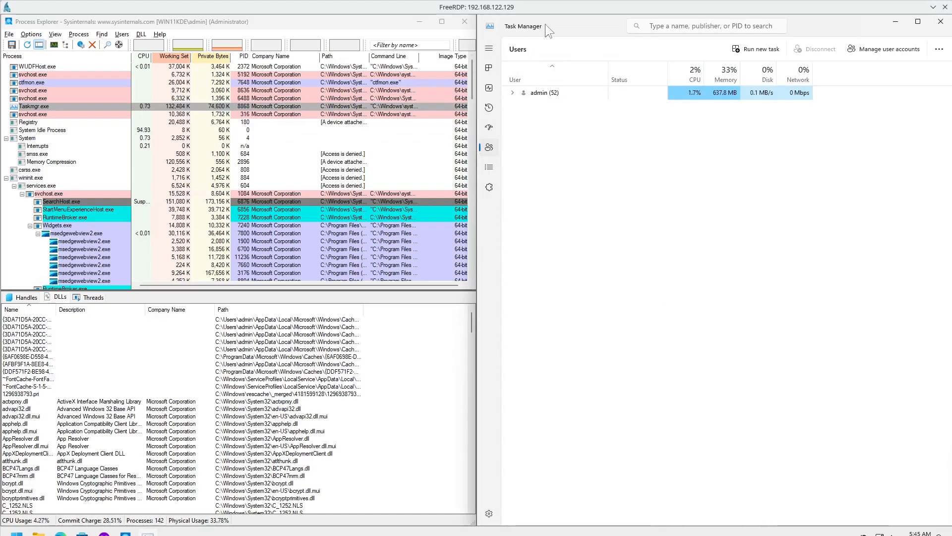
drag(546, 24, 520, 98)
double_click(591, 94)
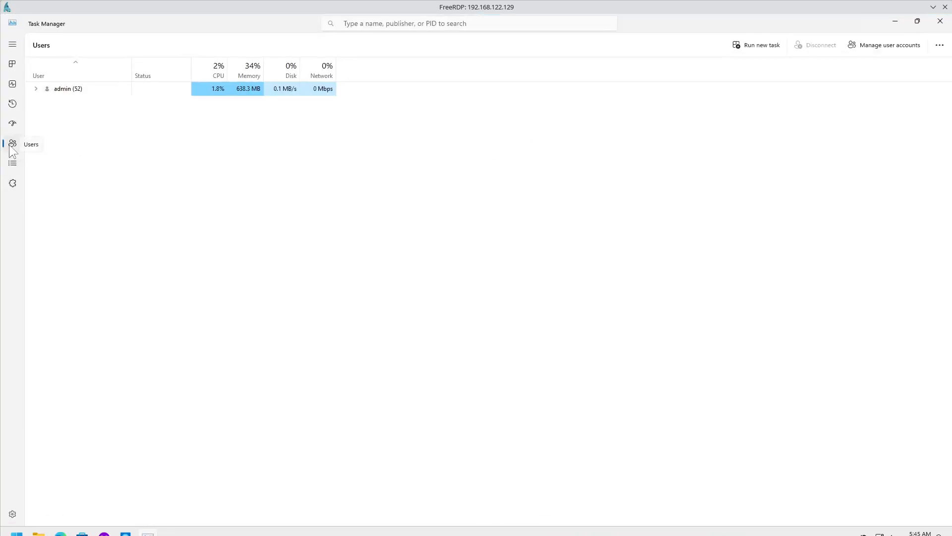
right_click(64, 87)
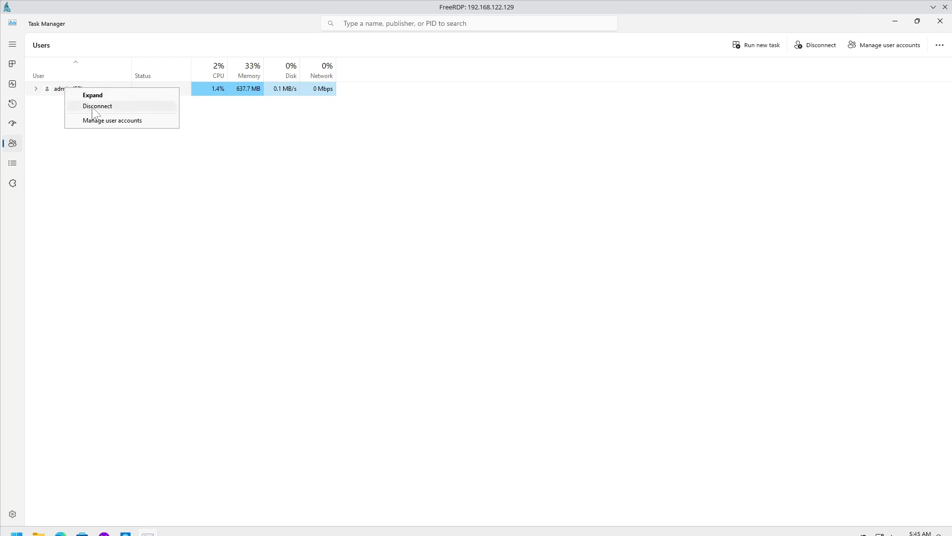
click(942, 25)
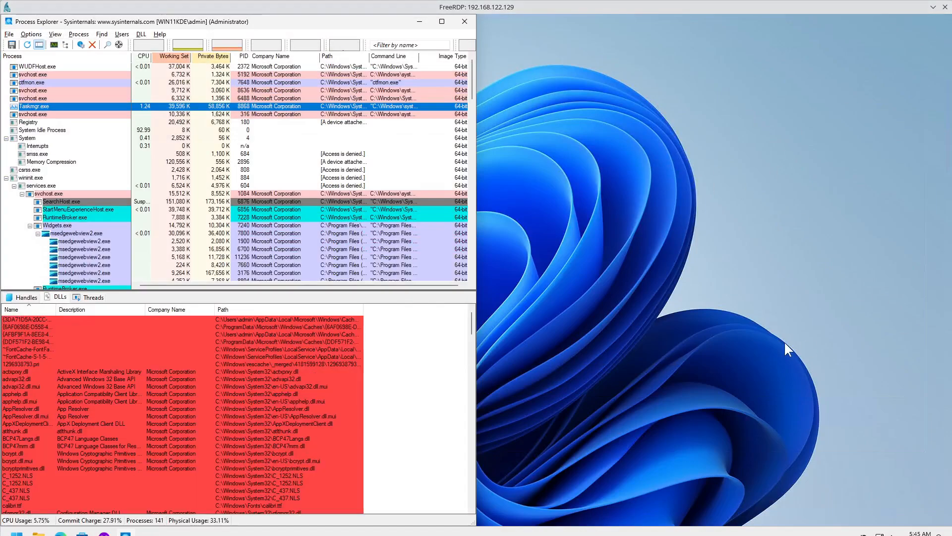